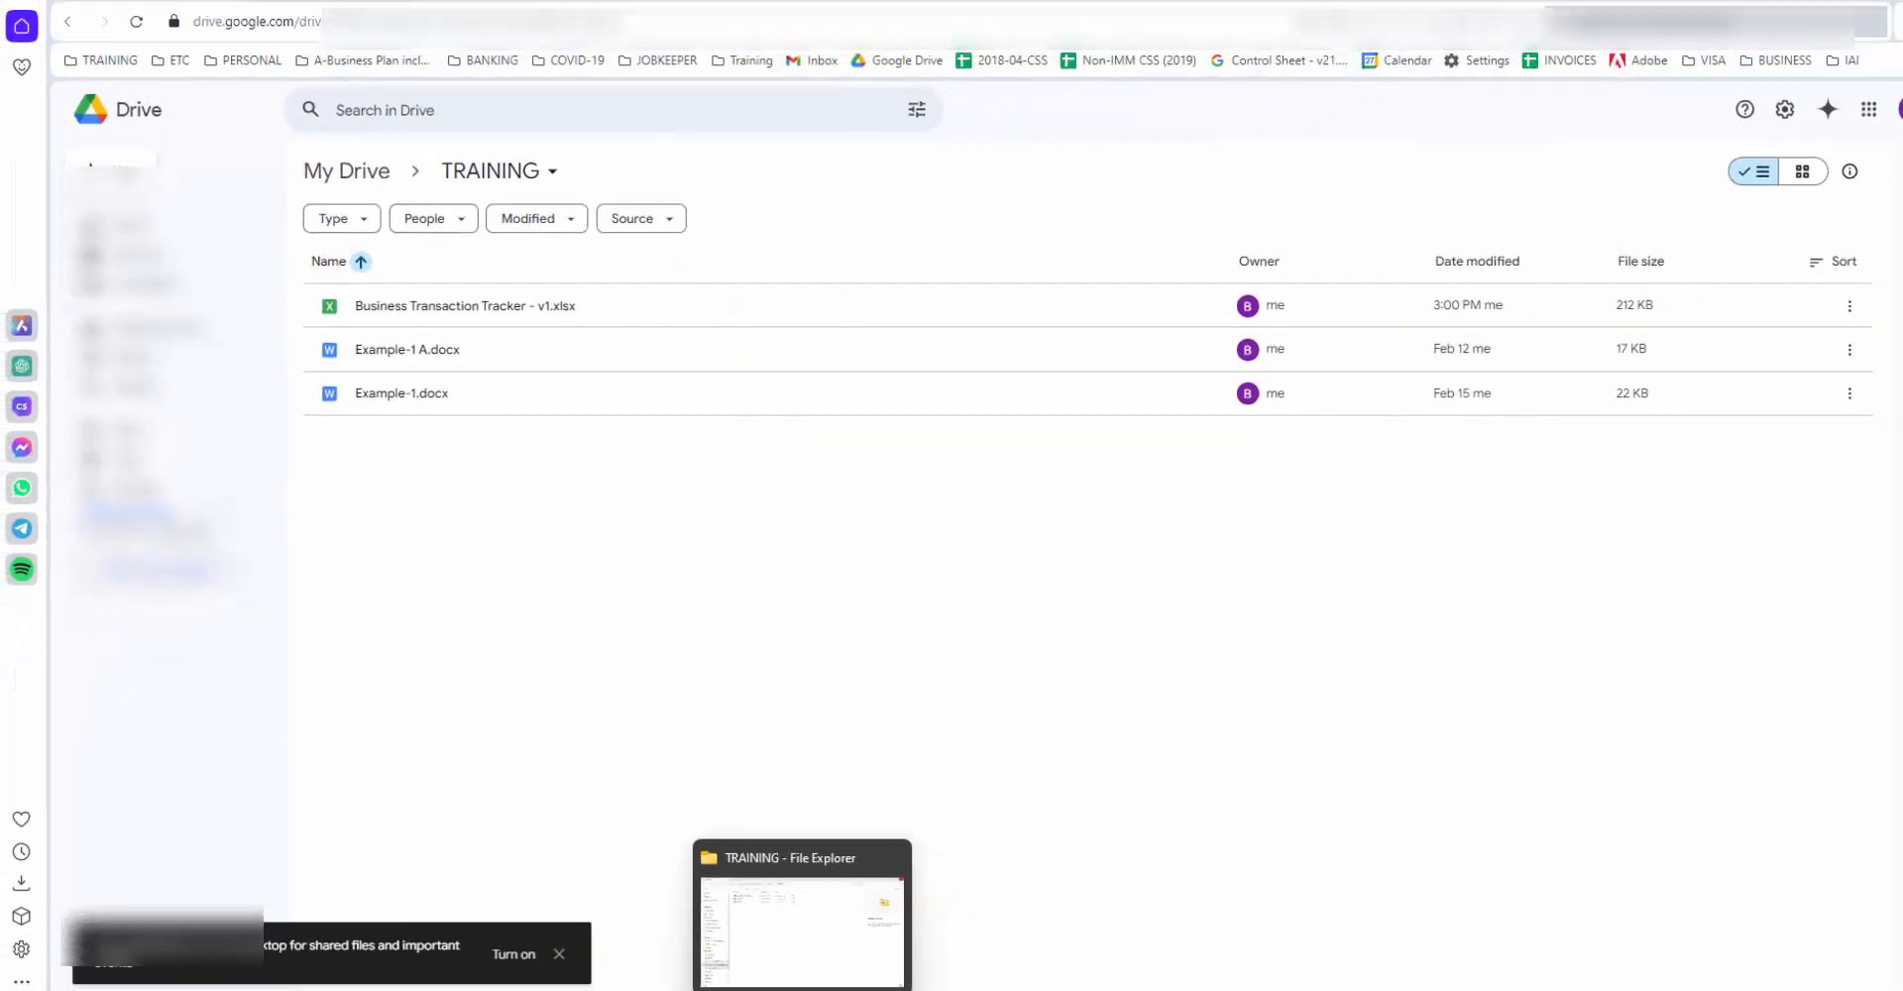
# Switch to File Explorer and open the Business Transaction Tracker - v1 workbook from the TRAINING folder in Excel.
pyautogui.click(788, 976)
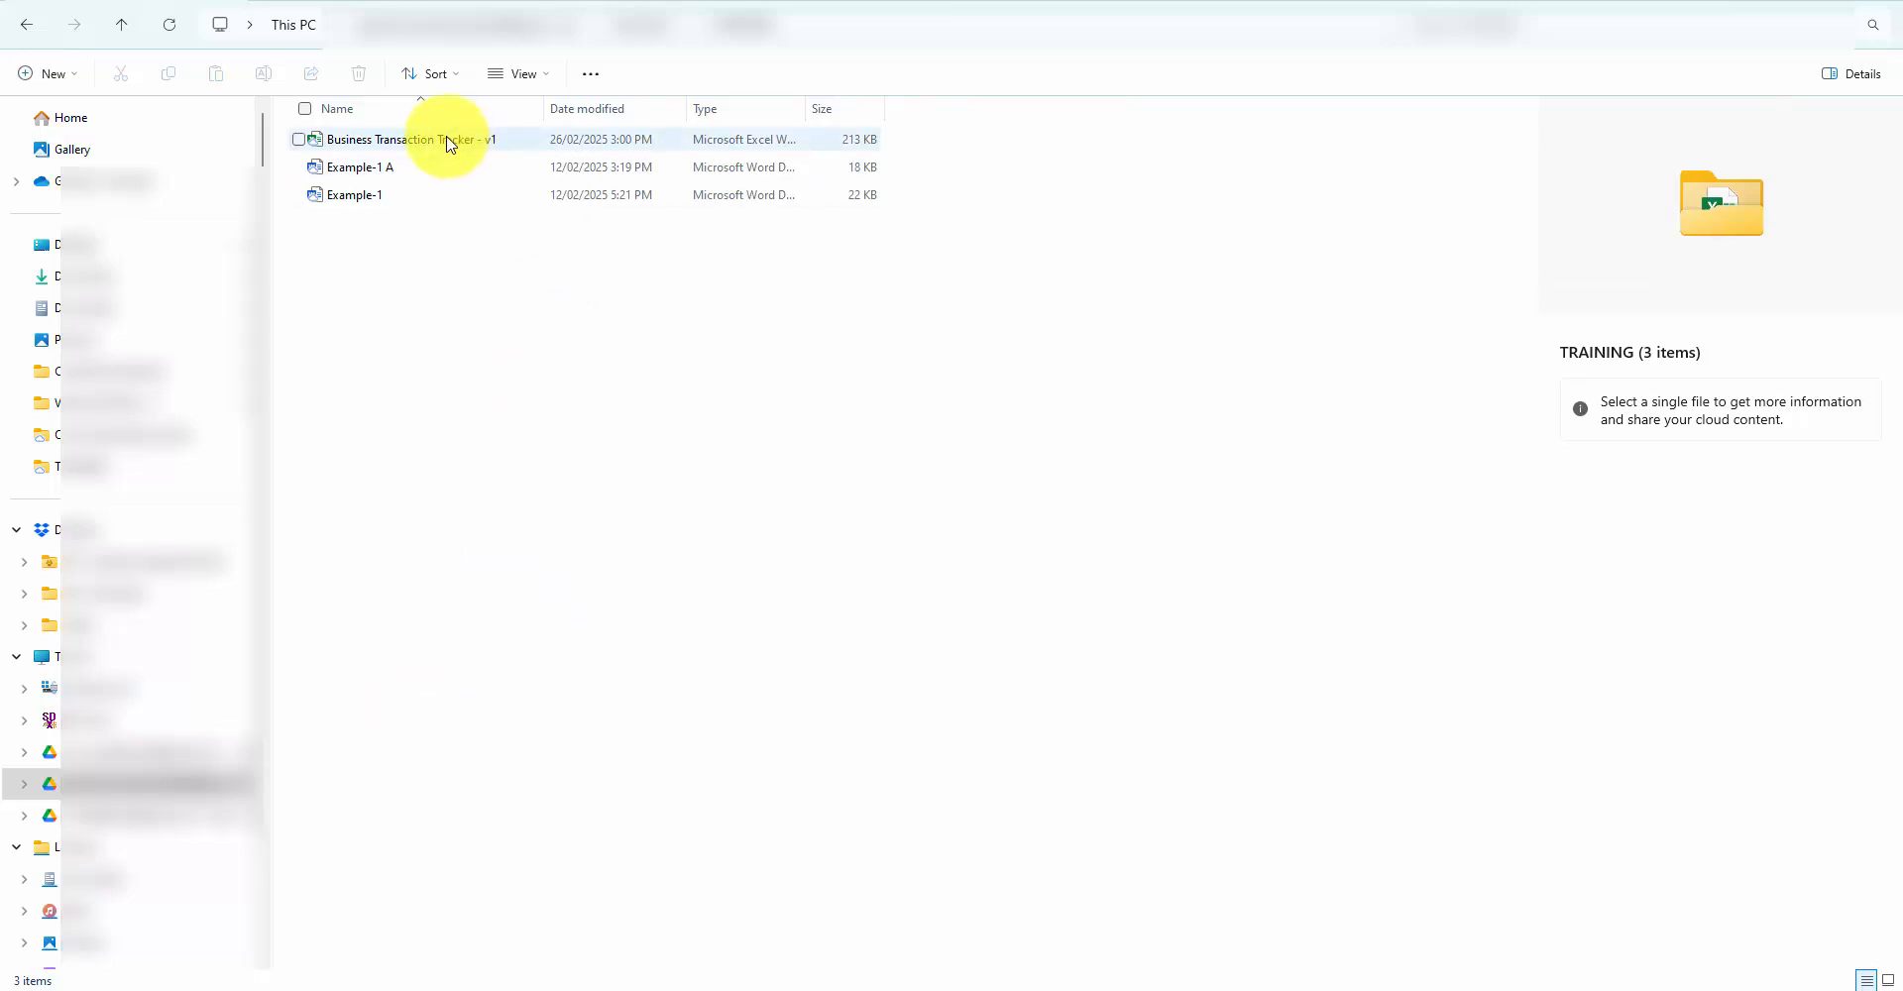
pyautogui.moveTo(445, 147)
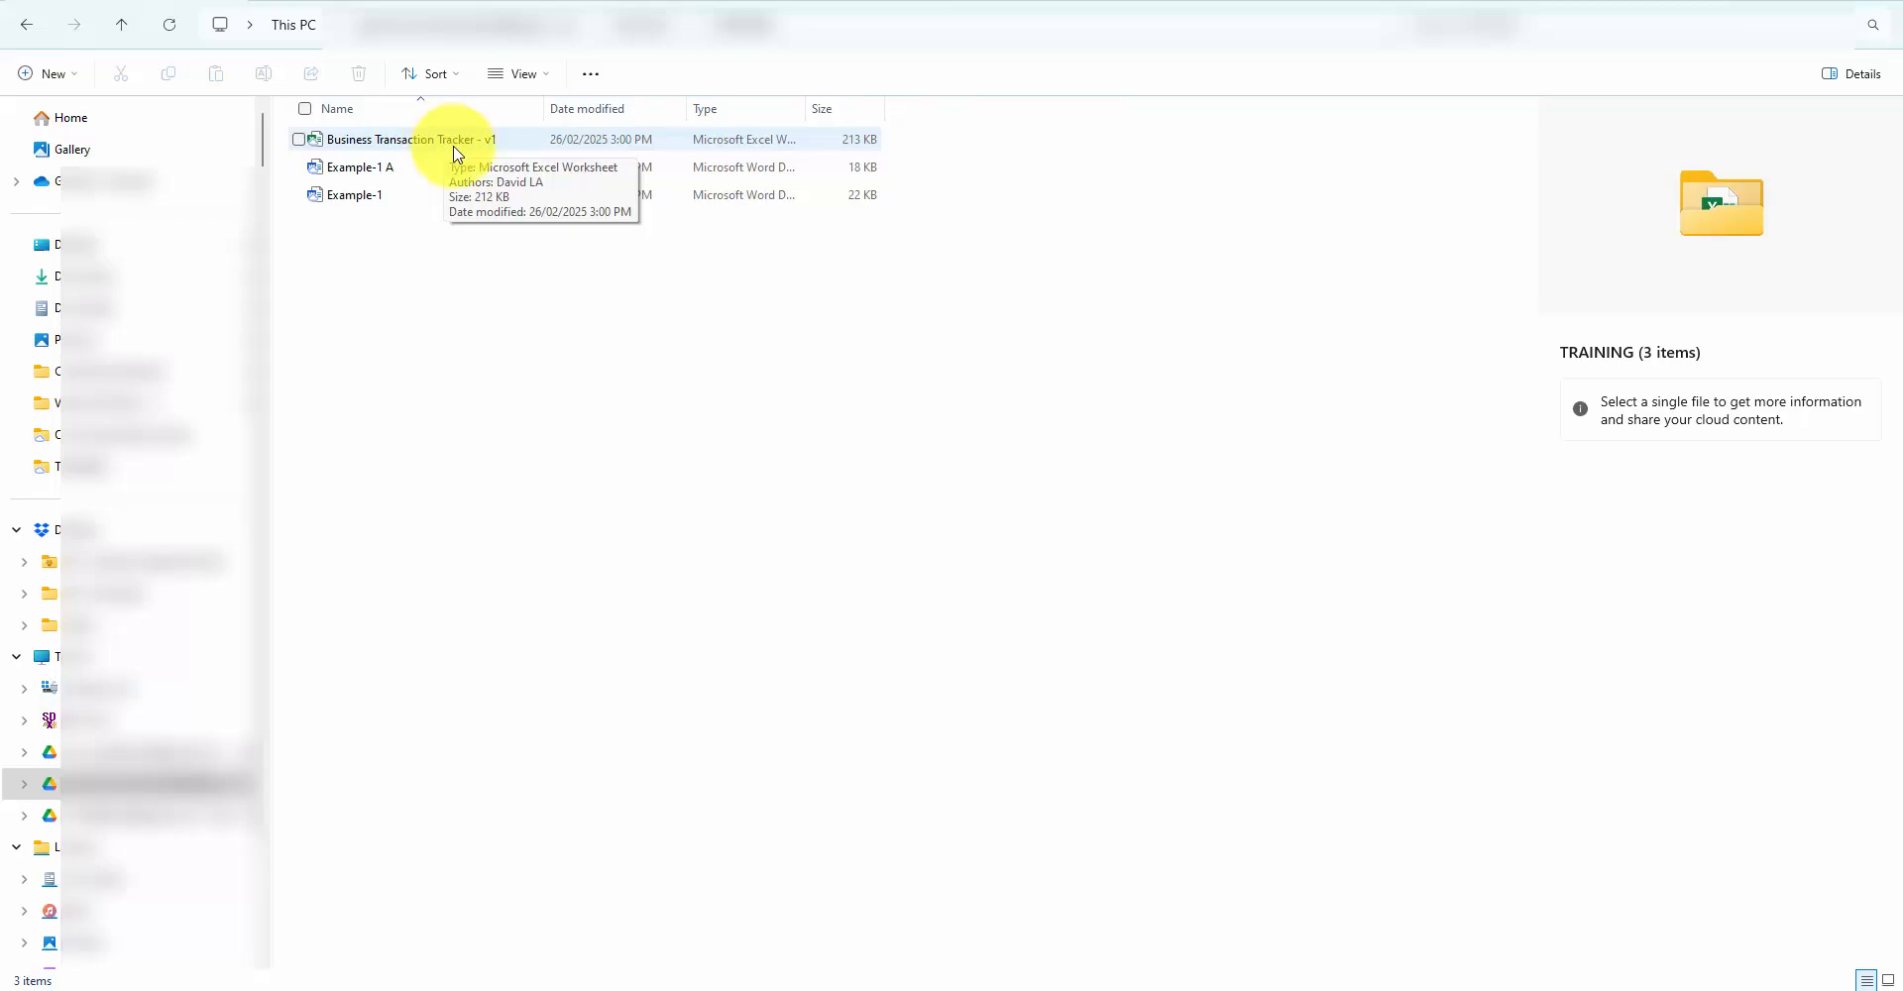
pyautogui.doubleClick(454, 148)
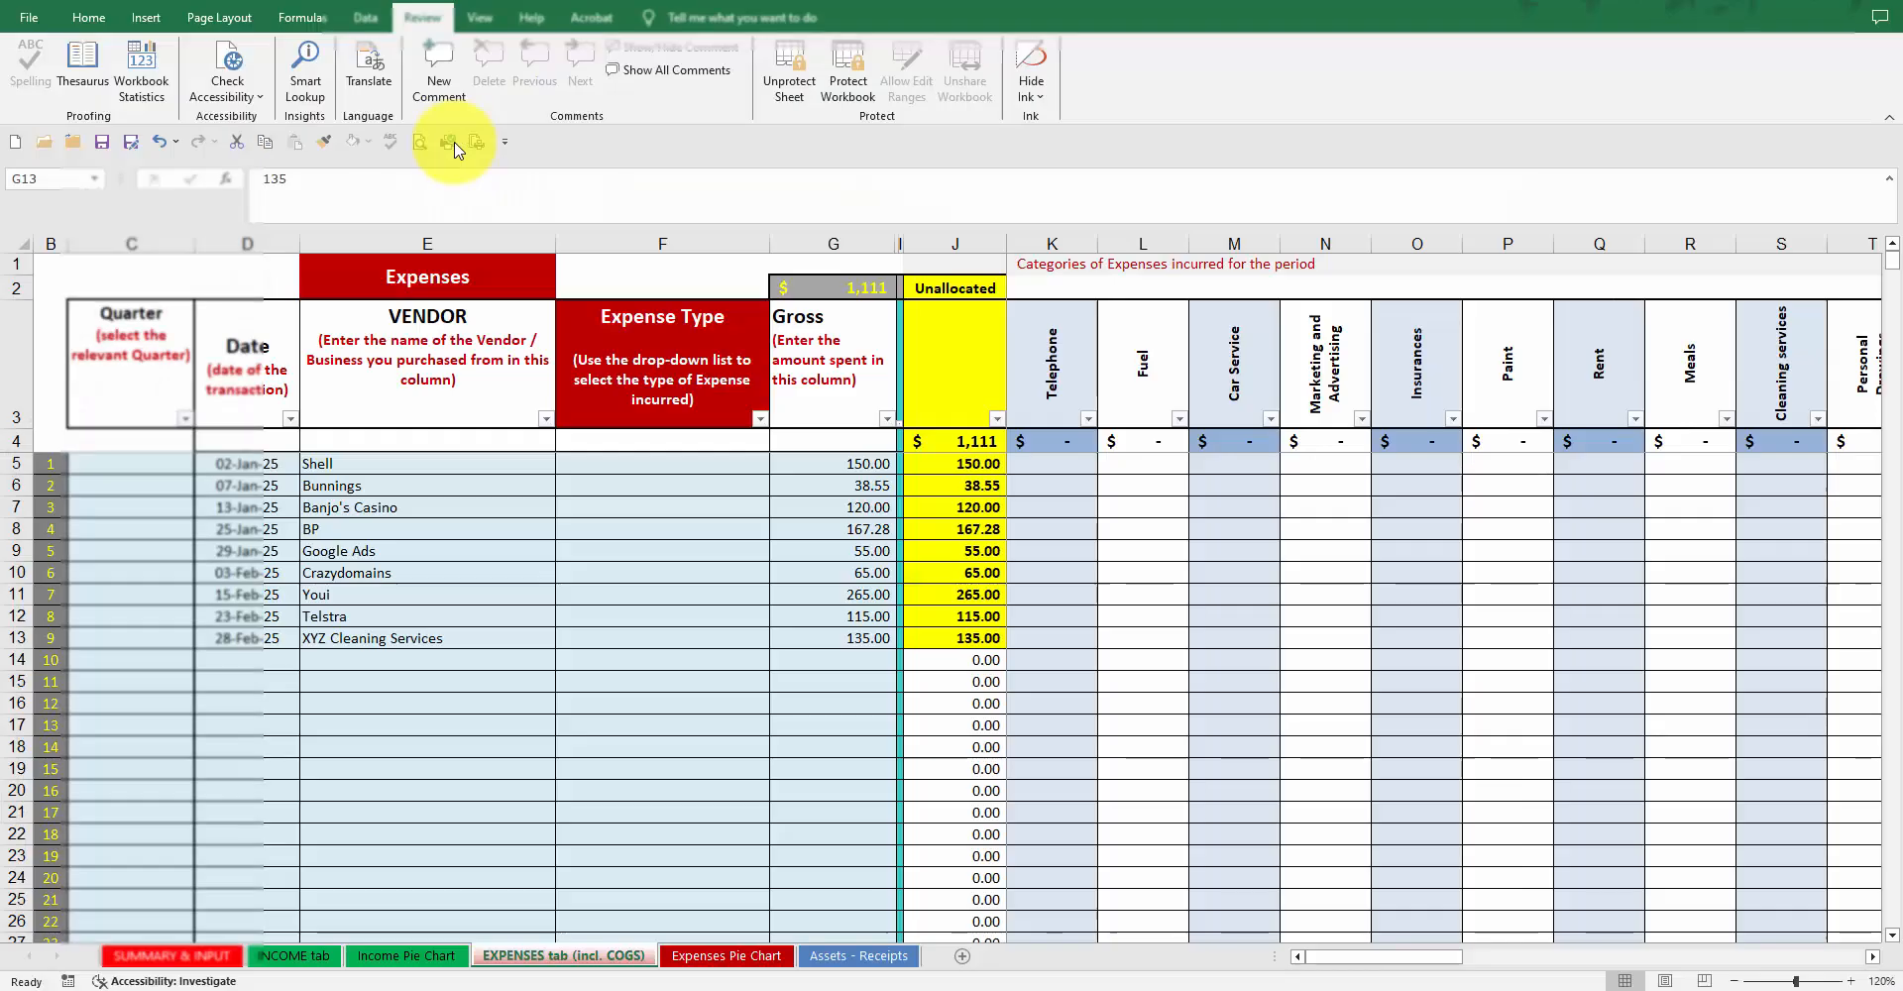
# Switch to Google Drive in the browser, open Business Transaction Tracker - v1.xlsx in Google Sheets and set its zoom to 150%.
pyautogui.click(368, 793)
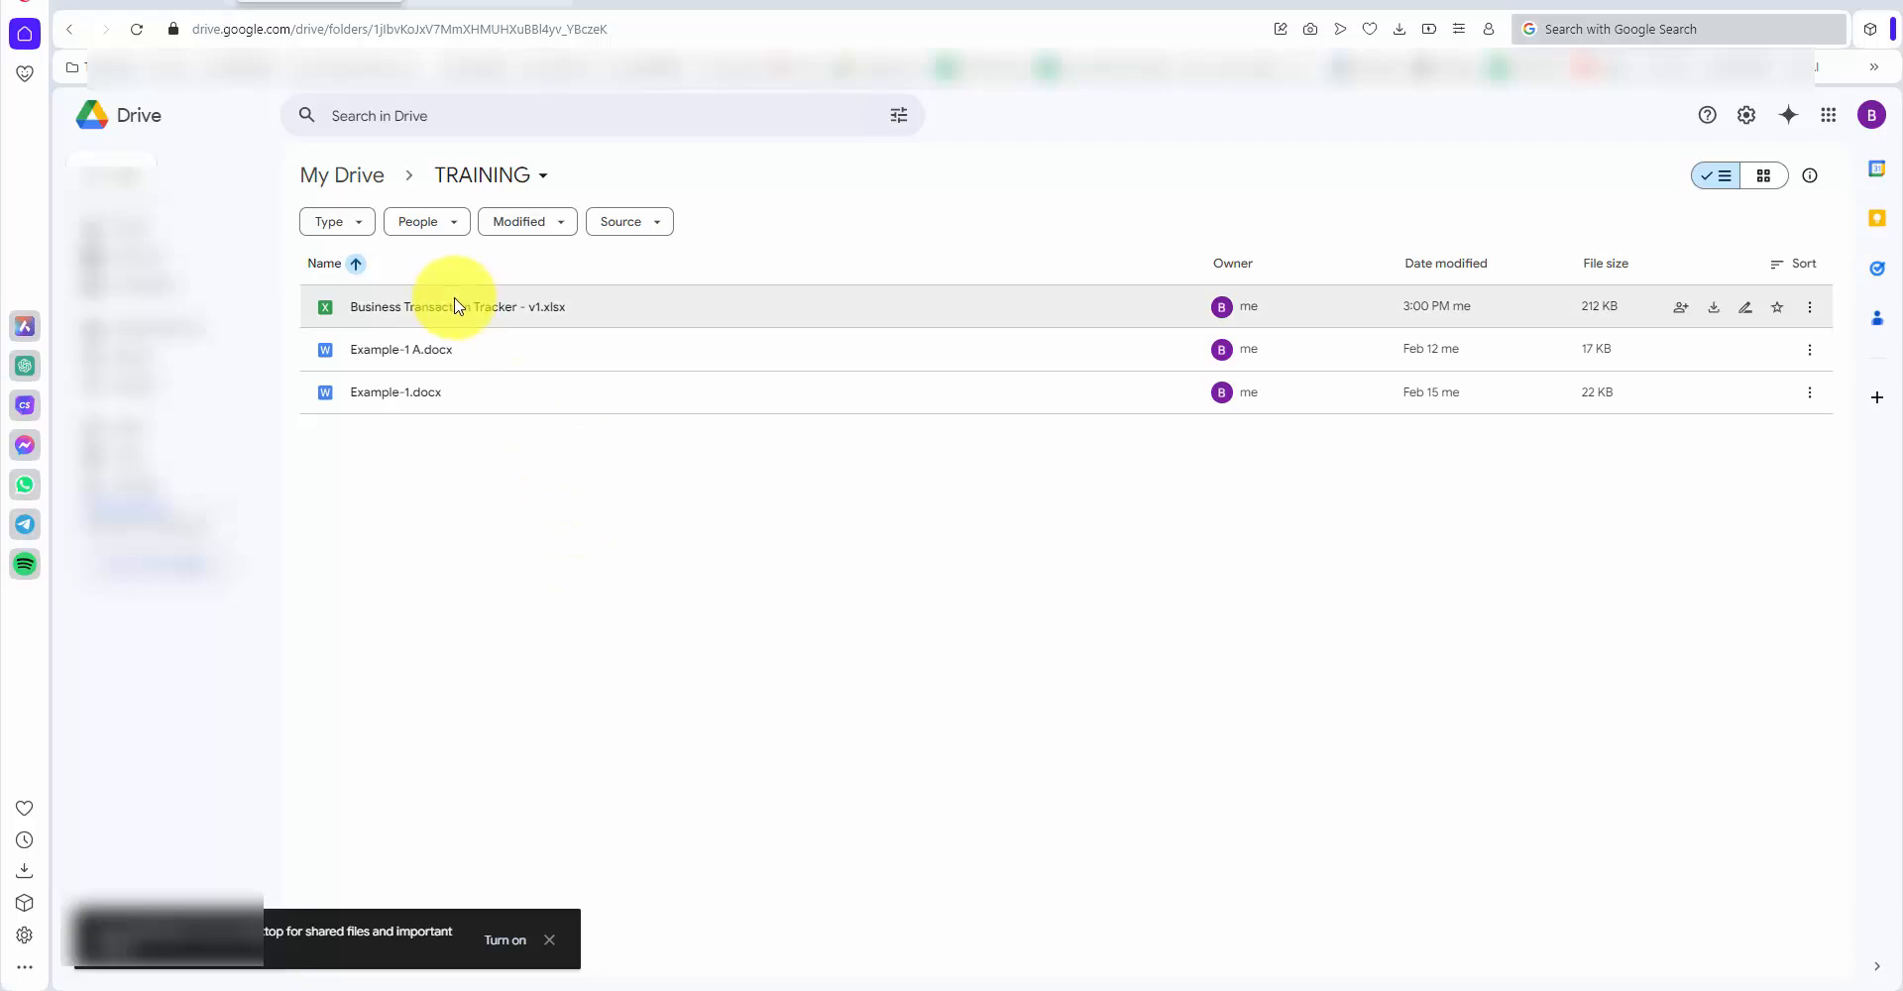
pyautogui.doubleClick(453, 315)
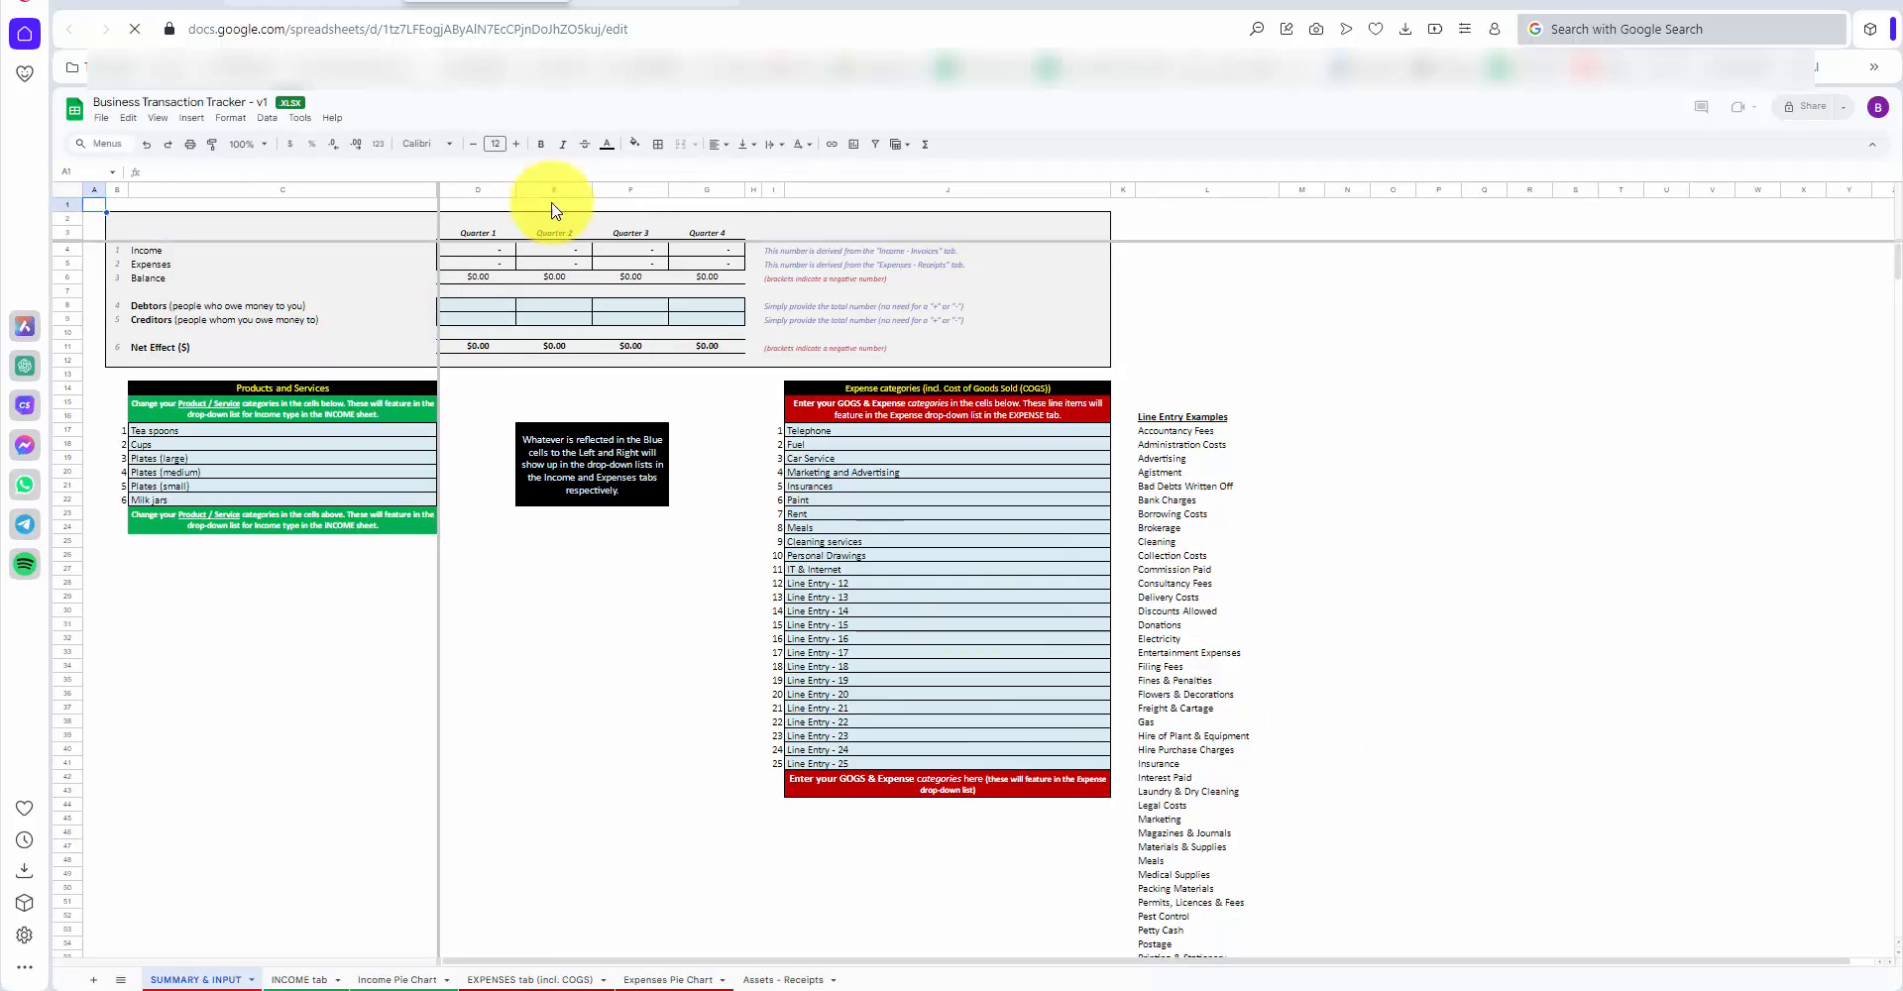
pyautogui.click(264, 149)
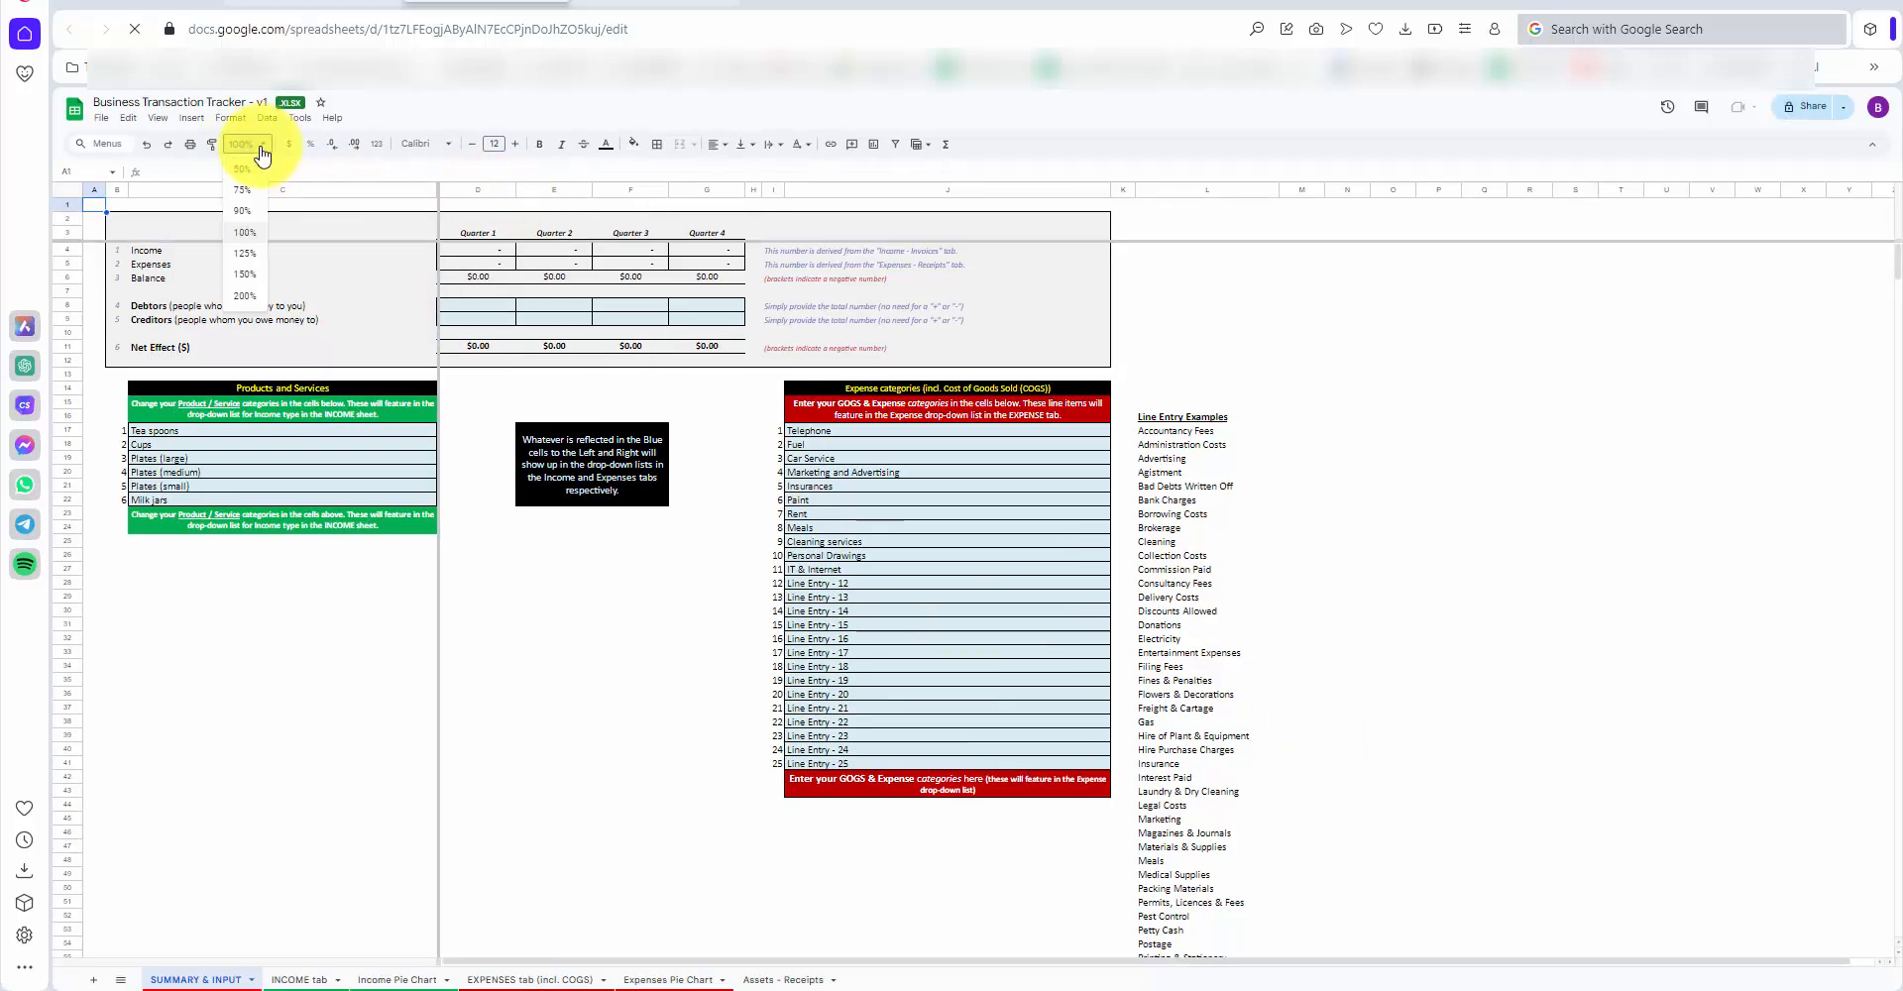
pyautogui.click(245, 274)
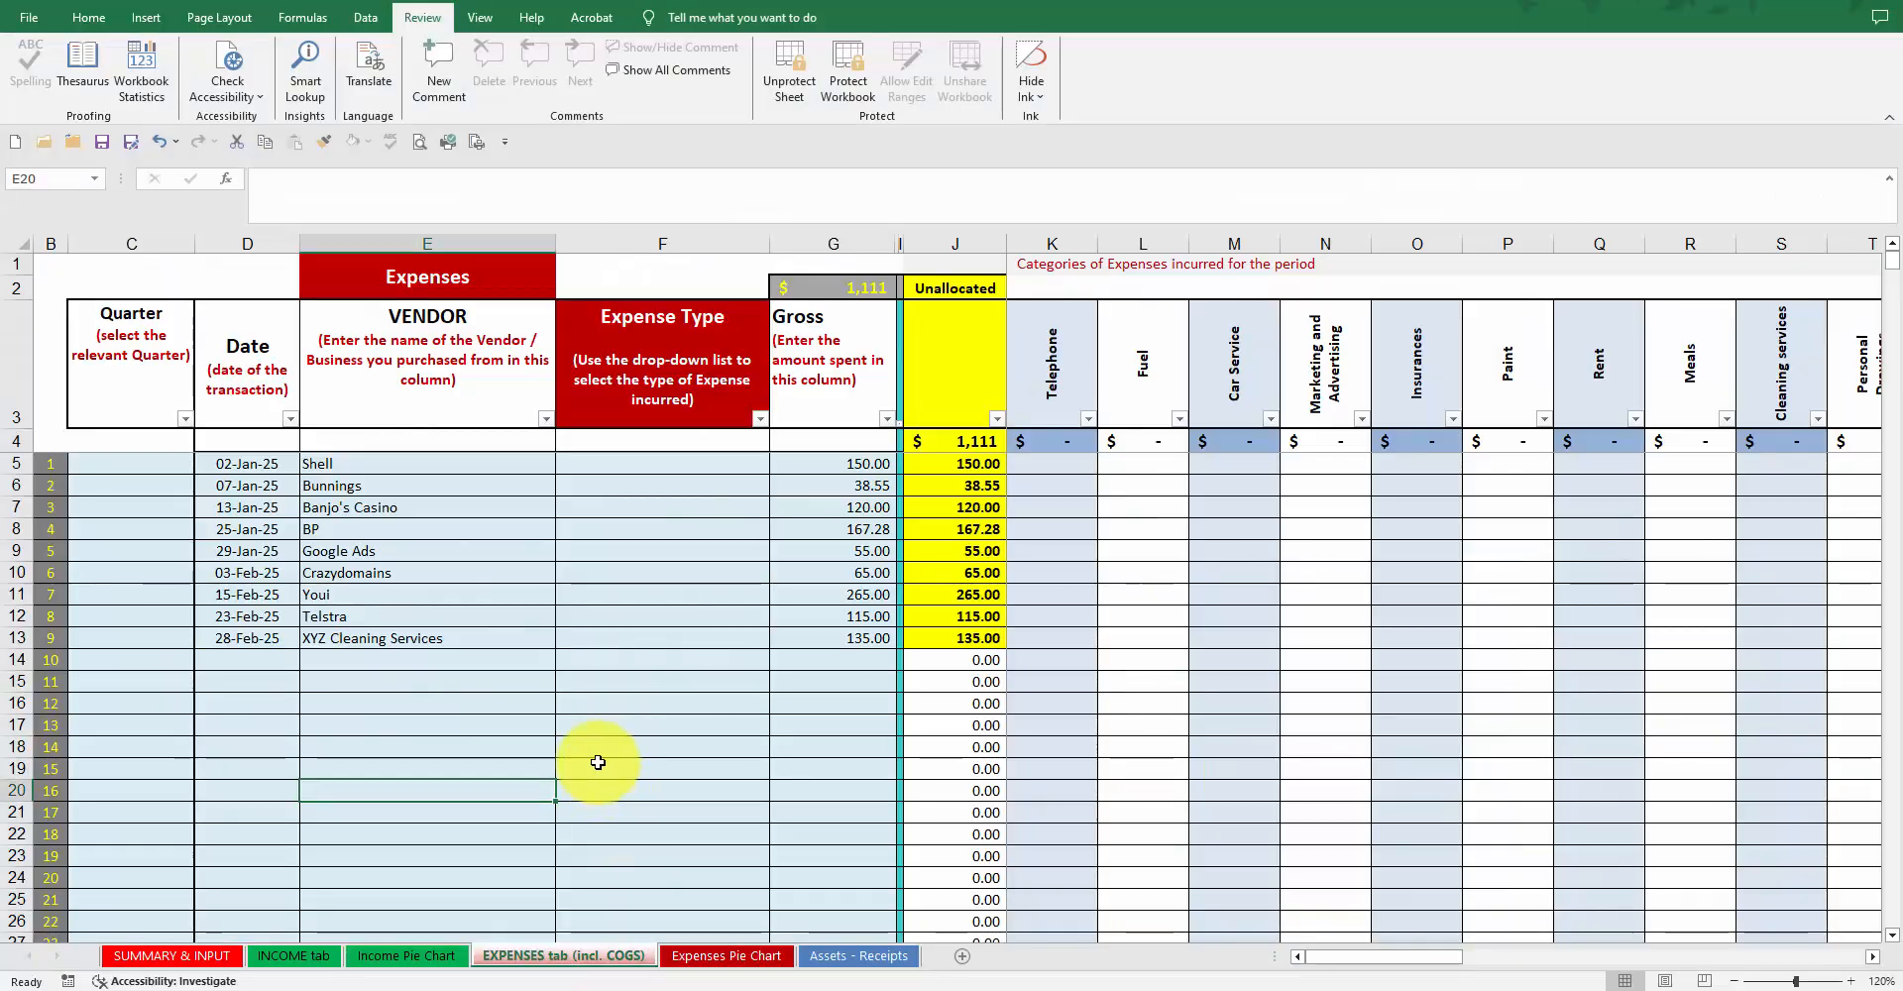
# In Excel, zoom the expenses worksheet out to 110% and back in to 120%.
pyautogui.click(598, 763)
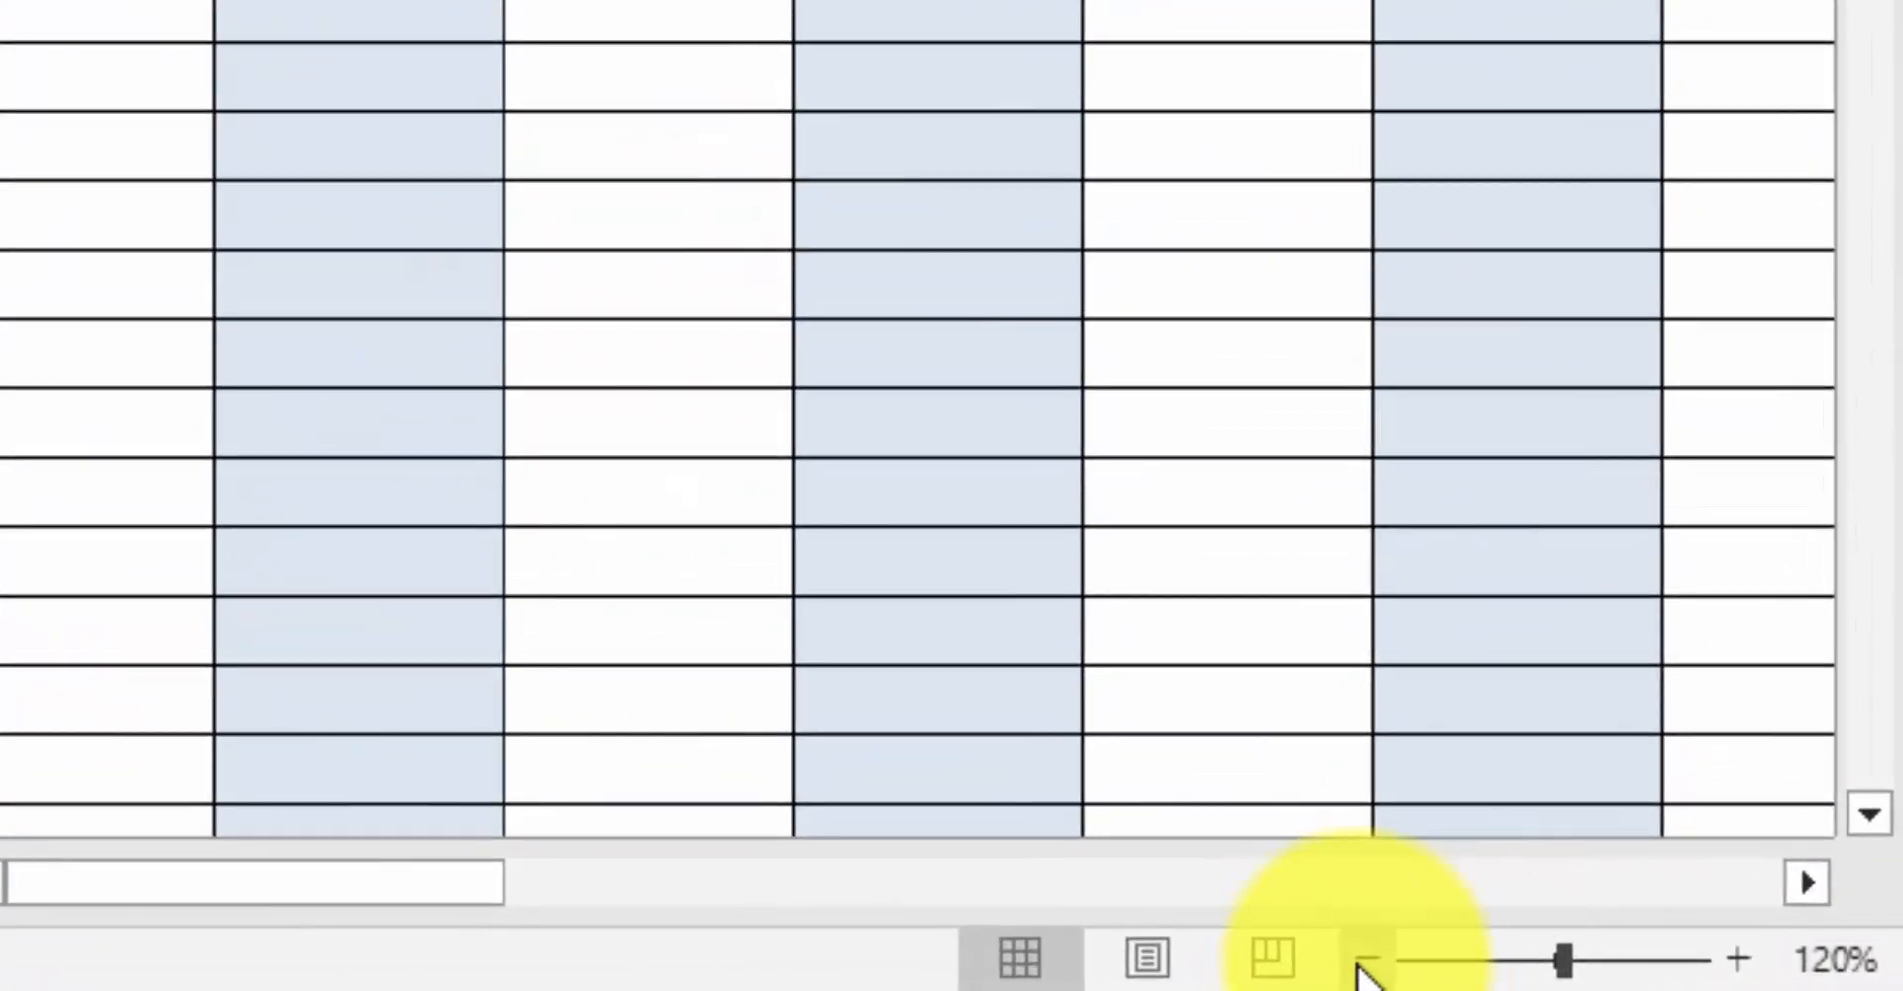
pyautogui.click(1611, 974)
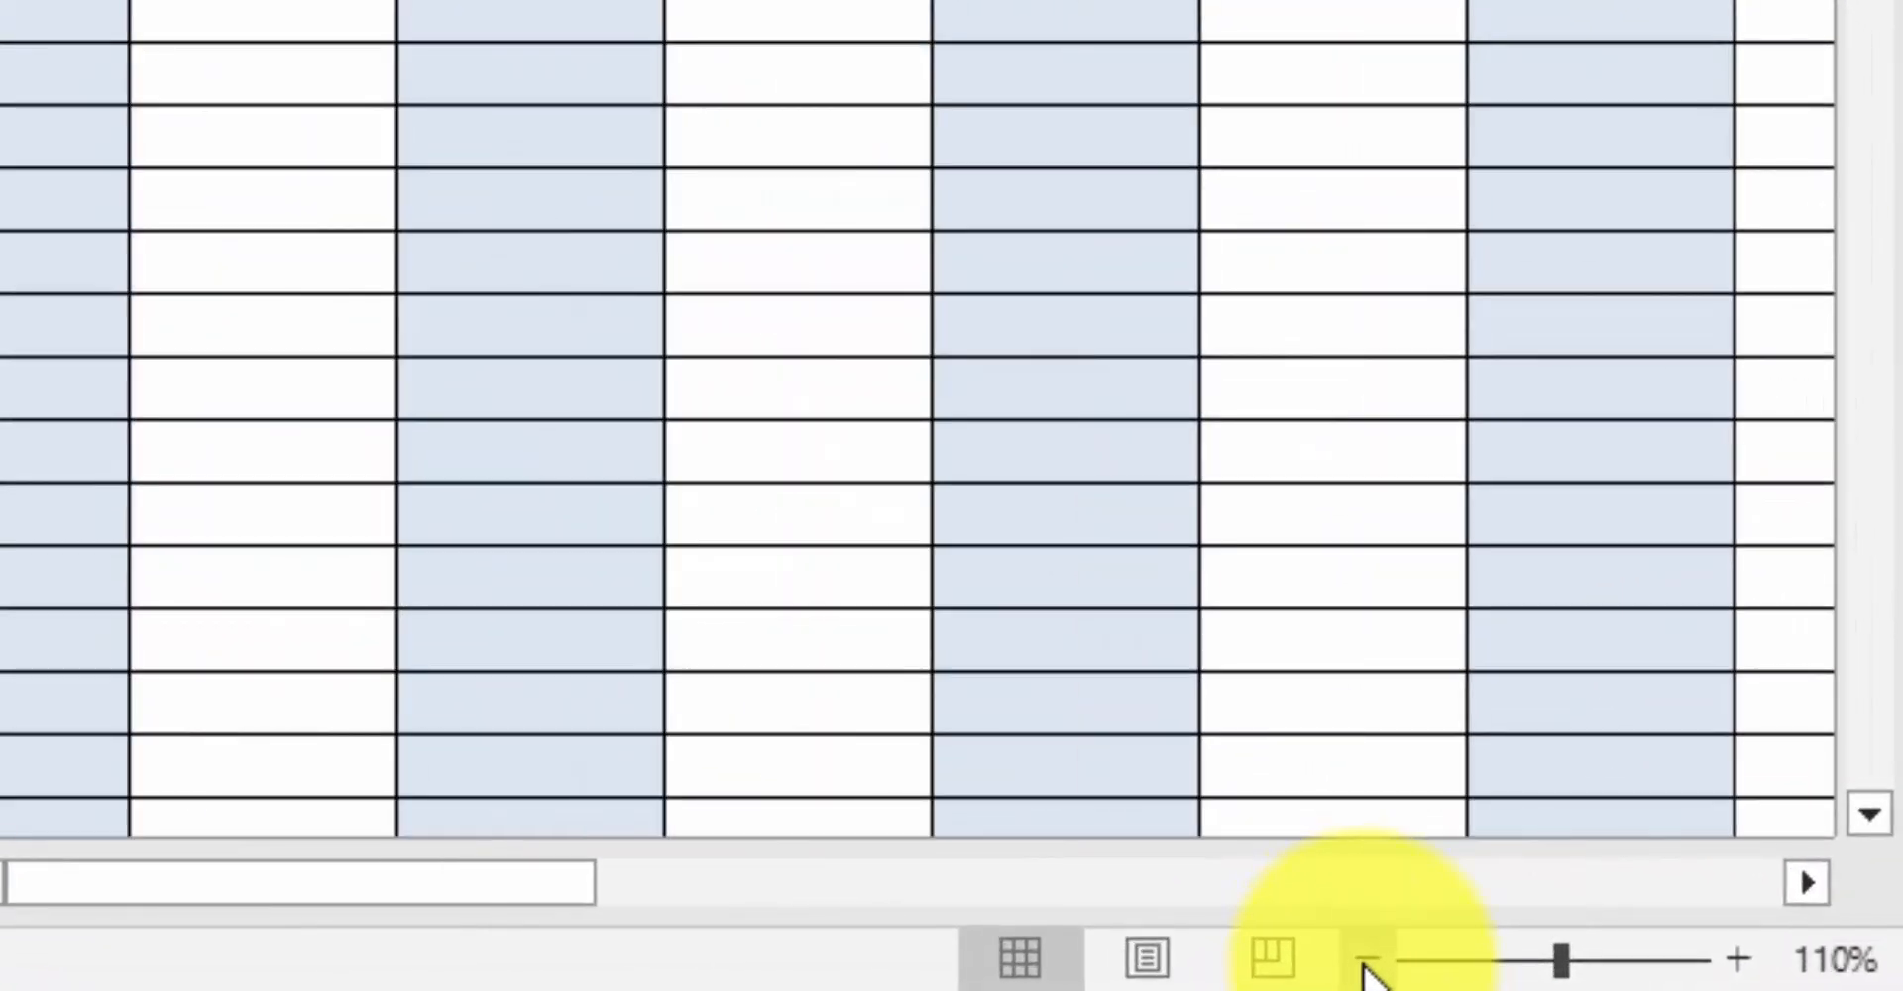
pyautogui.click(1736, 959)
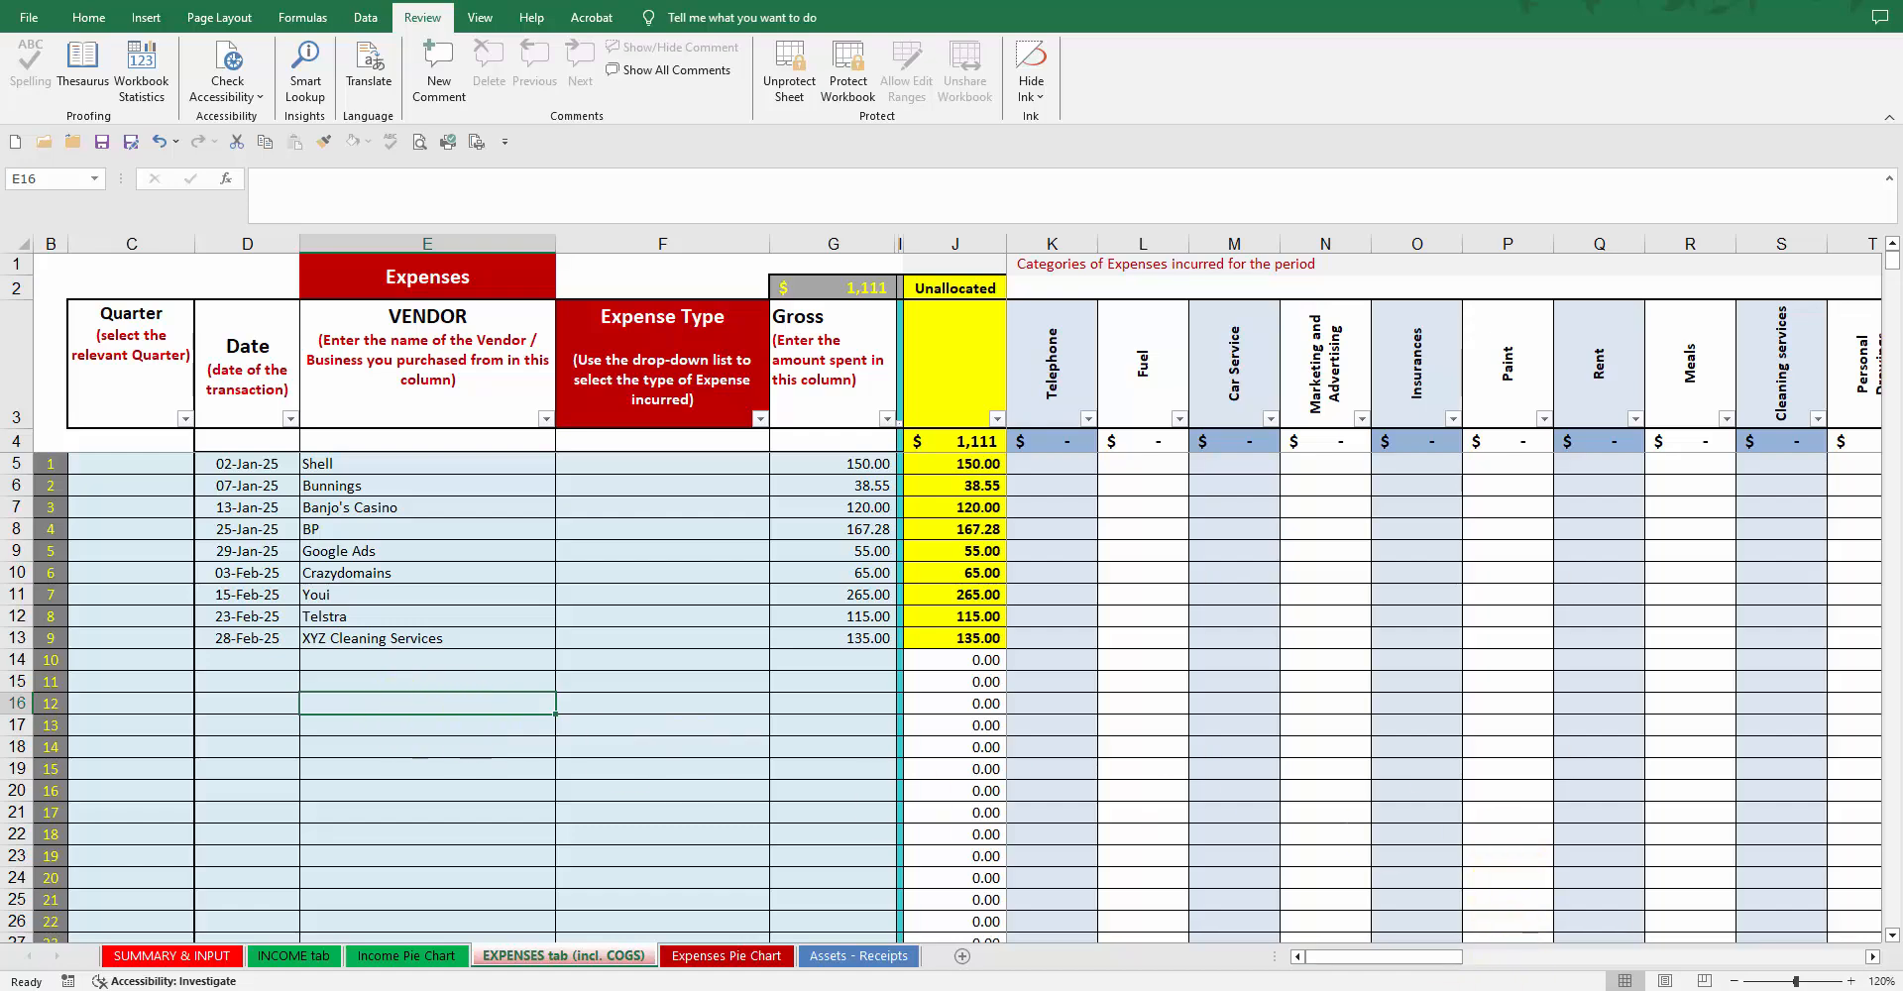
pyautogui.click(1358, 979)
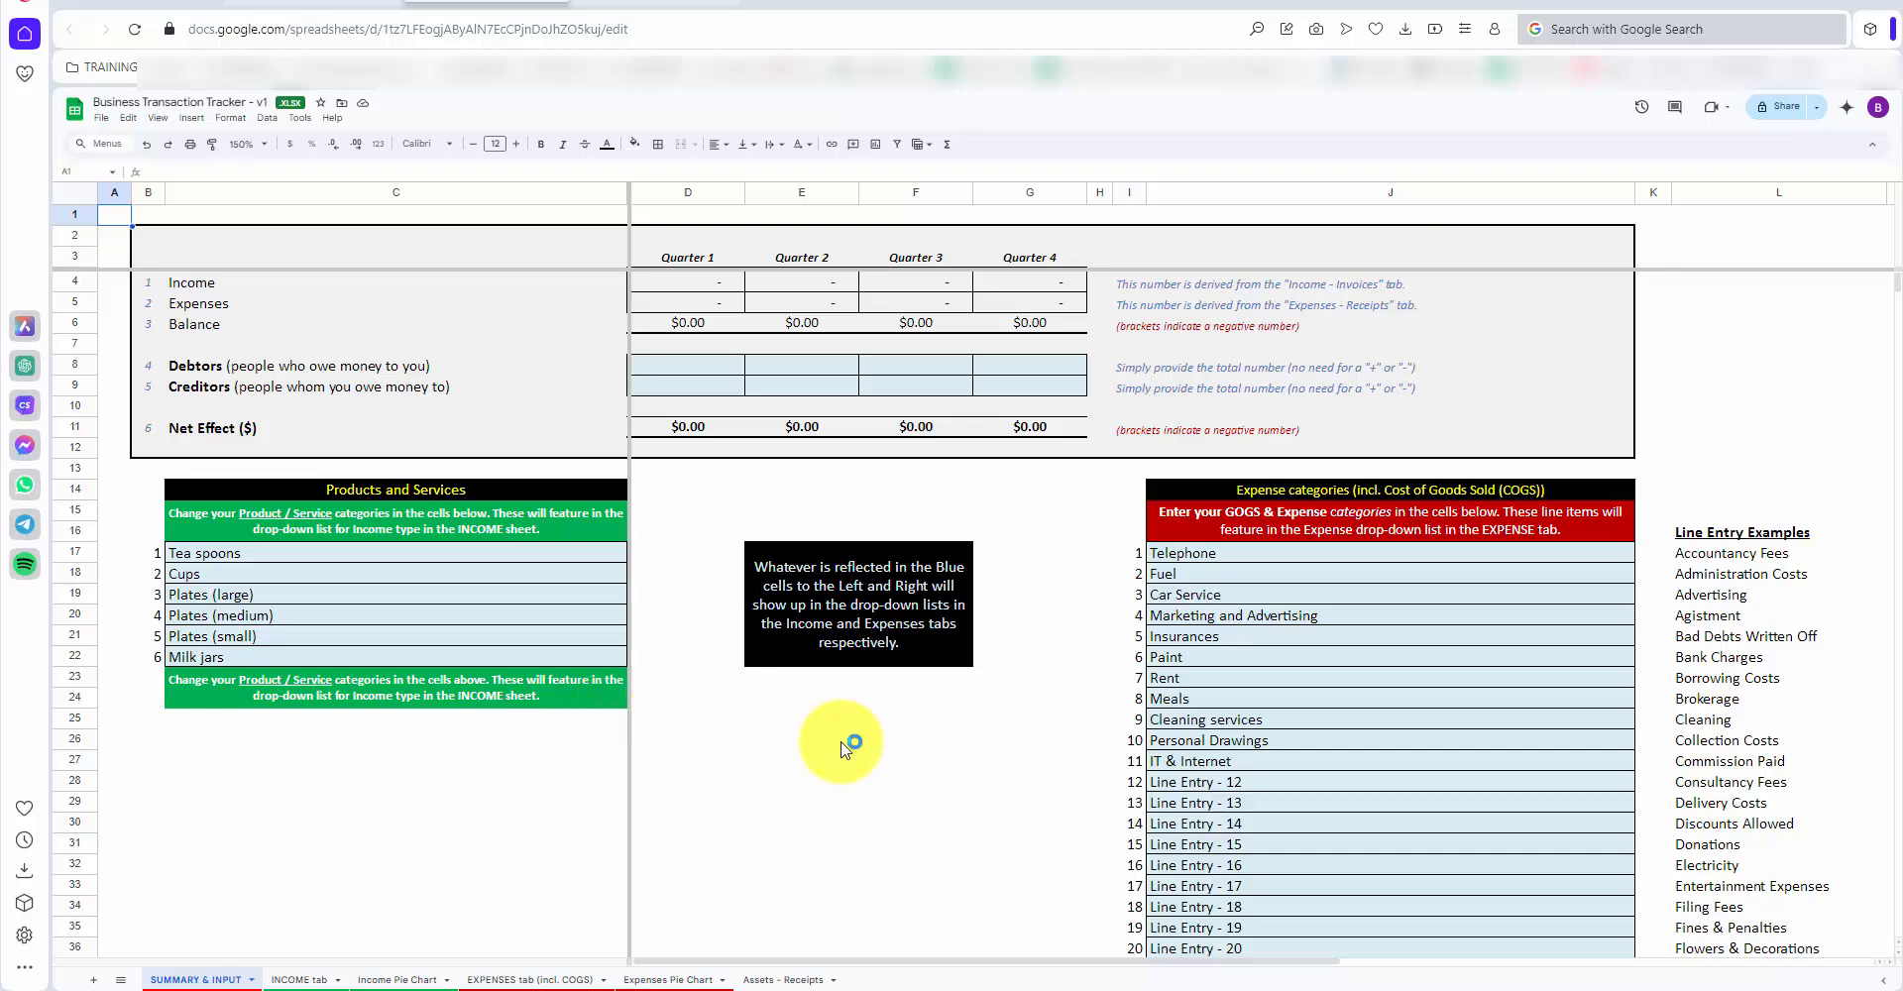
# Switch to the browser and return from the tracker spreadsheet to the TRAINING folder in Google Drive.
pyautogui.click(615, 976)
pyautogui.click(404, 813)
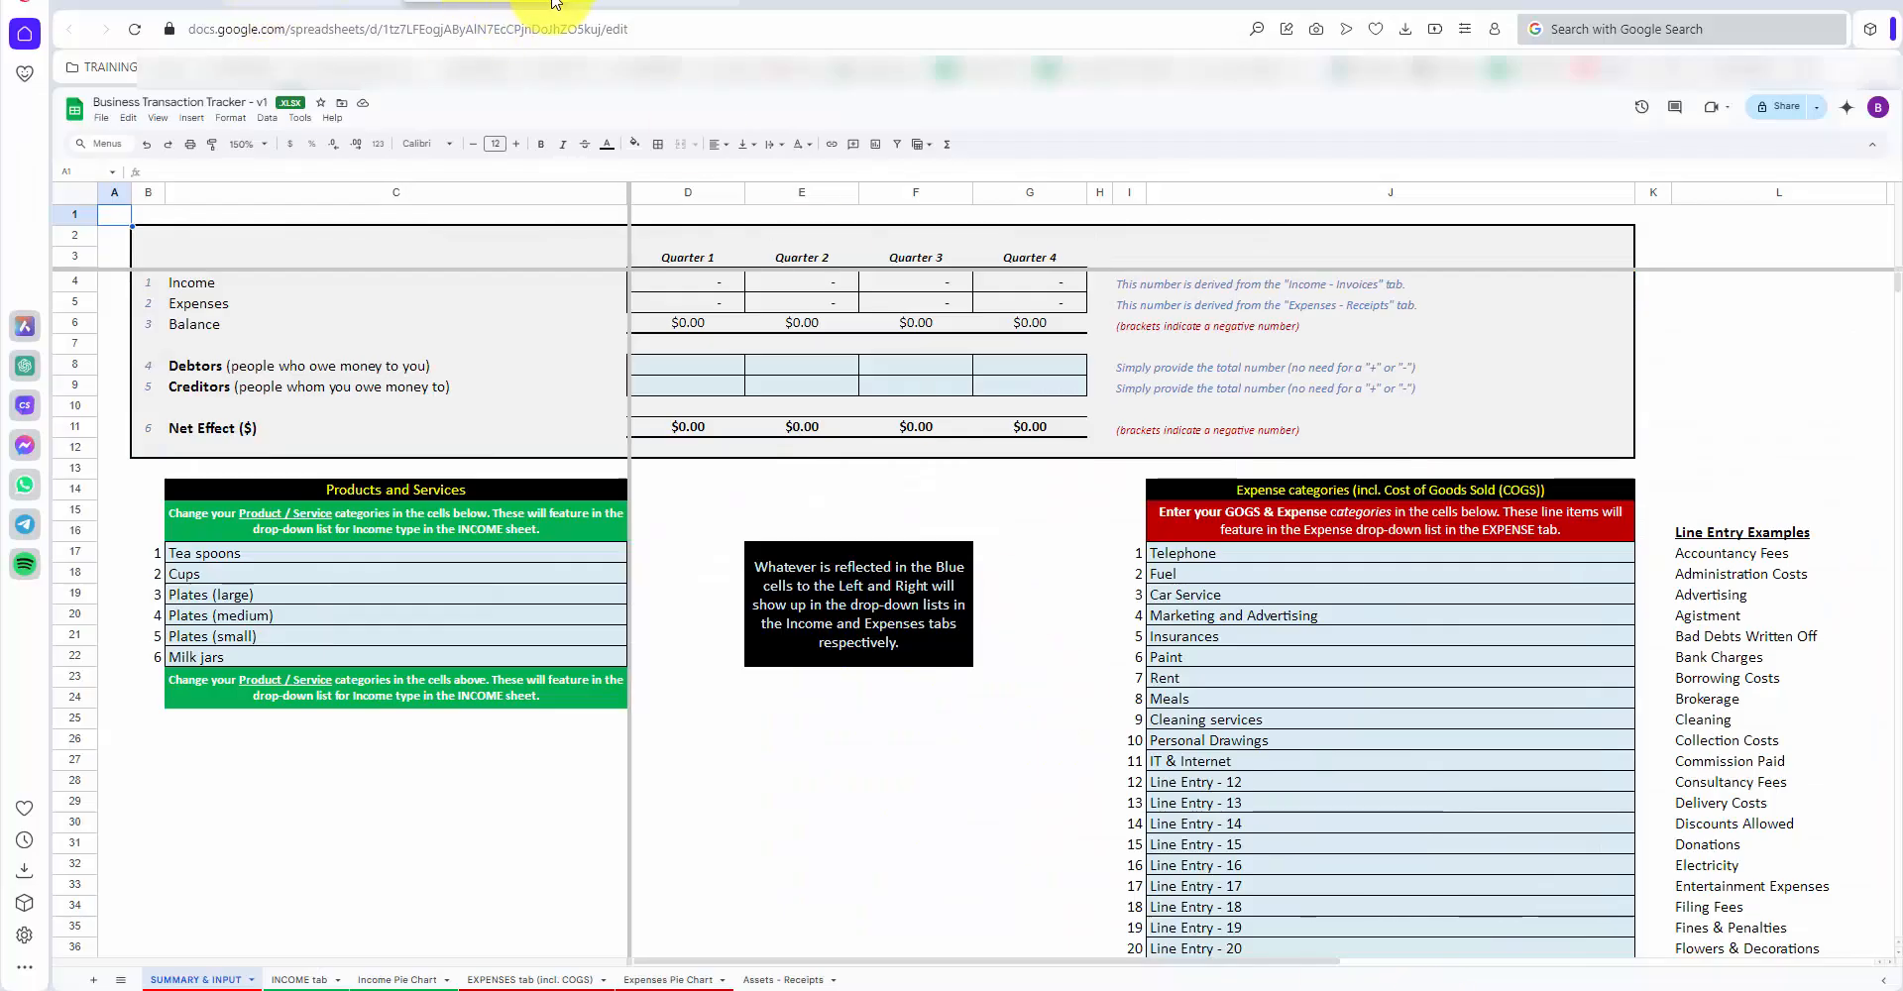
pyautogui.click(560, 3)
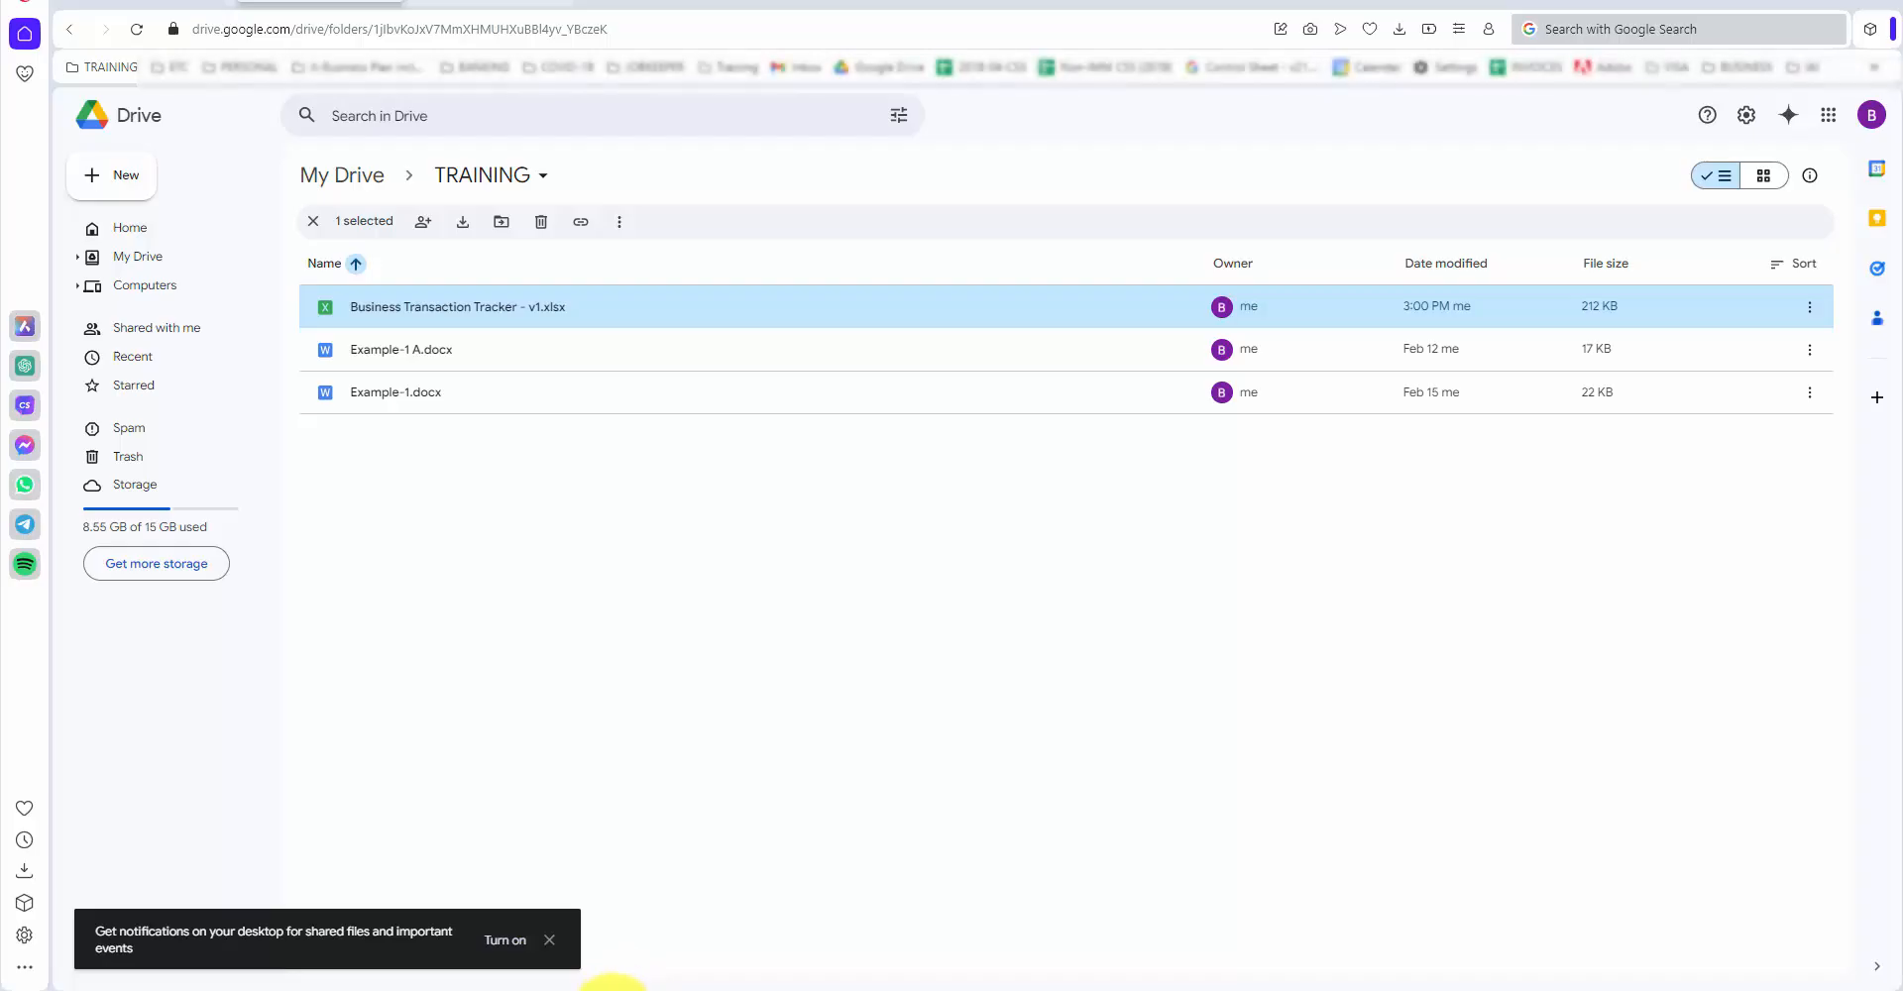
# Switch back to the Excel workbook and select the six Products and Services categories on the SUMMARY & INPUT sheet.
pyautogui.click(537, 814)
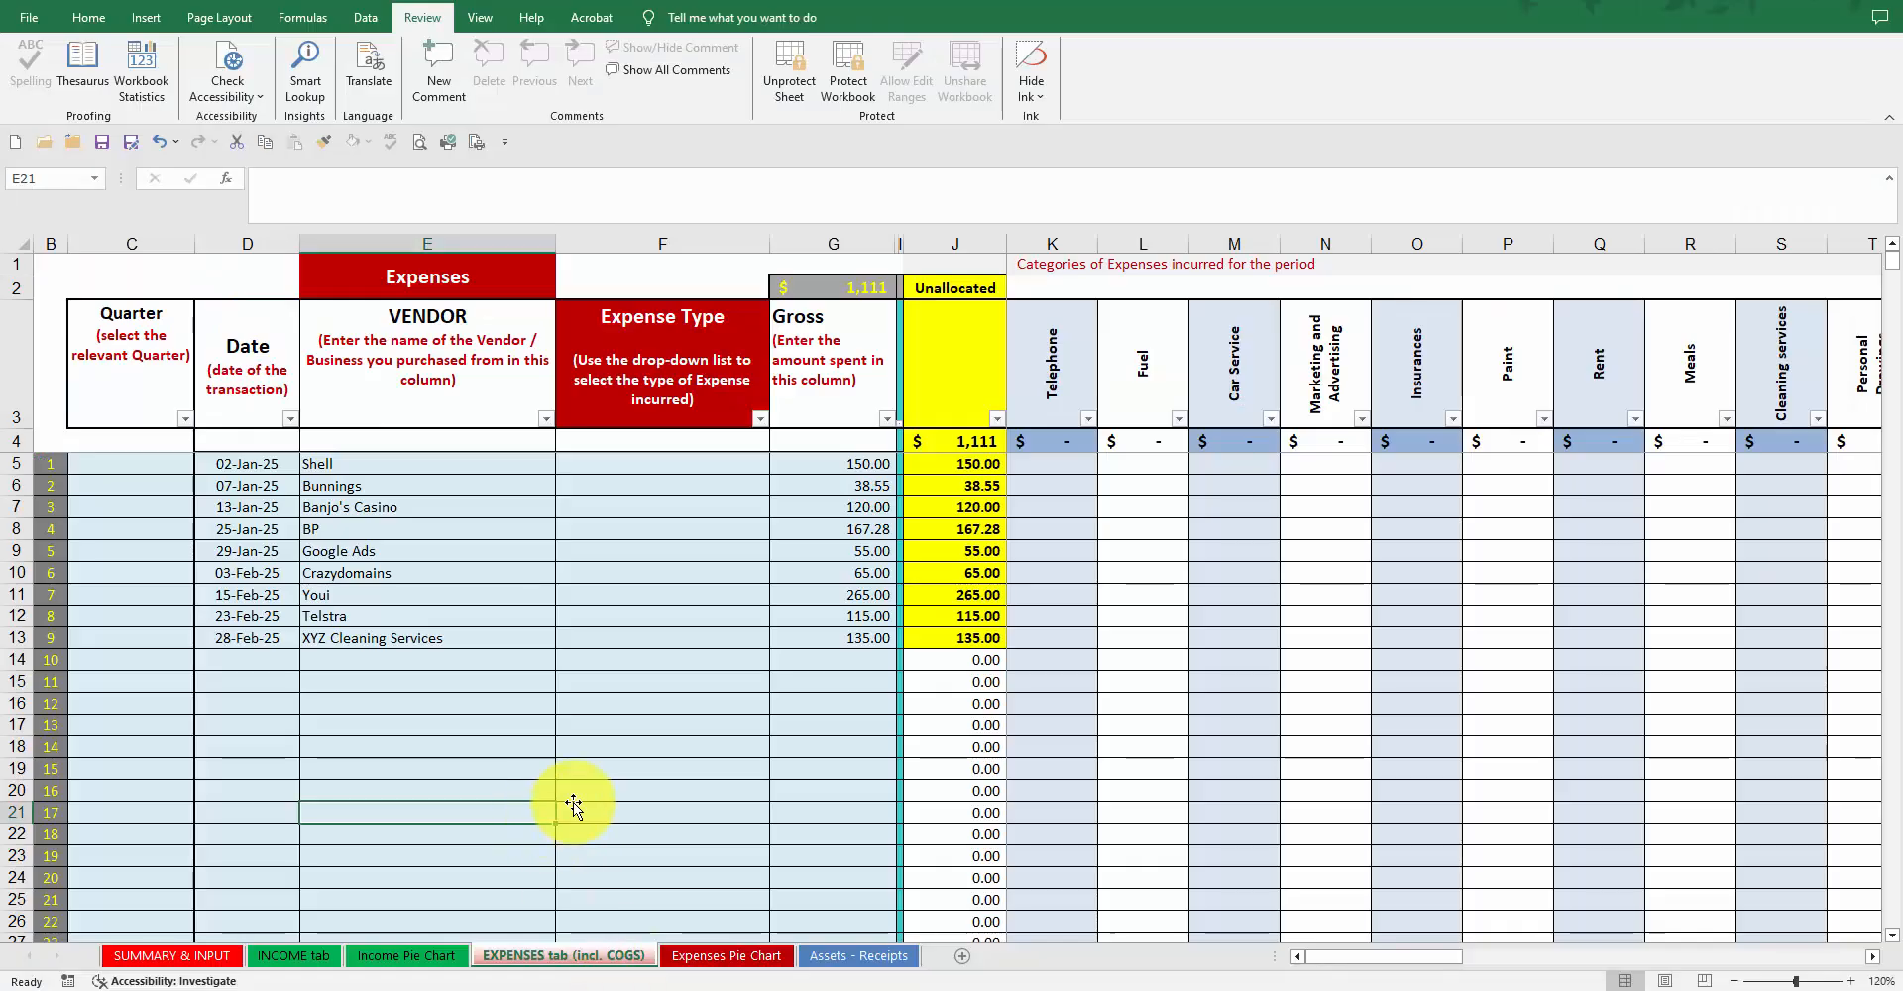
pyautogui.click(442, 743)
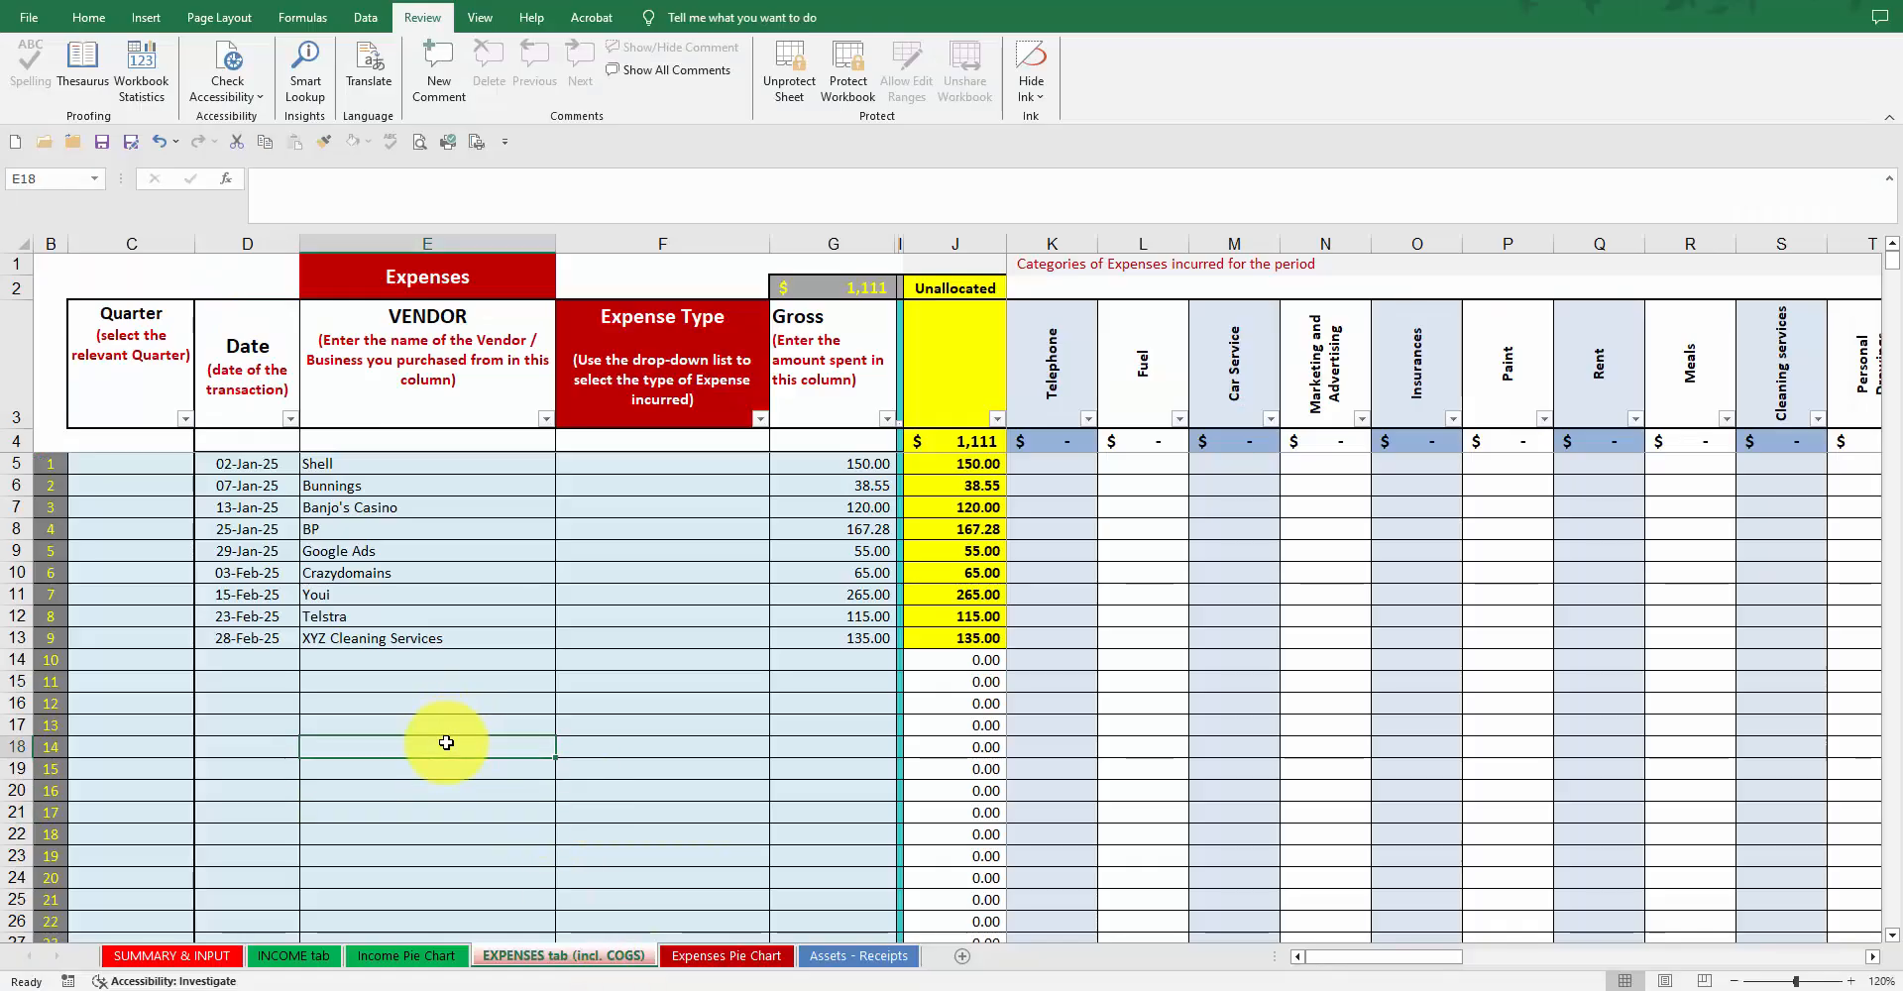
pyautogui.click(168, 957)
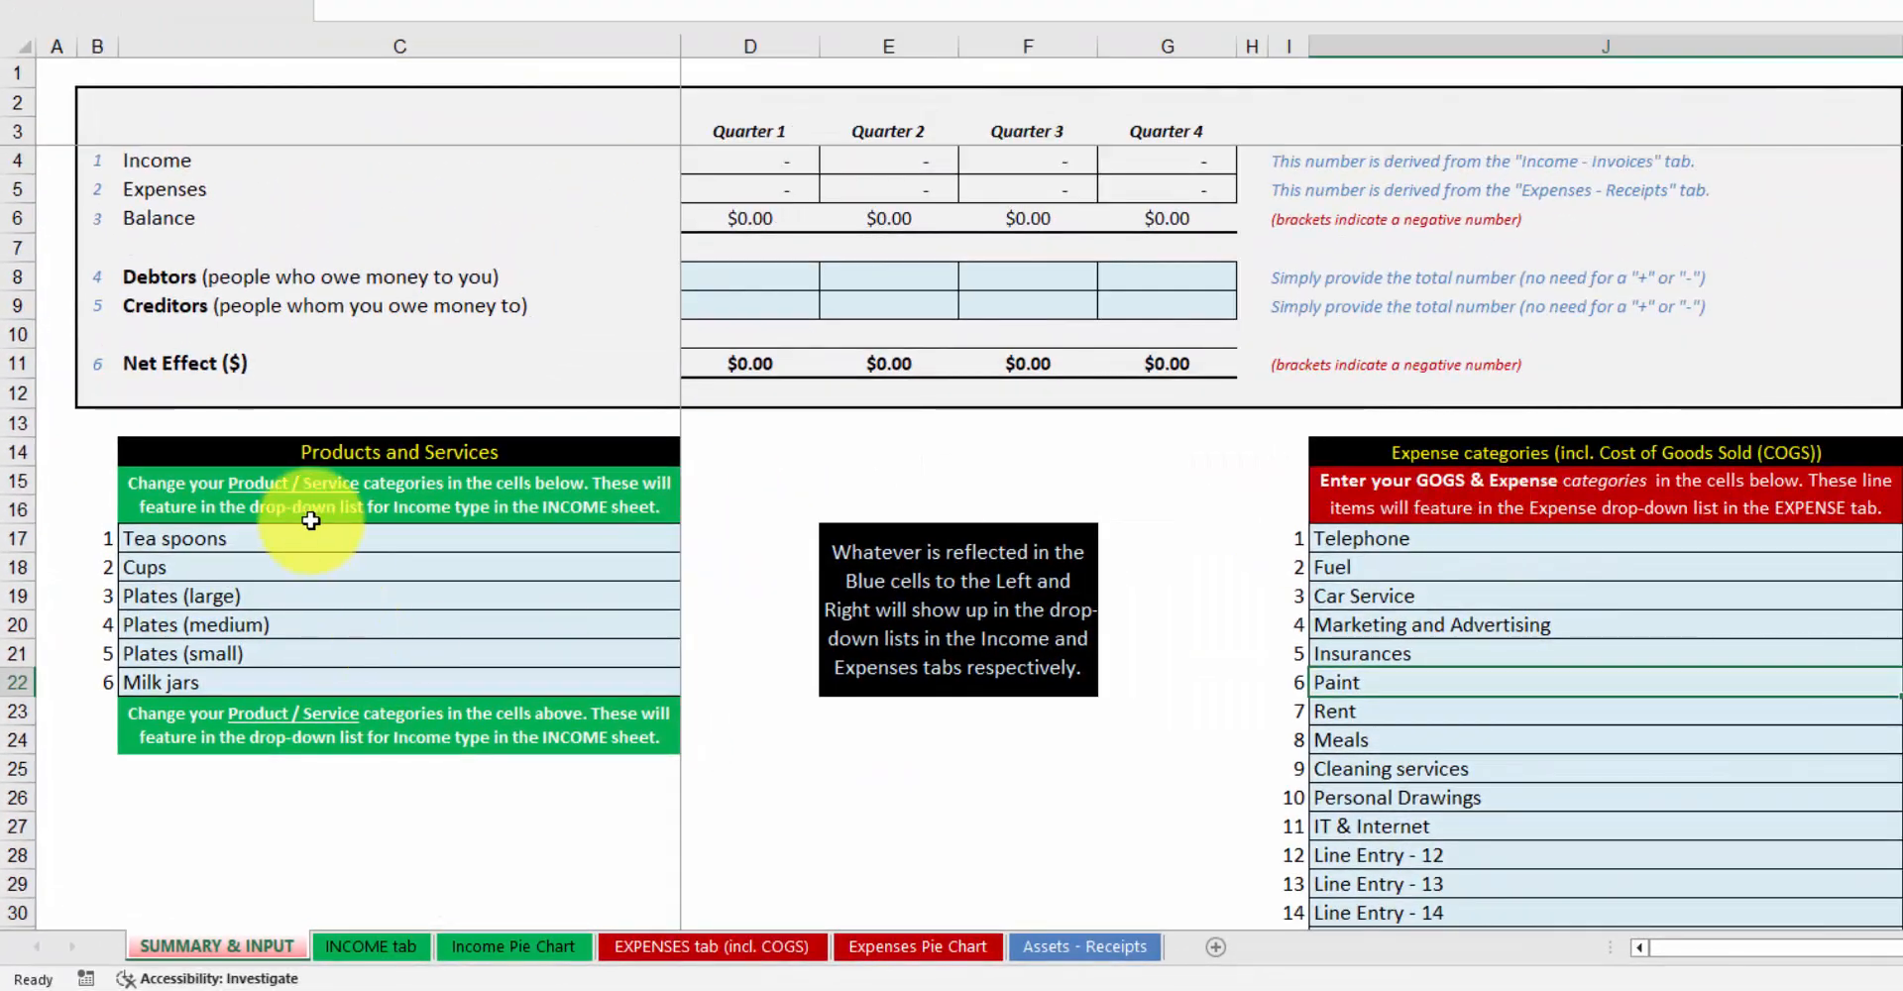
pyautogui.moveTo(293, 539); pyautogui.dragTo(285, 680)
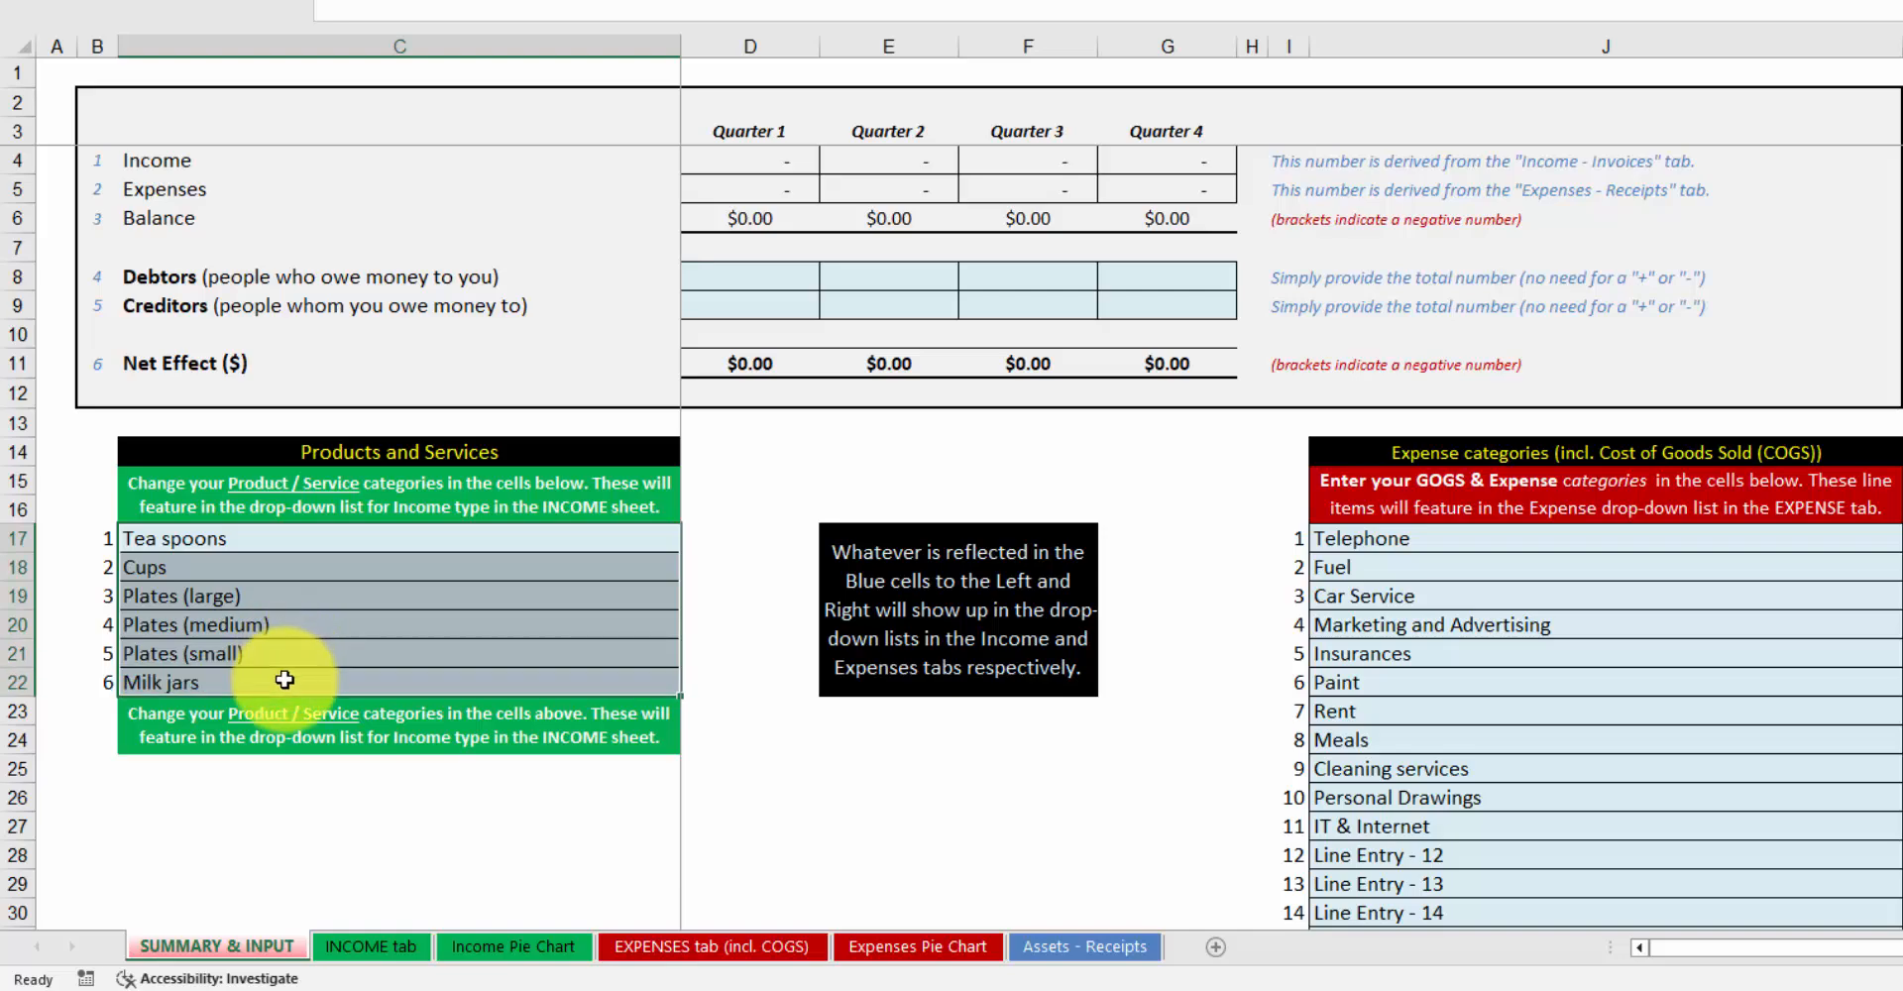
# Check the Income Type choices for the 27-Jan-25 entry on the INCOME sheet without choosing one.
pyautogui.click(379, 946)
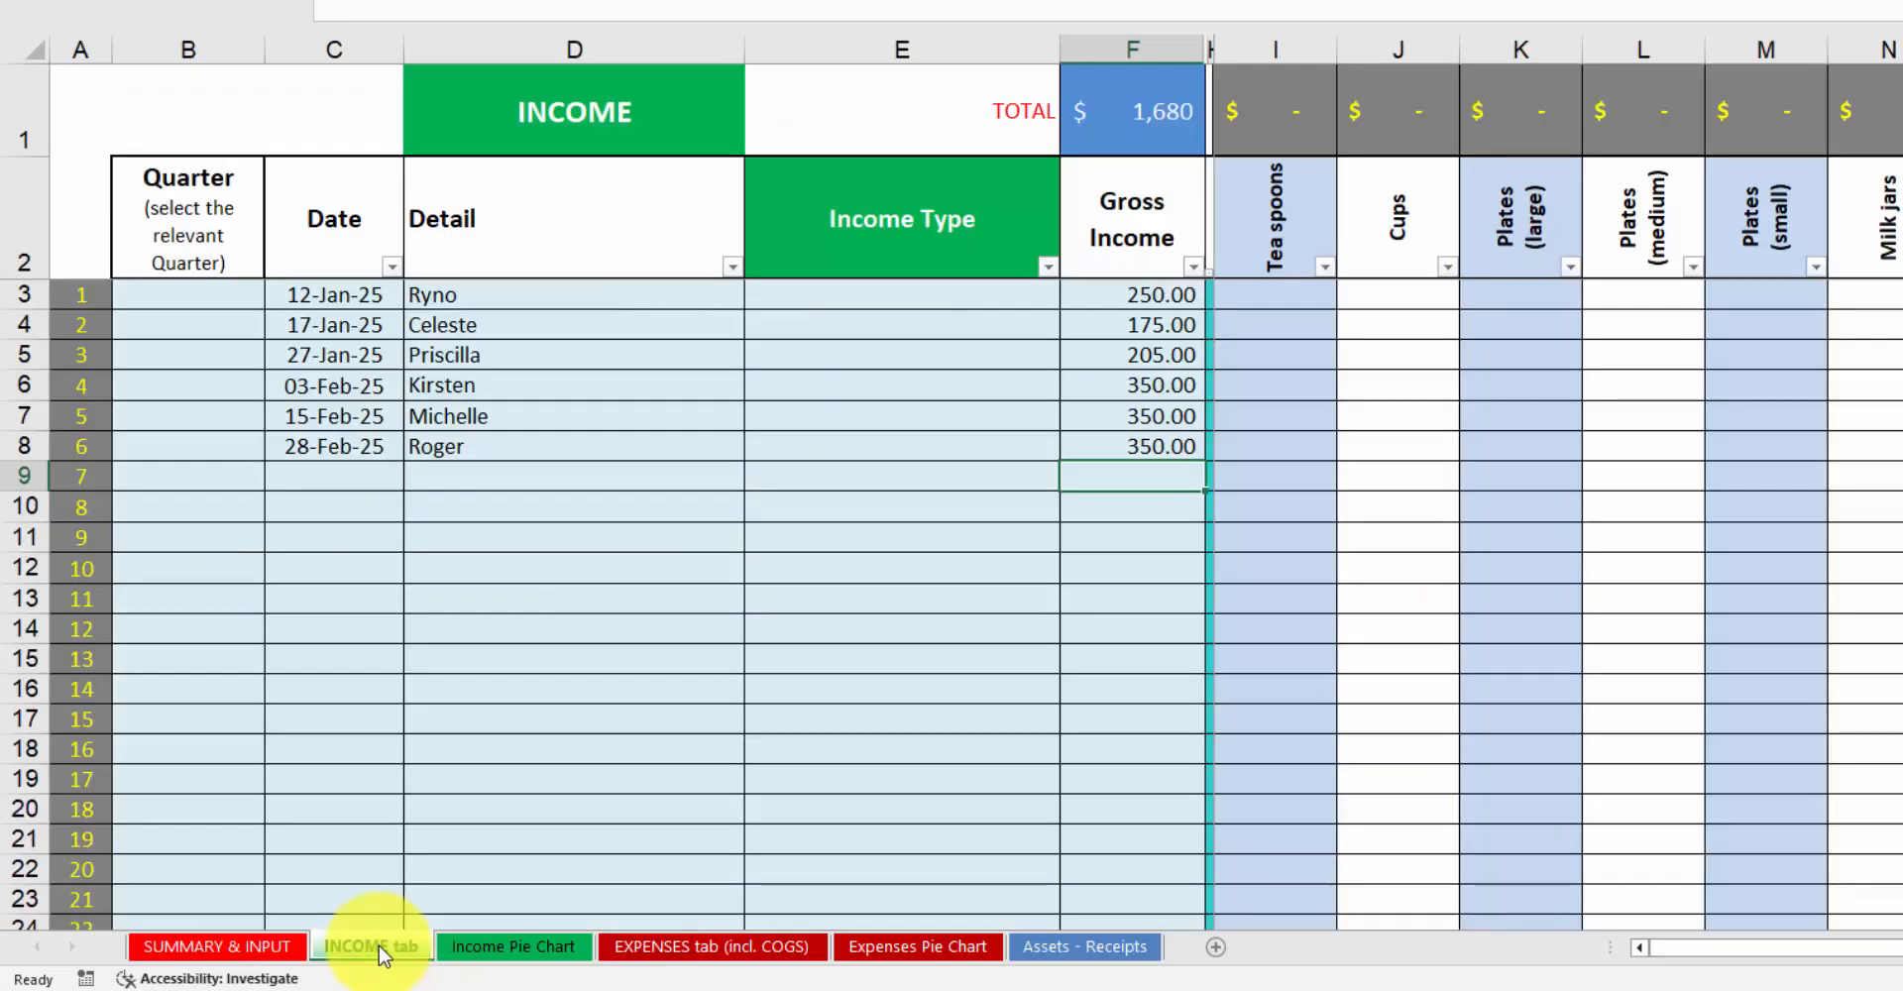
pyautogui.click(922, 362)
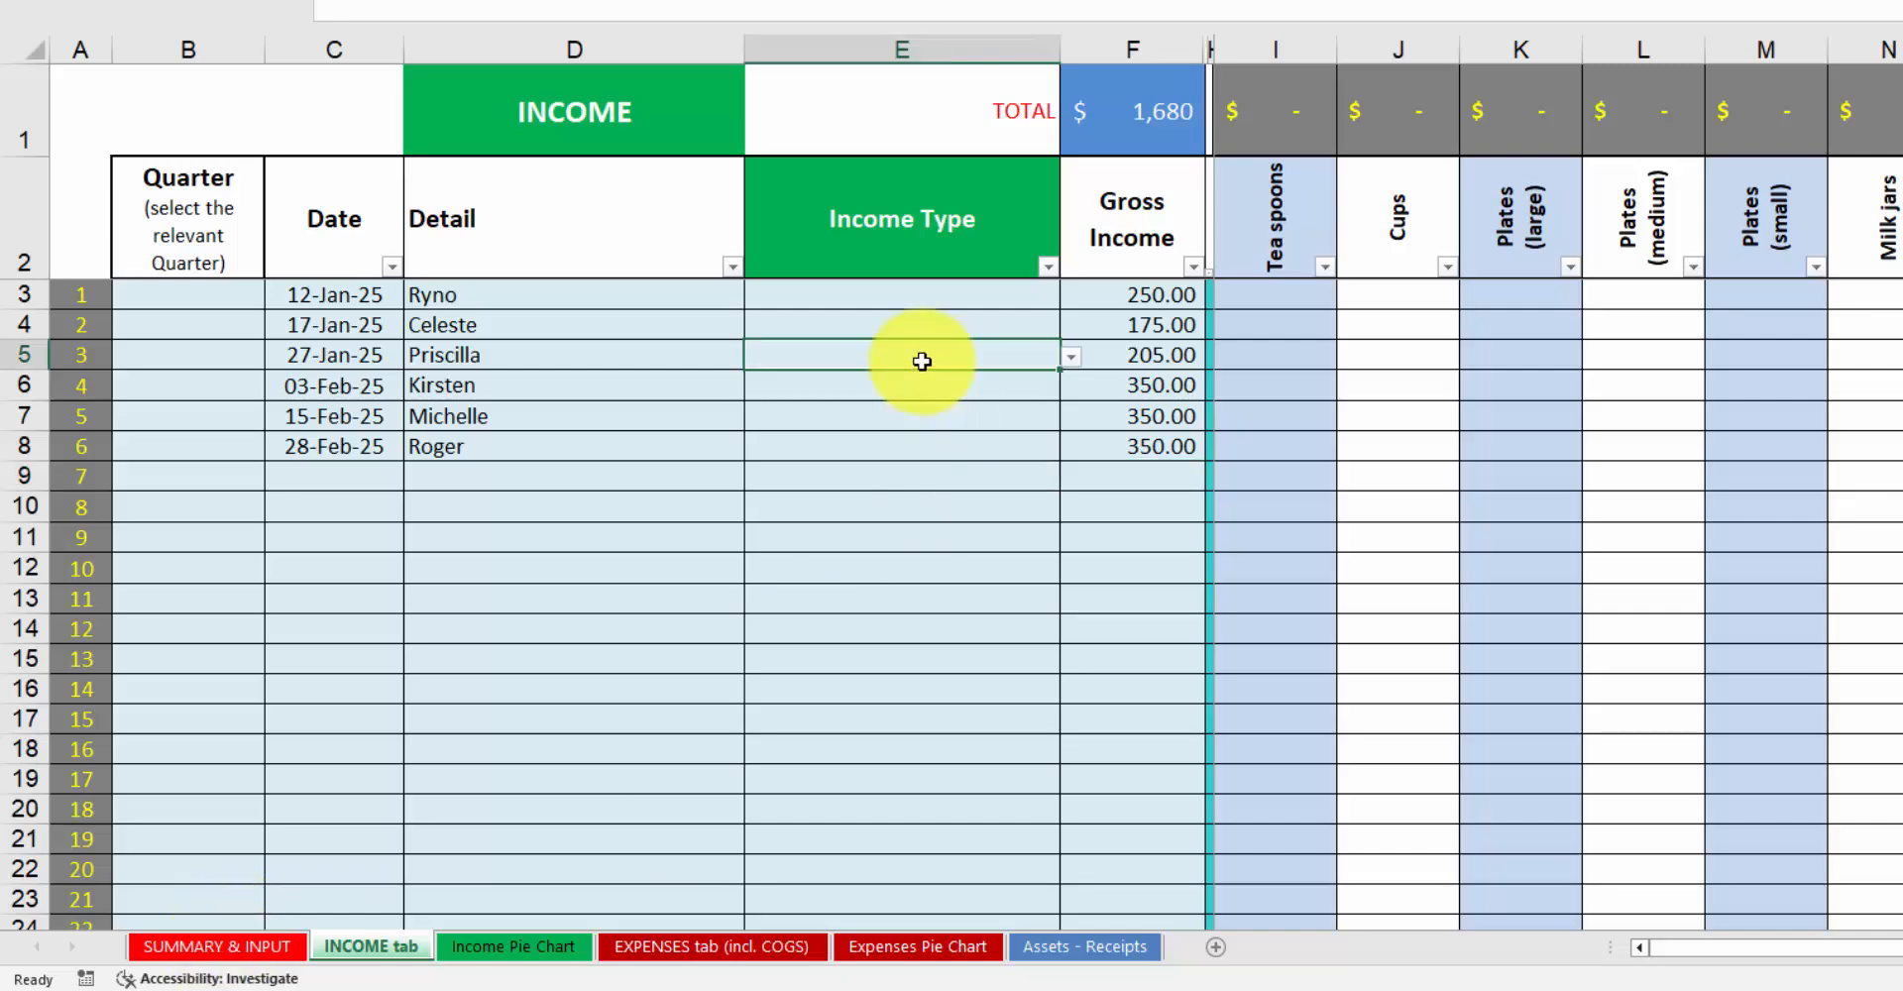
pyautogui.click(1073, 364)
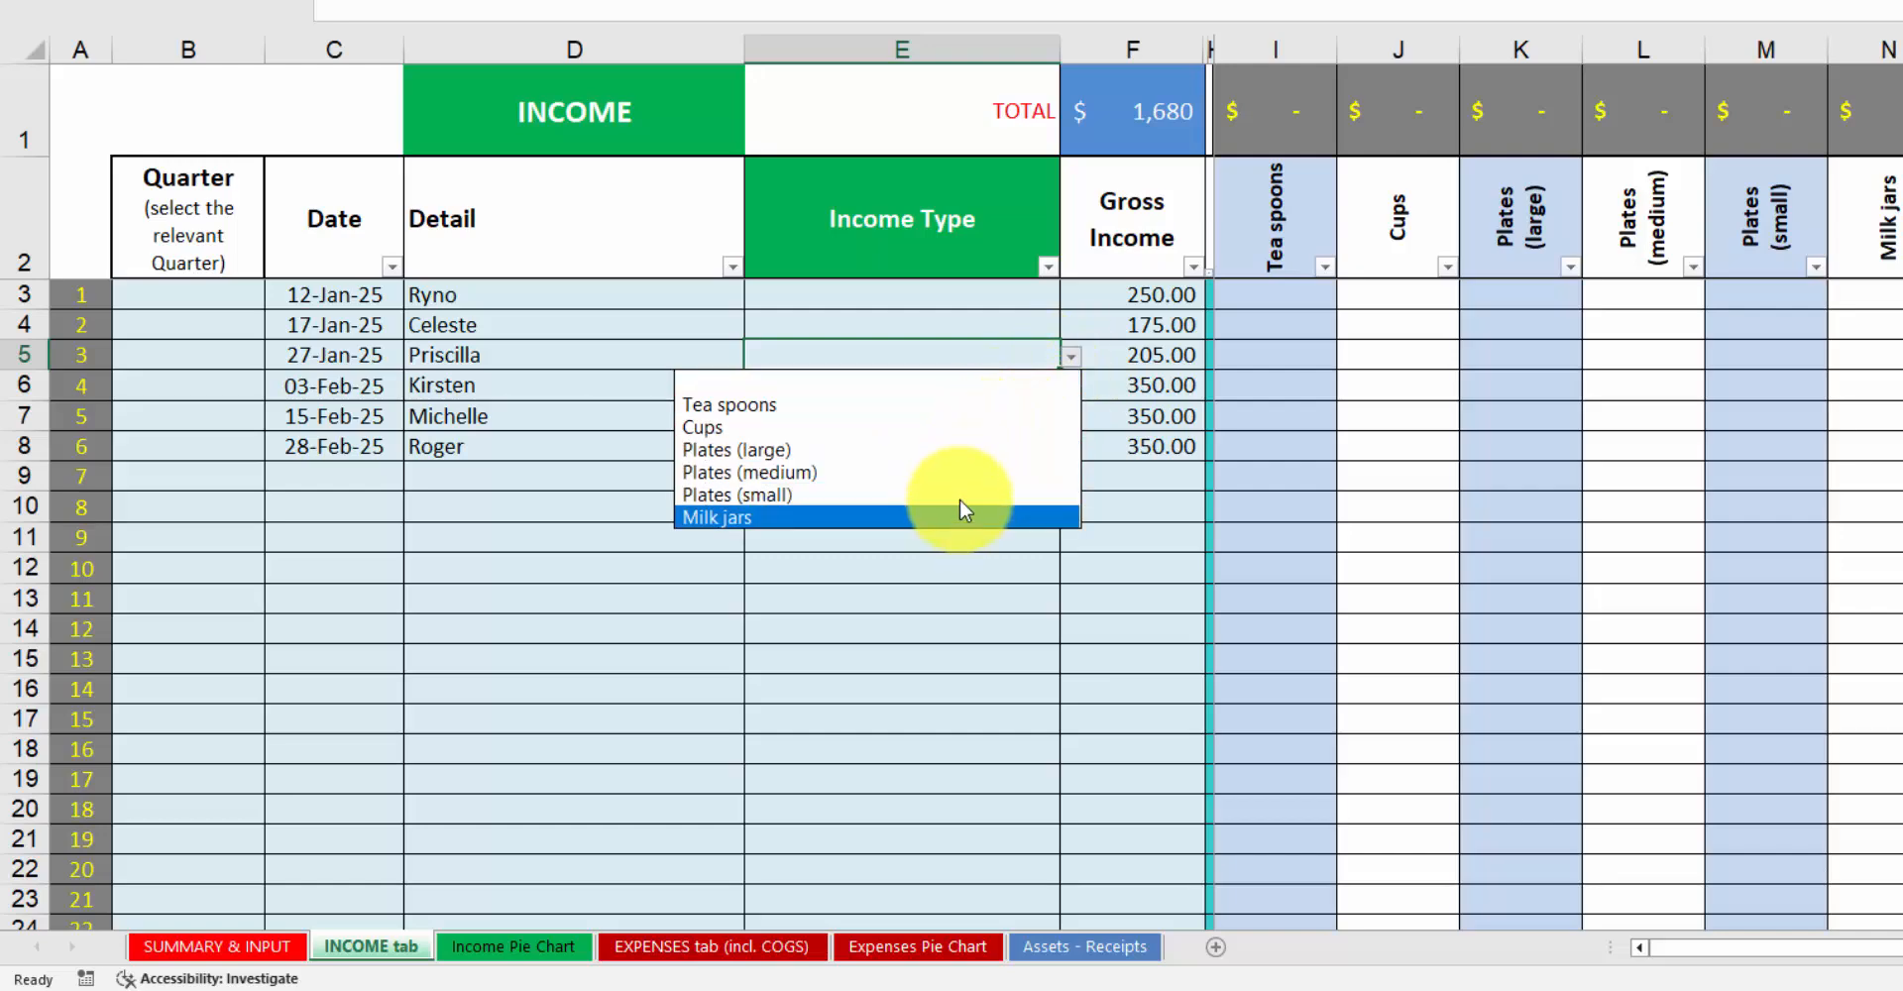
pyautogui.click(907, 634)
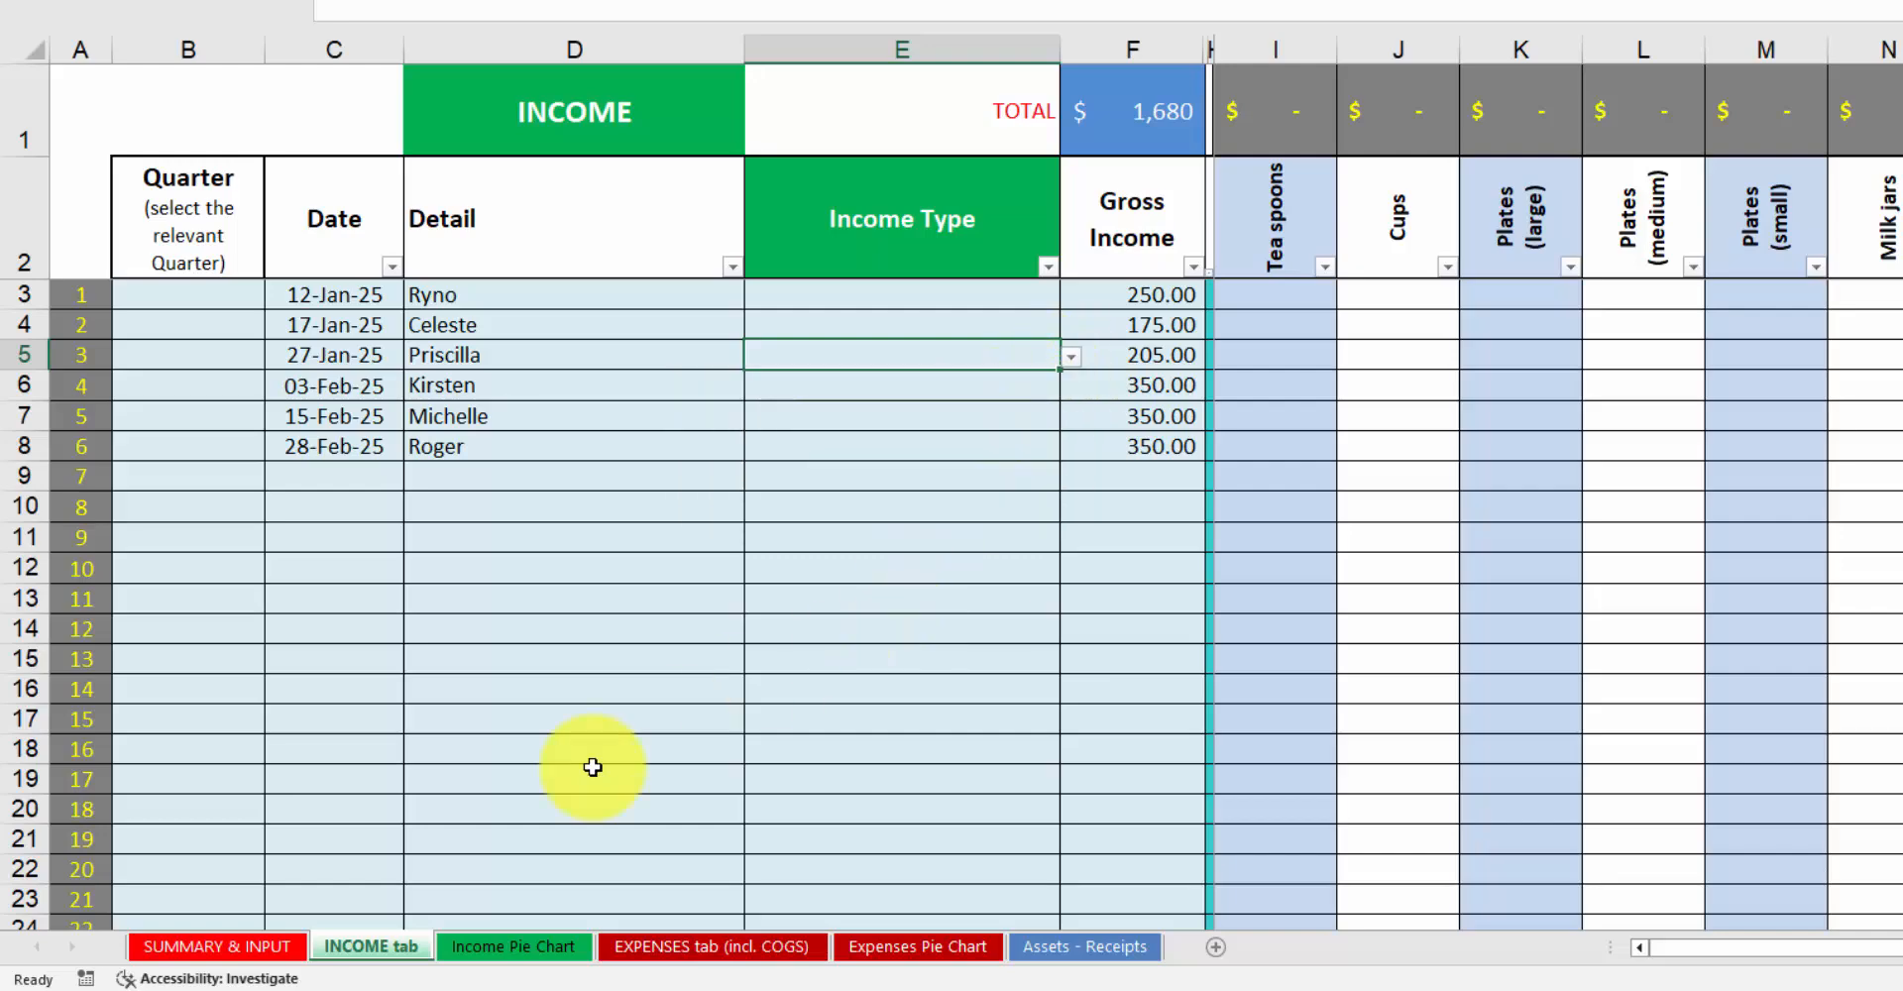
# Clear Plates (small) from the Products and Services list on the SUMMARY & INPUT sheet.
pyautogui.click(202, 946)
pyautogui.click(297, 595)
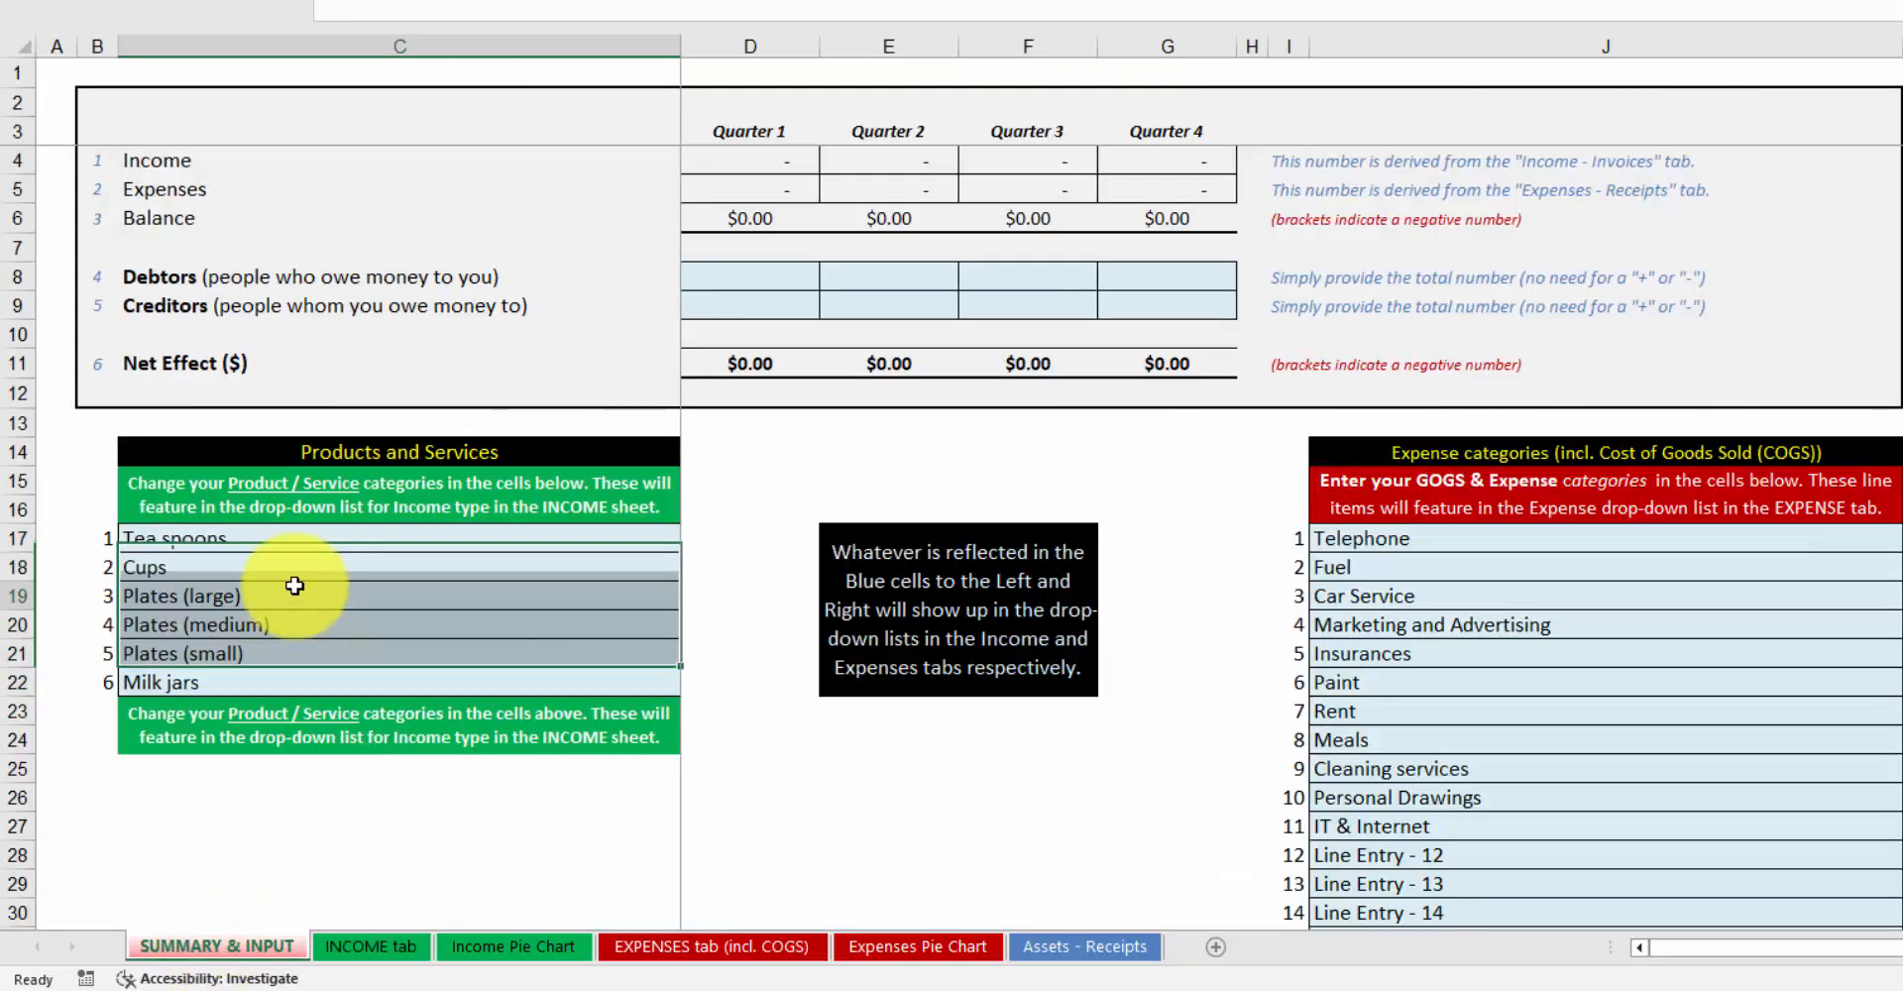
pyautogui.click(276, 657)
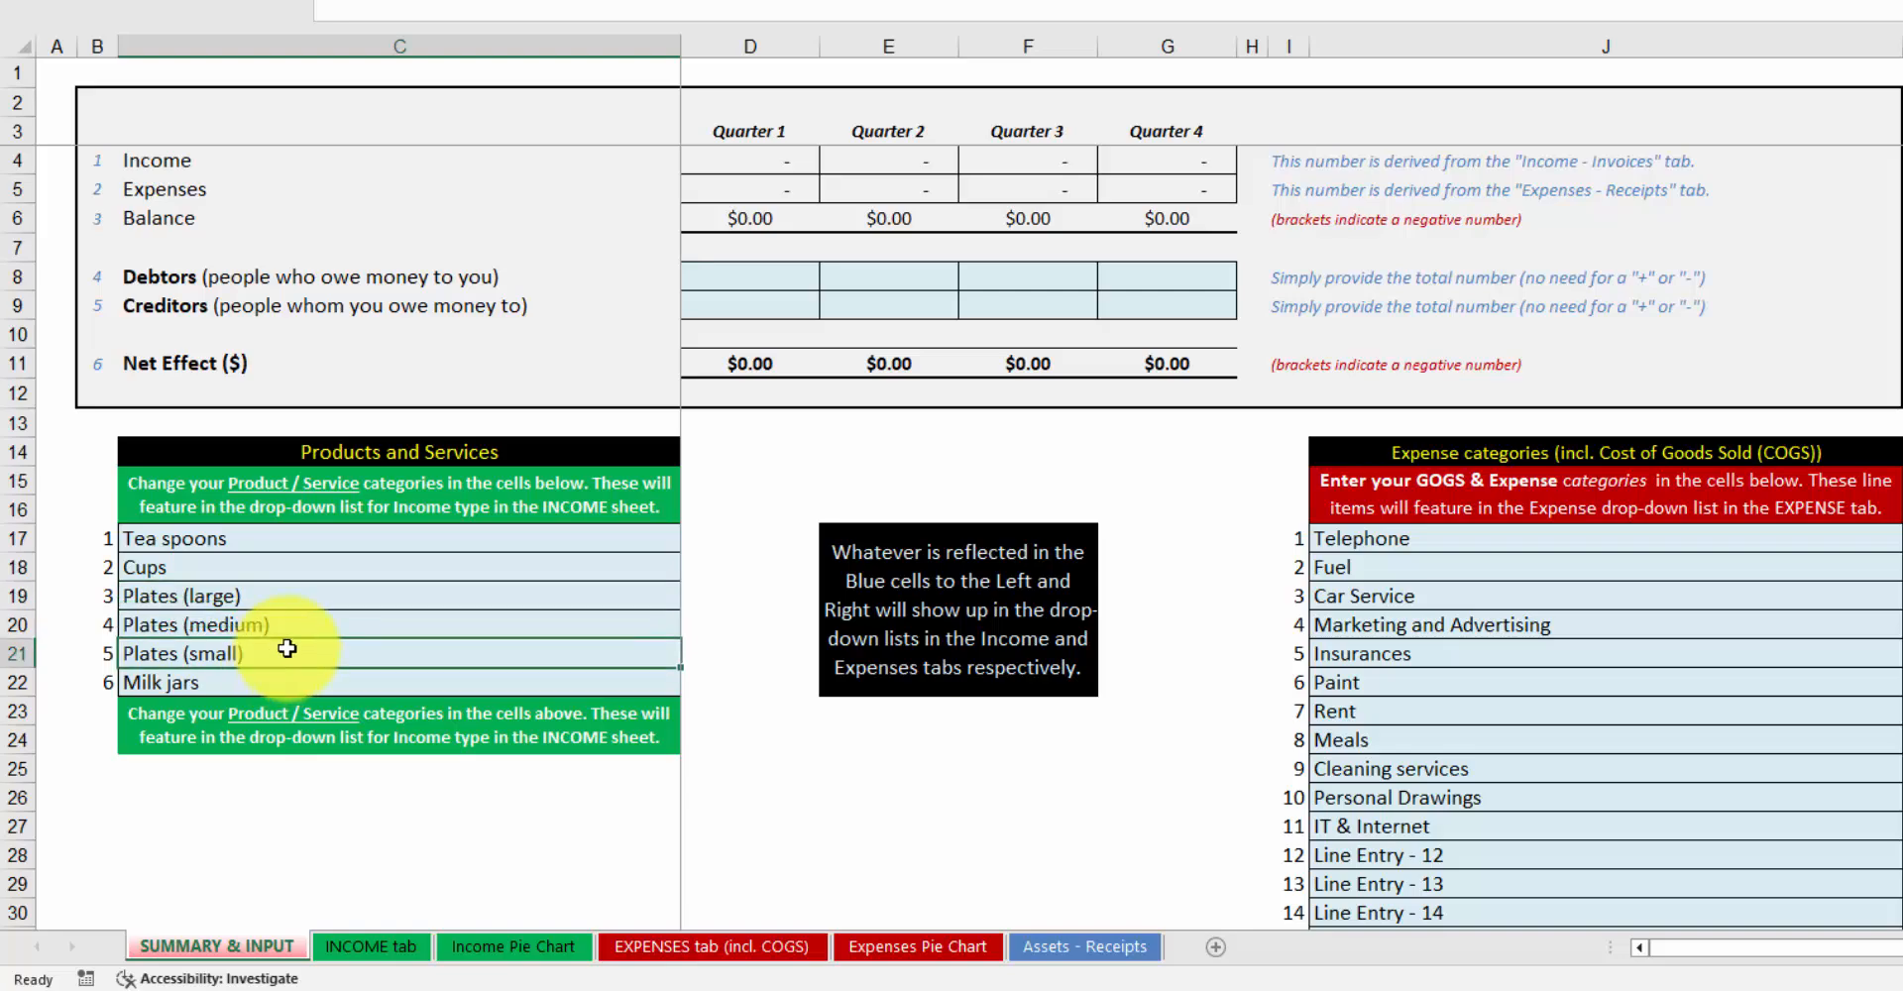
pyautogui.press('Delete')
# Replace Milk jars with Trays as the sixth category in the Products and Services list.
pyautogui.click(254, 682)
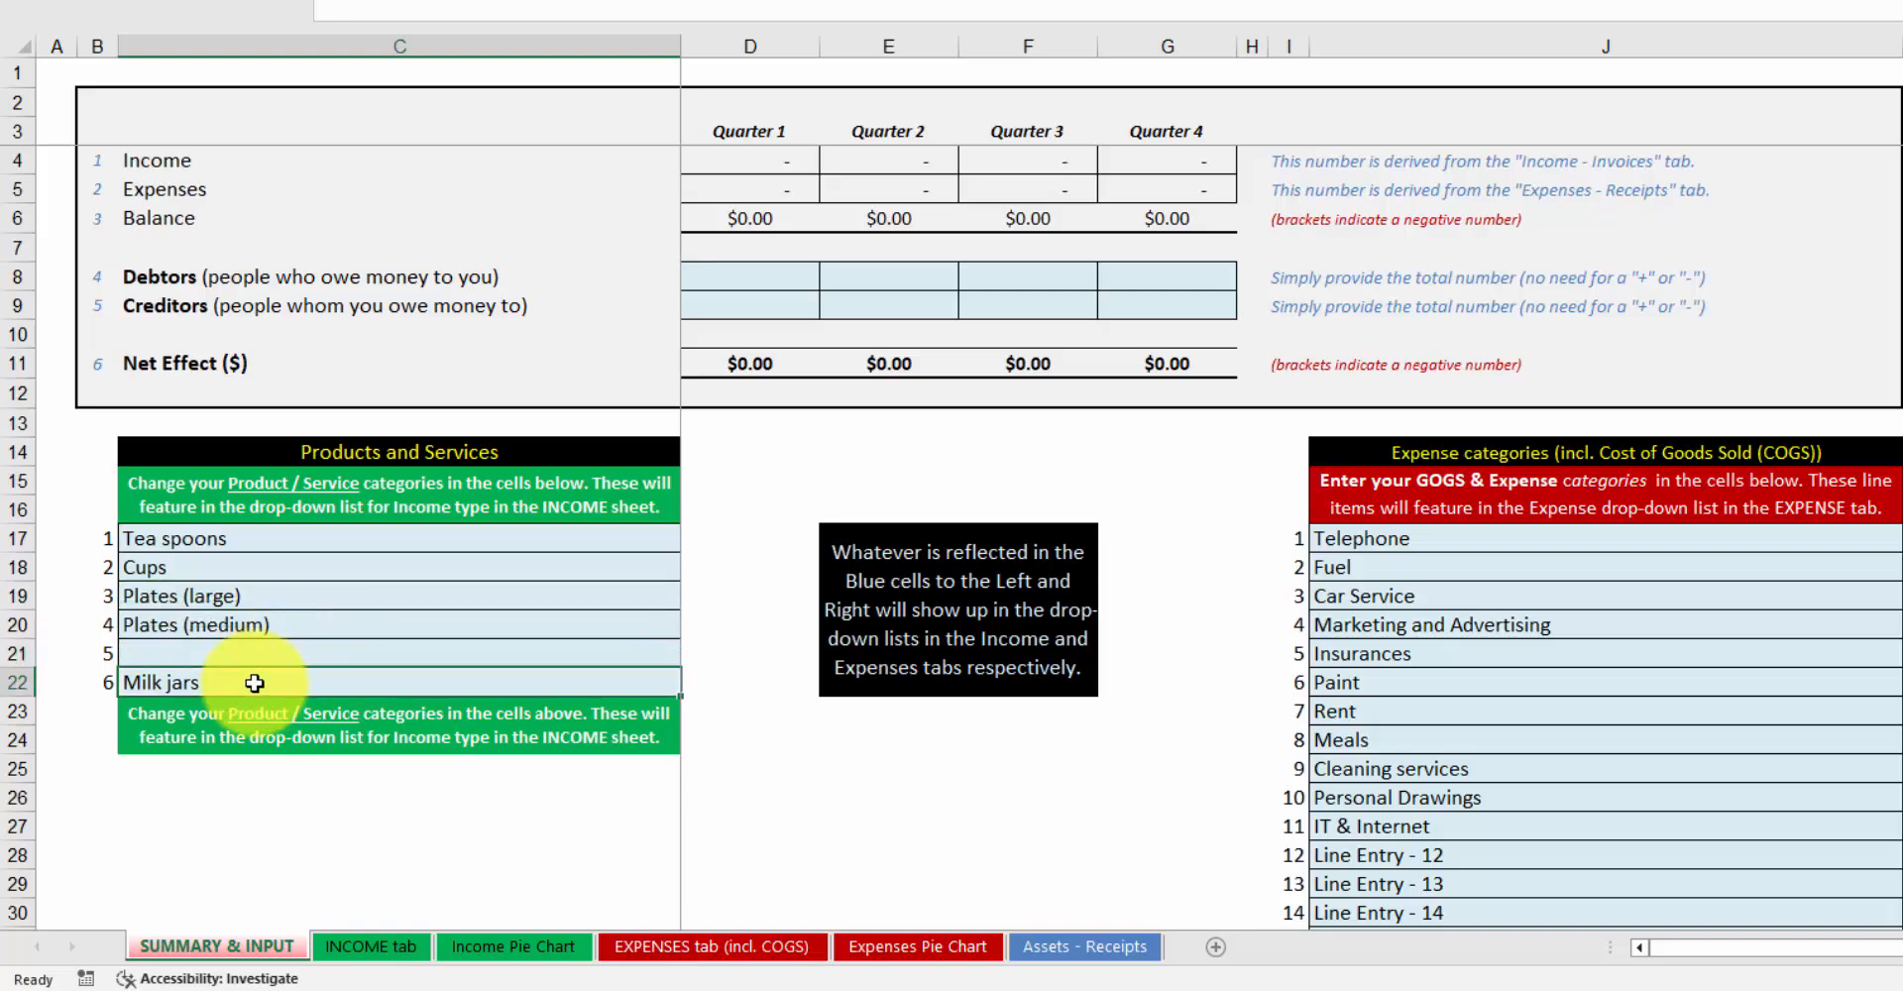
pyautogui.press('Delete')
pyautogui.write('Trays')
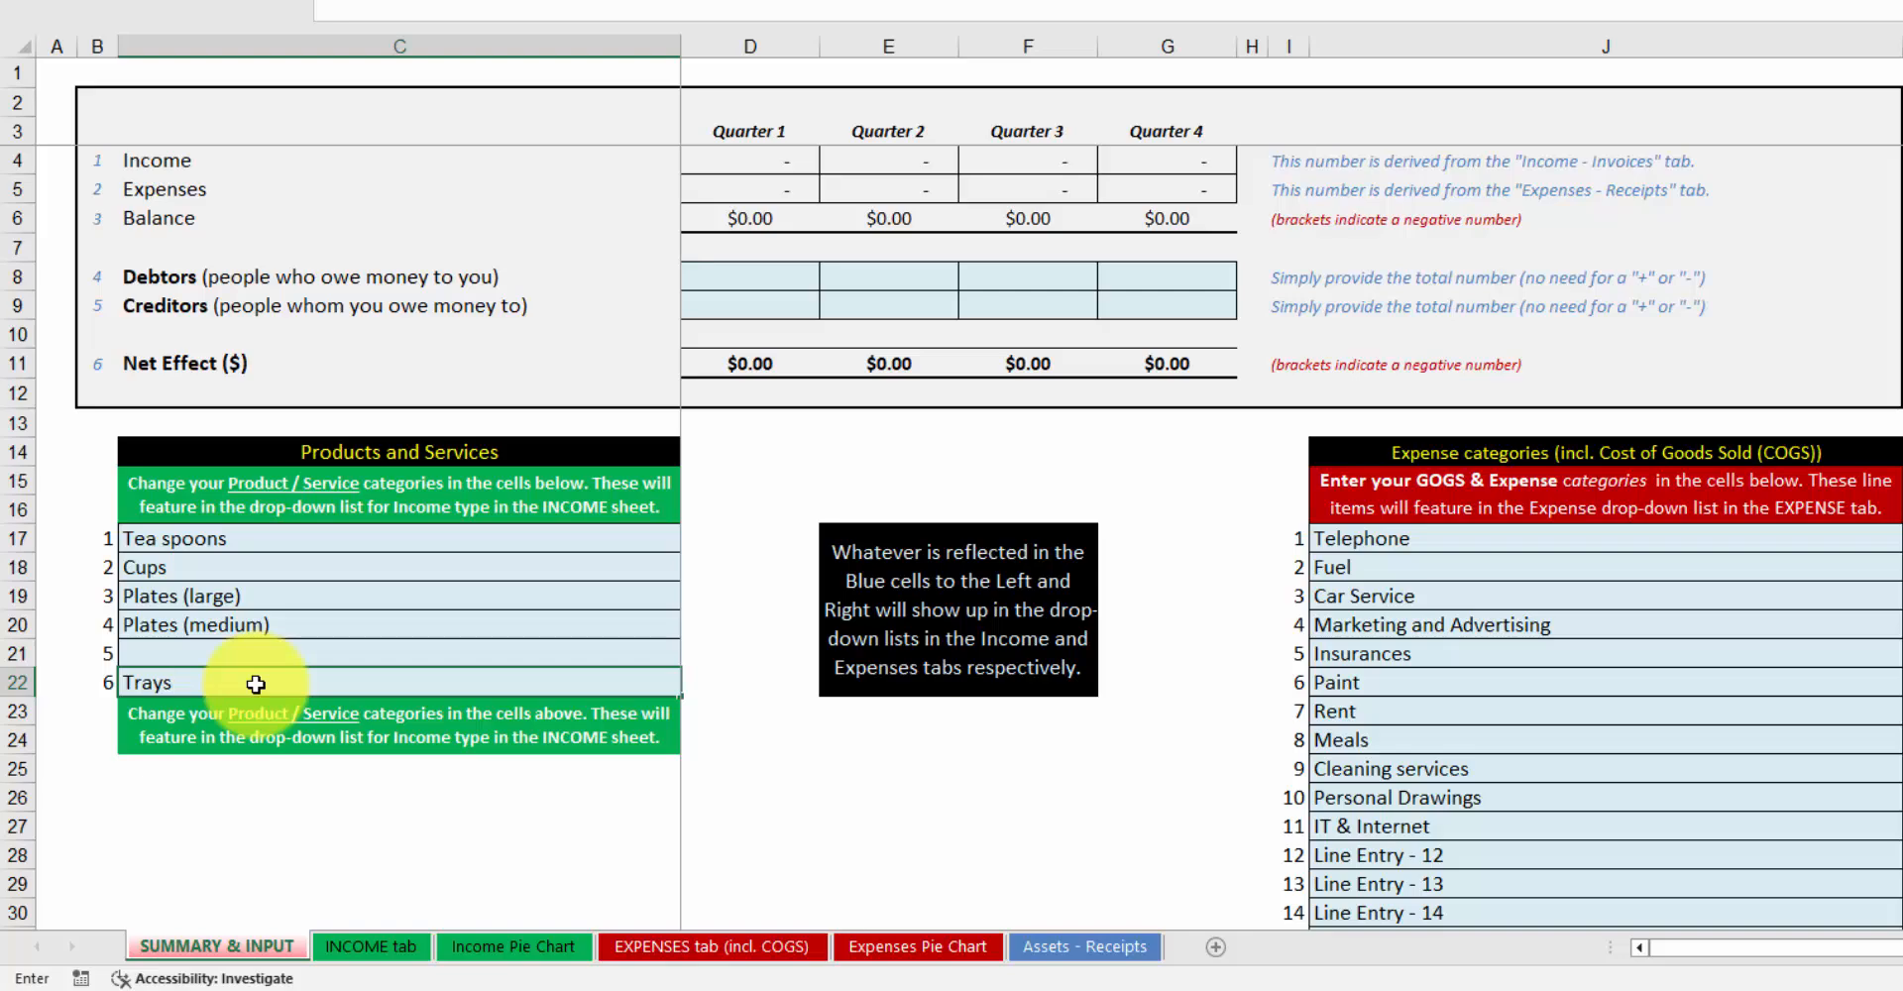
pyautogui.press('Return')
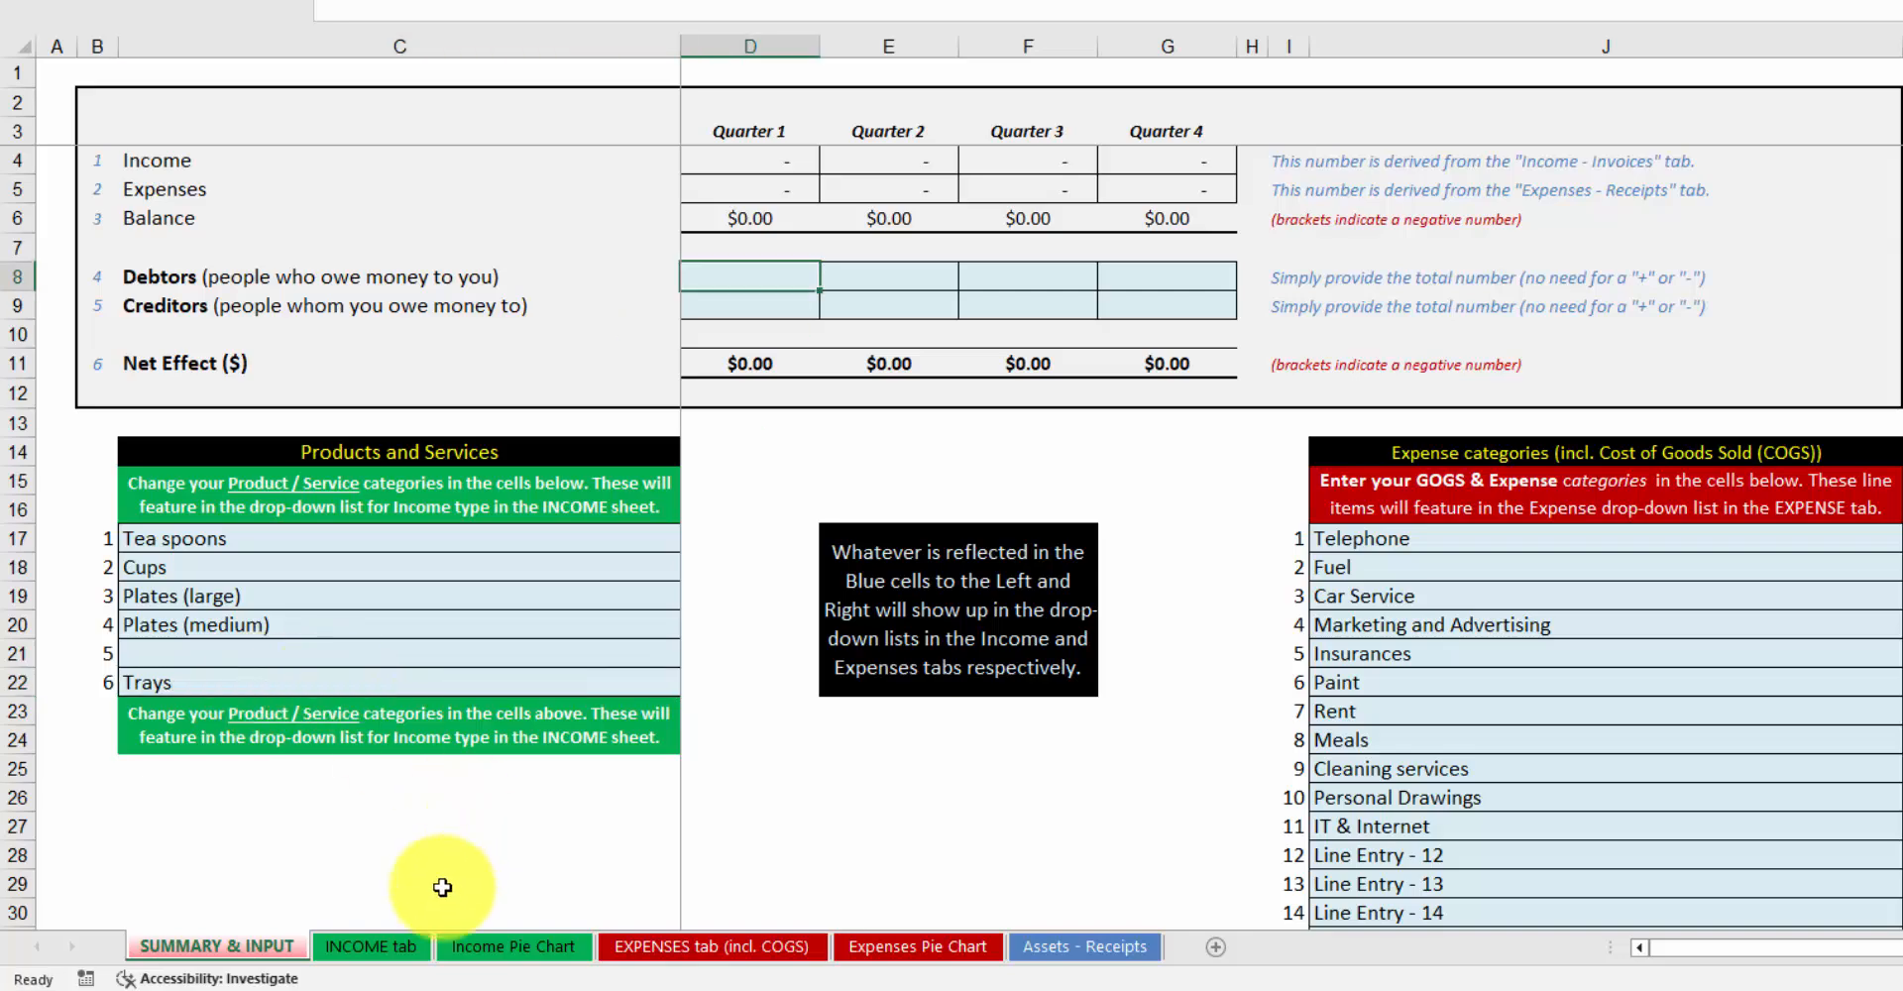
# Check the updated Income Type choices for the 27-Jan-25 entry on the INCOME sheet.
pyautogui.click(354, 945)
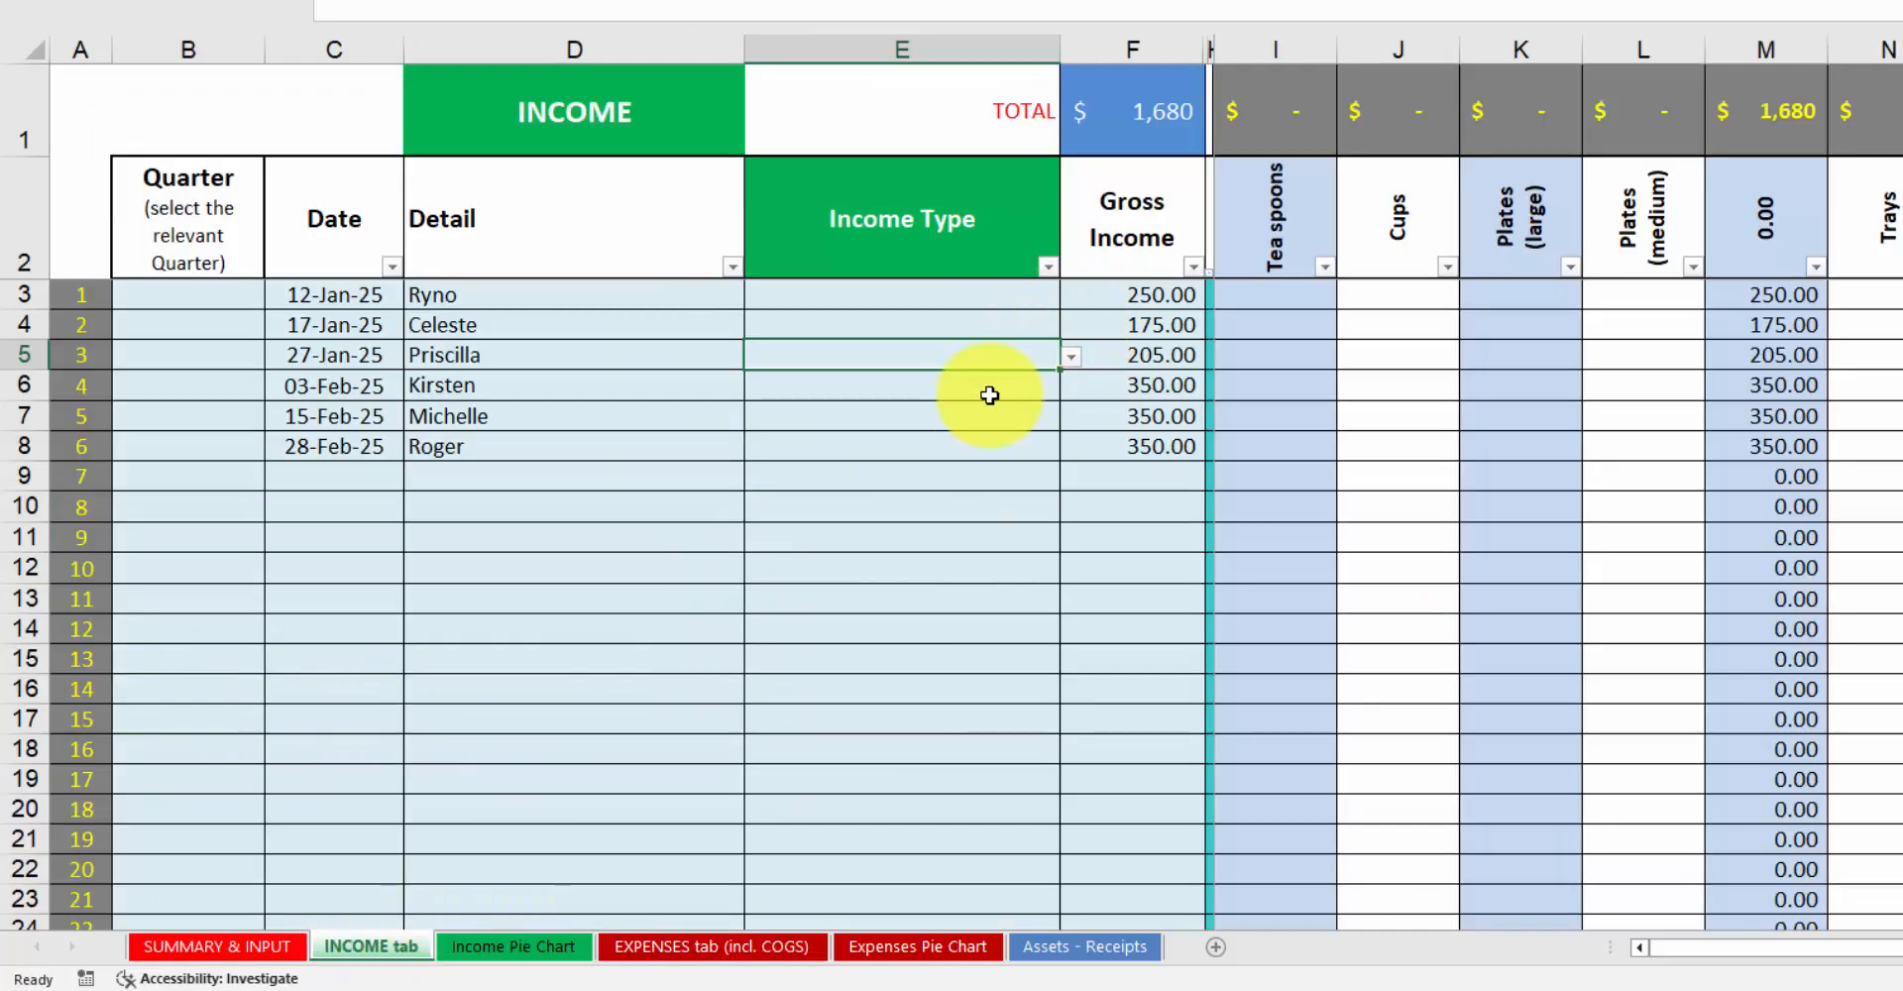
pyautogui.click(1069, 359)
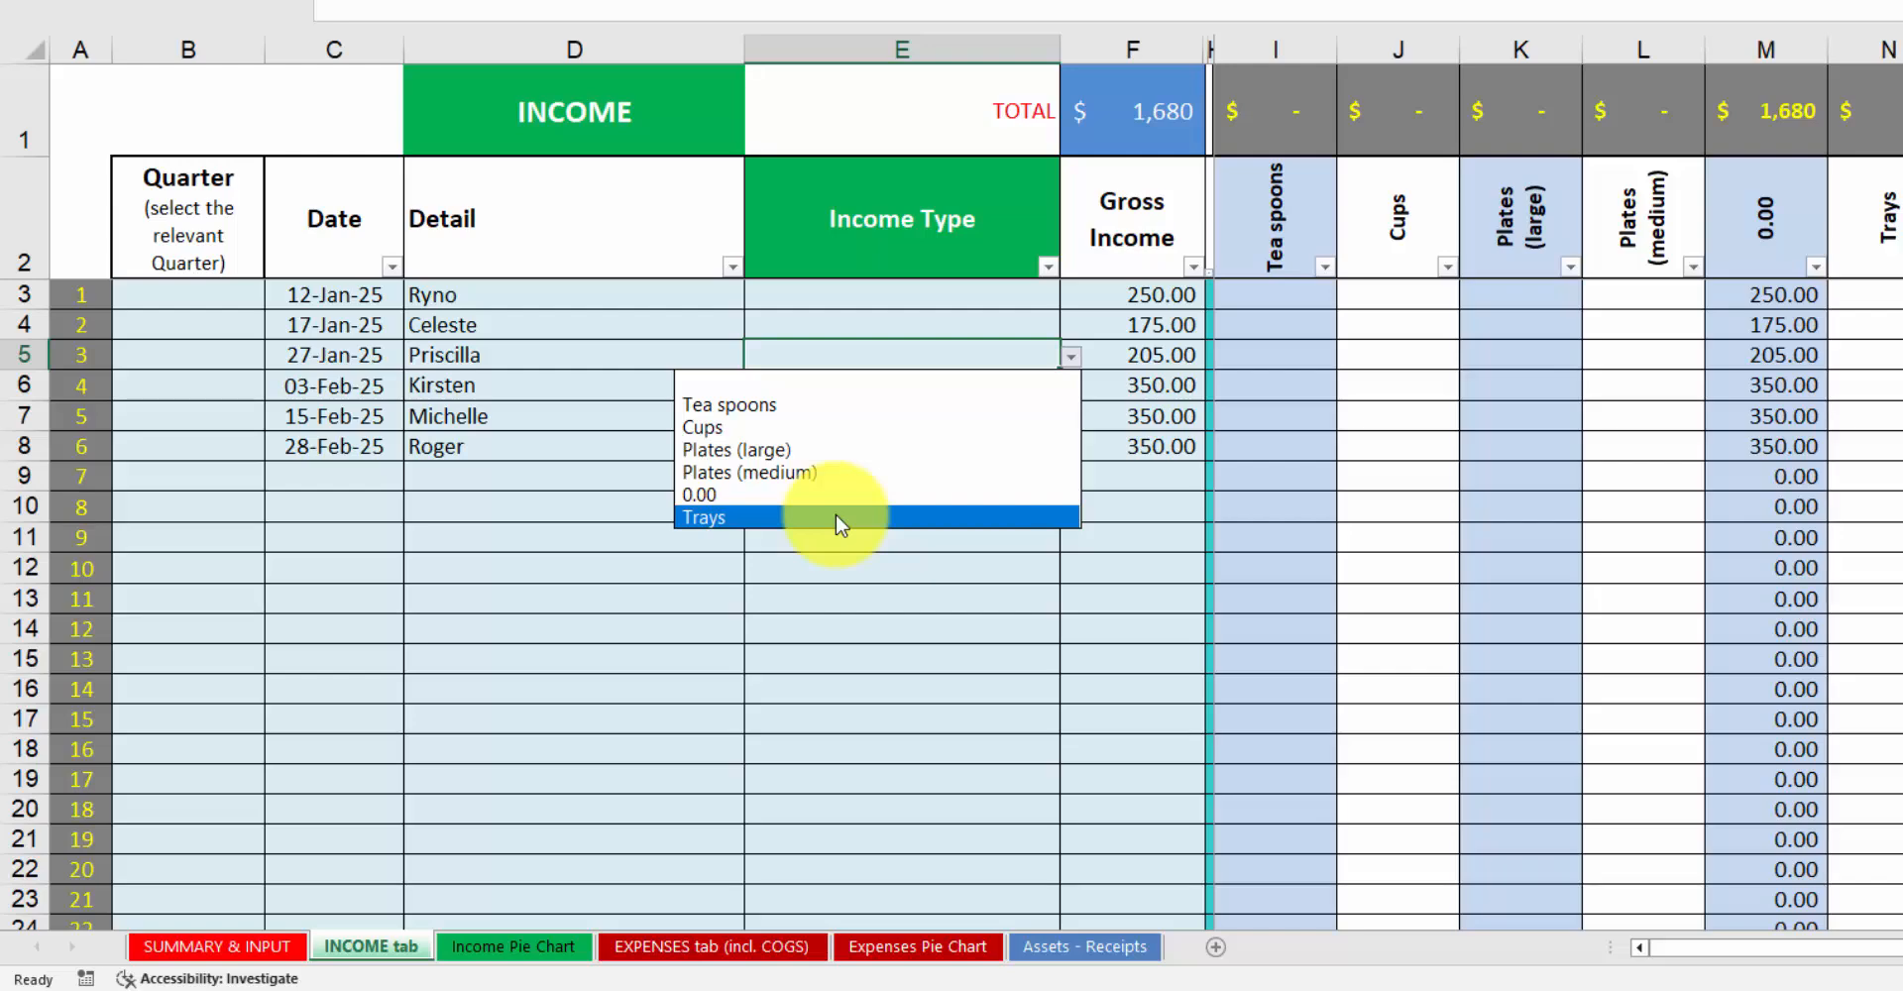
pyautogui.click(159, 932)
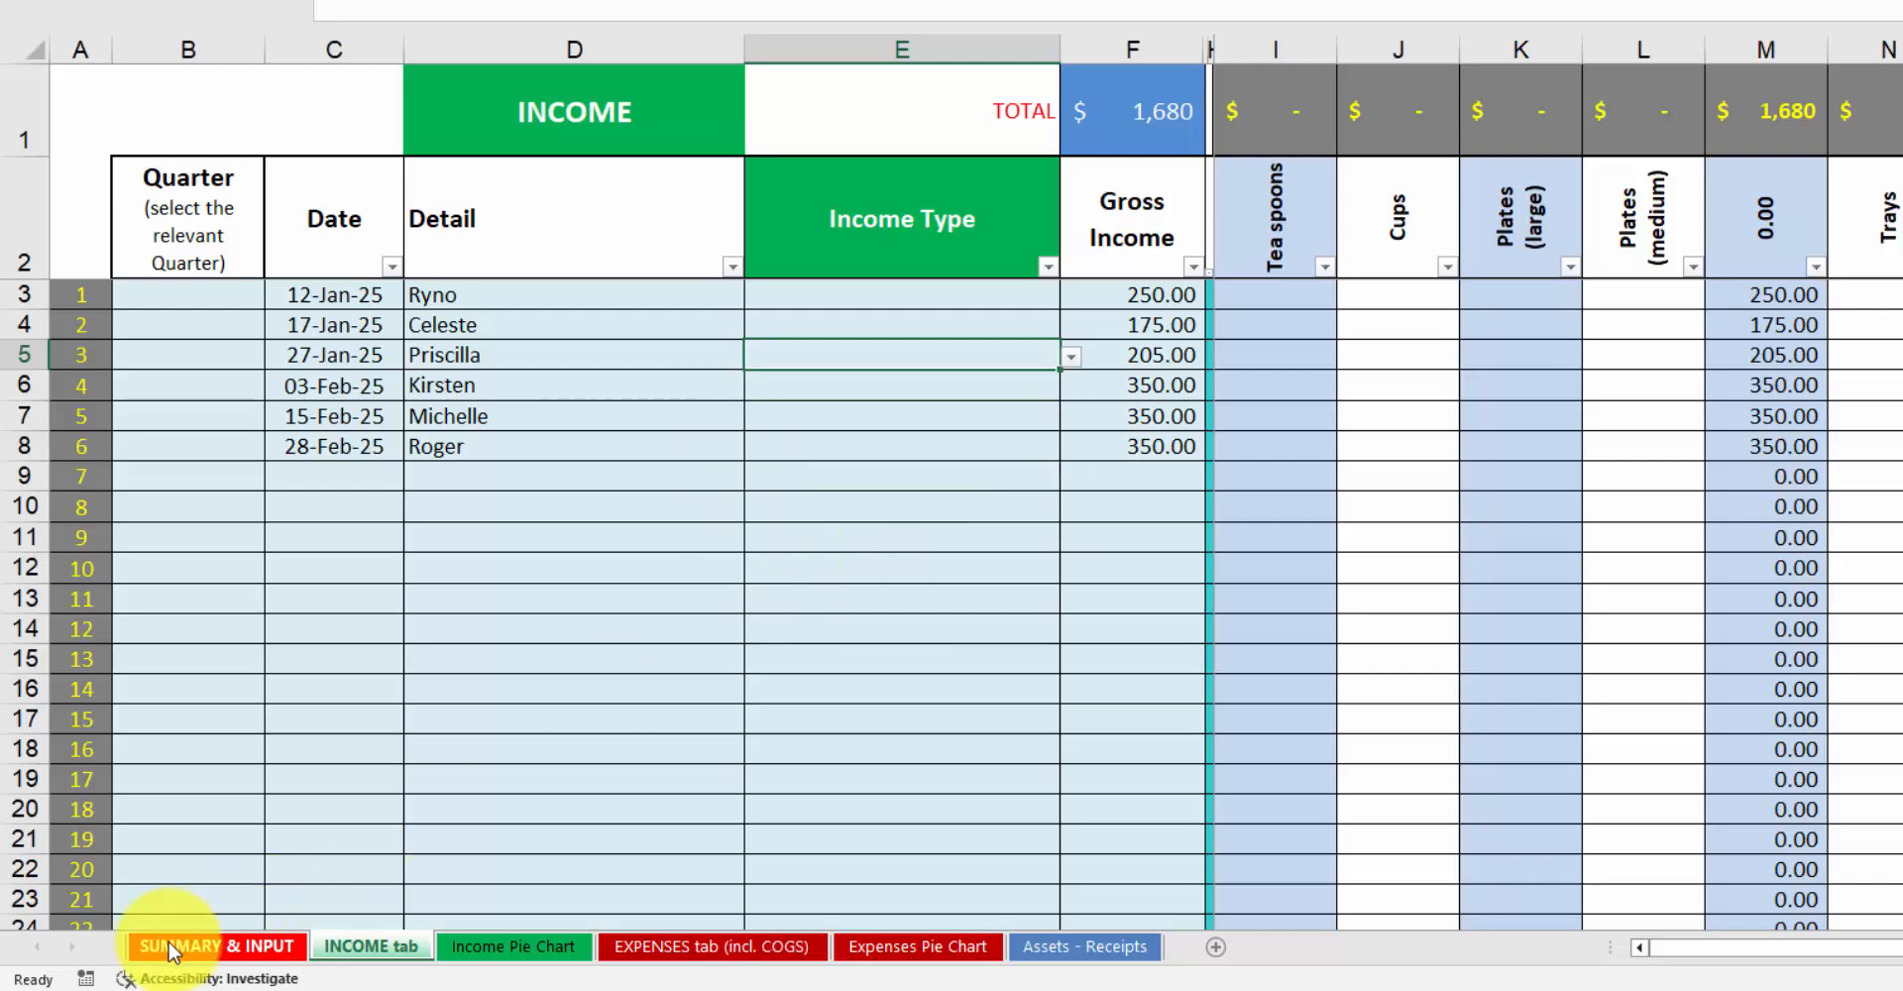
# On the SUMMARY & INPUT sheet, select the expense categories from Telephone through IT & Internet.
pyautogui.click(234, 920)
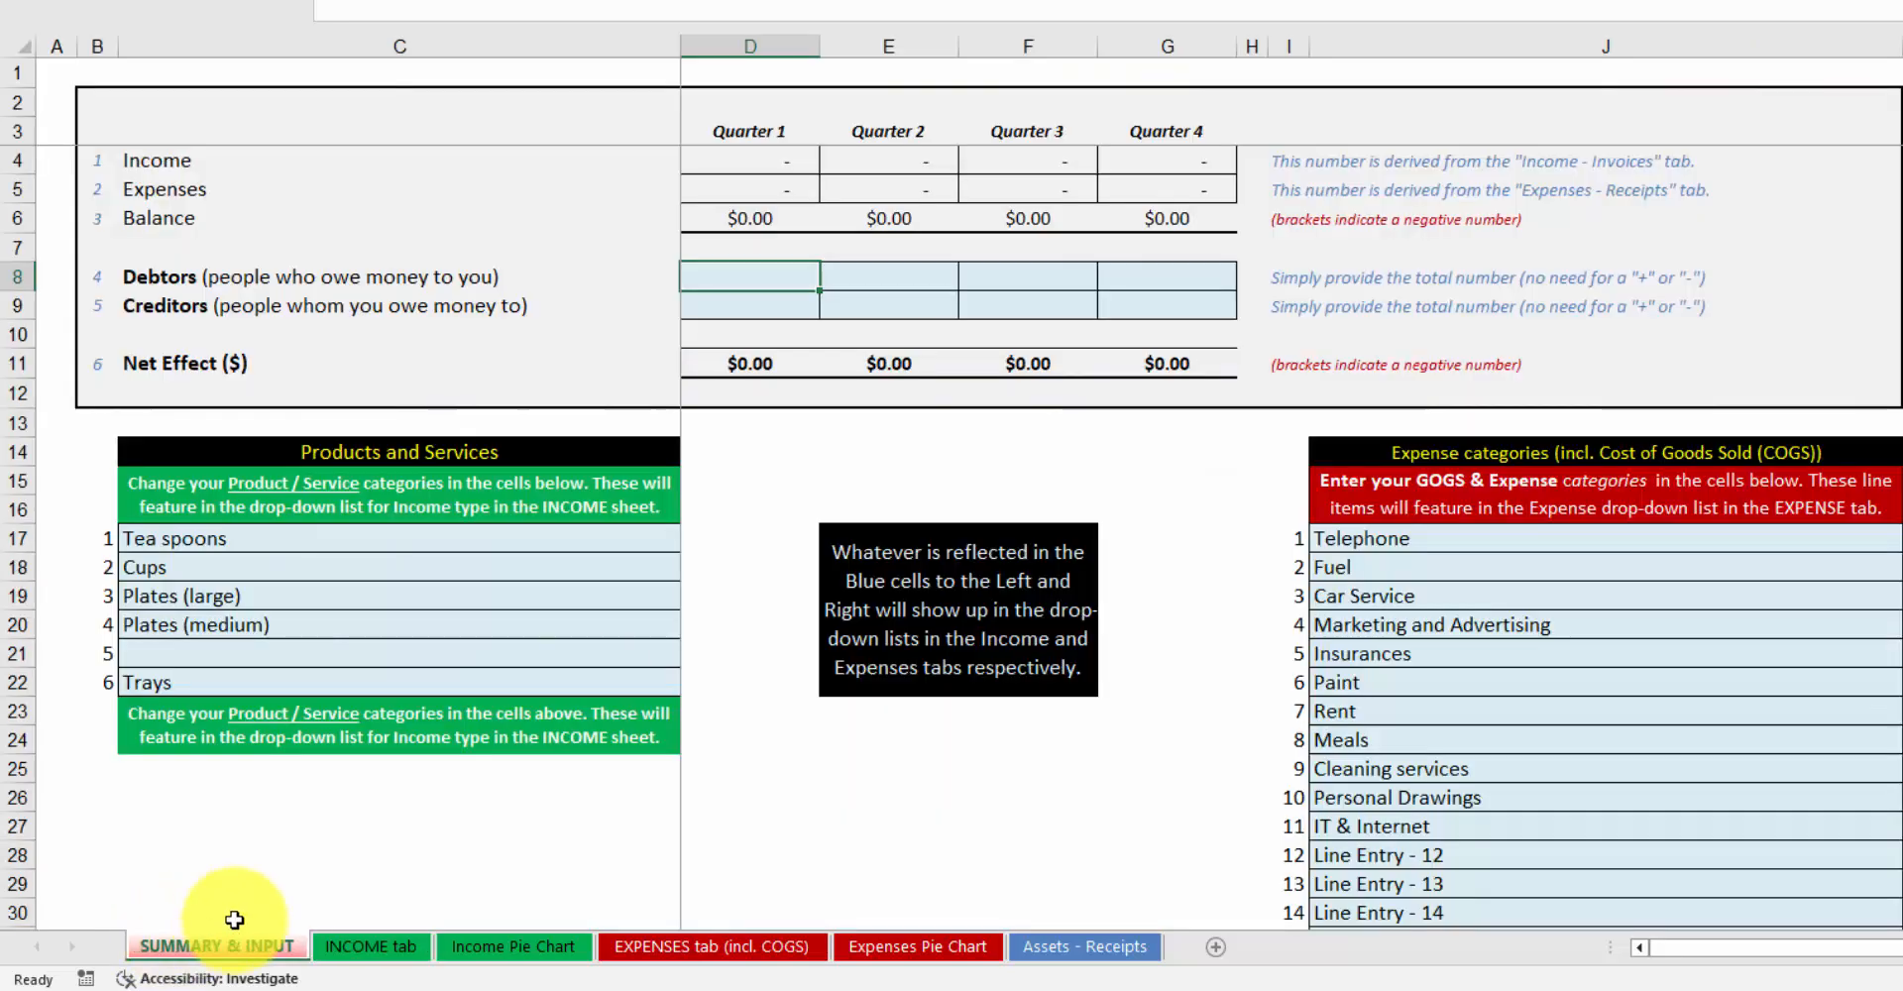
pyautogui.click(205, 657)
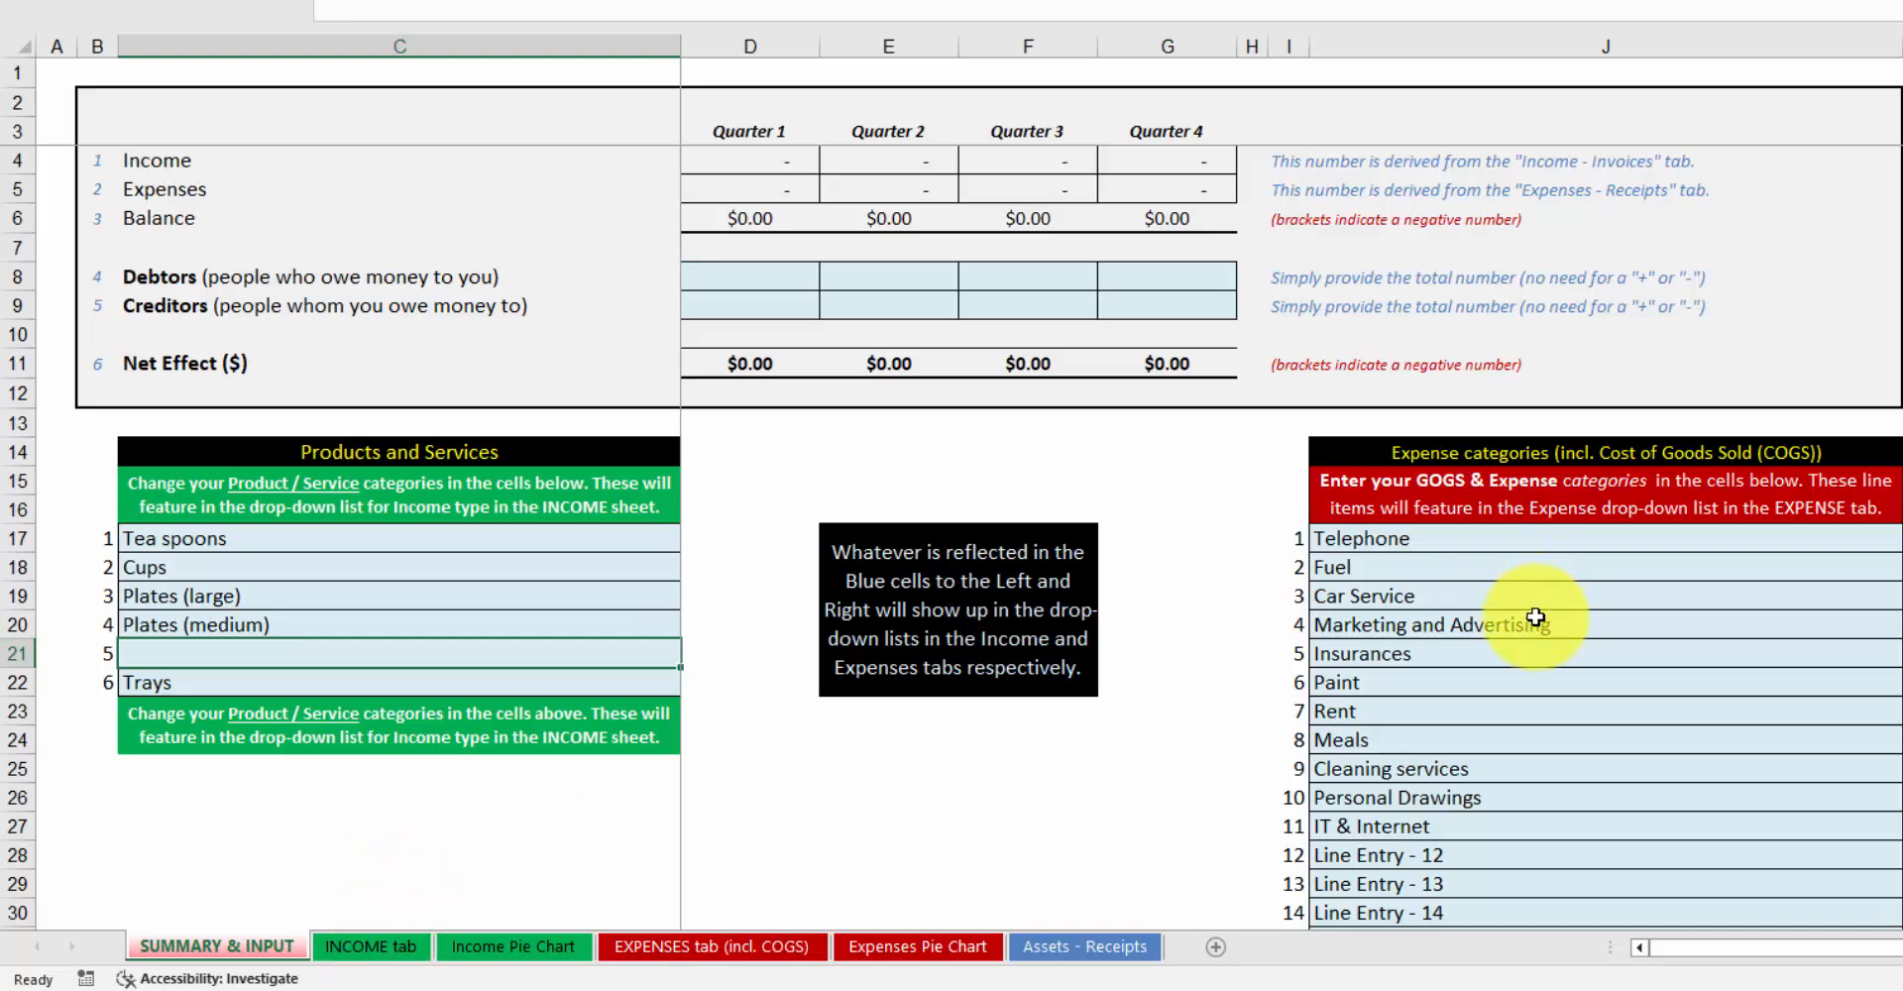
pyautogui.click(1391, 538)
pyautogui.moveTo(1390, 537); pyautogui.dragTo(1399, 830)
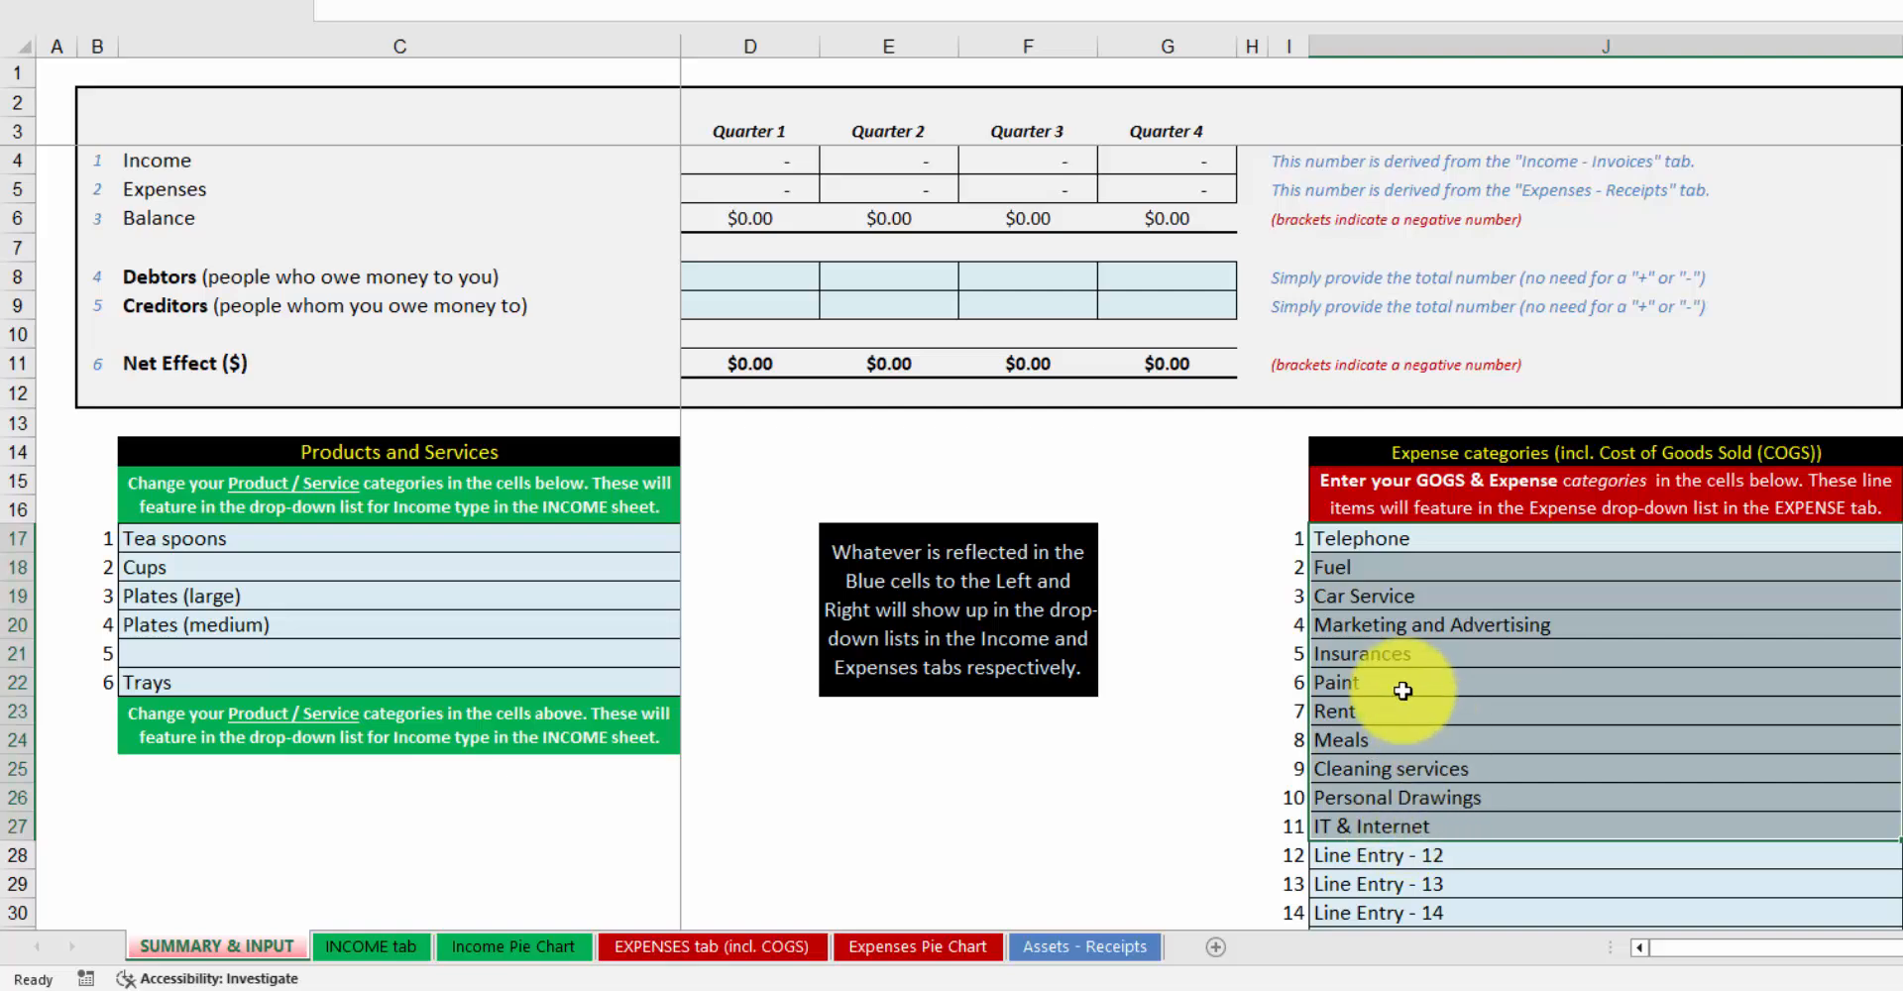
# Browse the Expense Type choices for the 13-Jan-25 entry on the EXPENSES sheet and return to SUMMARY & INPUT.
pyautogui.click(656, 948)
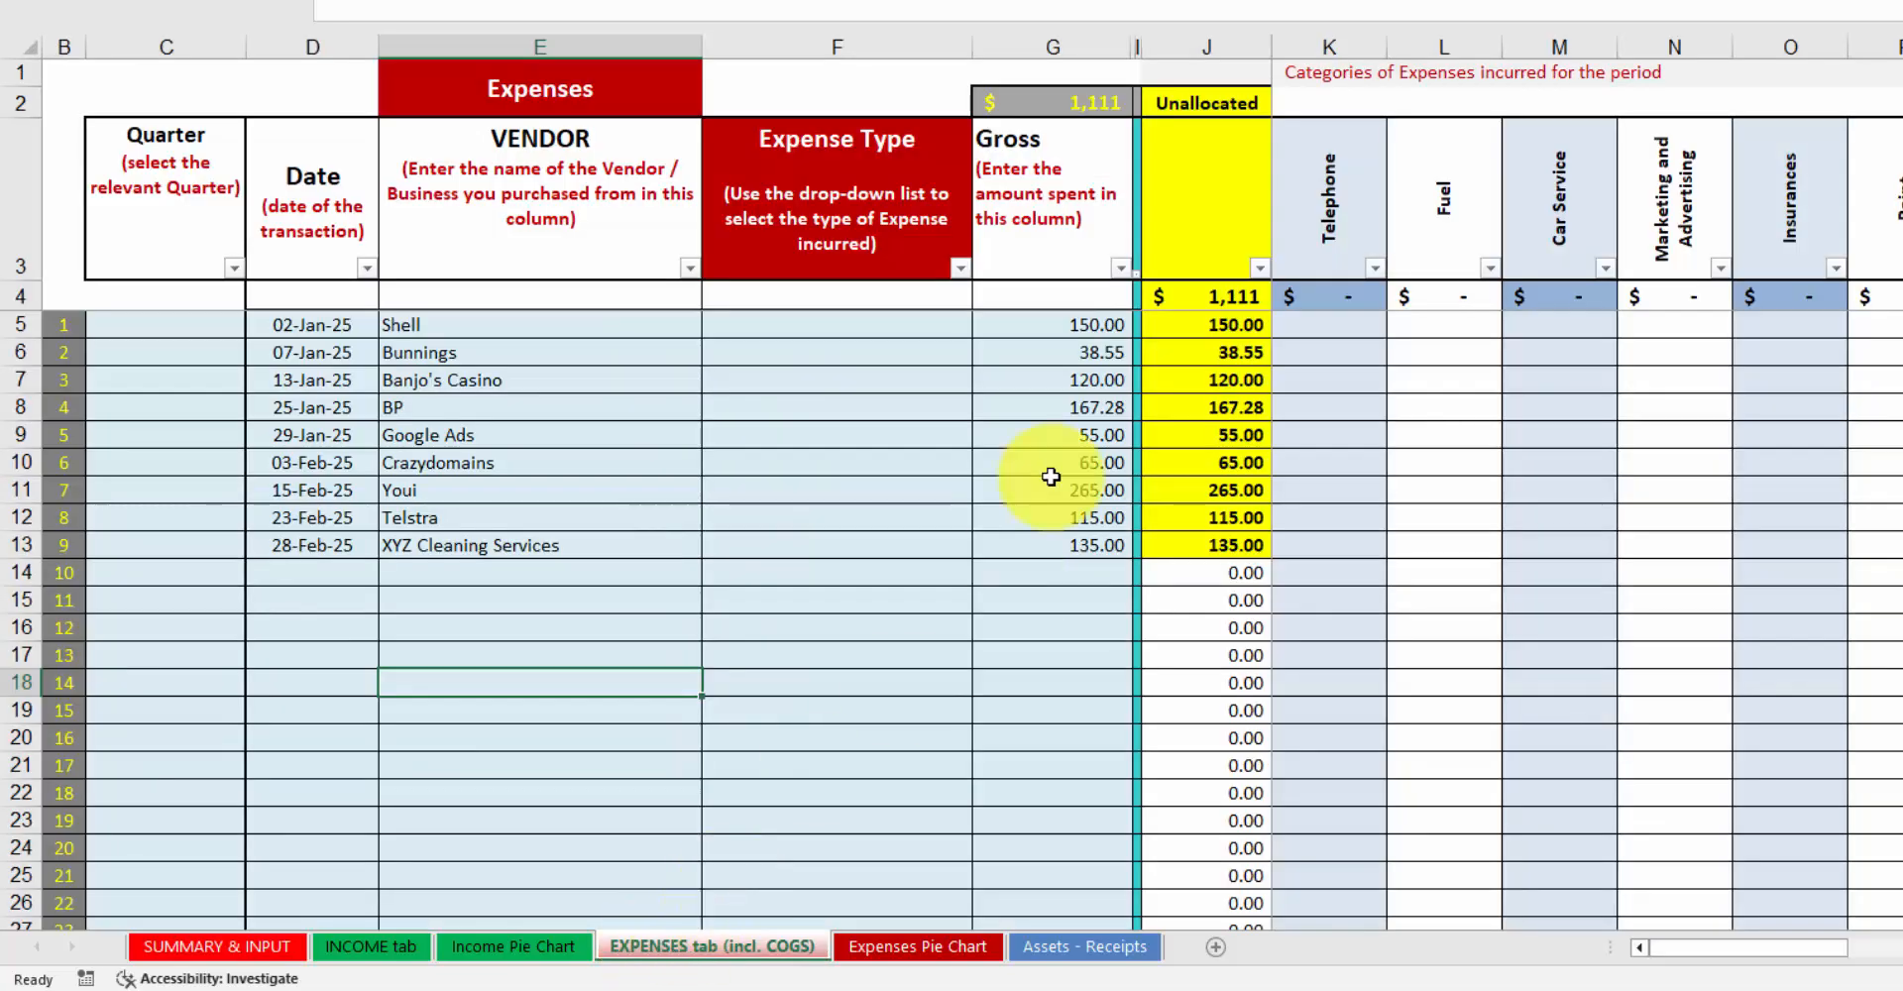
pyautogui.click(879, 380)
pyautogui.click(983, 381)
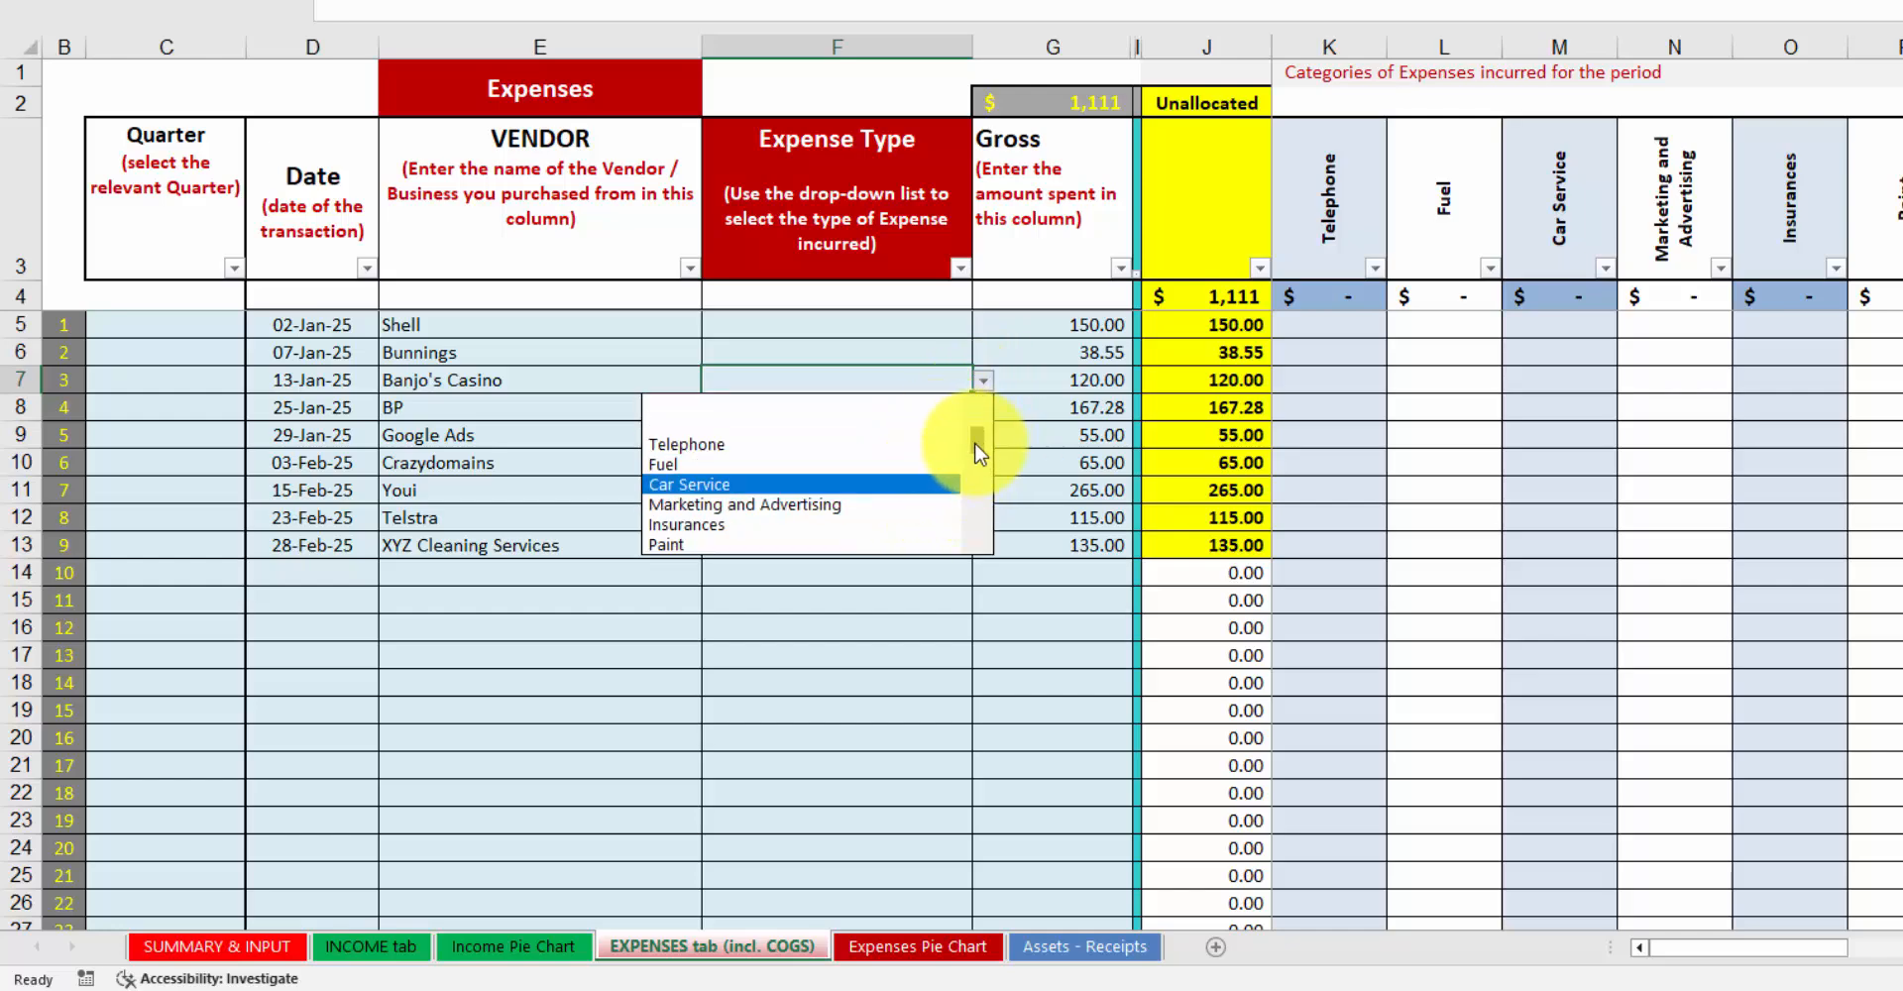
pyautogui.moveTo(979, 438)
pyautogui.mouseDown()
pyautogui.moveTo(974, 463)
pyautogui.moveTo(969, 444)
pyautogui.mouseUp()
pyautogui.click(198, 949)
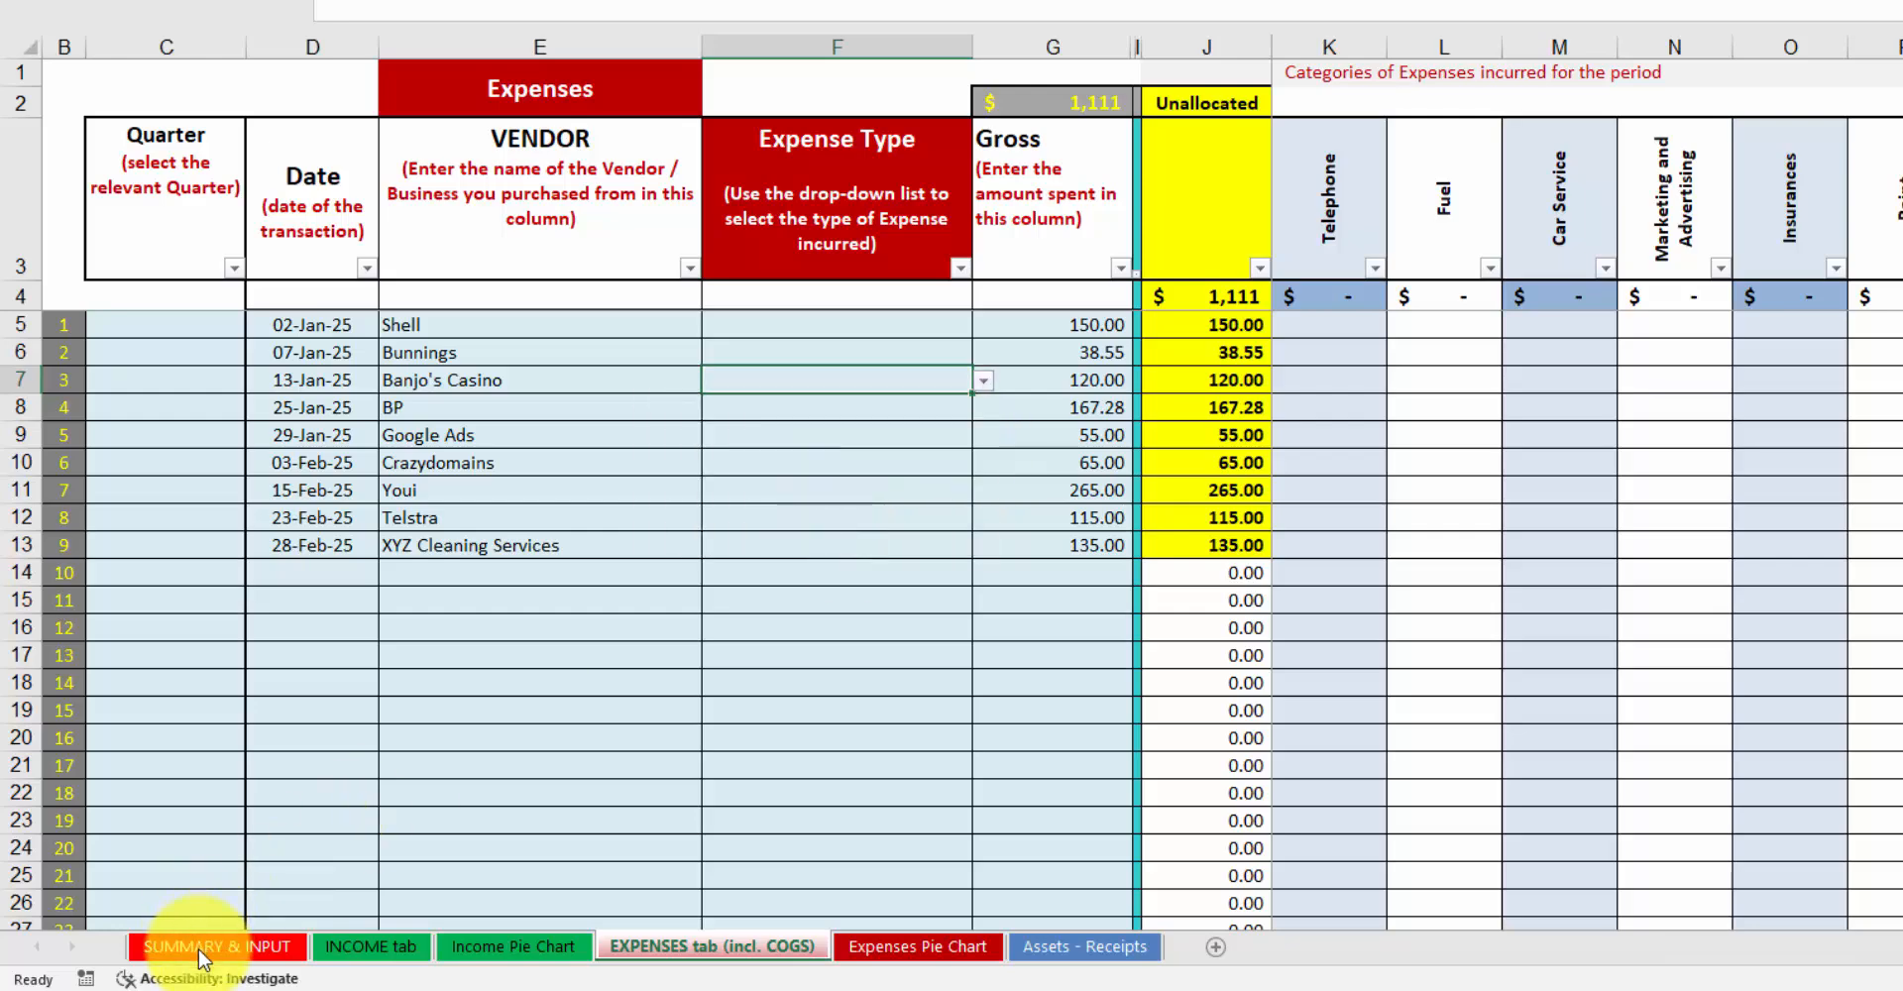
# On the SUMMARY & INPUT sheet, review the expense categories and the Line Entry Examples list beside them.
pyautogui.click(198, 950)
pyautogui.click(1570, 696)
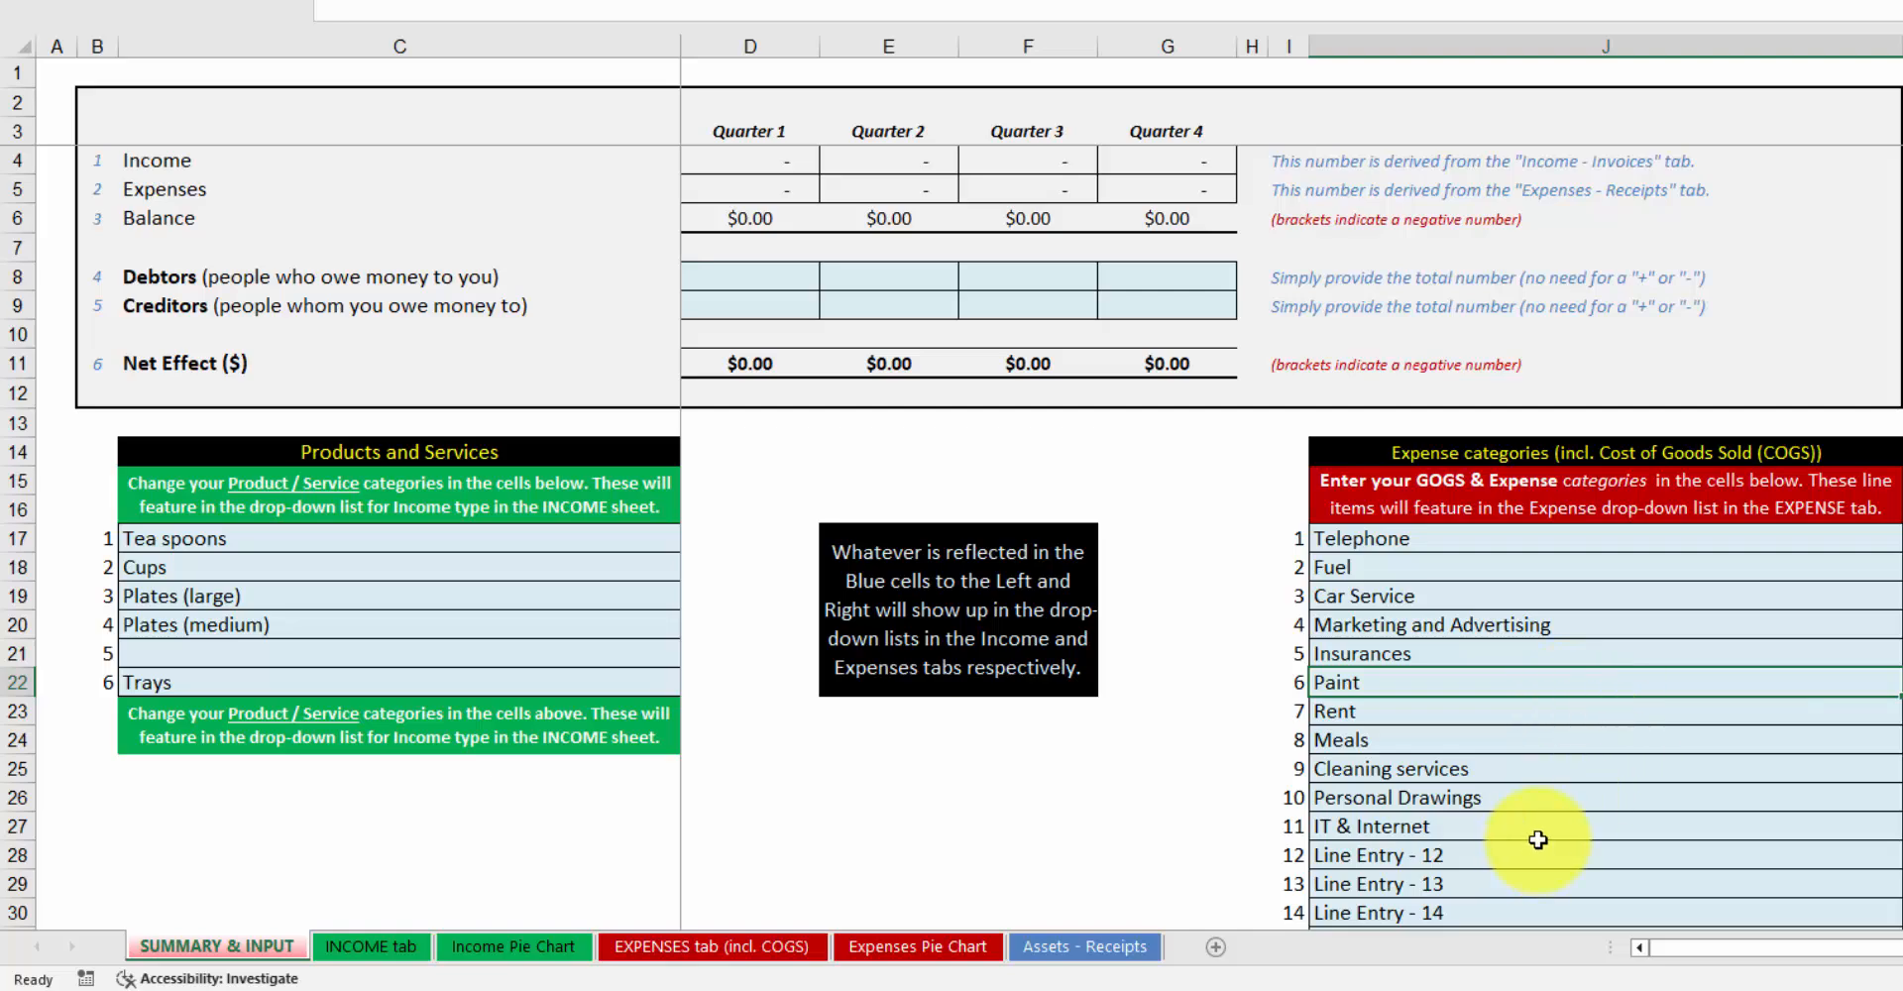
pyautogui.scroll(-3, 1534, 832)
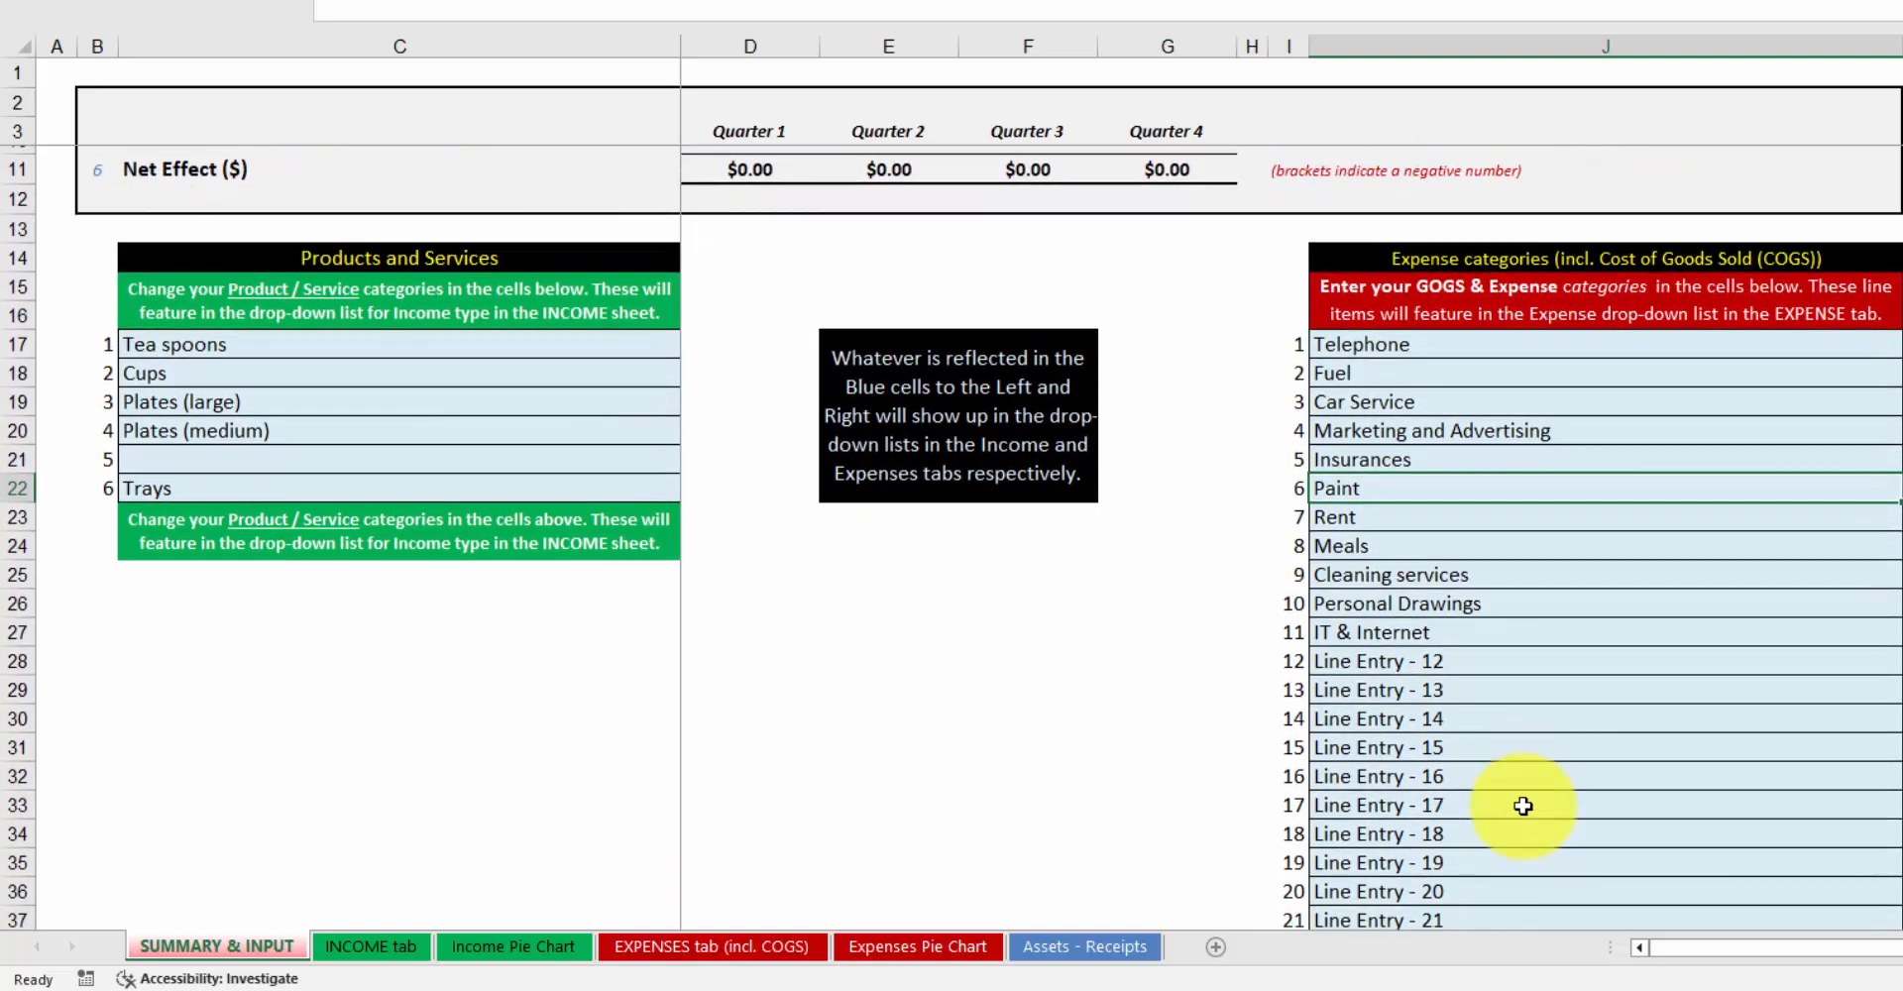
pyautogui.scroll(-1, 1524, 806)
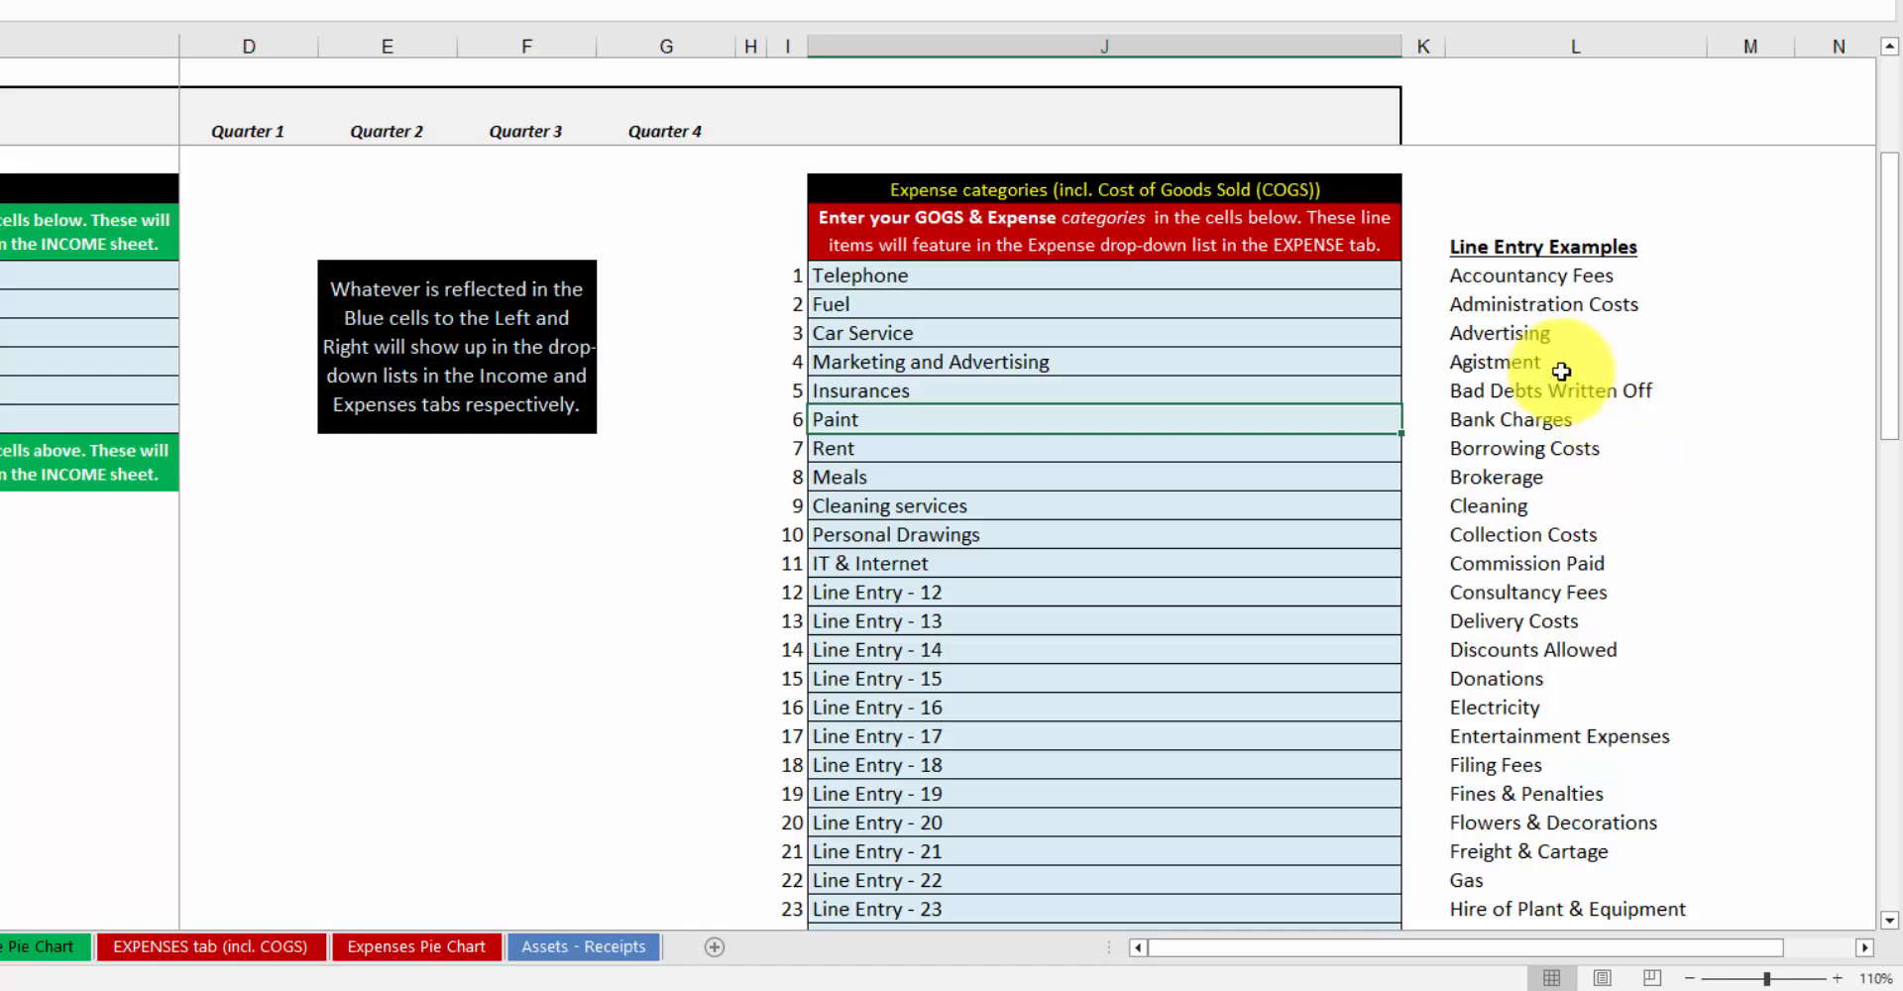
pyautogui.scroll(-3, 1562, 371)
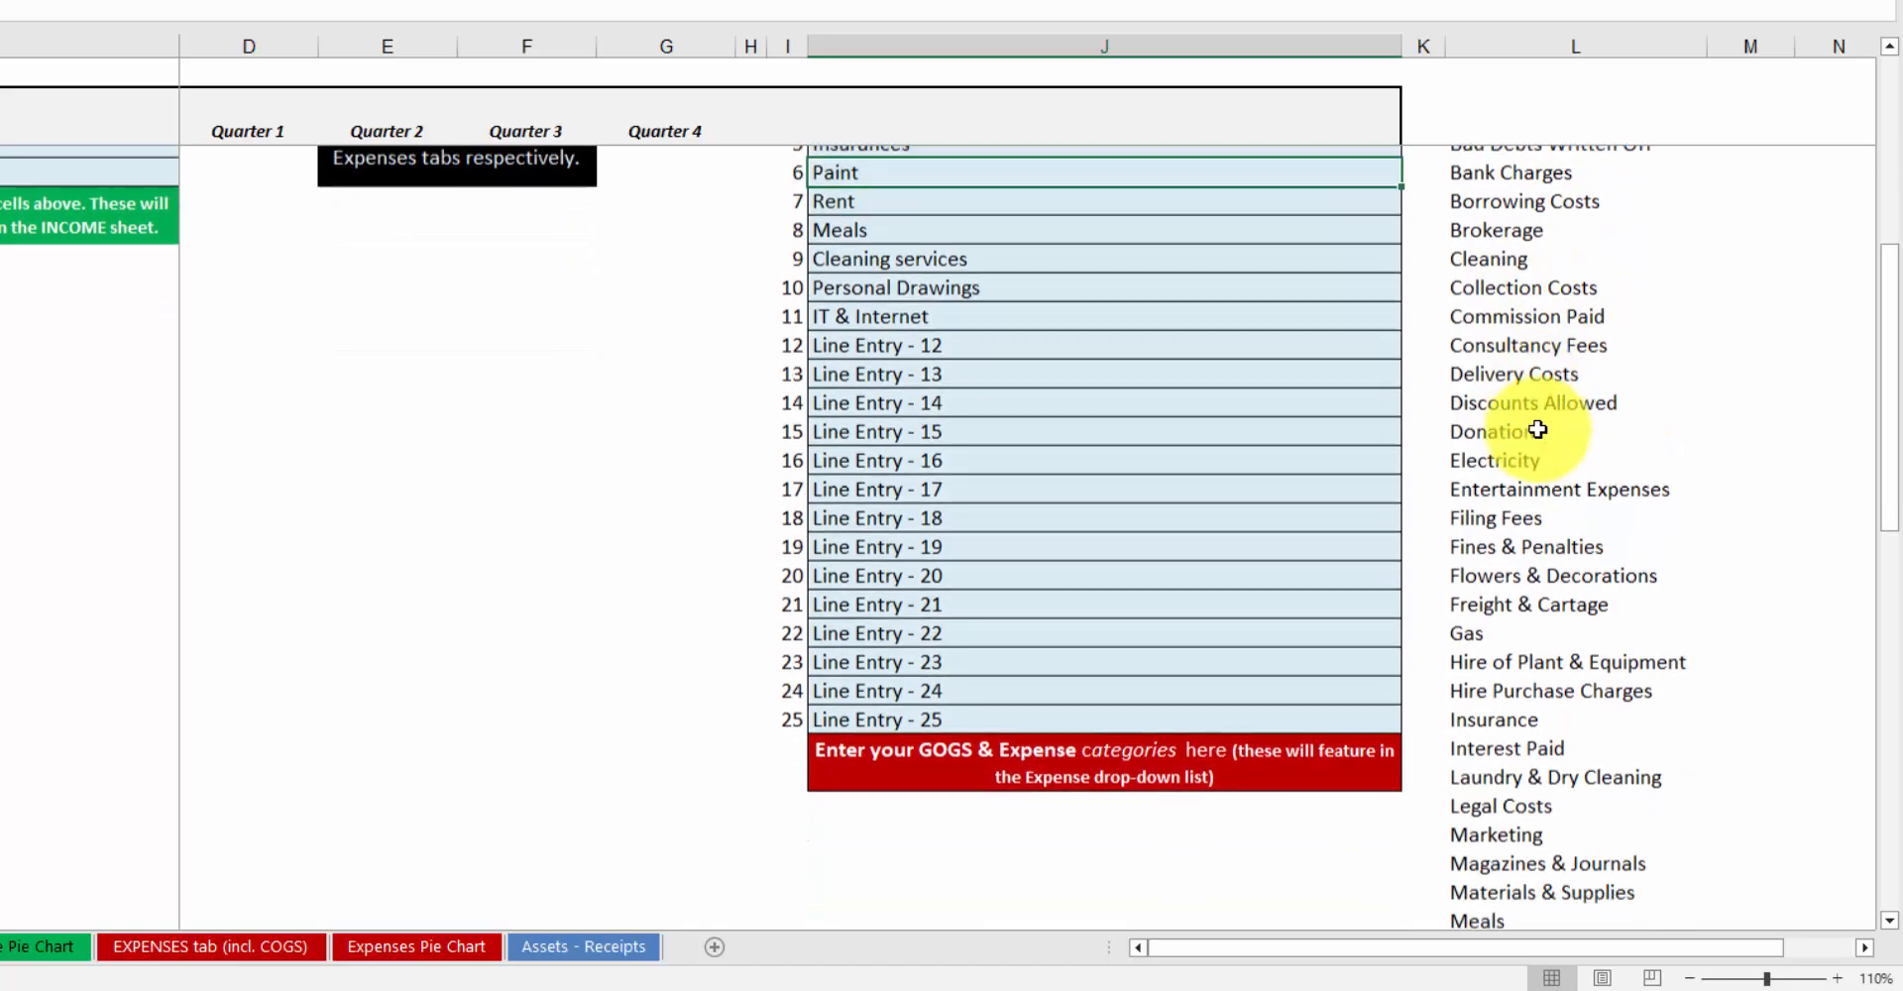
pyautogui.scroll(-3, 1542, 489)
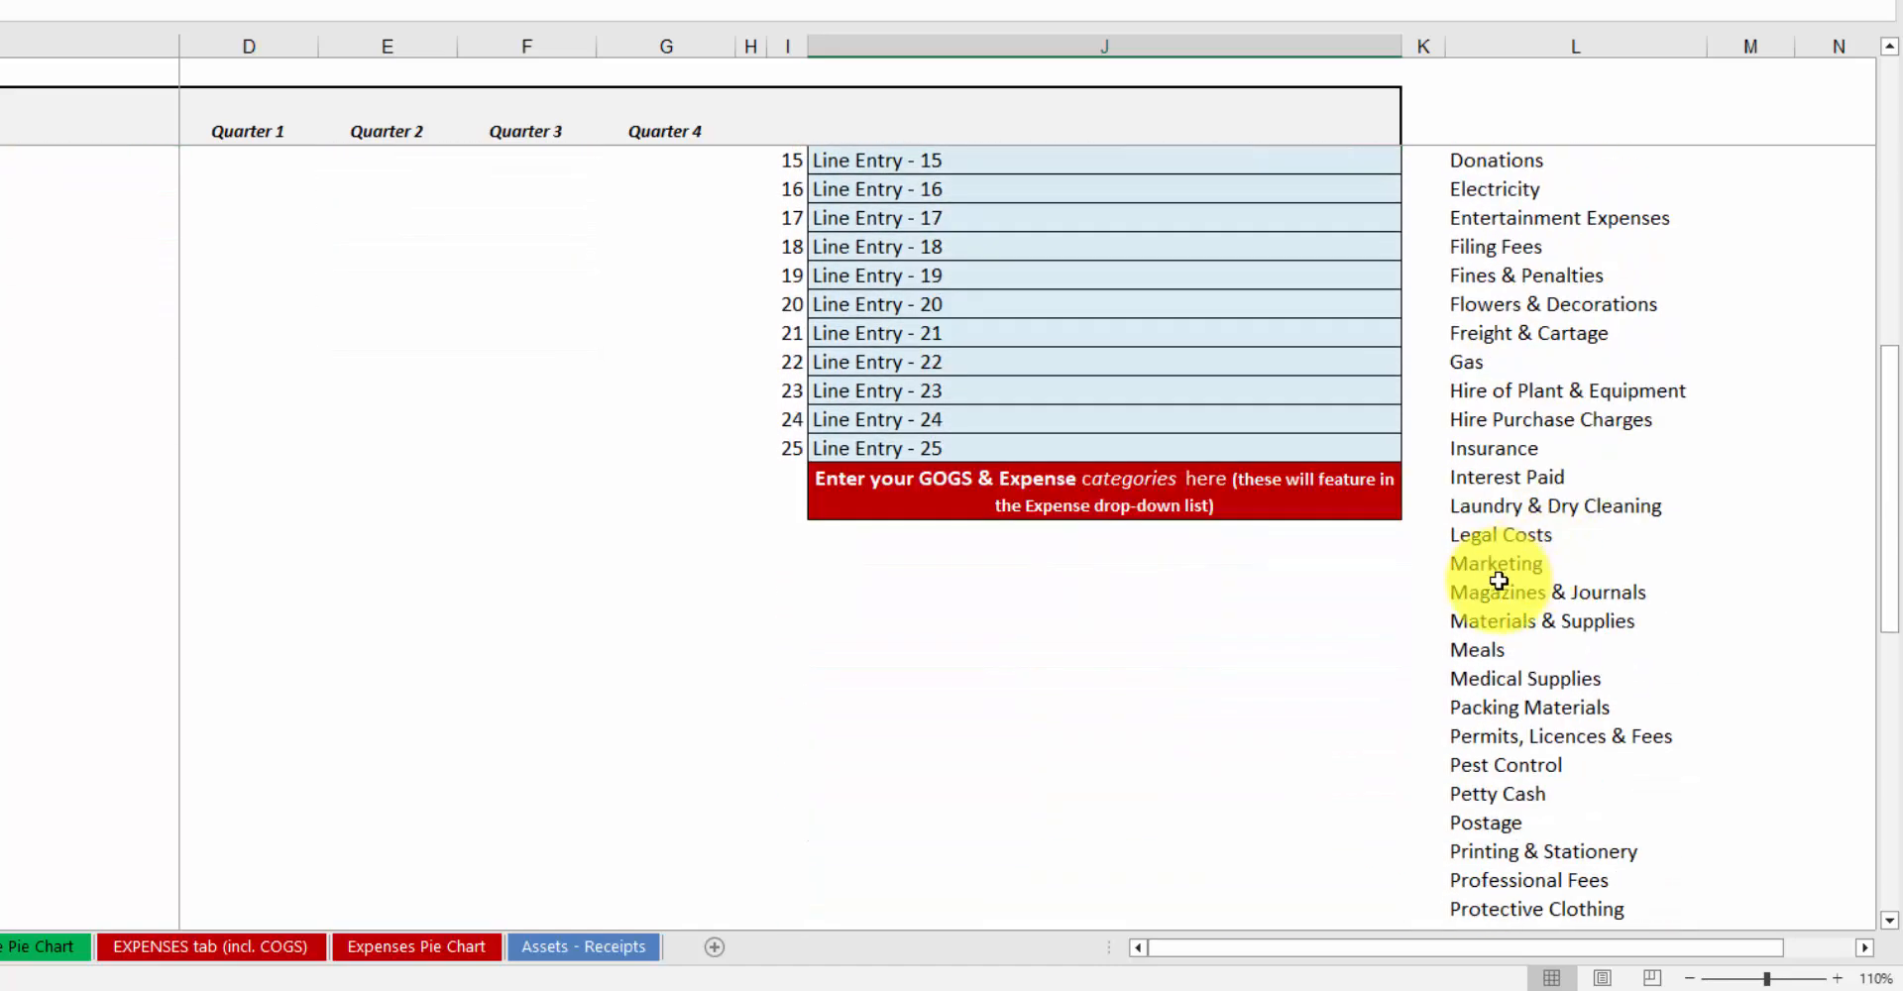
pyautogui.scroll(7, 1499, 581)
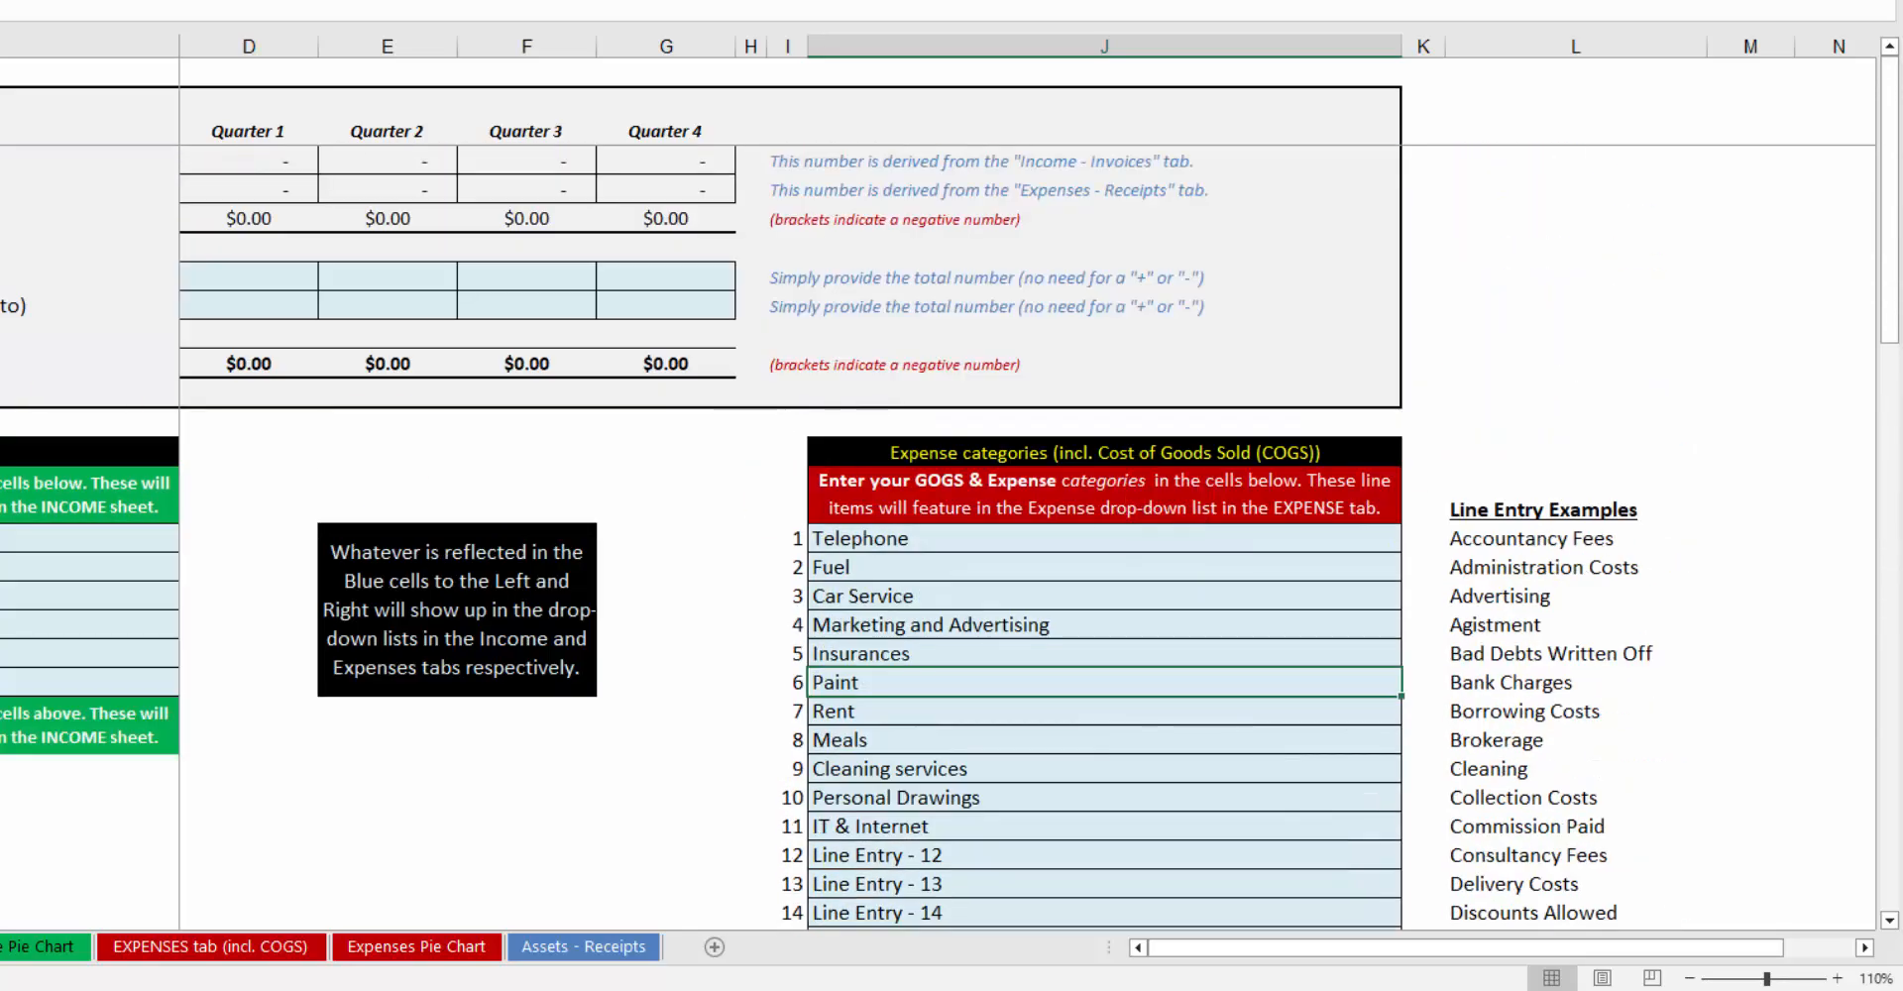
pyautogui.moveTo(40, 567); pyautogui.dragTo(40, 682)
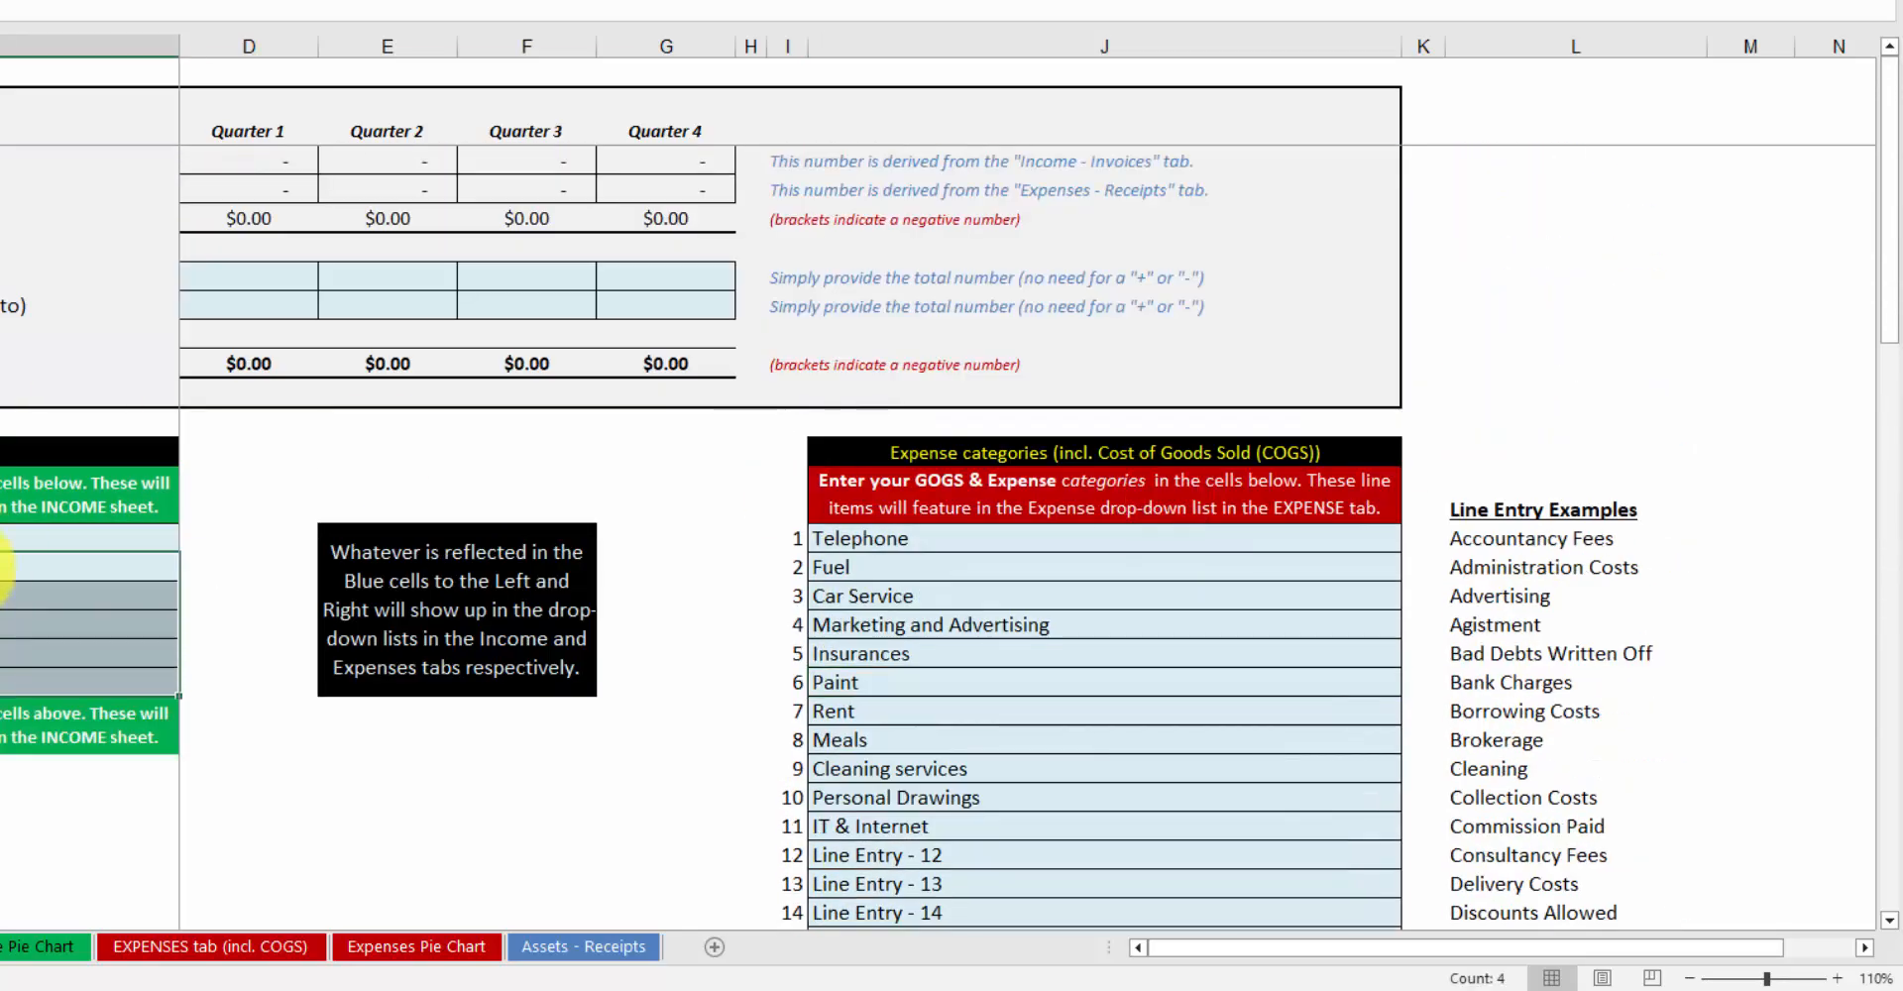
pyautogui.click(25, 595)
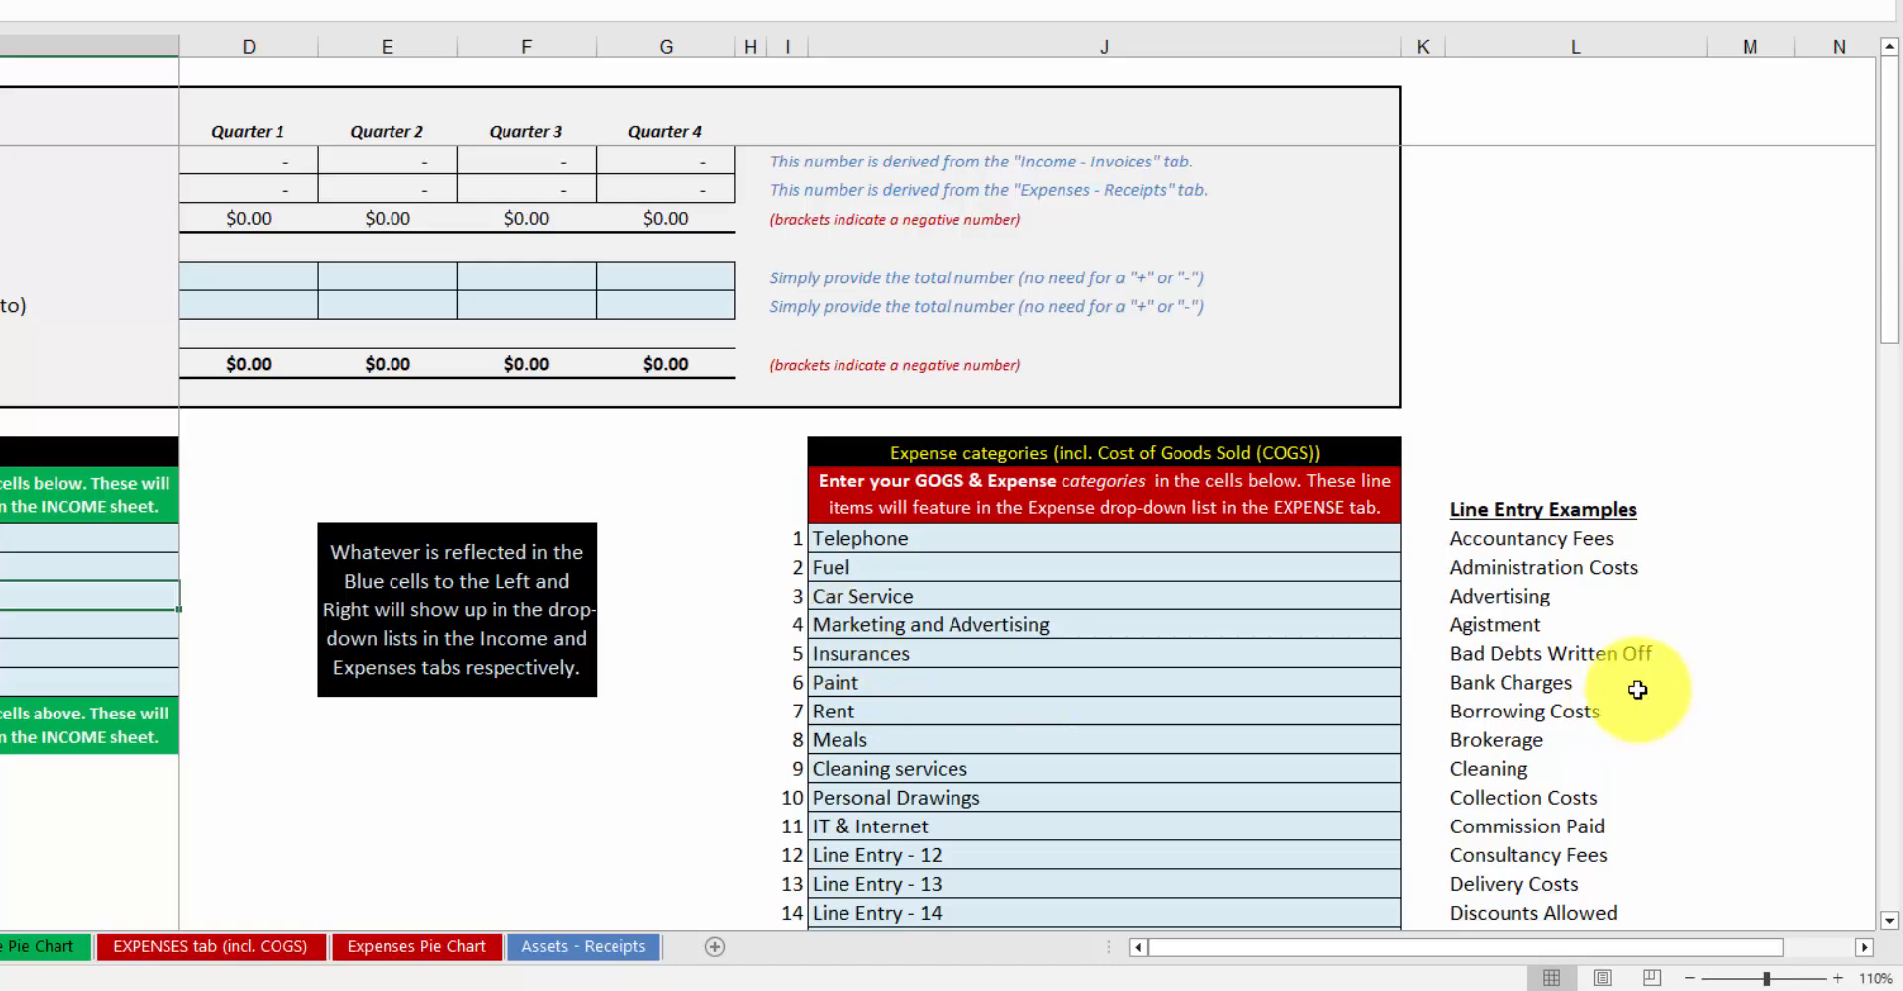
pyautogui.scroll(-1, 1619, 681)
pyautogui.scroll(-3, 1618, 681)
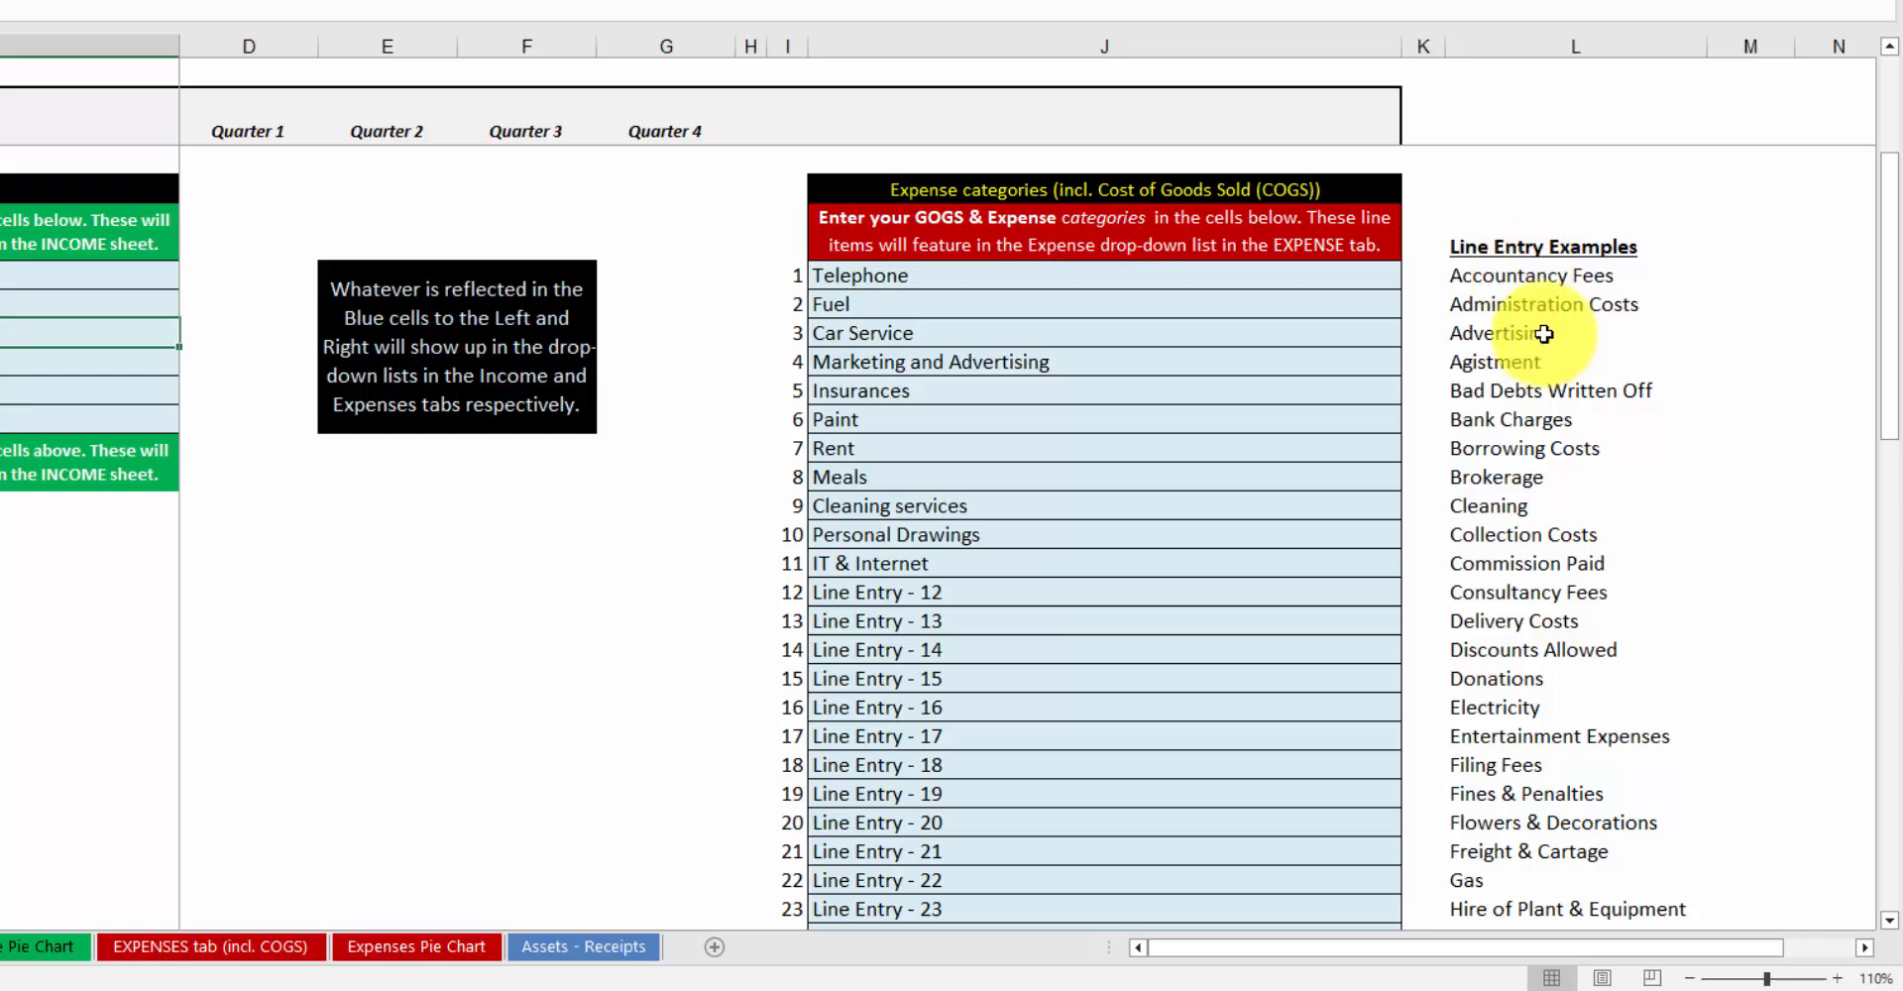
pyautogui.scroll(-1, 1543, 337)
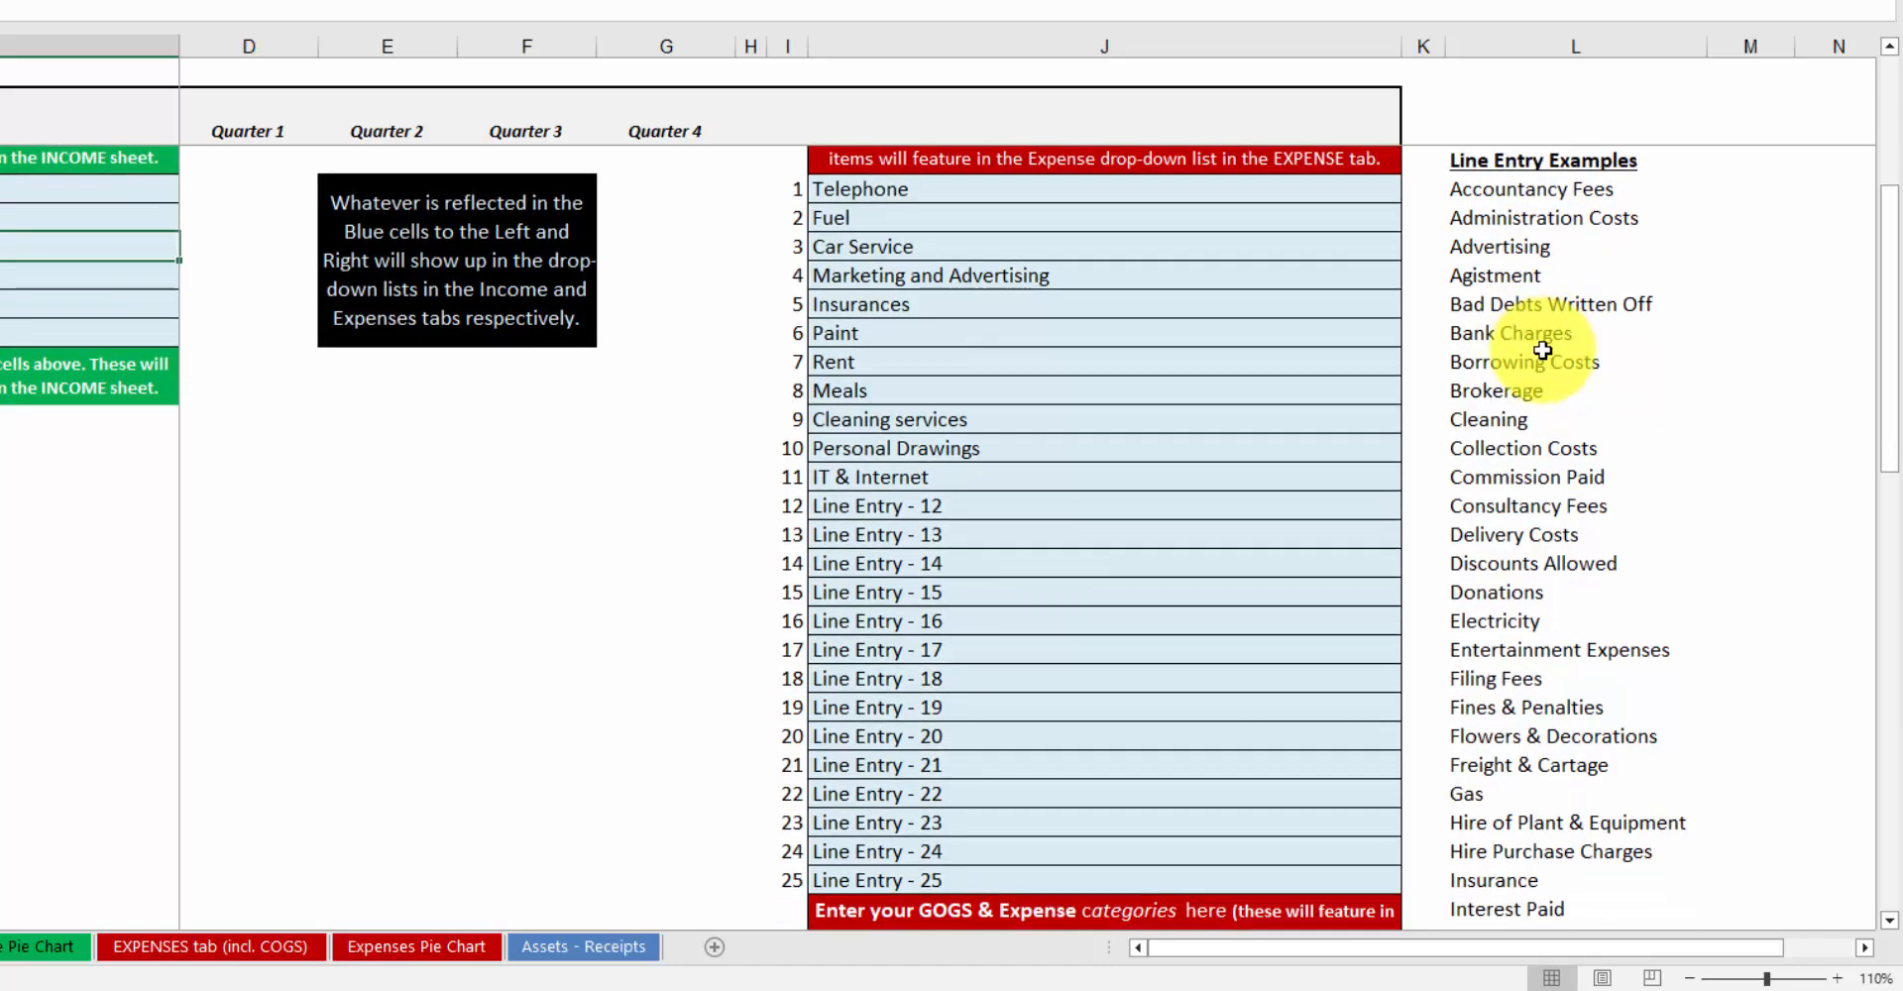
pyautogui.scroll(-1, 1543, 351)
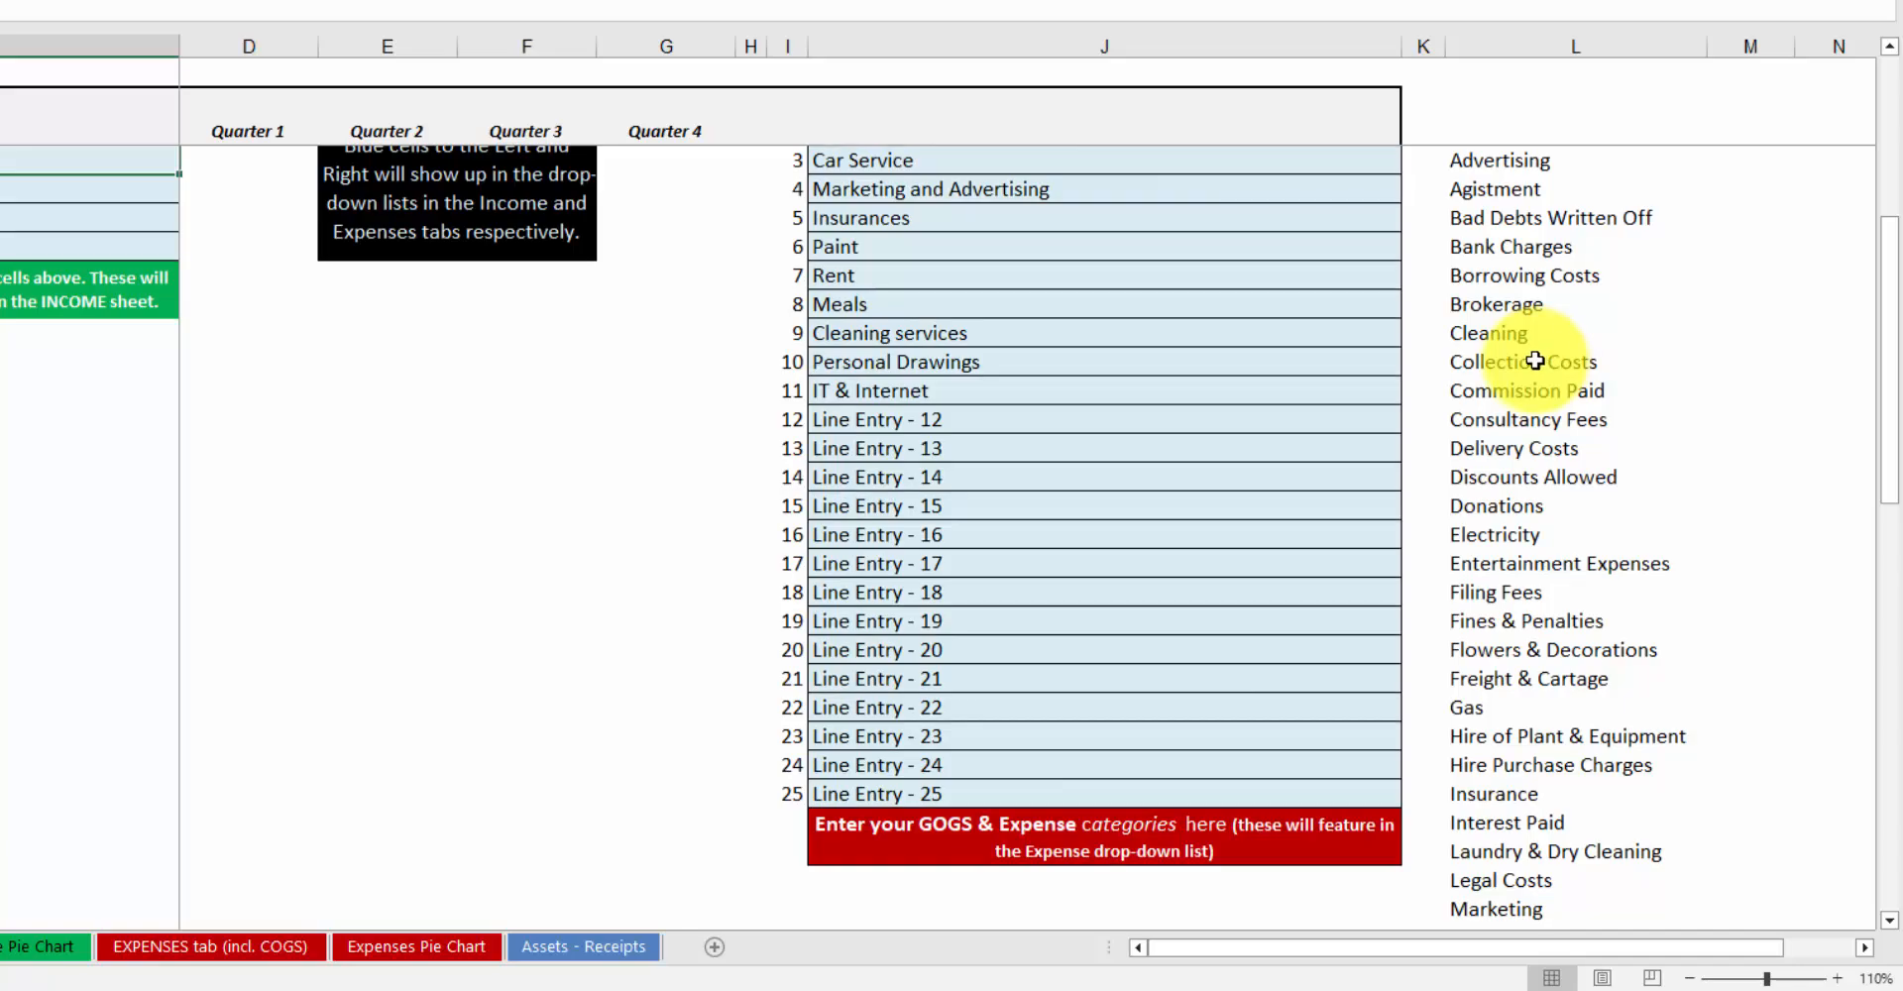
# Select the expense categories from Telephone through IT & Internet, and end on the Personal Drawings category.
pyautogui.click(964, 548)
pyautogui.scroll(2, 961, 545)
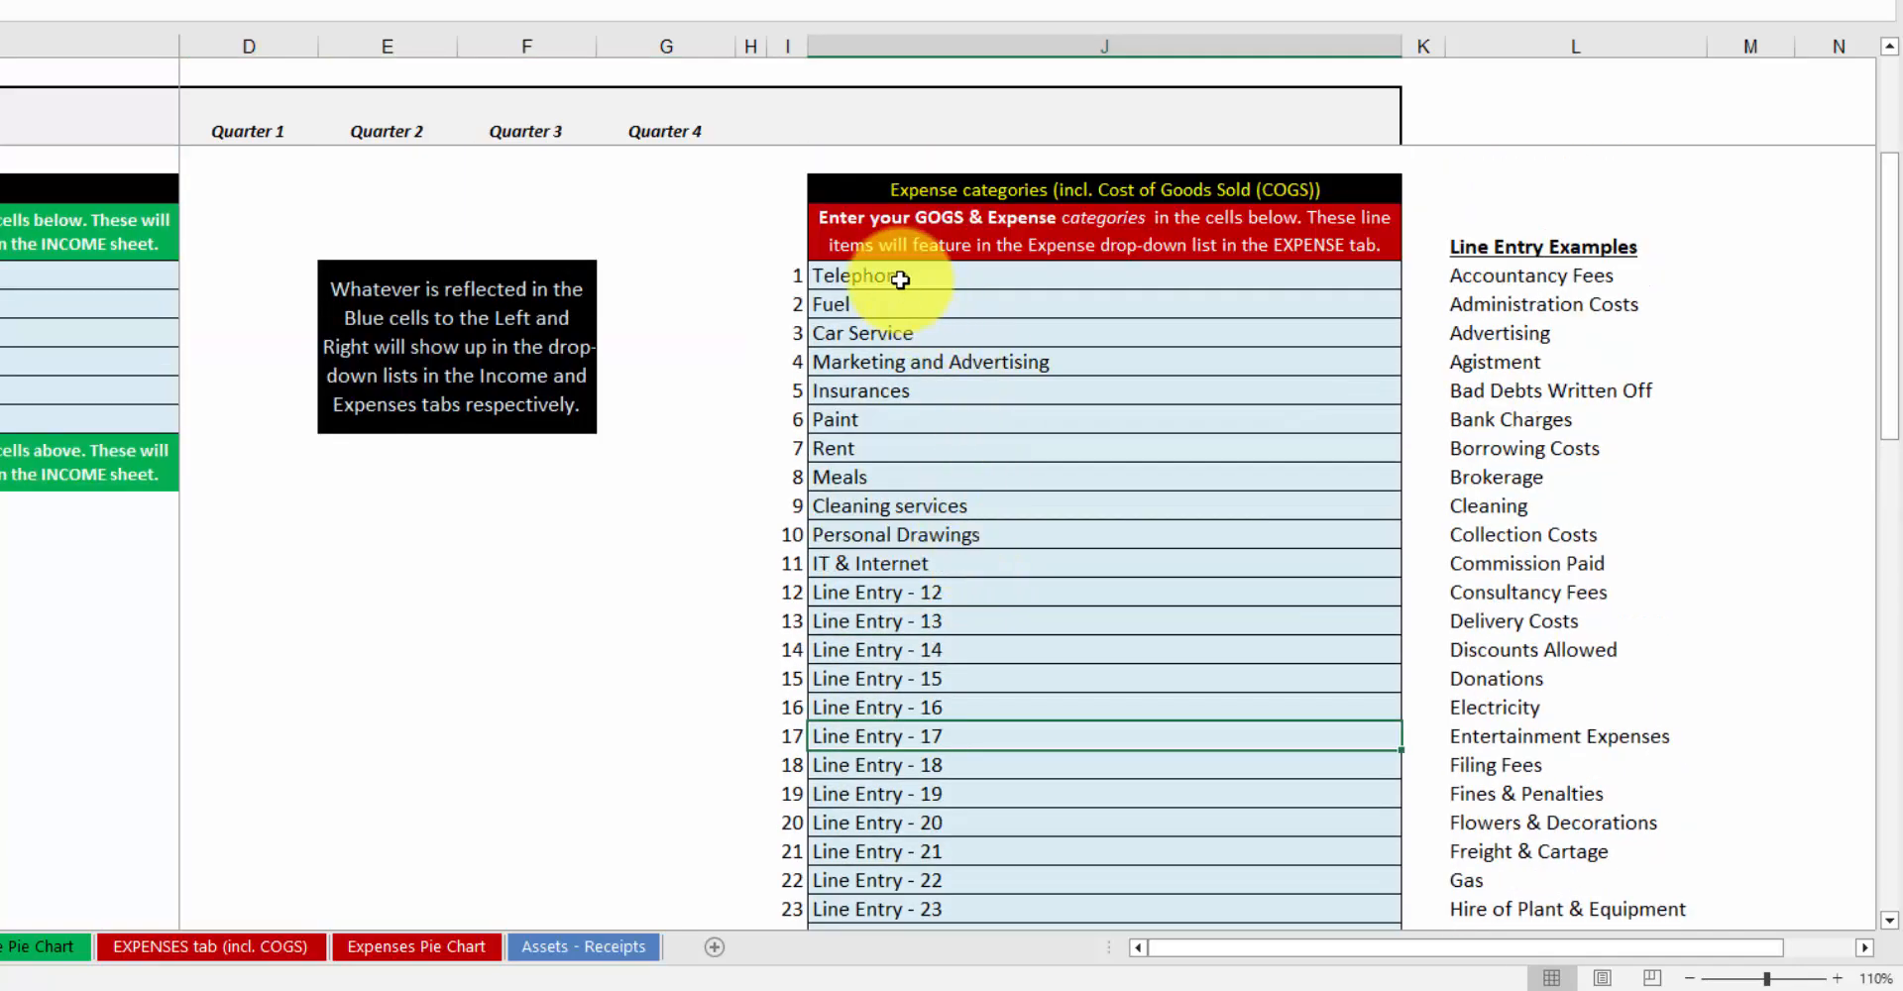
pyautogui.moveTo(896, 275); pyautogui.dragTo(862, 567)
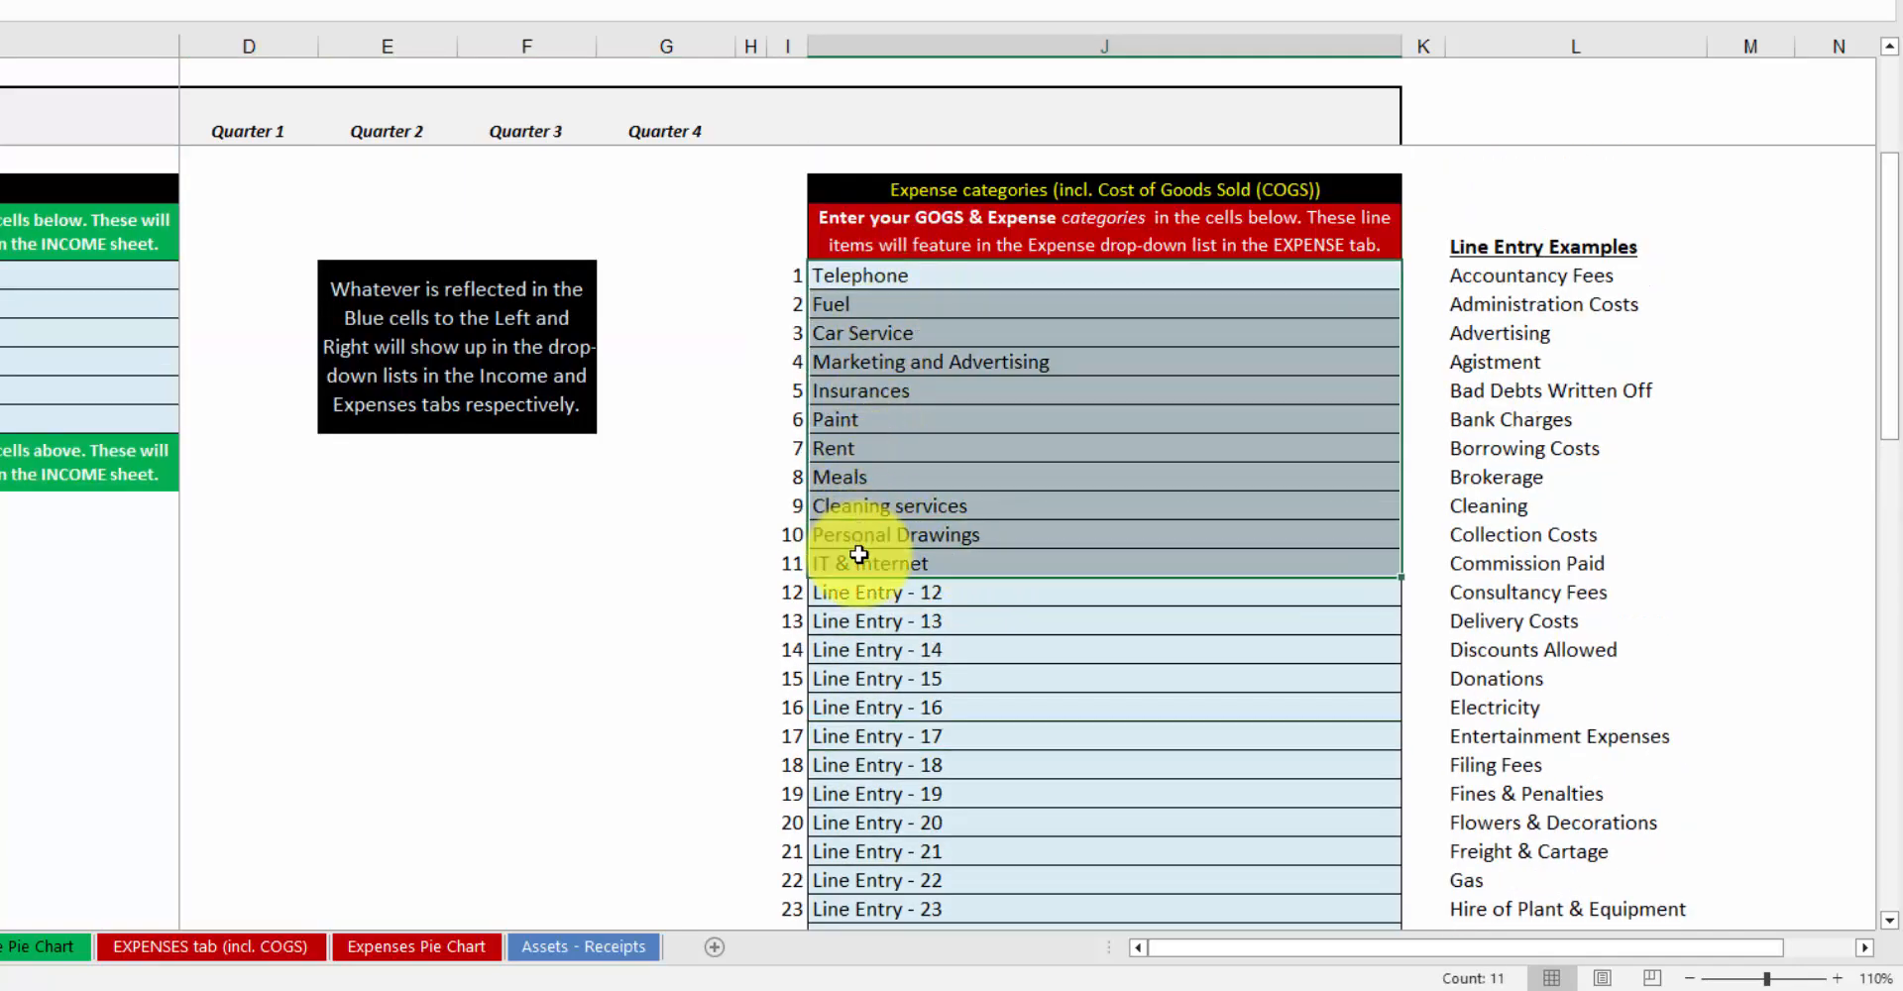
pyautogui.click(942, 531)
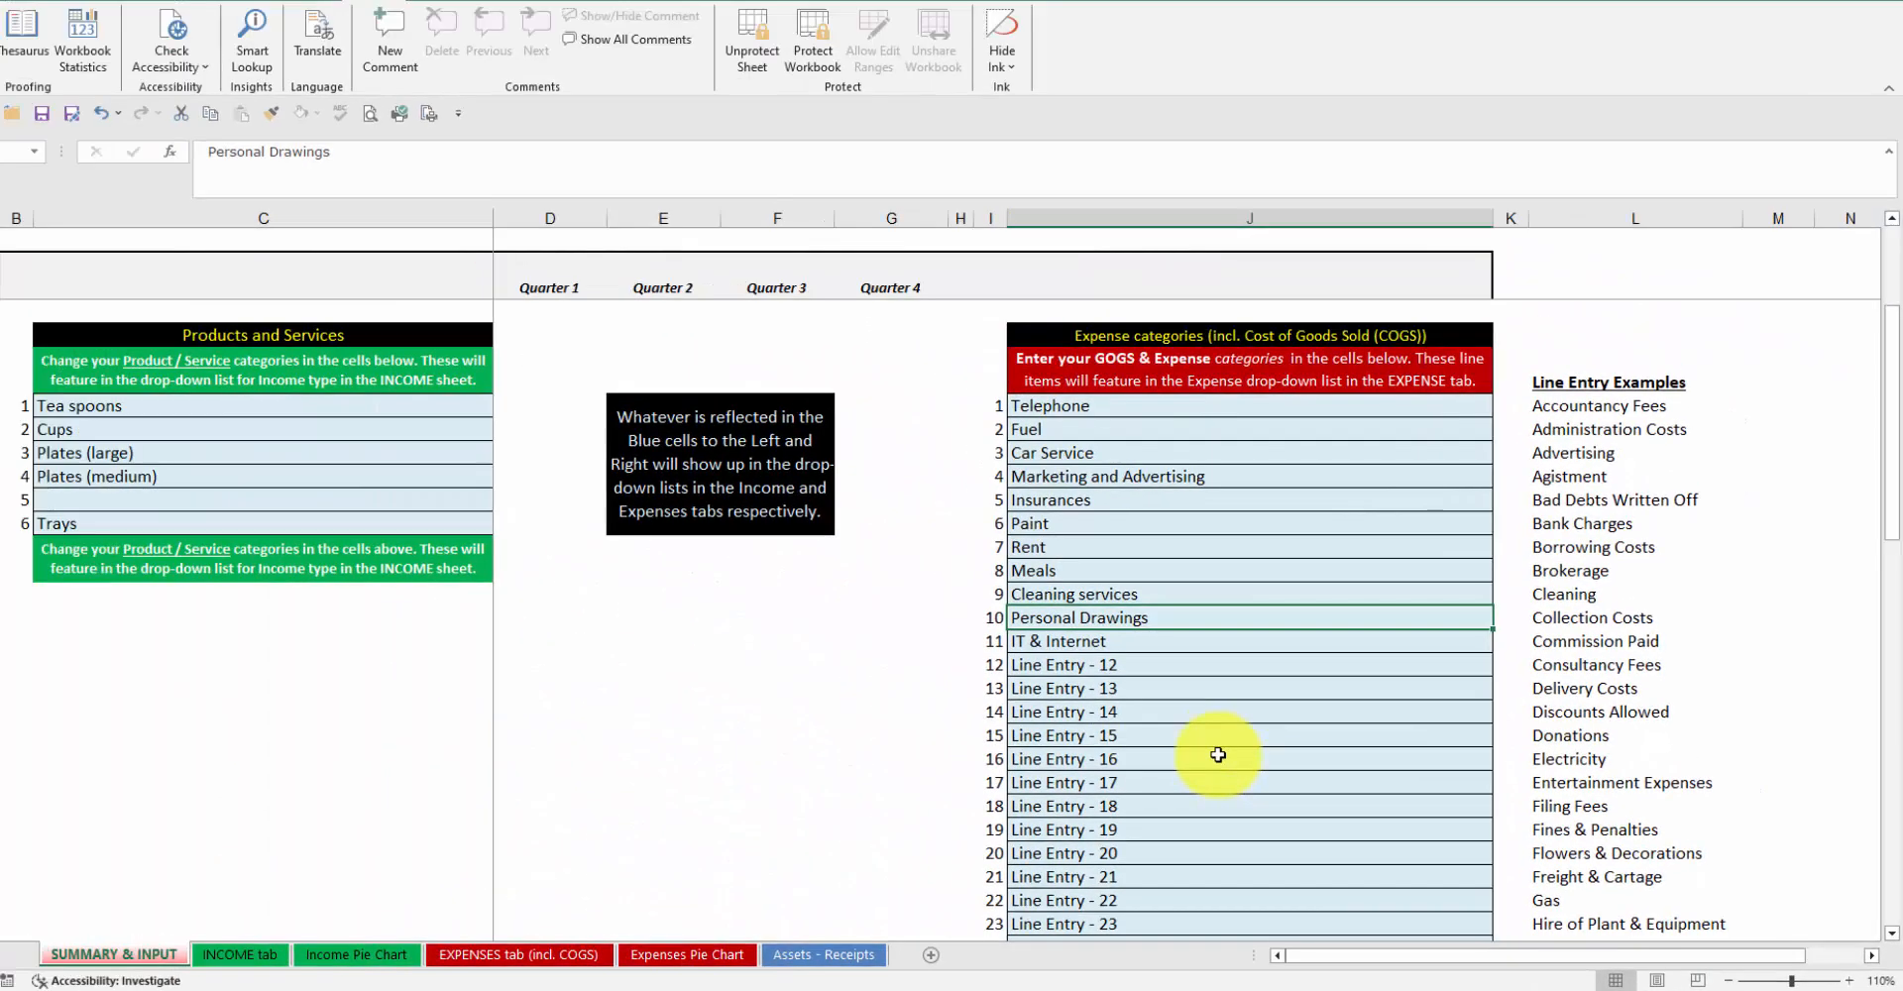
pyautogui.click(1108, 691)
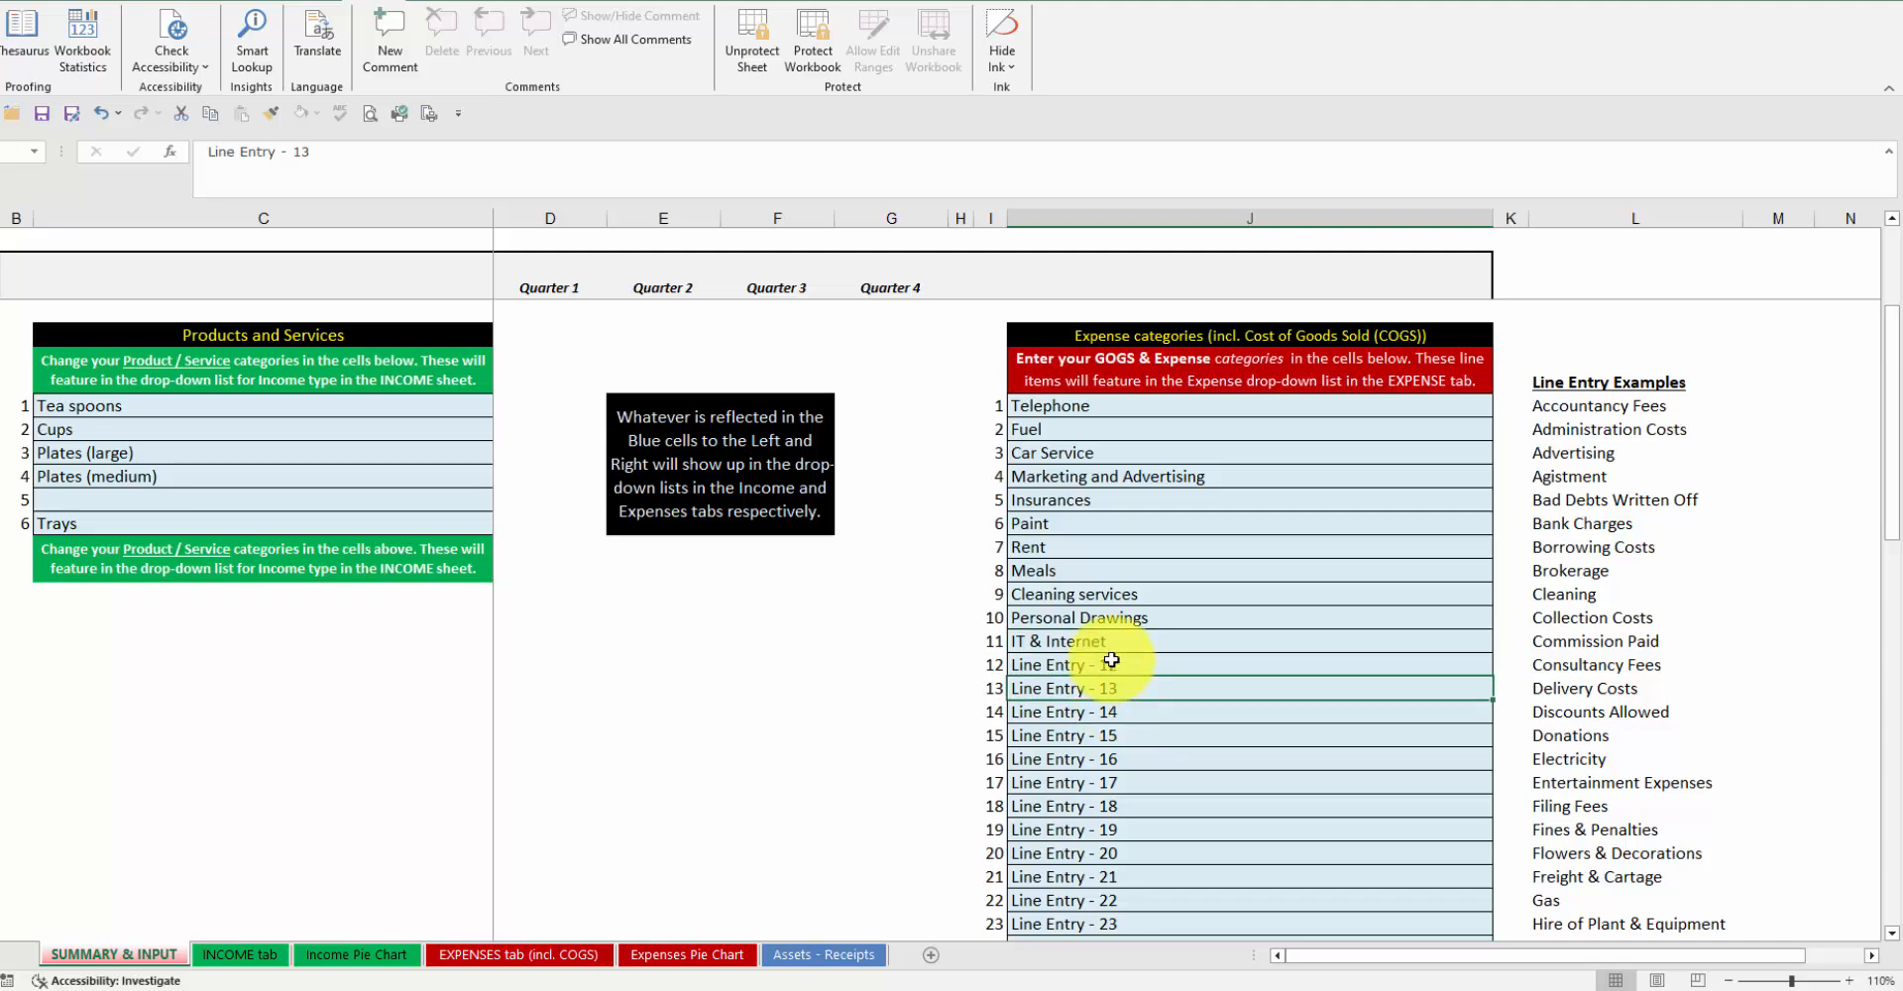
pyautogui.click(1094, 620)
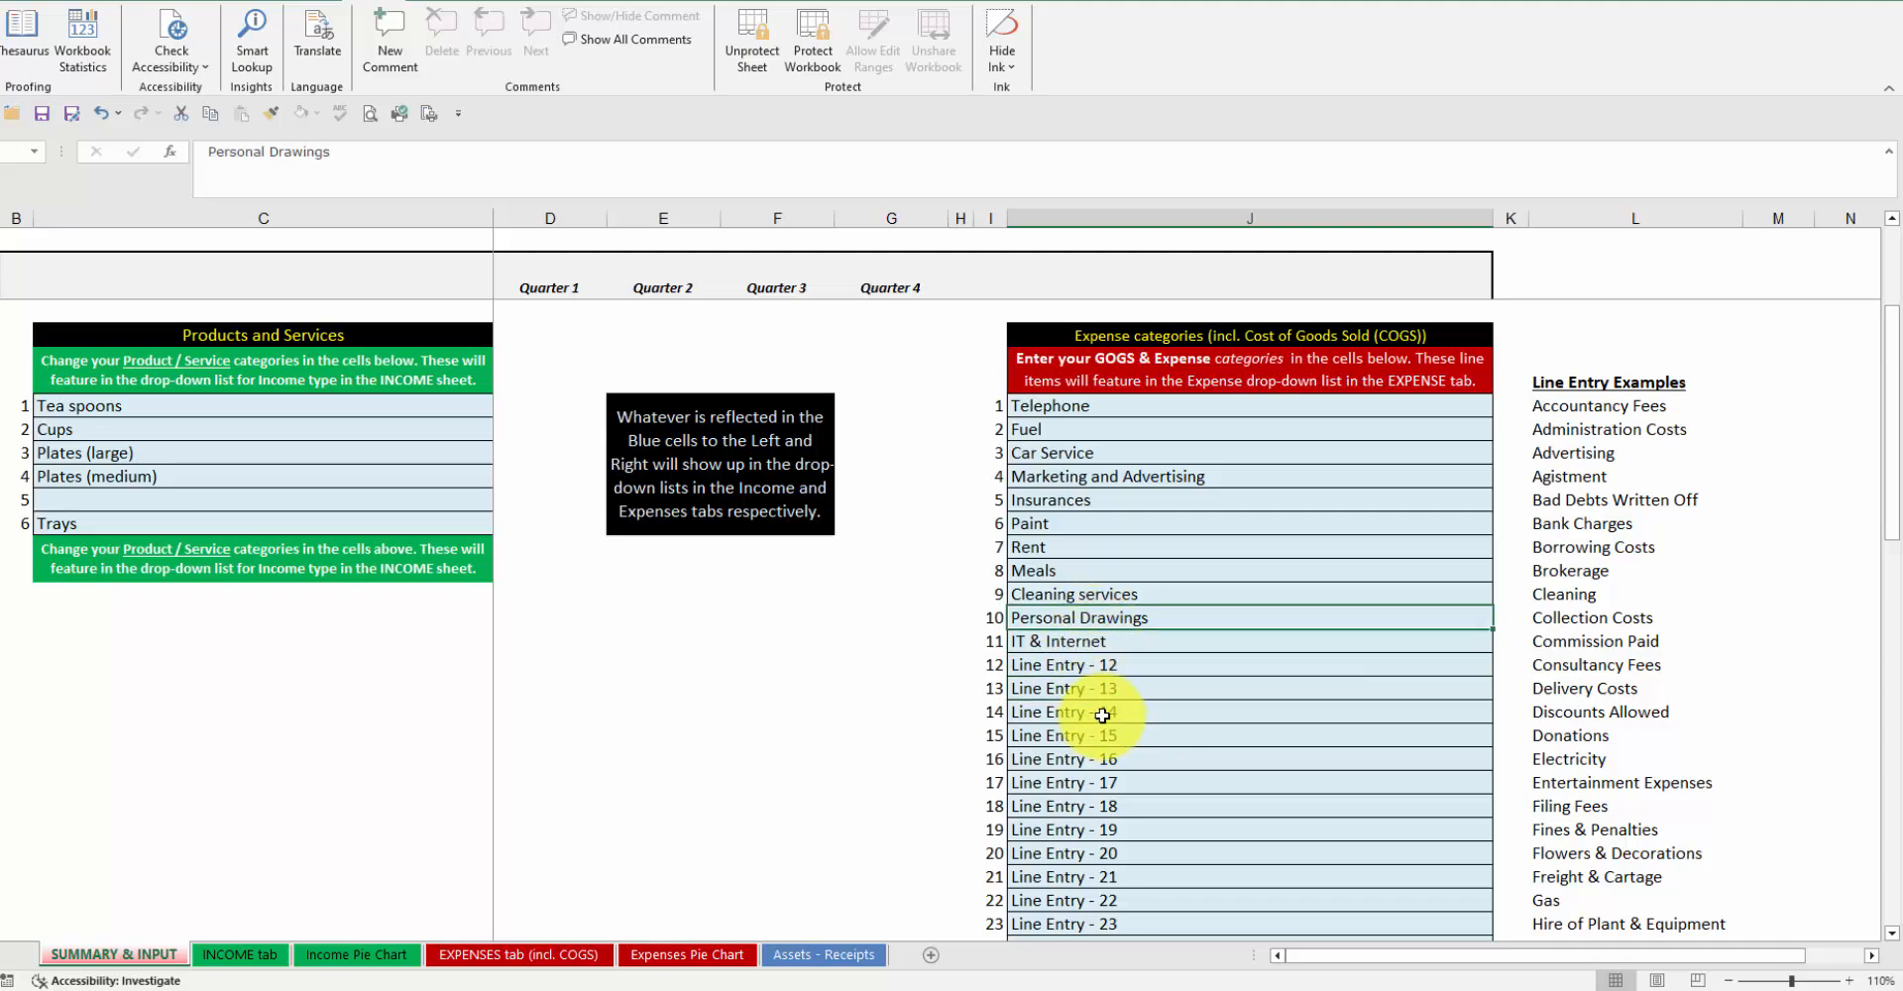
# View the Expenses Pie Chart and the category columns on the EXPENSES sheet, and return to SUMMARY & INPUT.
pyautogui.click(646, 956)
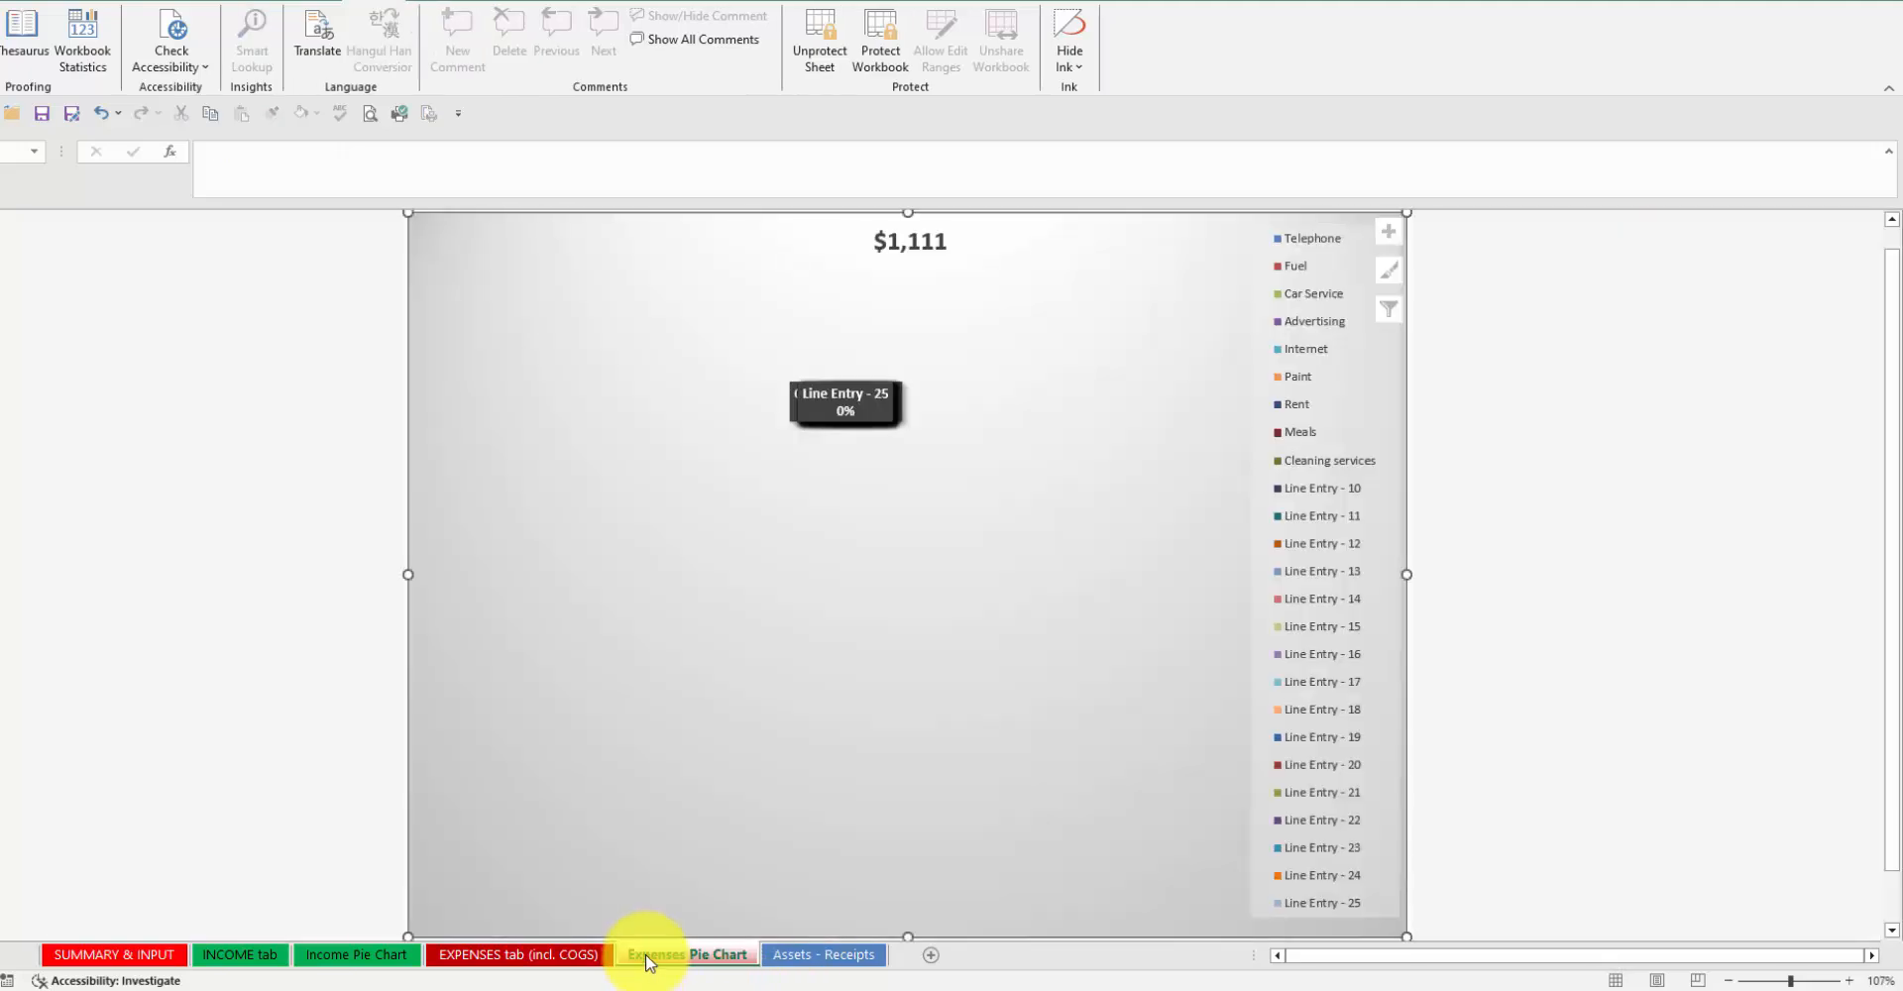
pyautogui.click(505, 956)
pyautogui.click(311, 670)
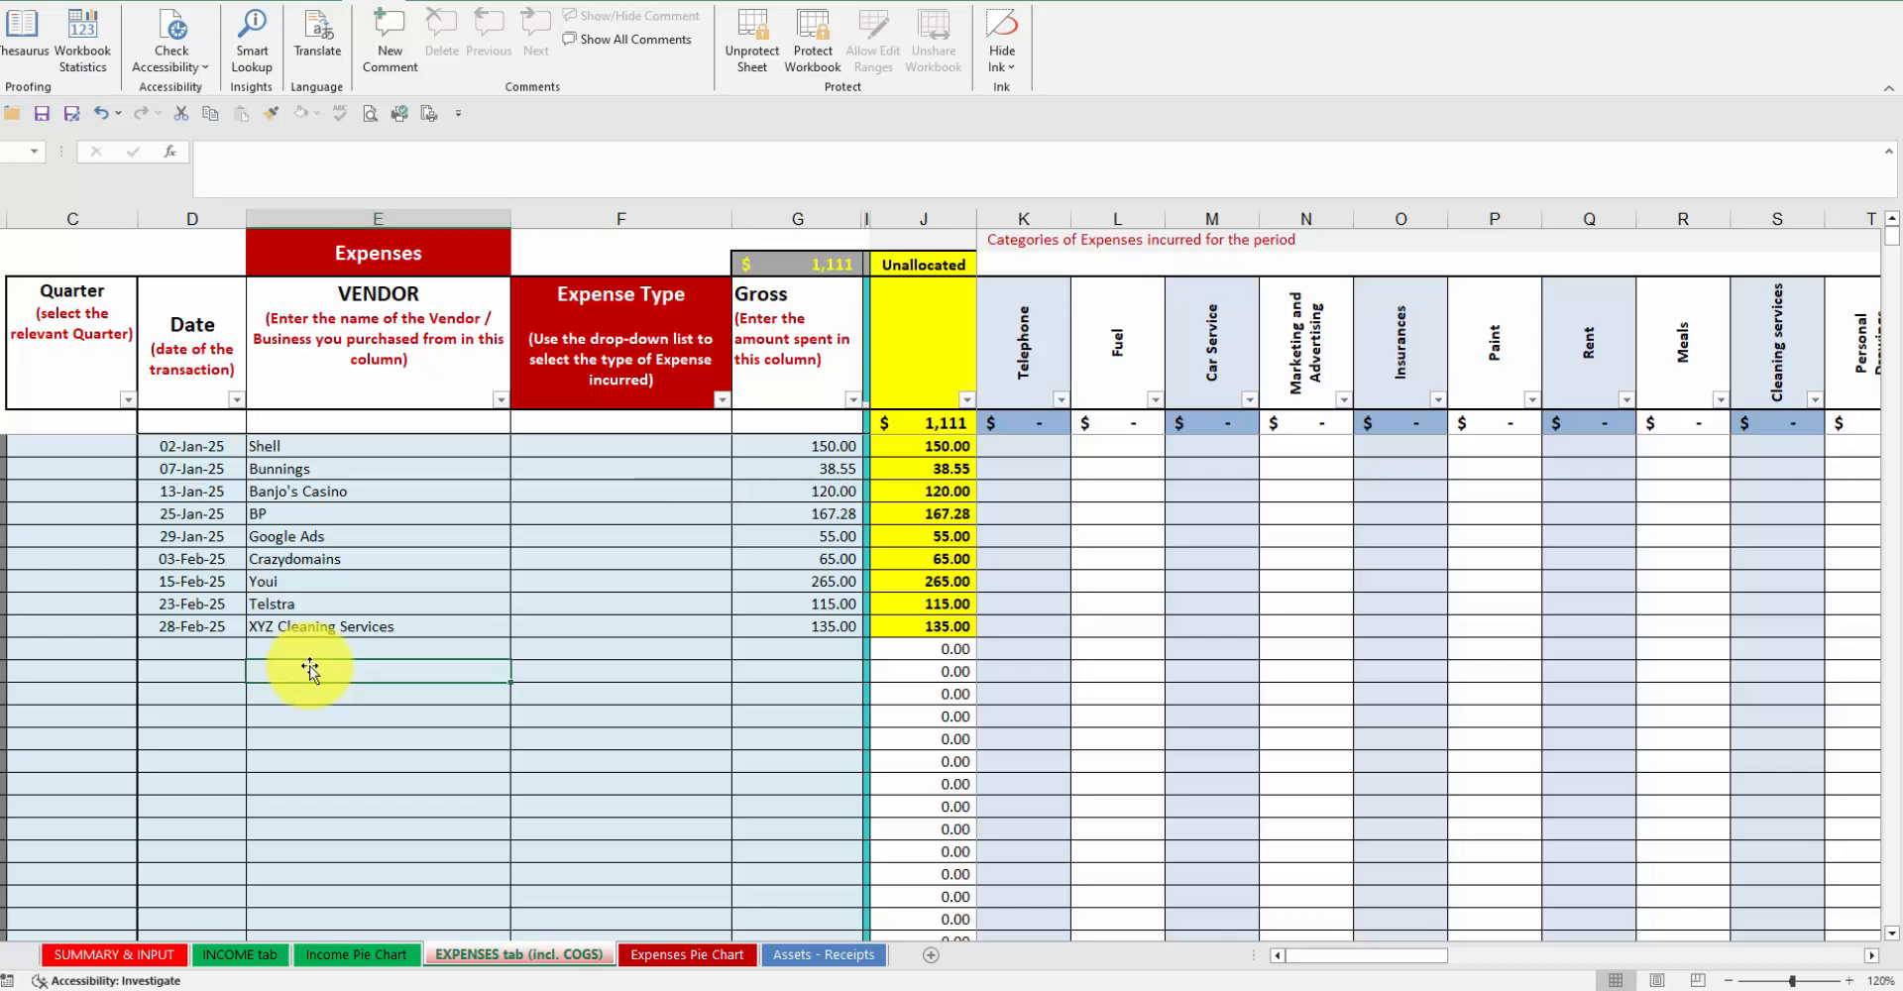
pyautogui.click(164, 957)
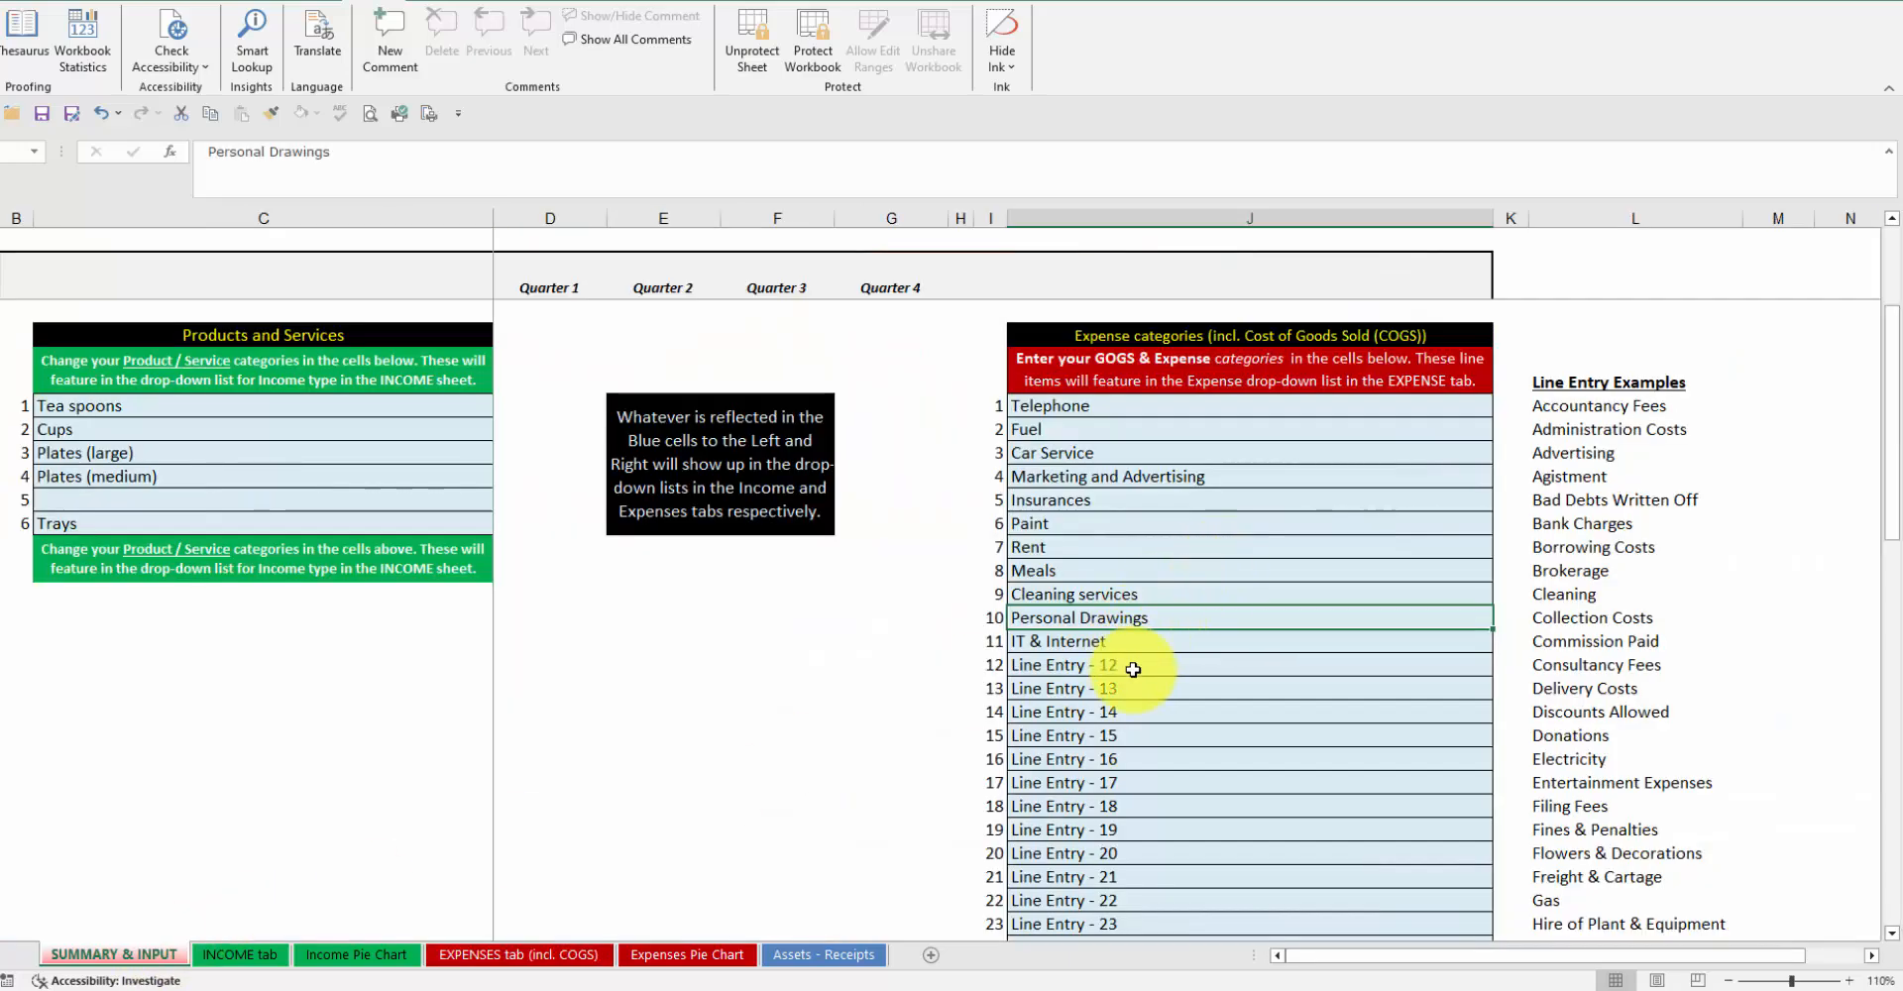
# Inspect the placeholder entries 12 to 15 and the categories Insurances through Cleaning services, and end on Line Entry - 12.
pyautogui.moveTo(1132, 670); pyautogui.dragTo(1130, 736)
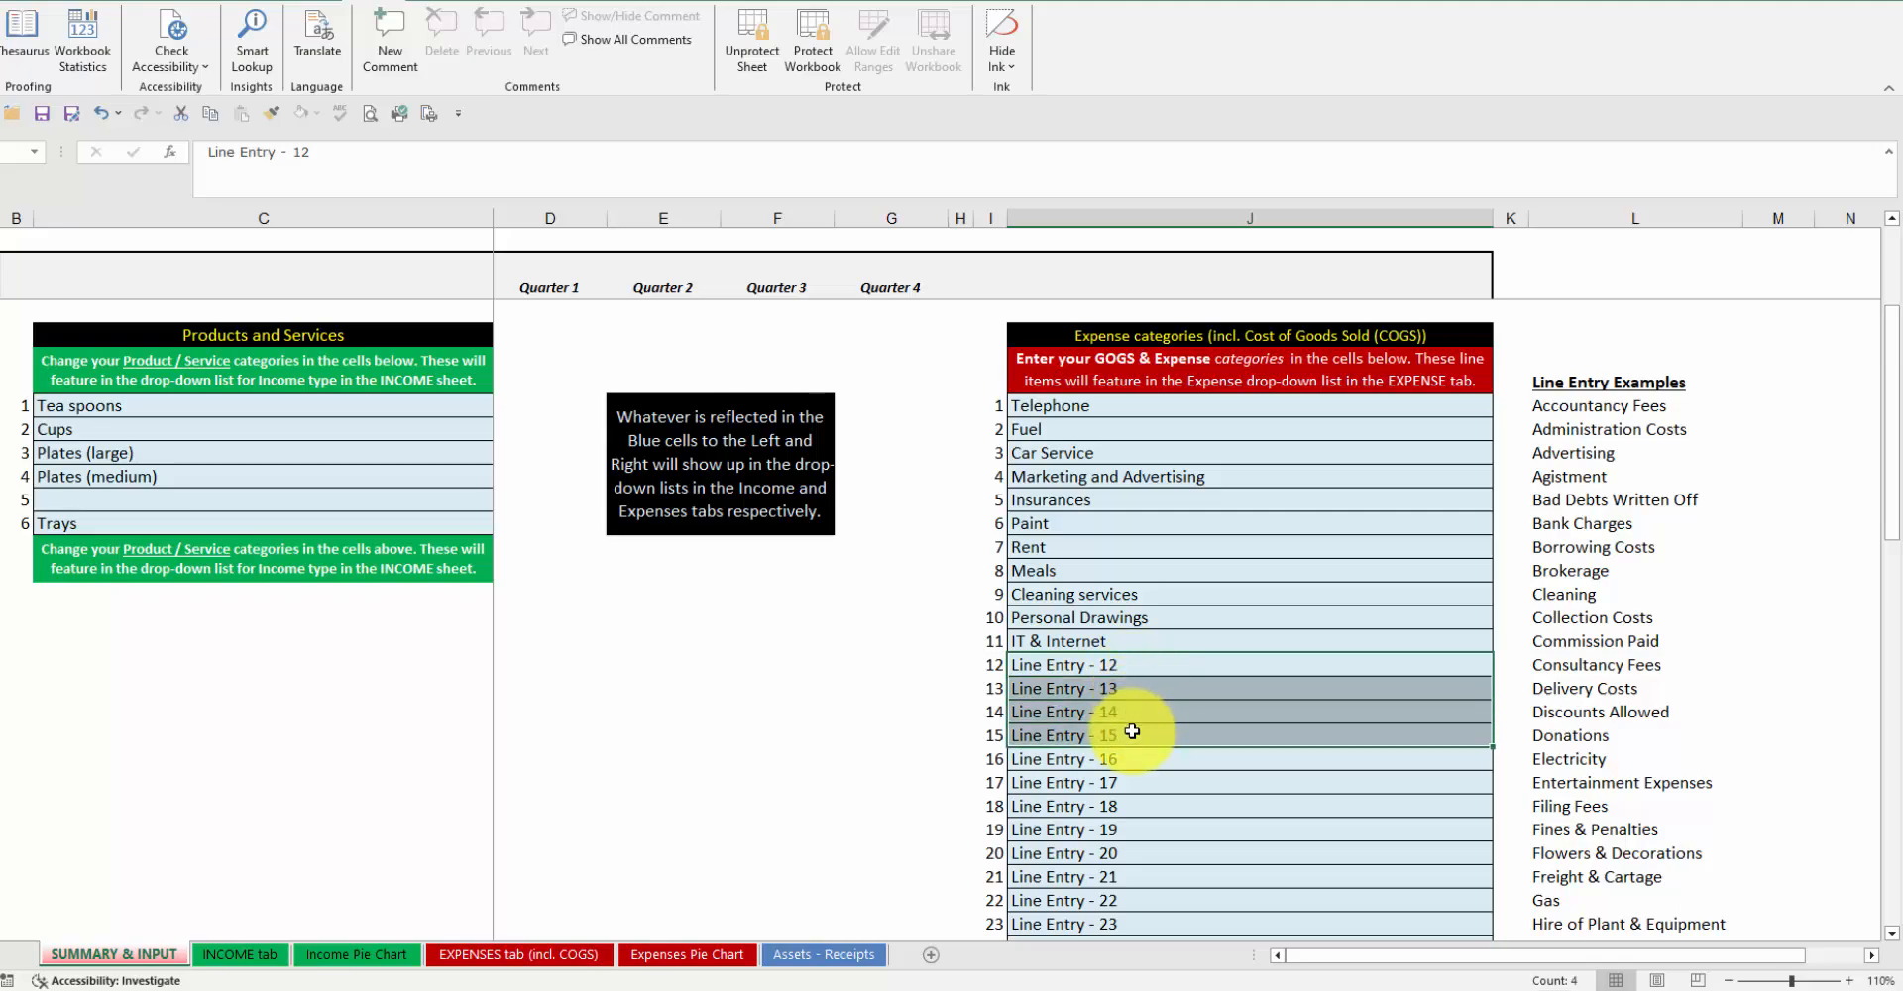
pyautogui.click(1108, 592)
pyautogui.moveTo(1062, 501); pyautogui.dragTo(1060, 587)
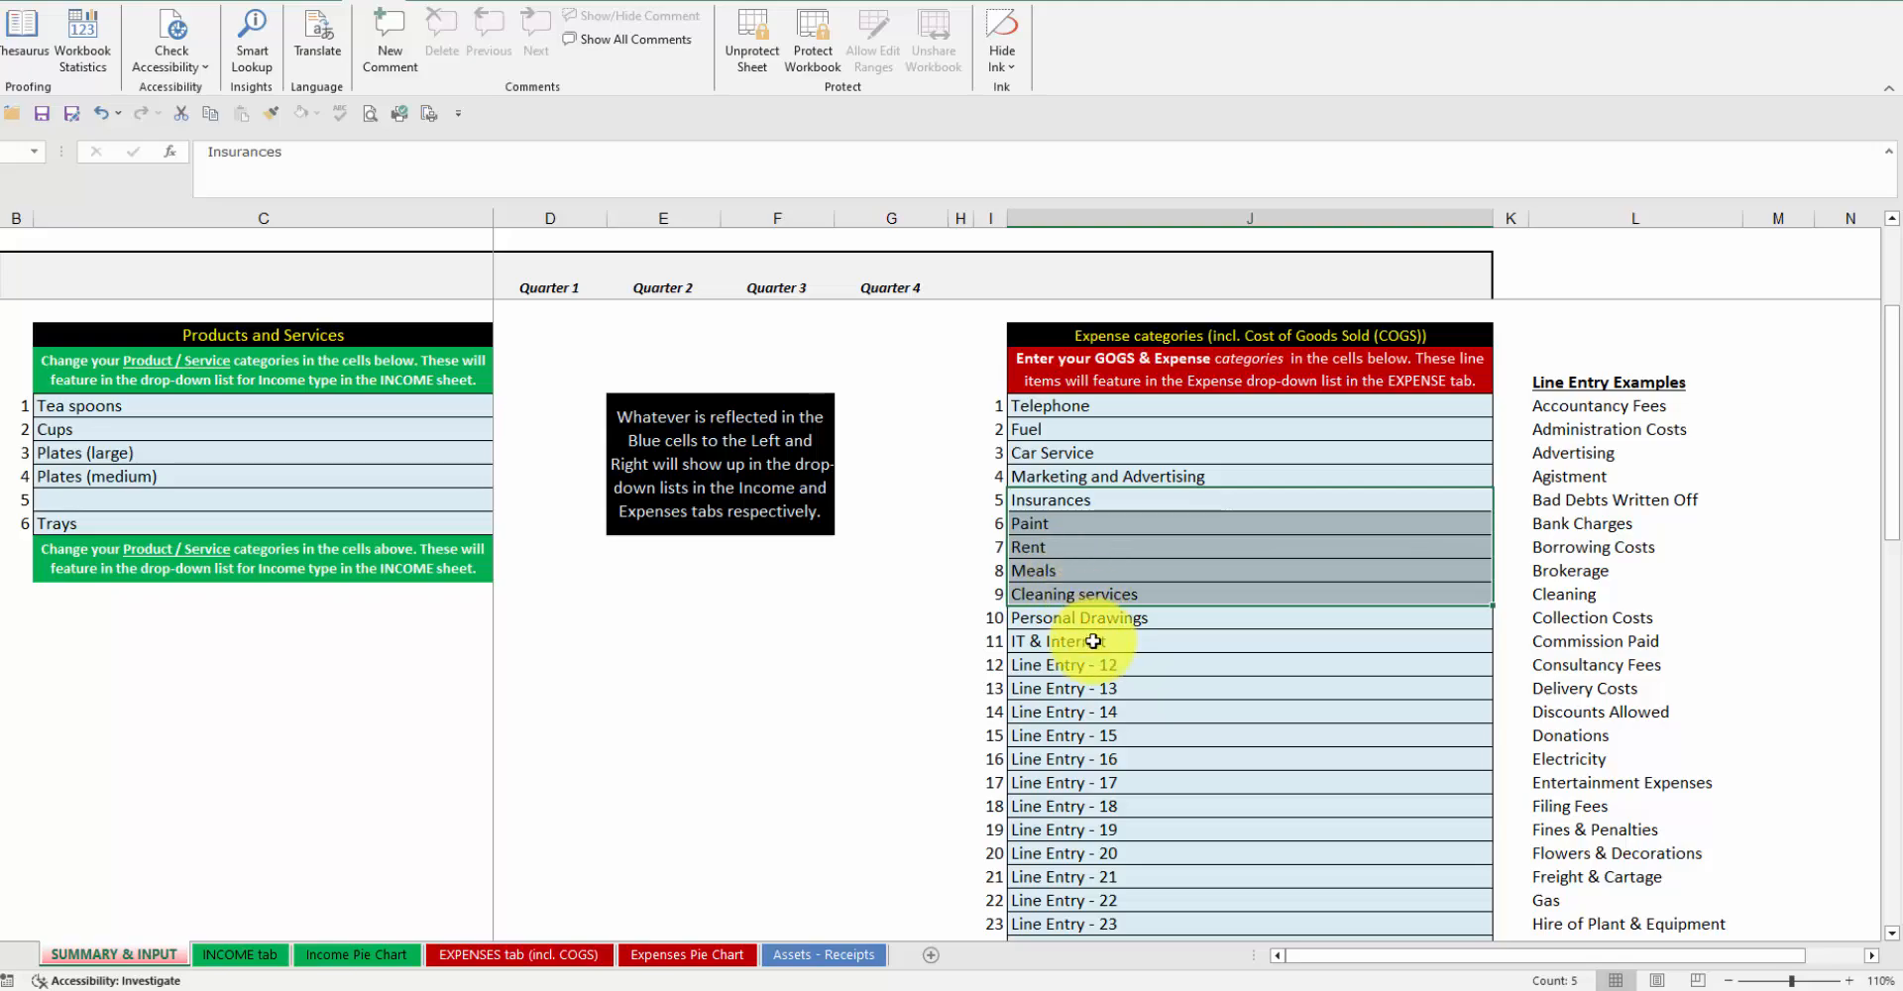
pyautogui.click(1105, 670)
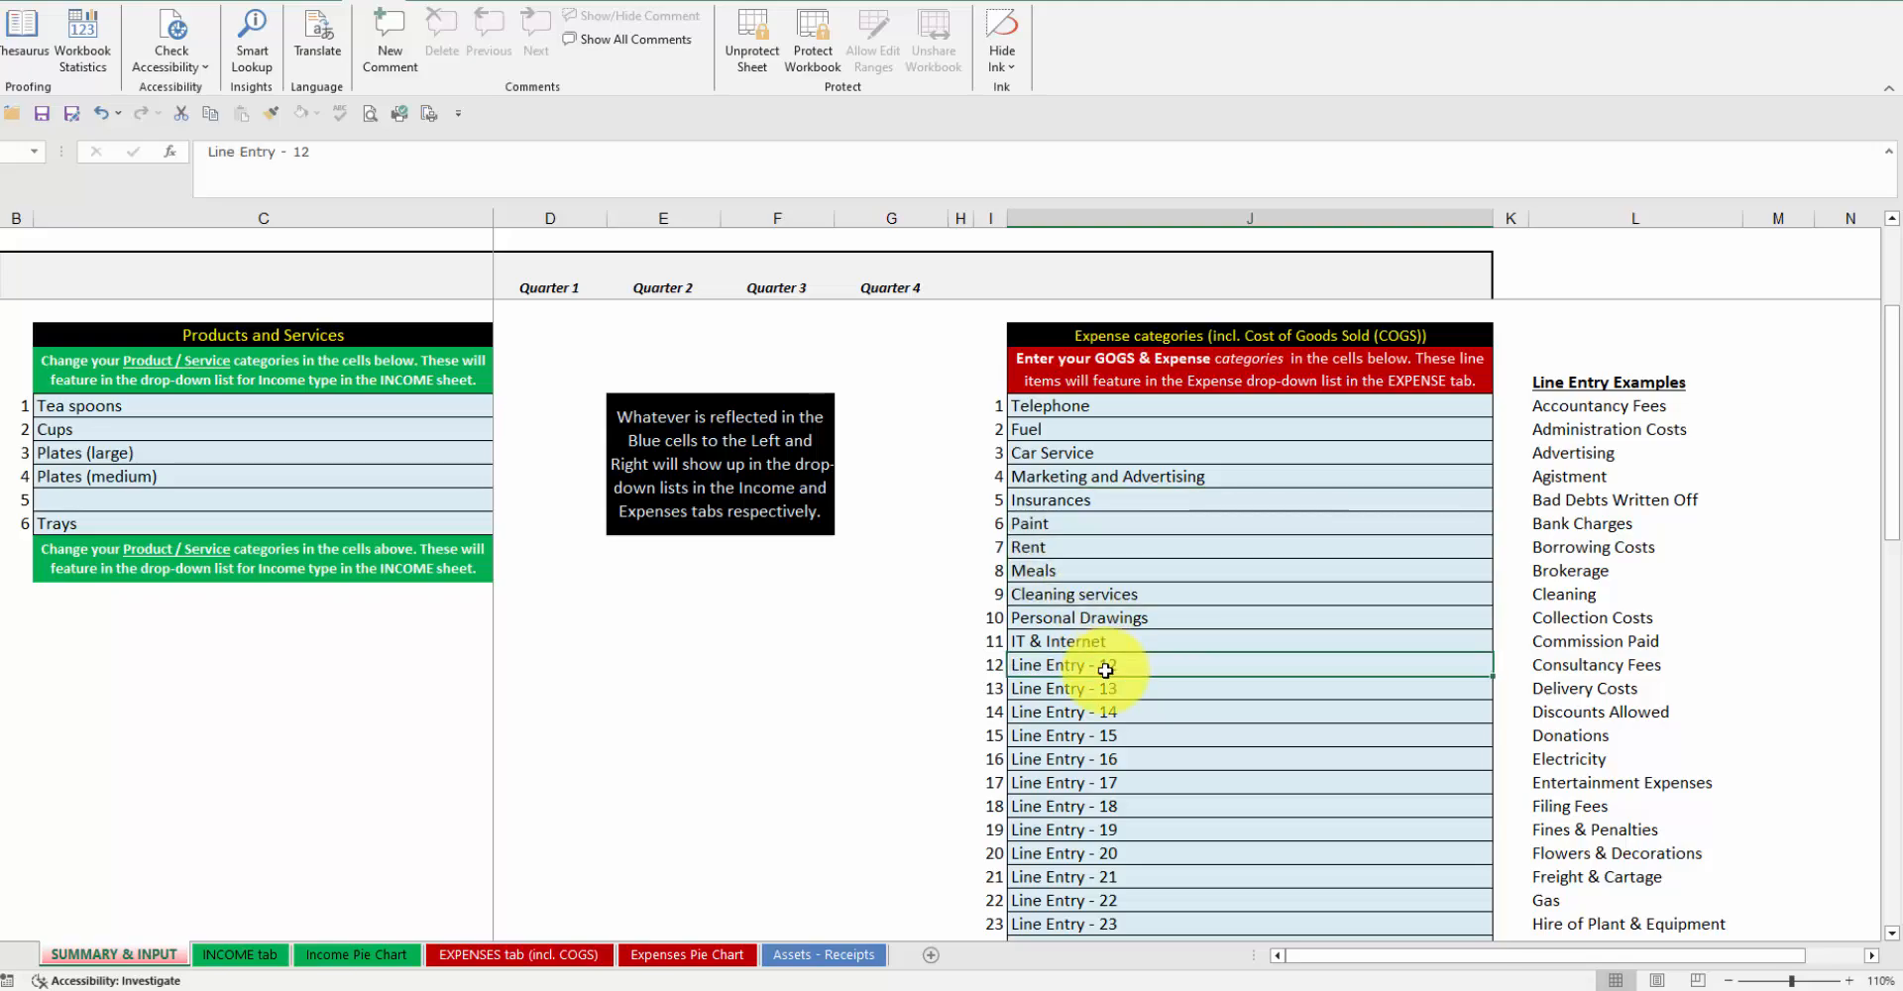
pyautogui.scroll(3, 1107, 670)
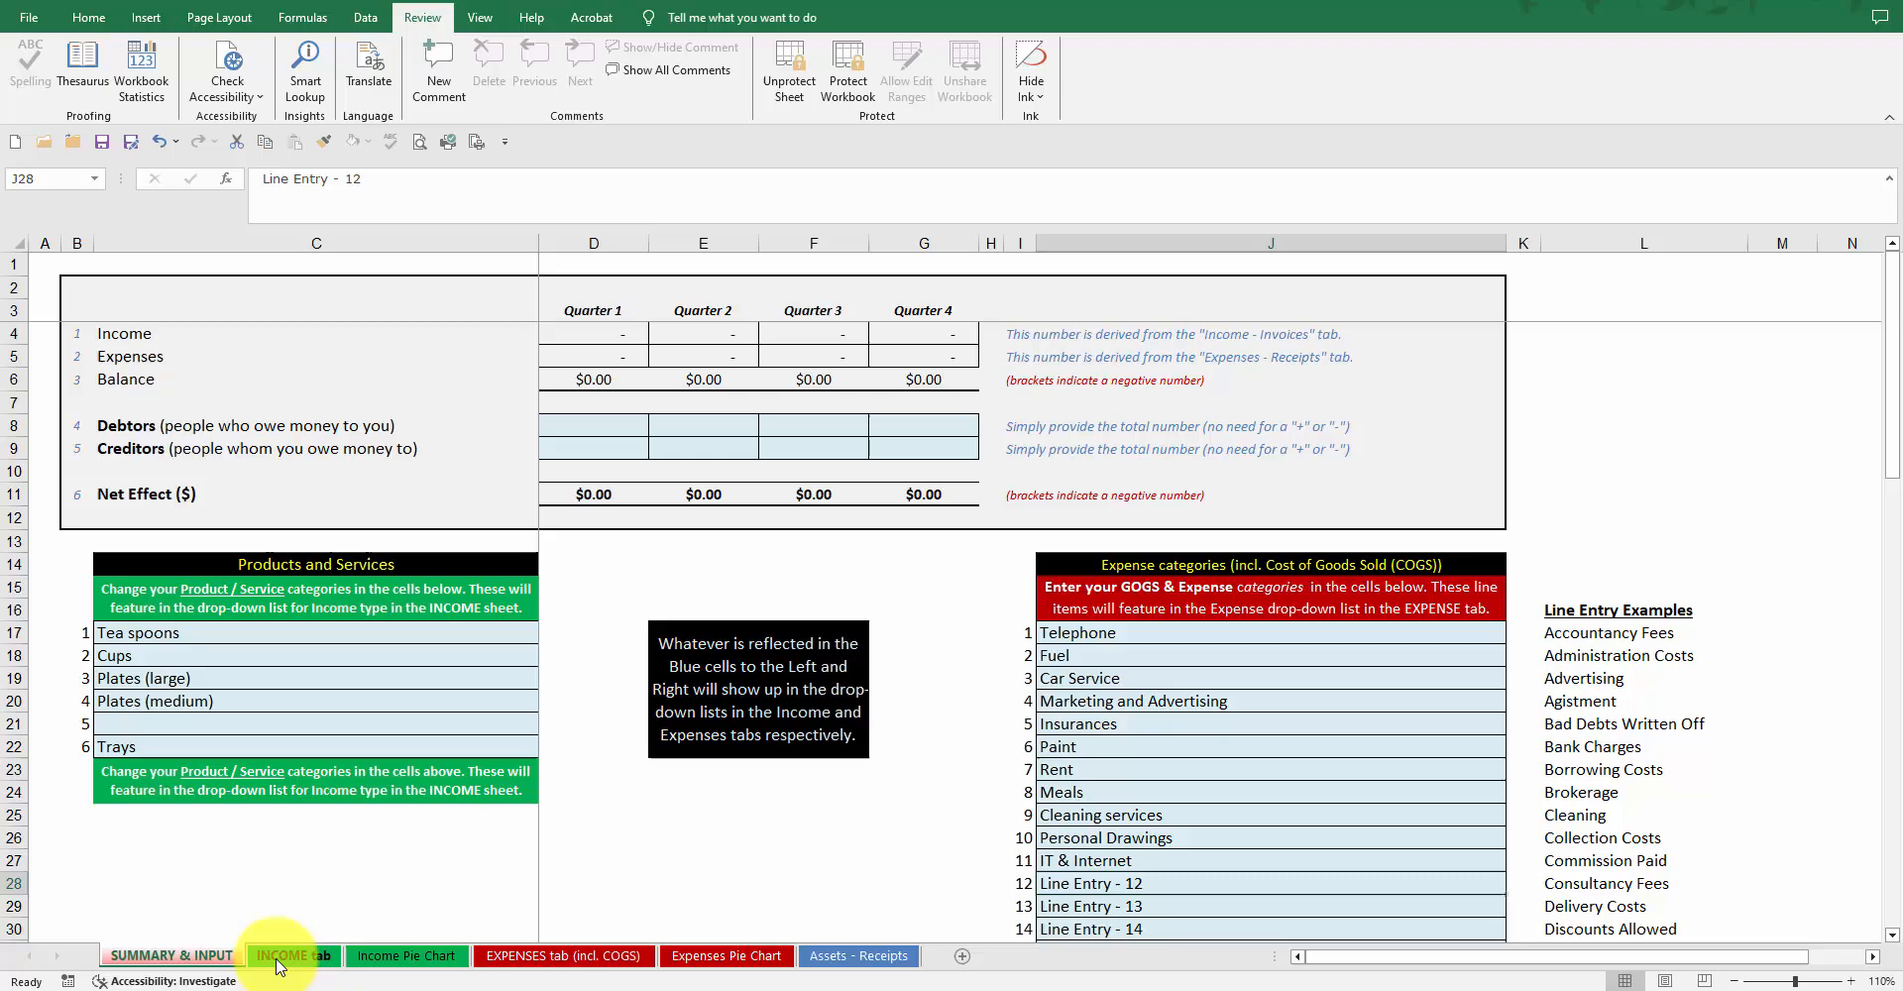
# Assign the 12-Jan-25 entry on the INCOME sheet to 1st Quarter and check the Quarter 1 income on SUMMARY & INPUT.
pyautogui.click(277, 956)
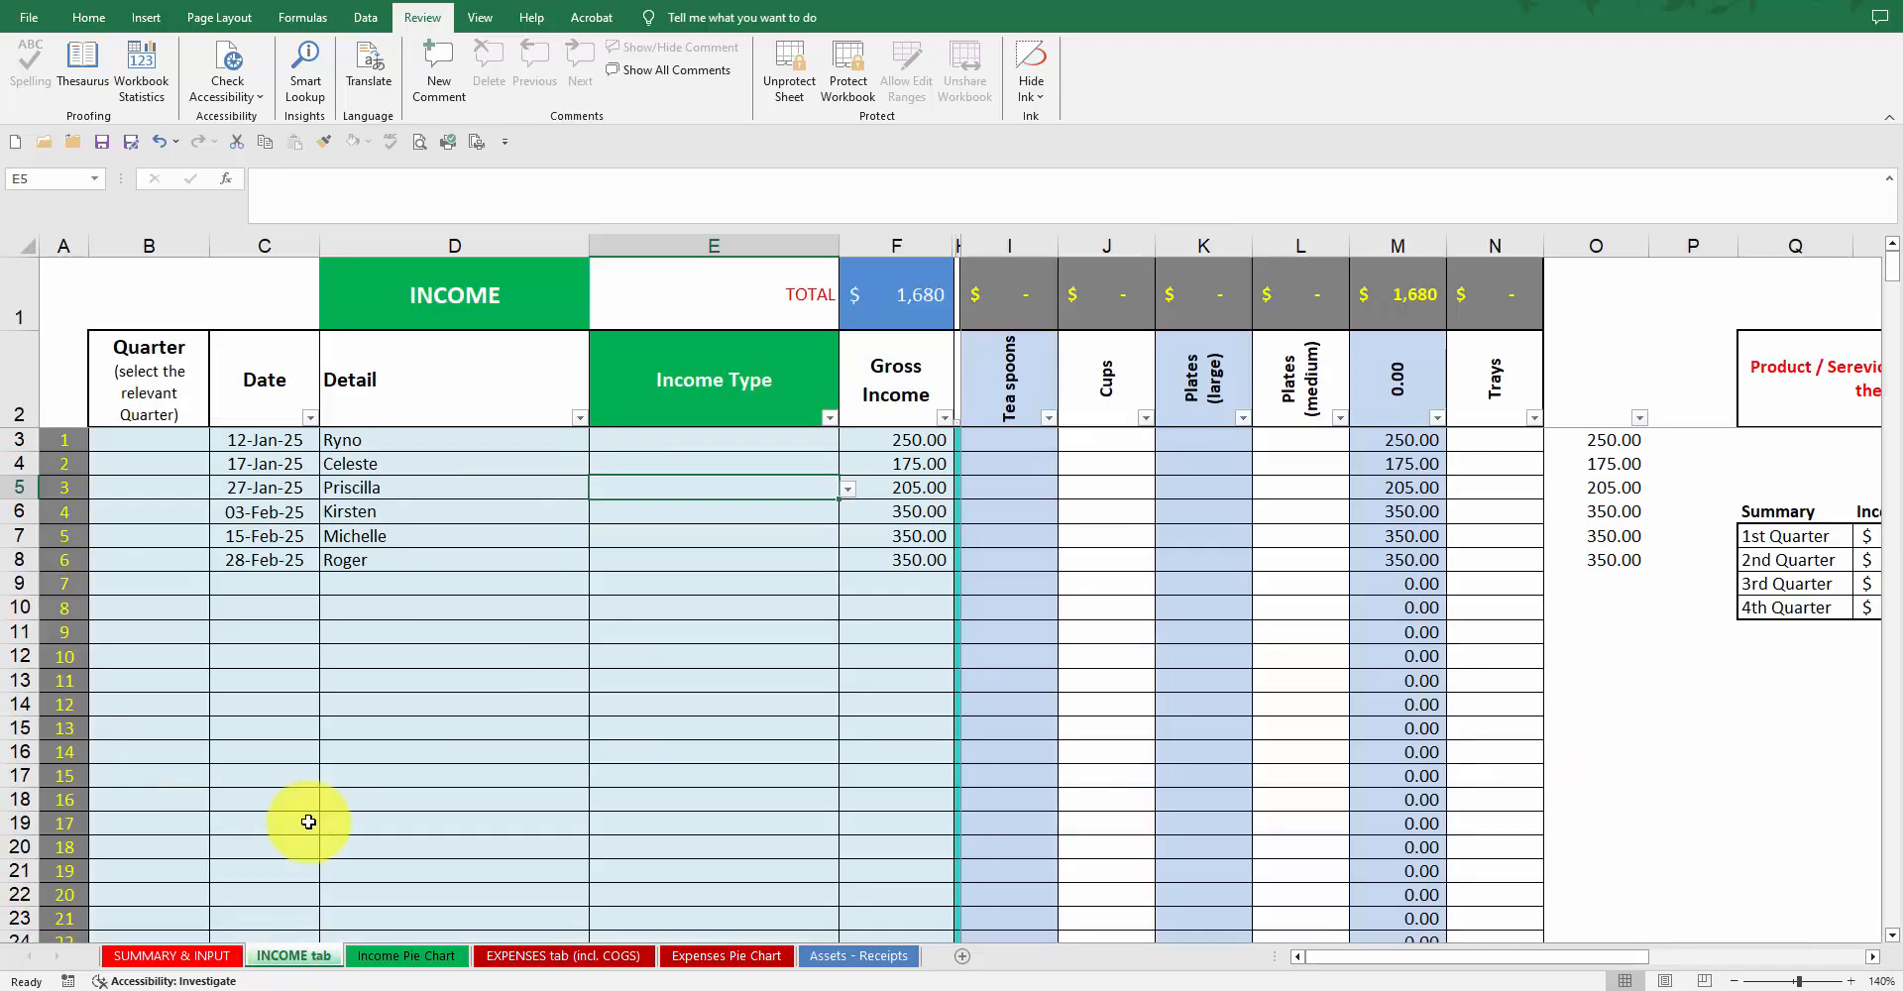
pyautogui.click(162, 442)
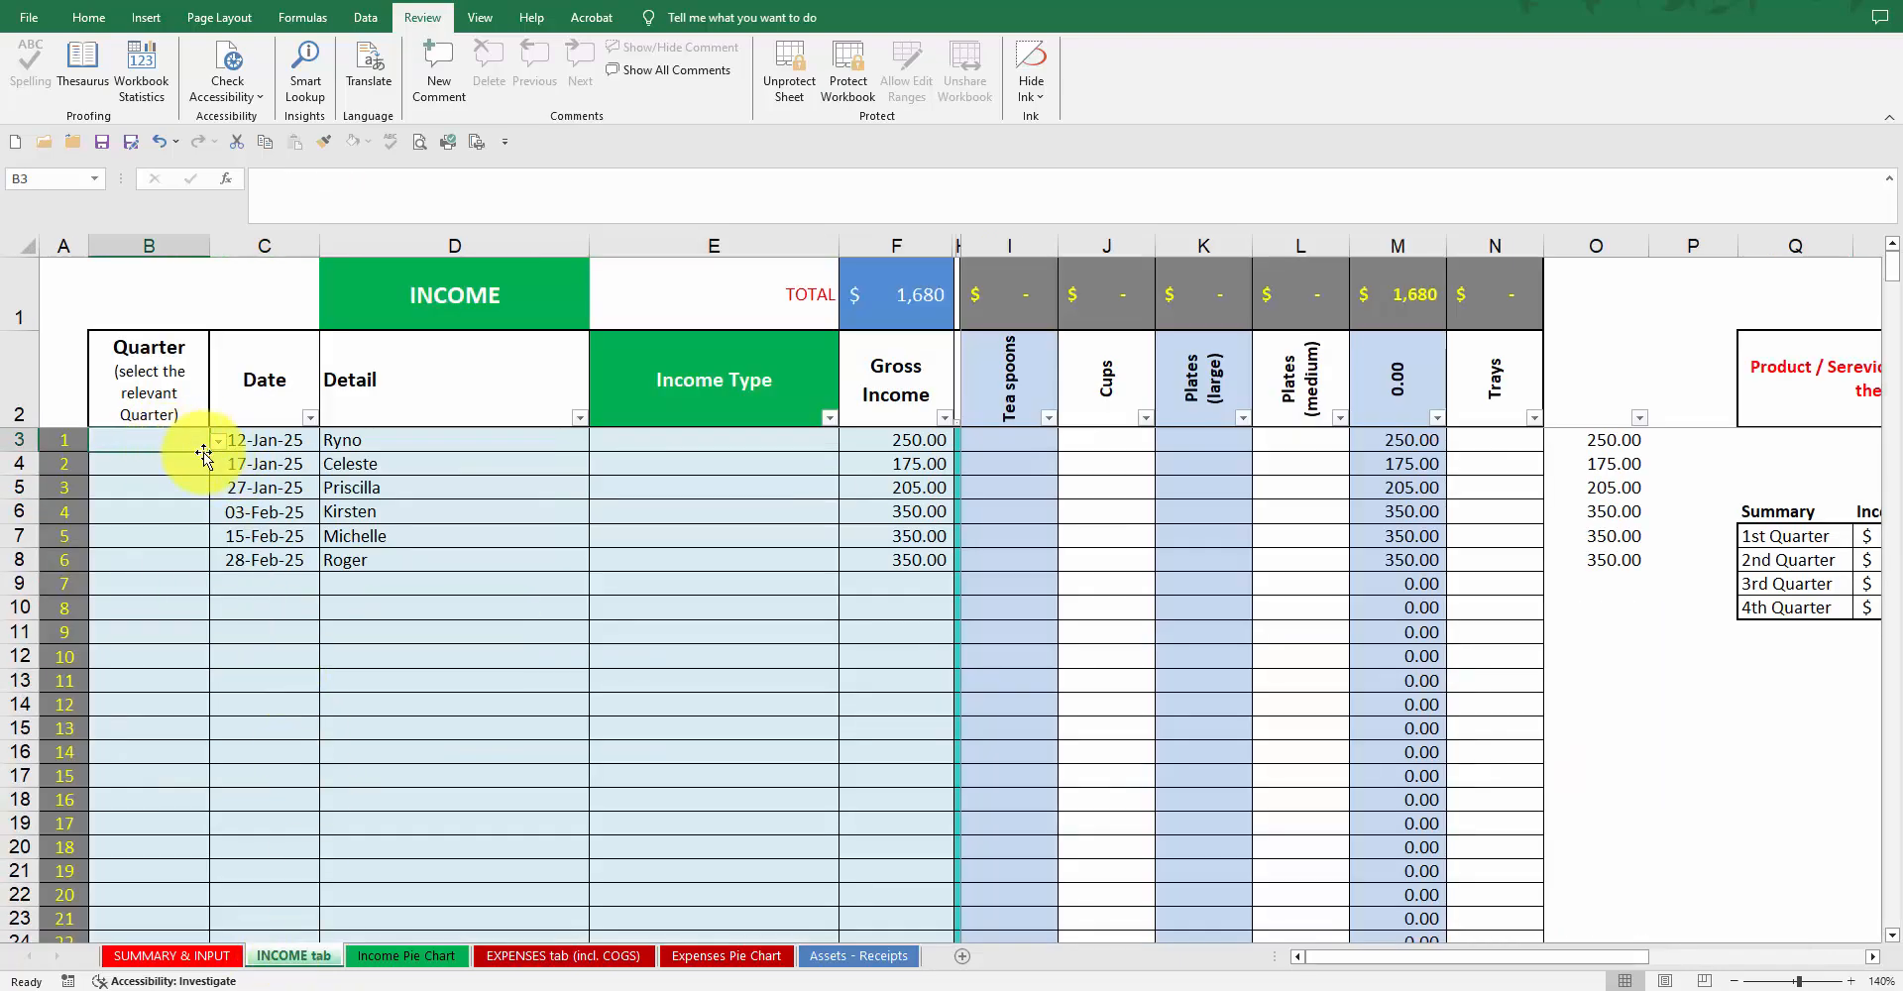
pyautogui.click(215, 442)
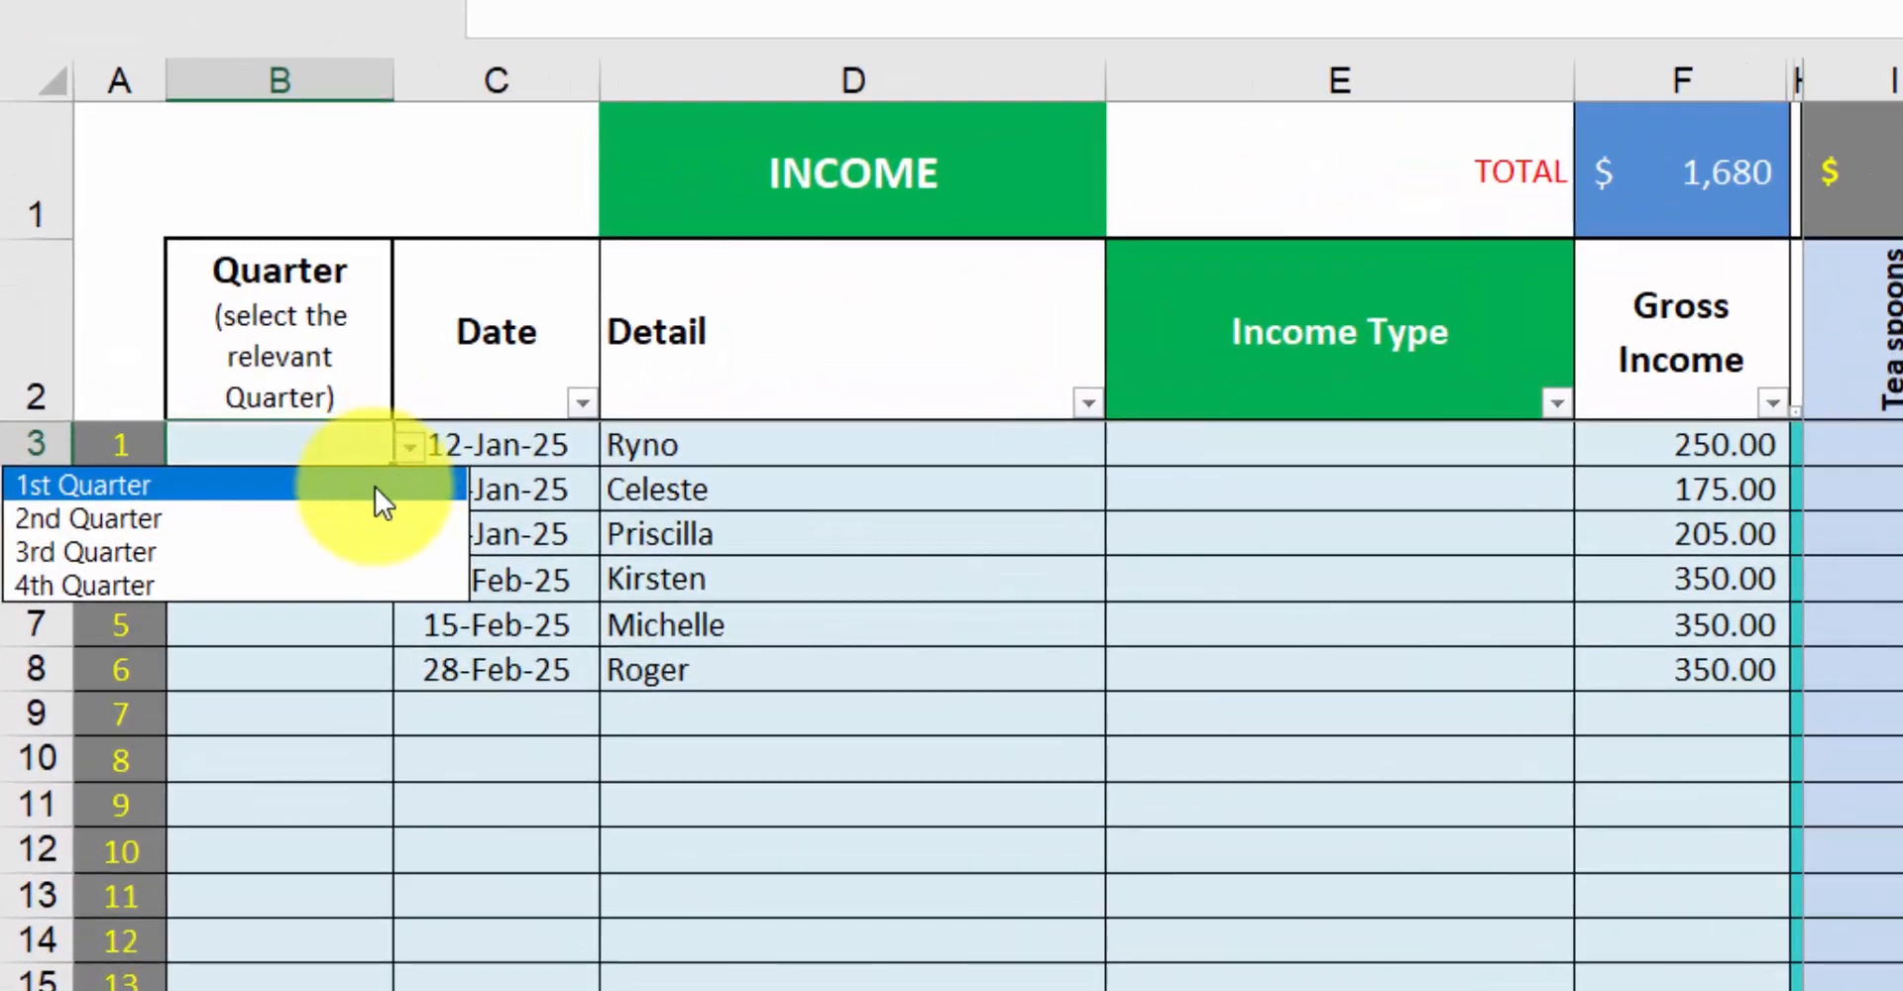
pyautogui.click(373, 485)
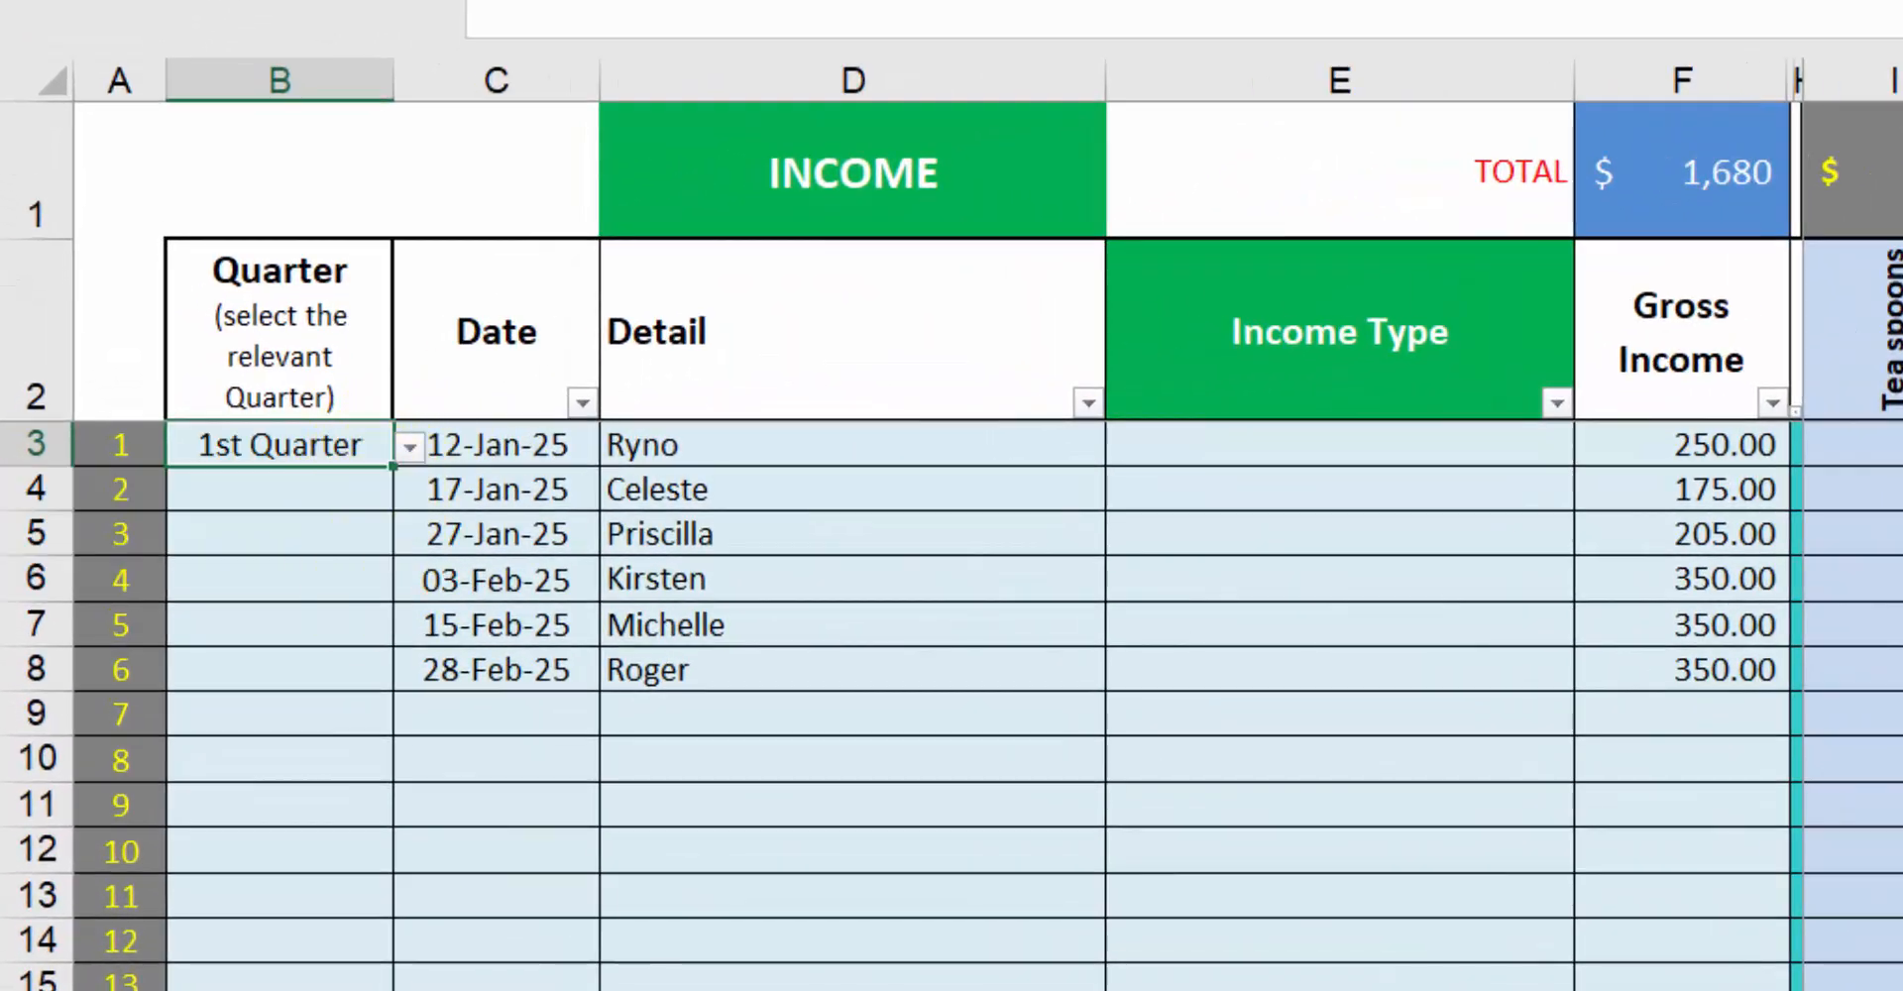
pyautogui.click(357, 989)
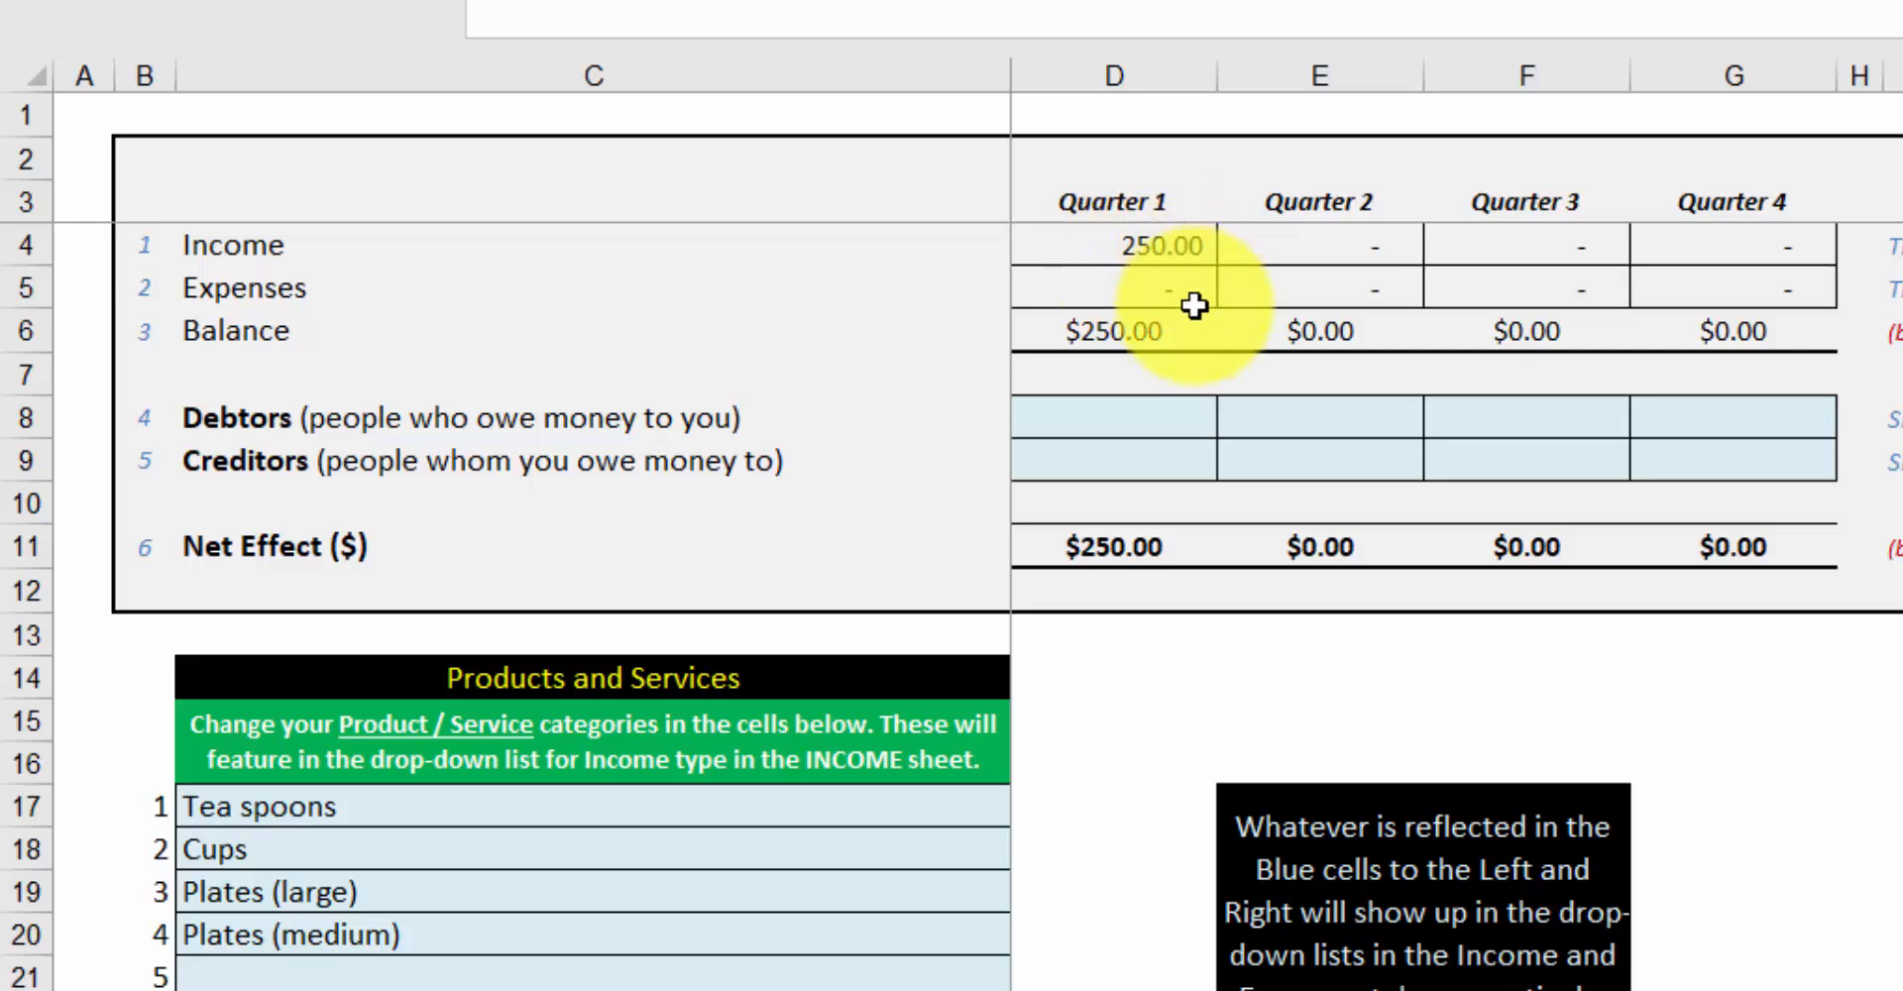
# Assign the 17-Jan-25 entry on the INCOME sheet to 1st Quarter and check the Quarter 1 income on SUMMARY & INPUT.
pyautogui.click(476, 989)
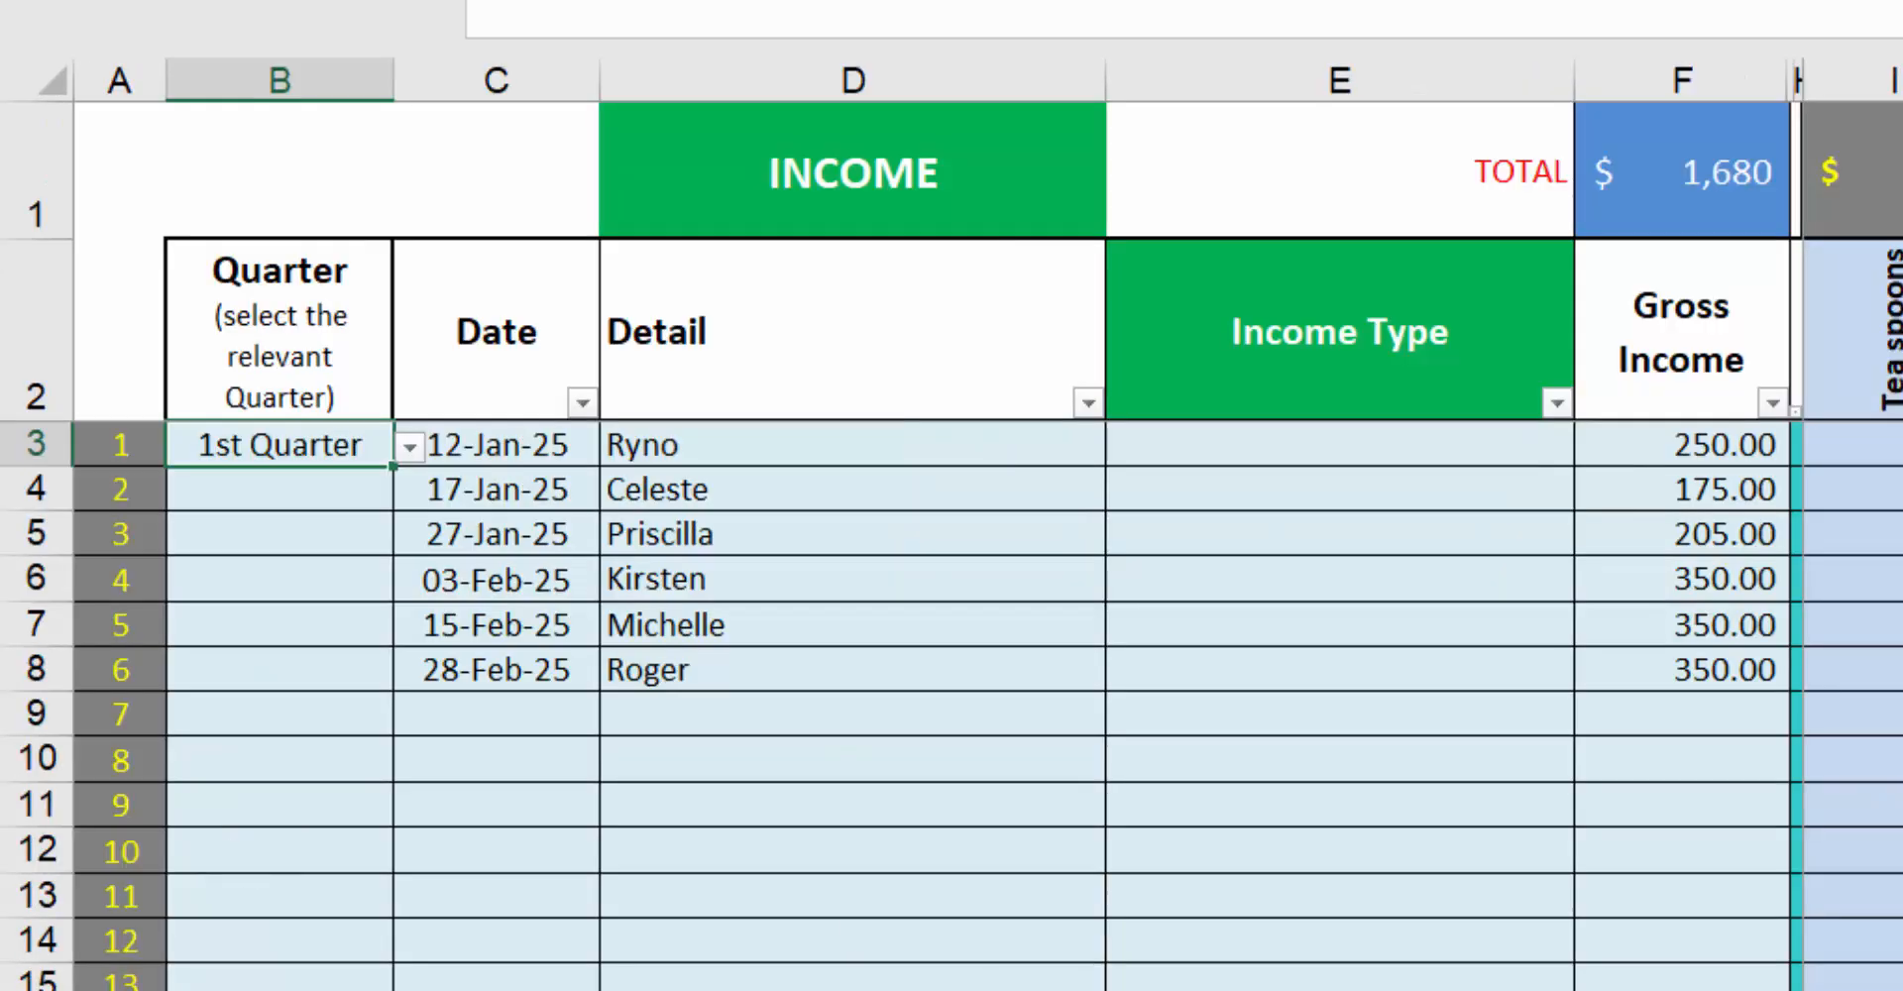
pyautogui.click(339, 491)
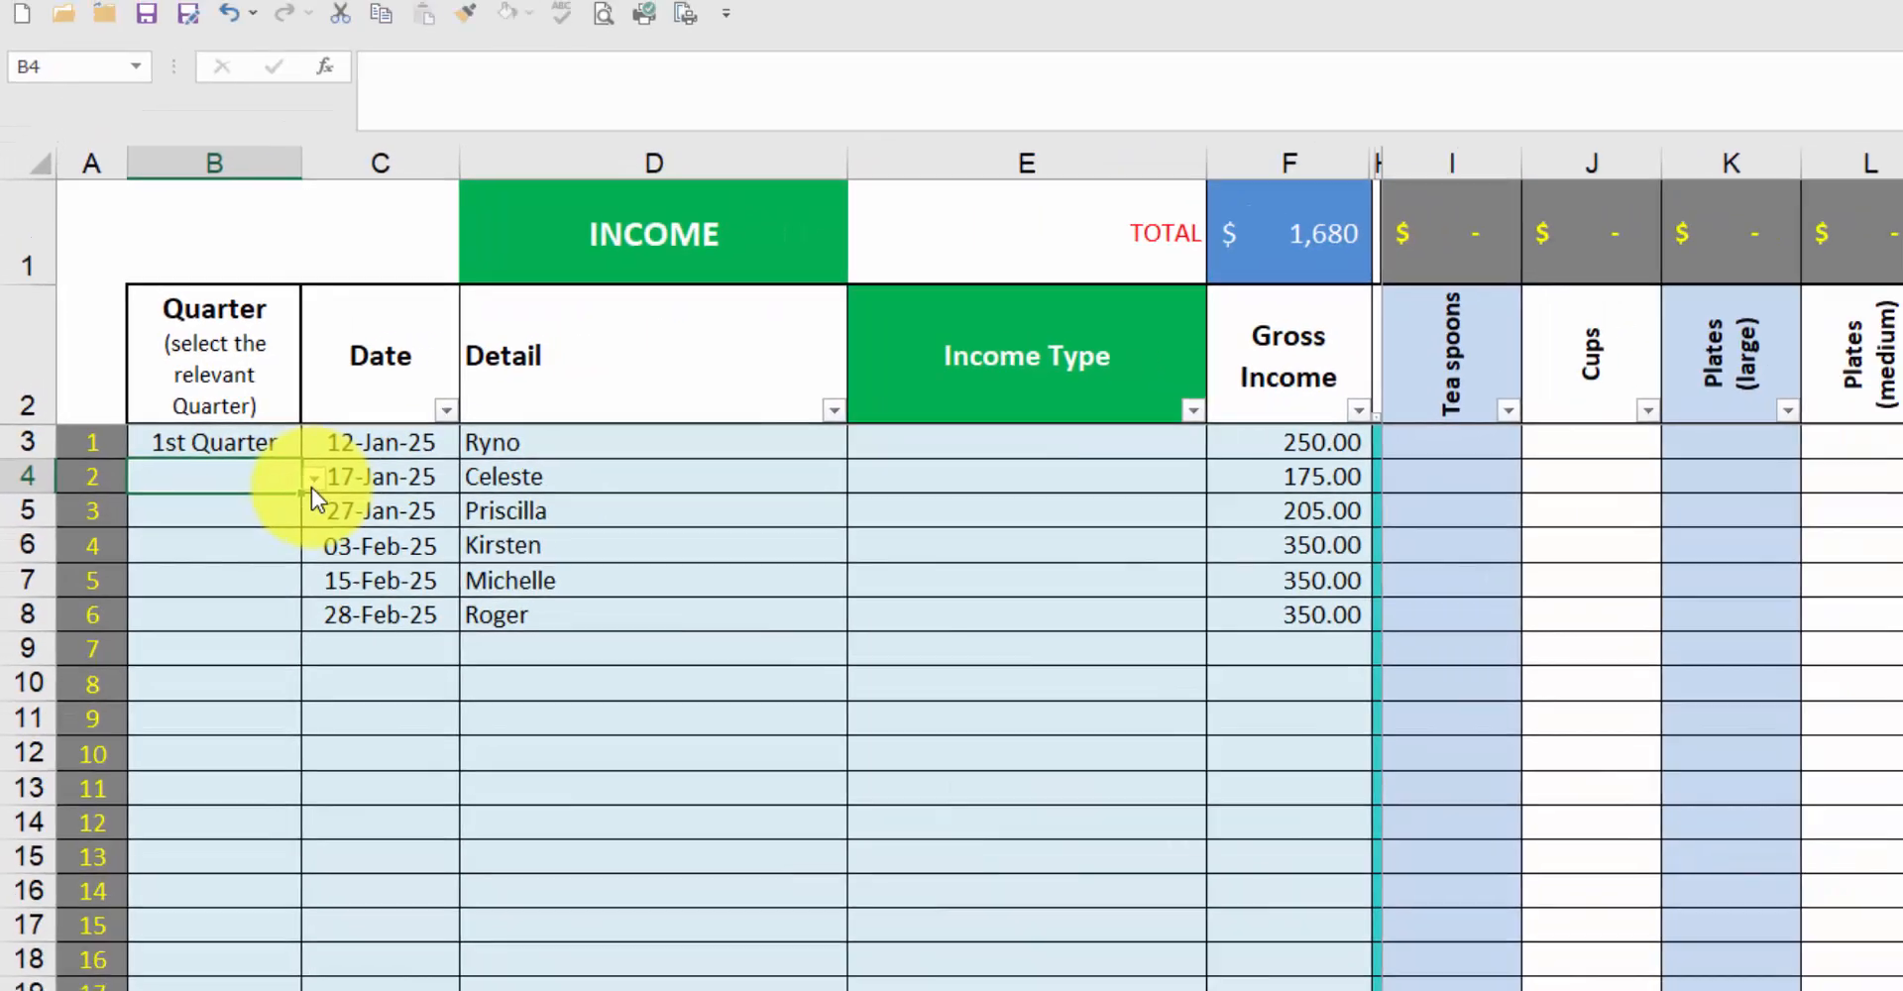
pyautogui.click(410, 492)
pyautogui.click(132, 487)
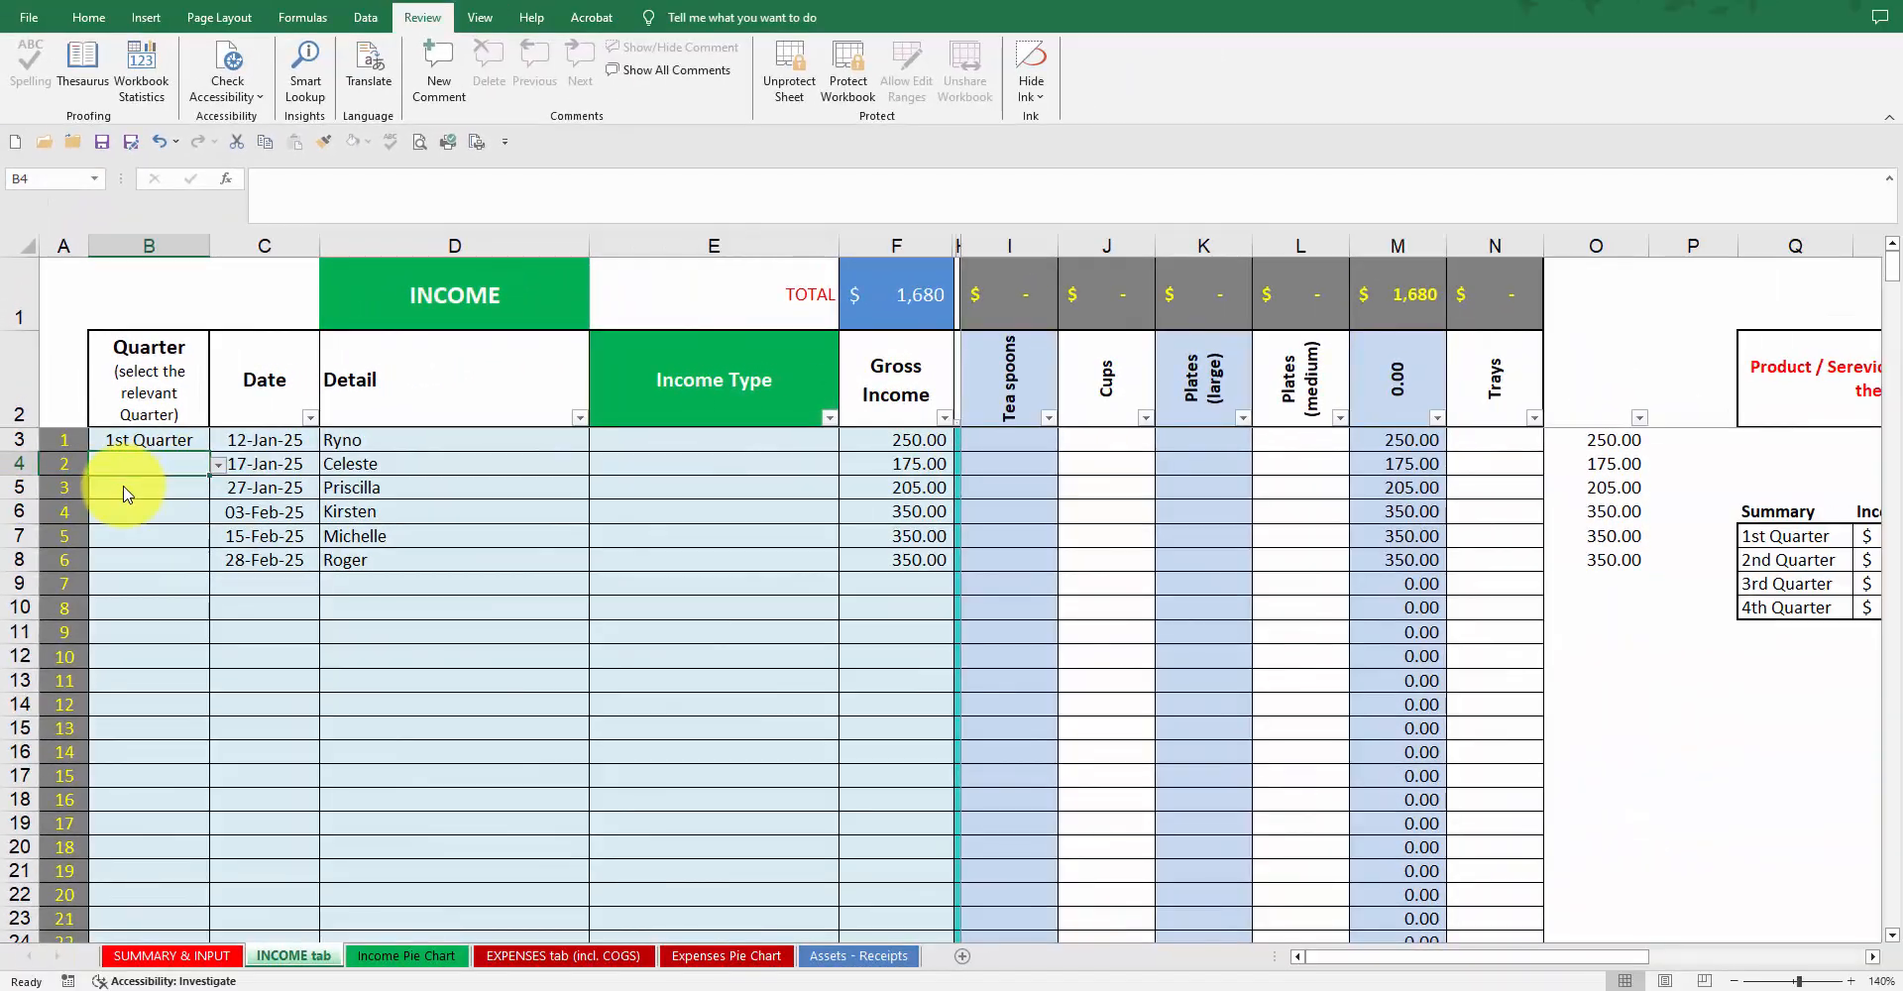
pyautogui.click(164, 957)
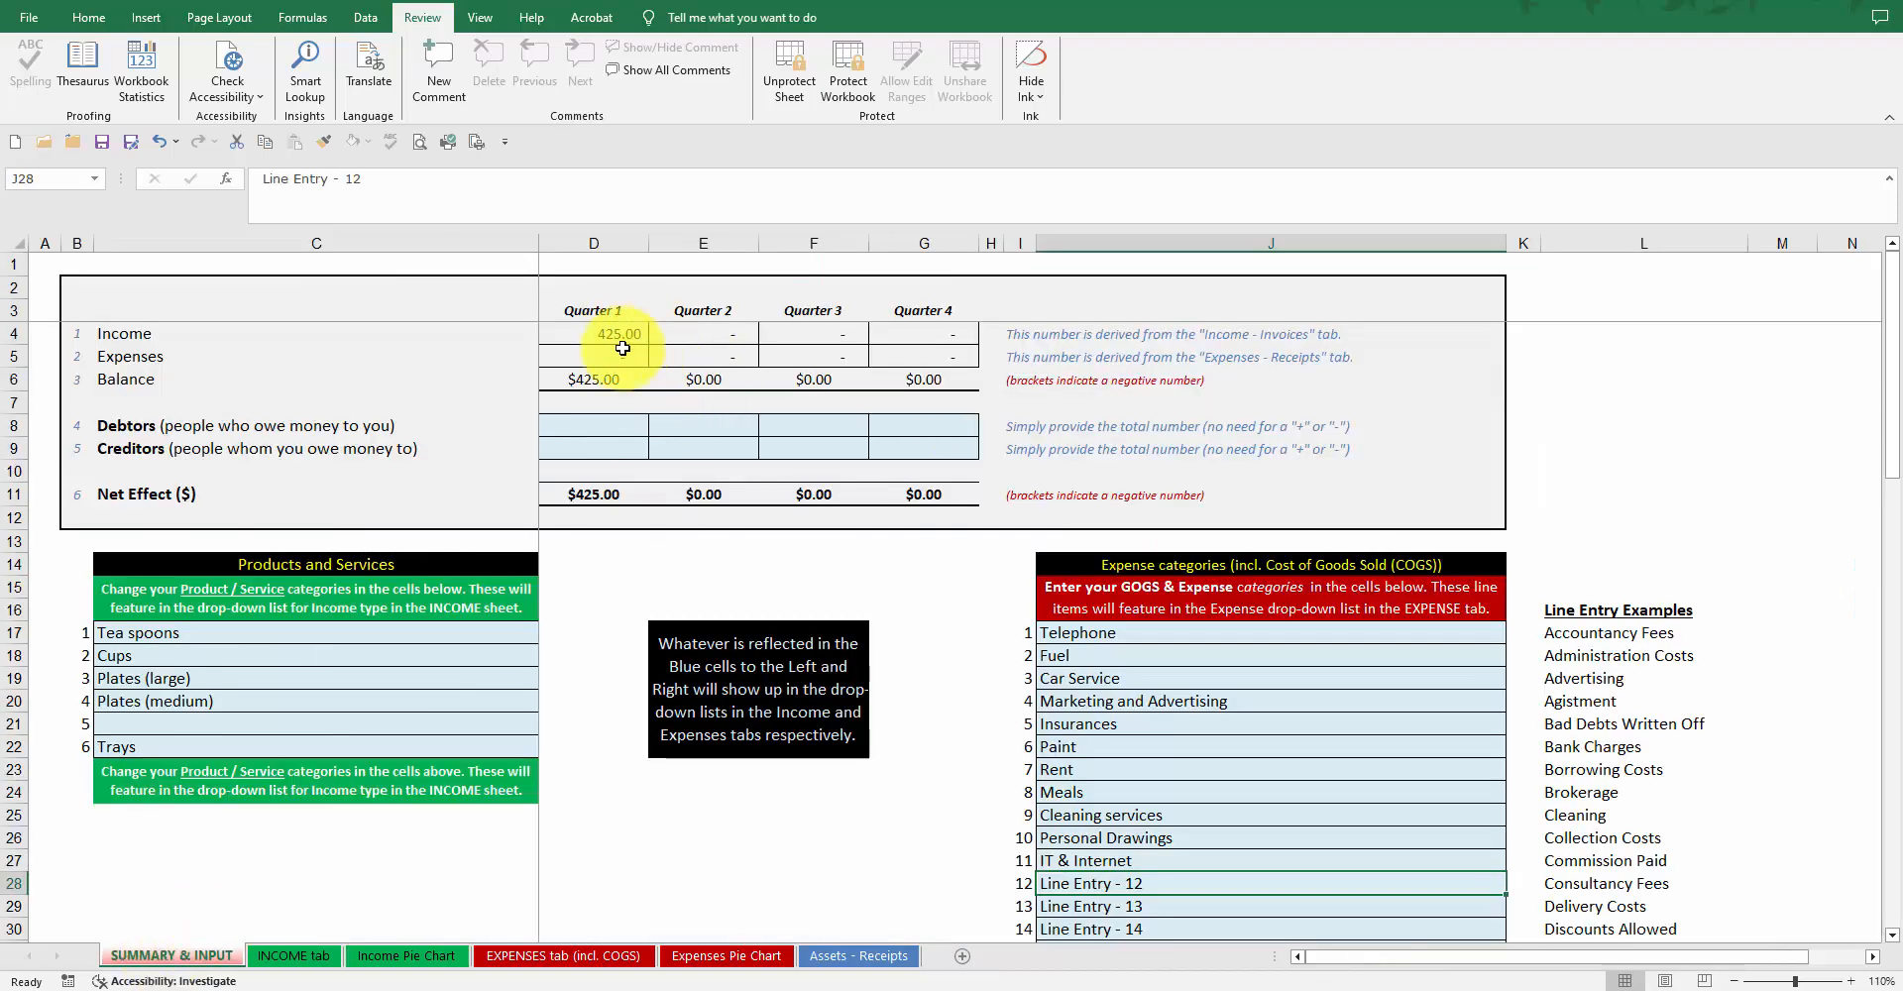
# Assign the 02-Jan-25 Shell entry on the EXPENSES sheet to 1st Quarter and check the Quarter 1 expenses on SUMMARY & INPUT.
pyautogui.click(287, 955)
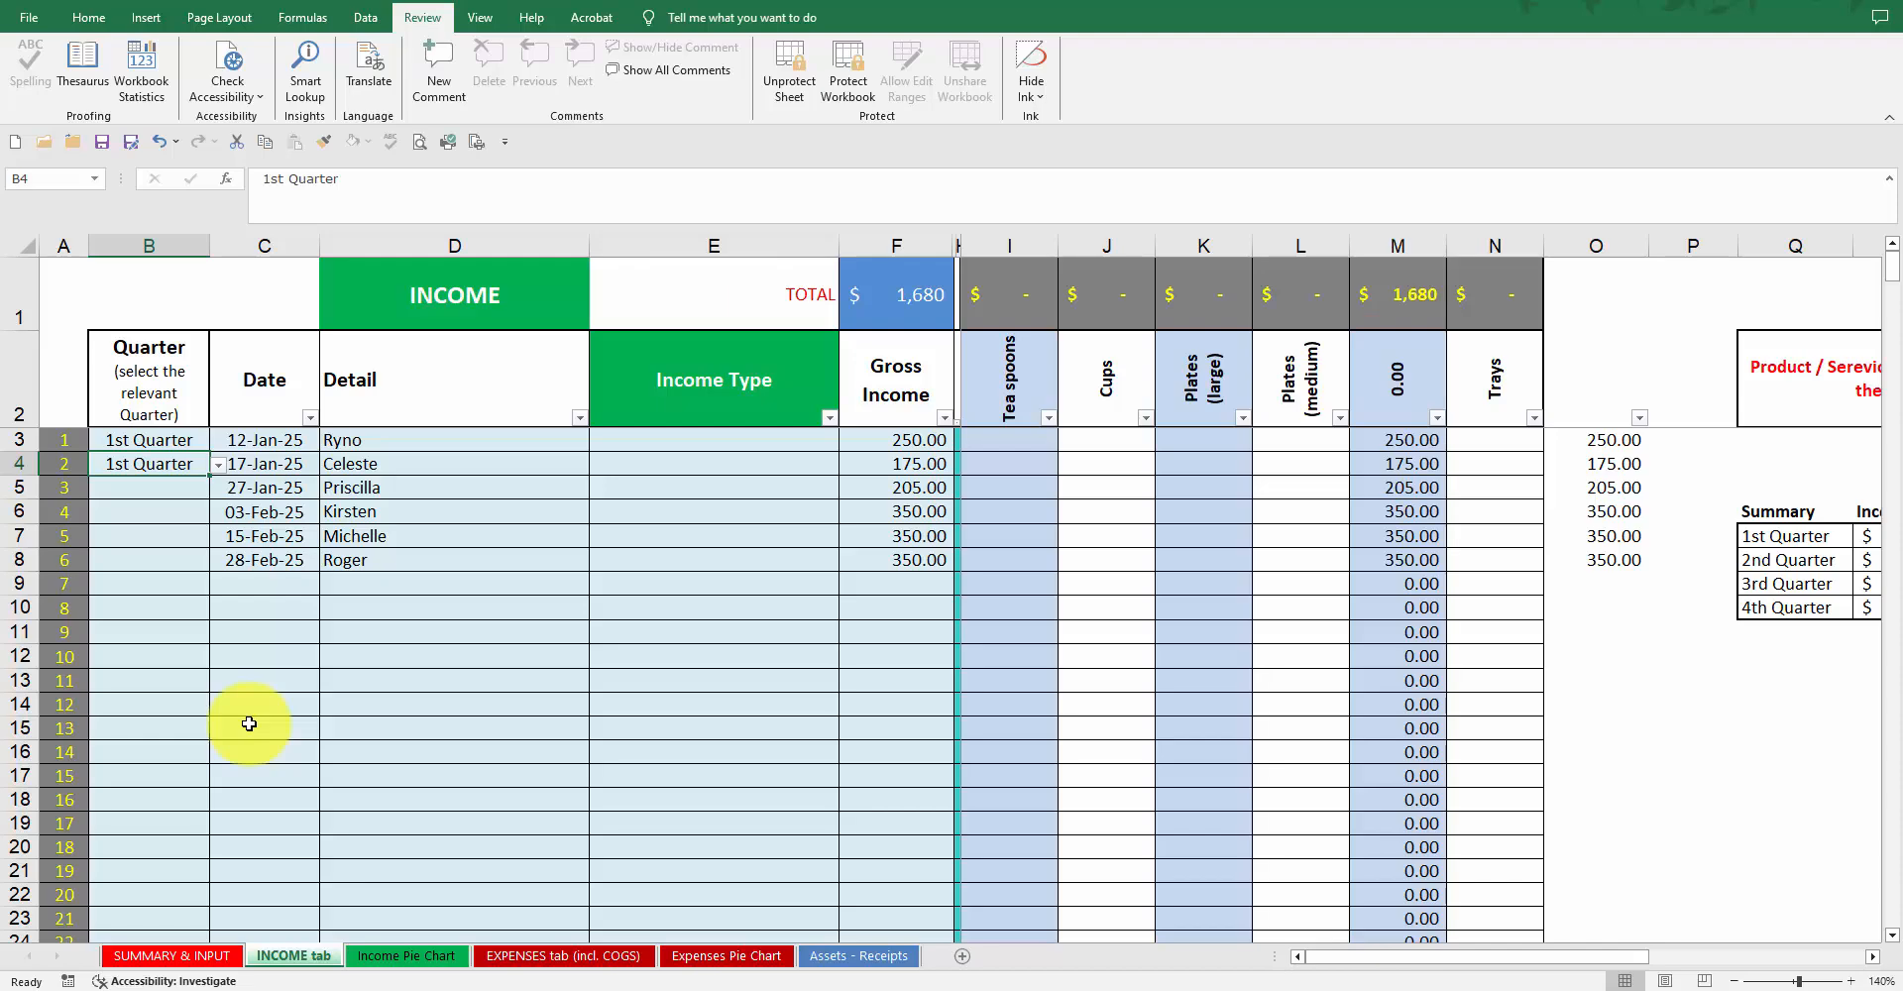
pyautogui.click(500, 957)
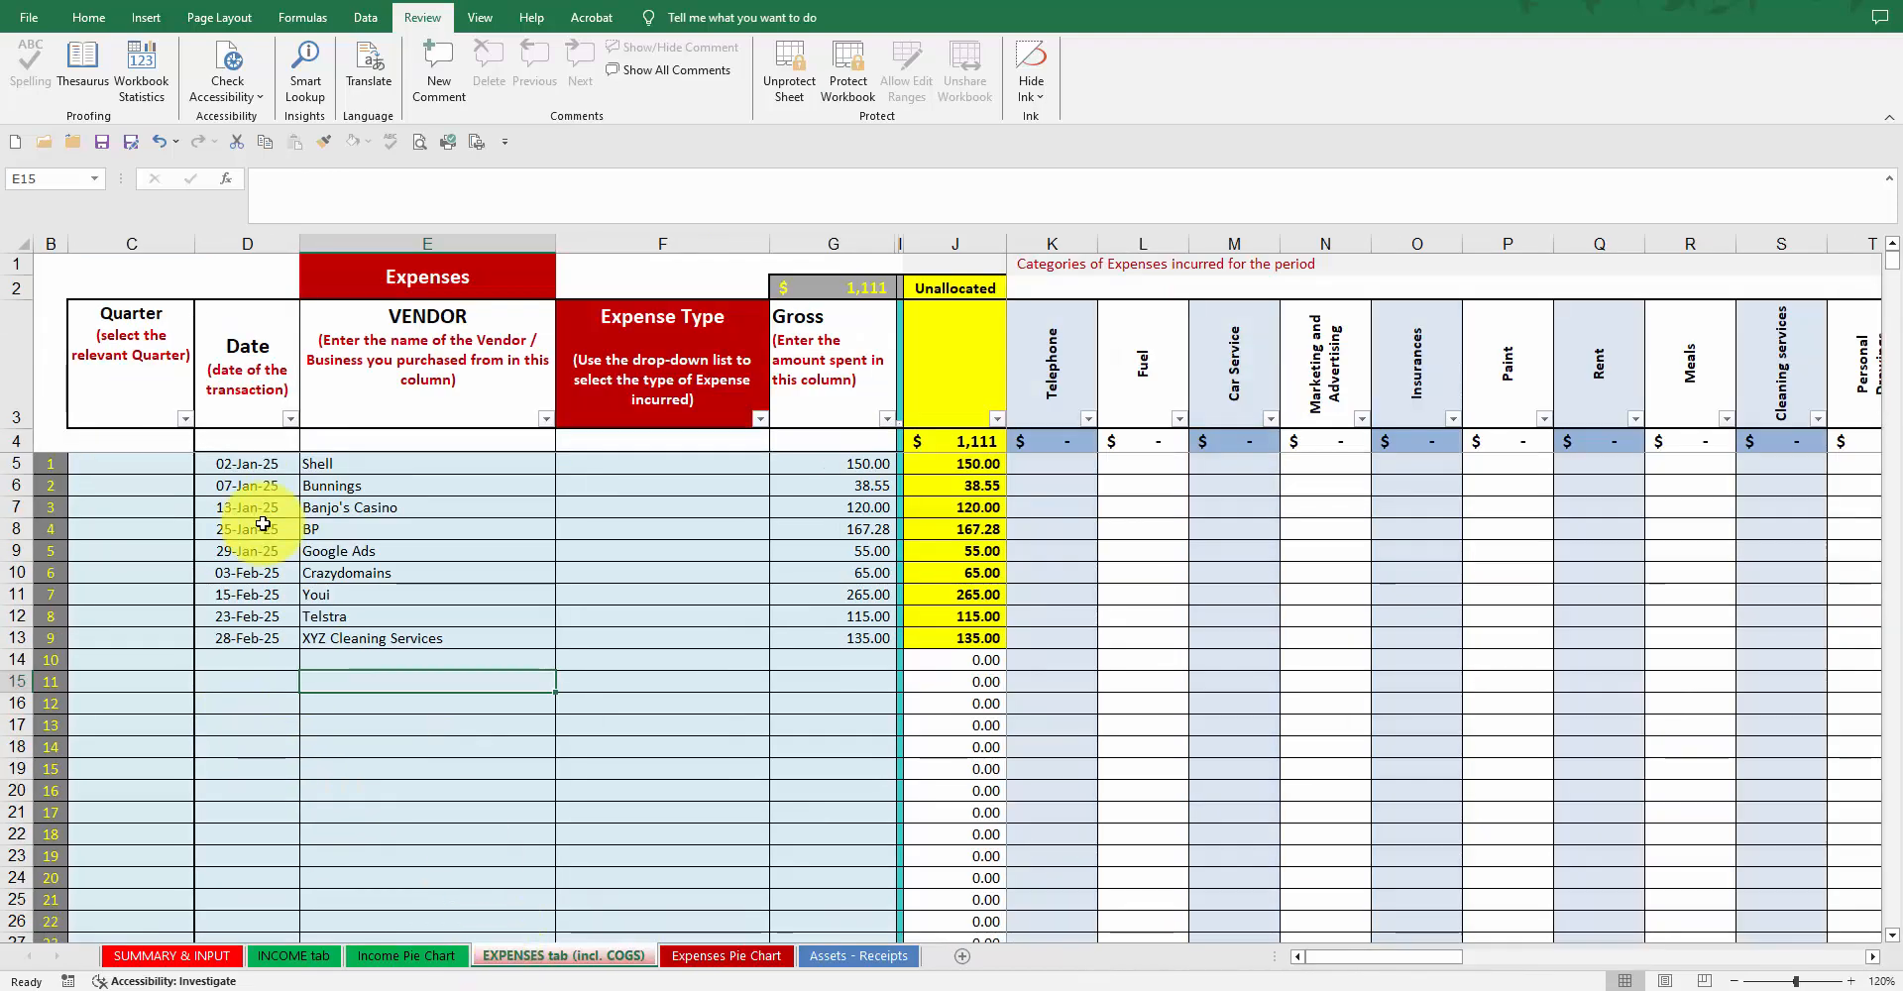
pyautogui.click(142, 465)
pyautogui.click(203, 463)
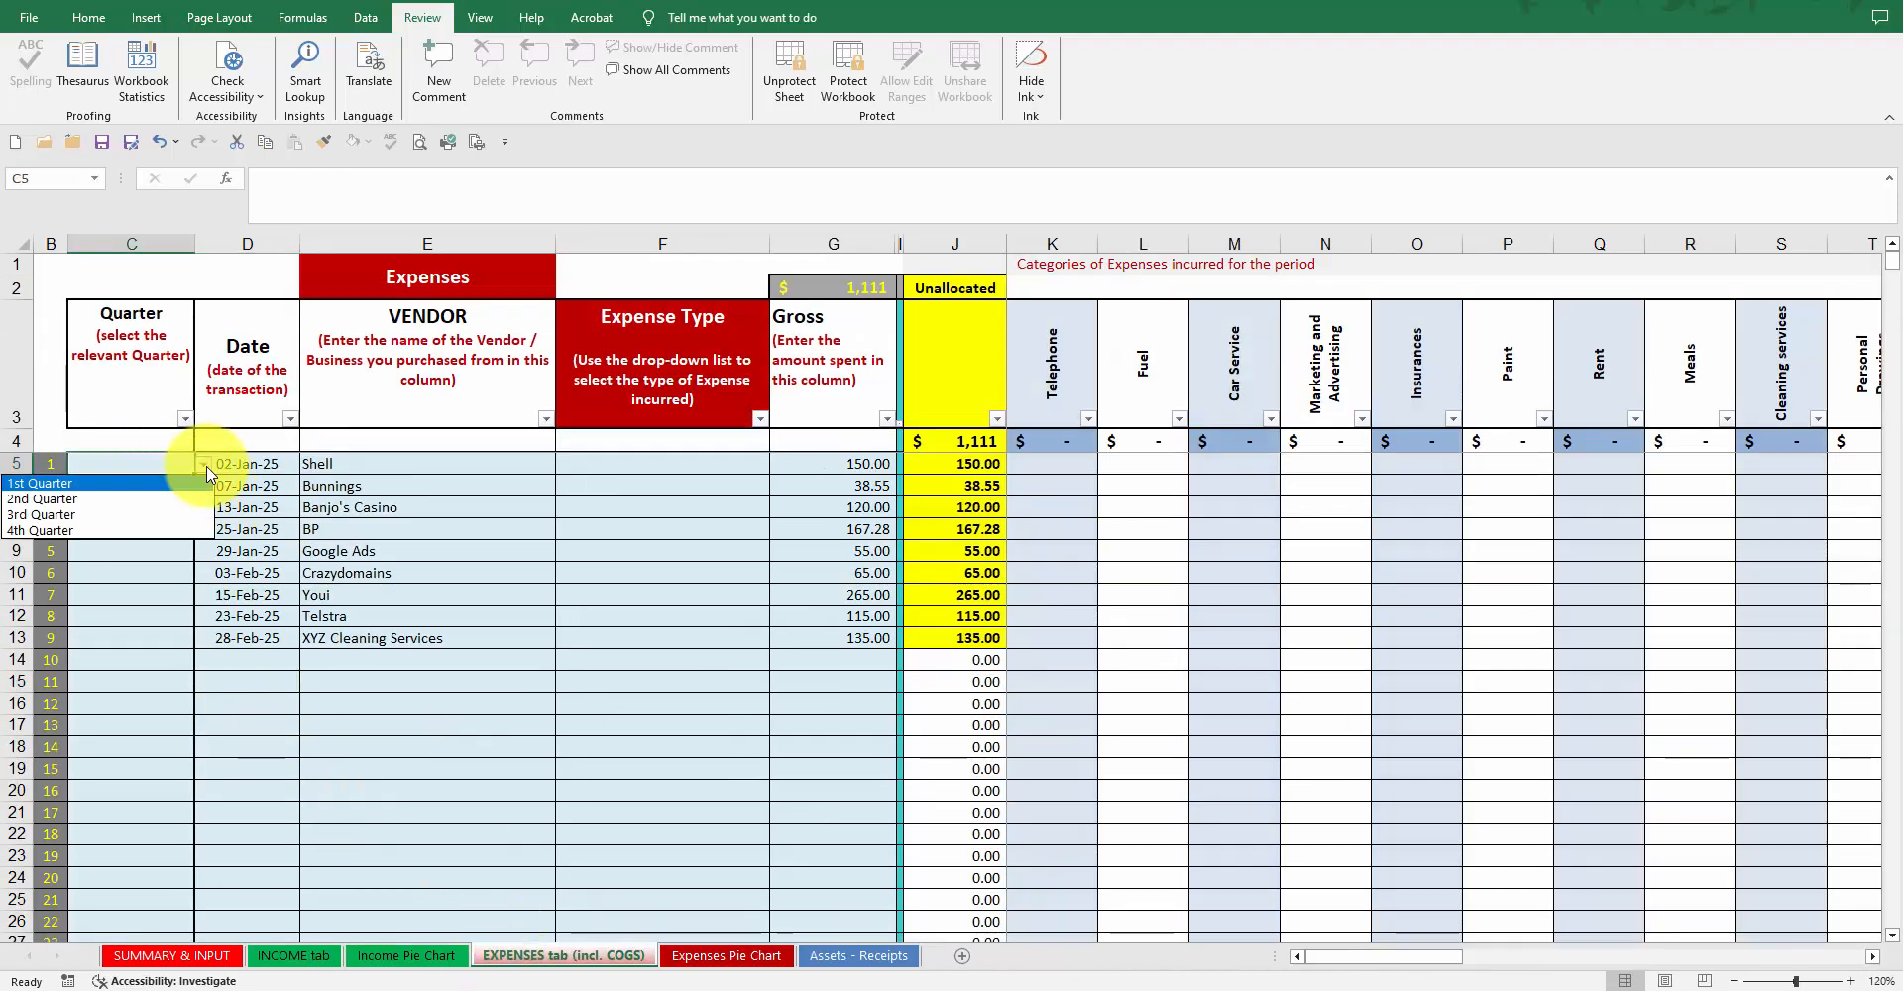
pyautogui.click(142, 484)
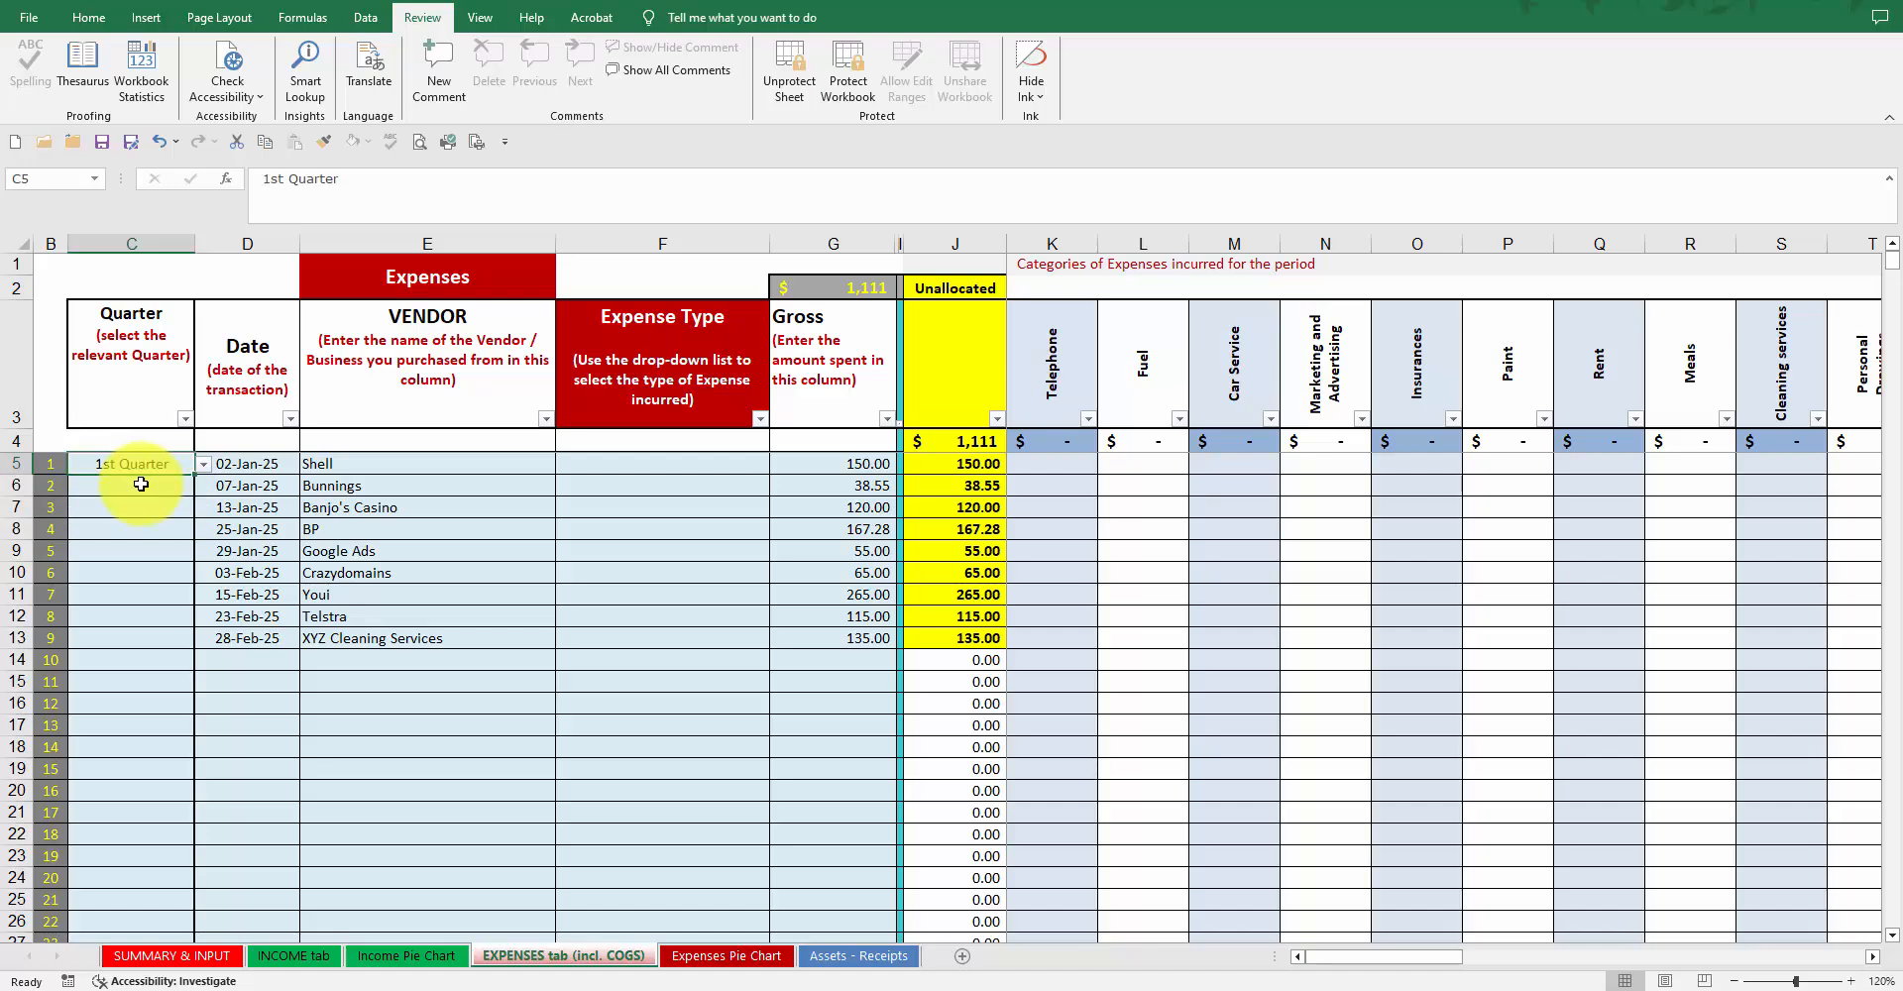
pyautogui.click(168, 956)
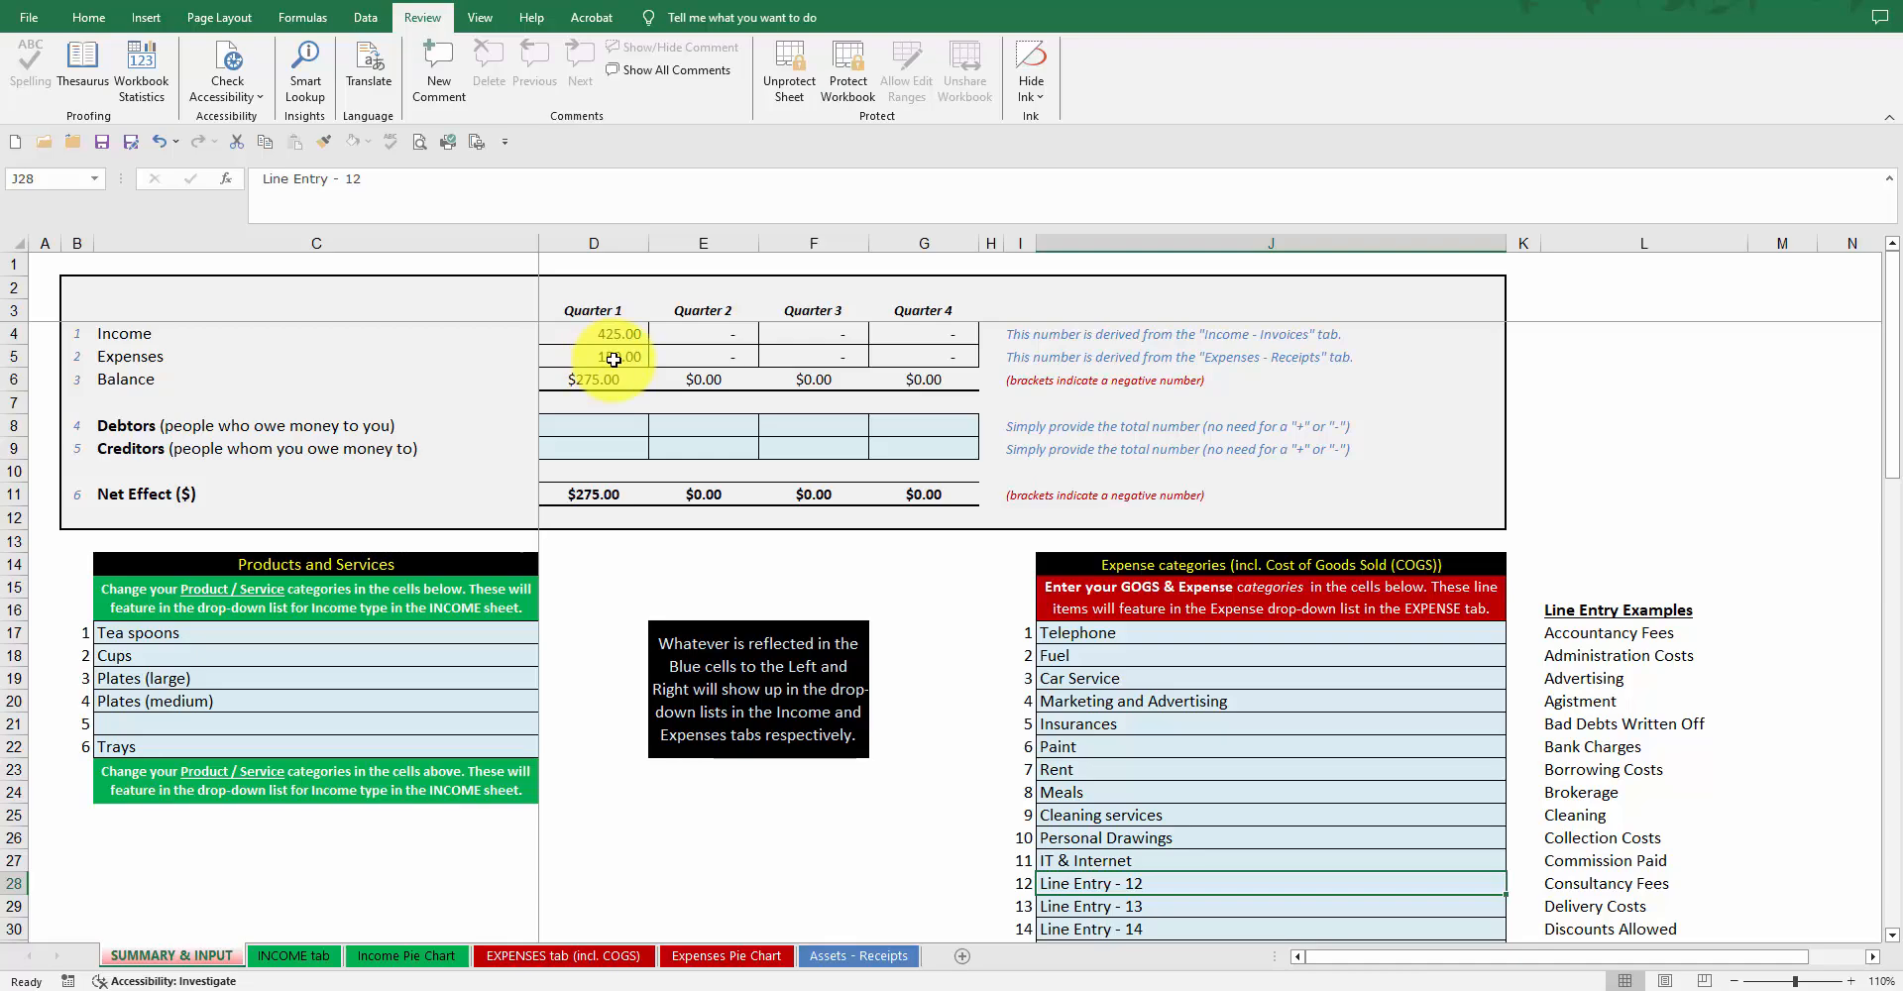
# Set the income type of the 12-Jan-25 entry on the INCOME sheet to Plates (medium).
pyautogui.click(284, 957)
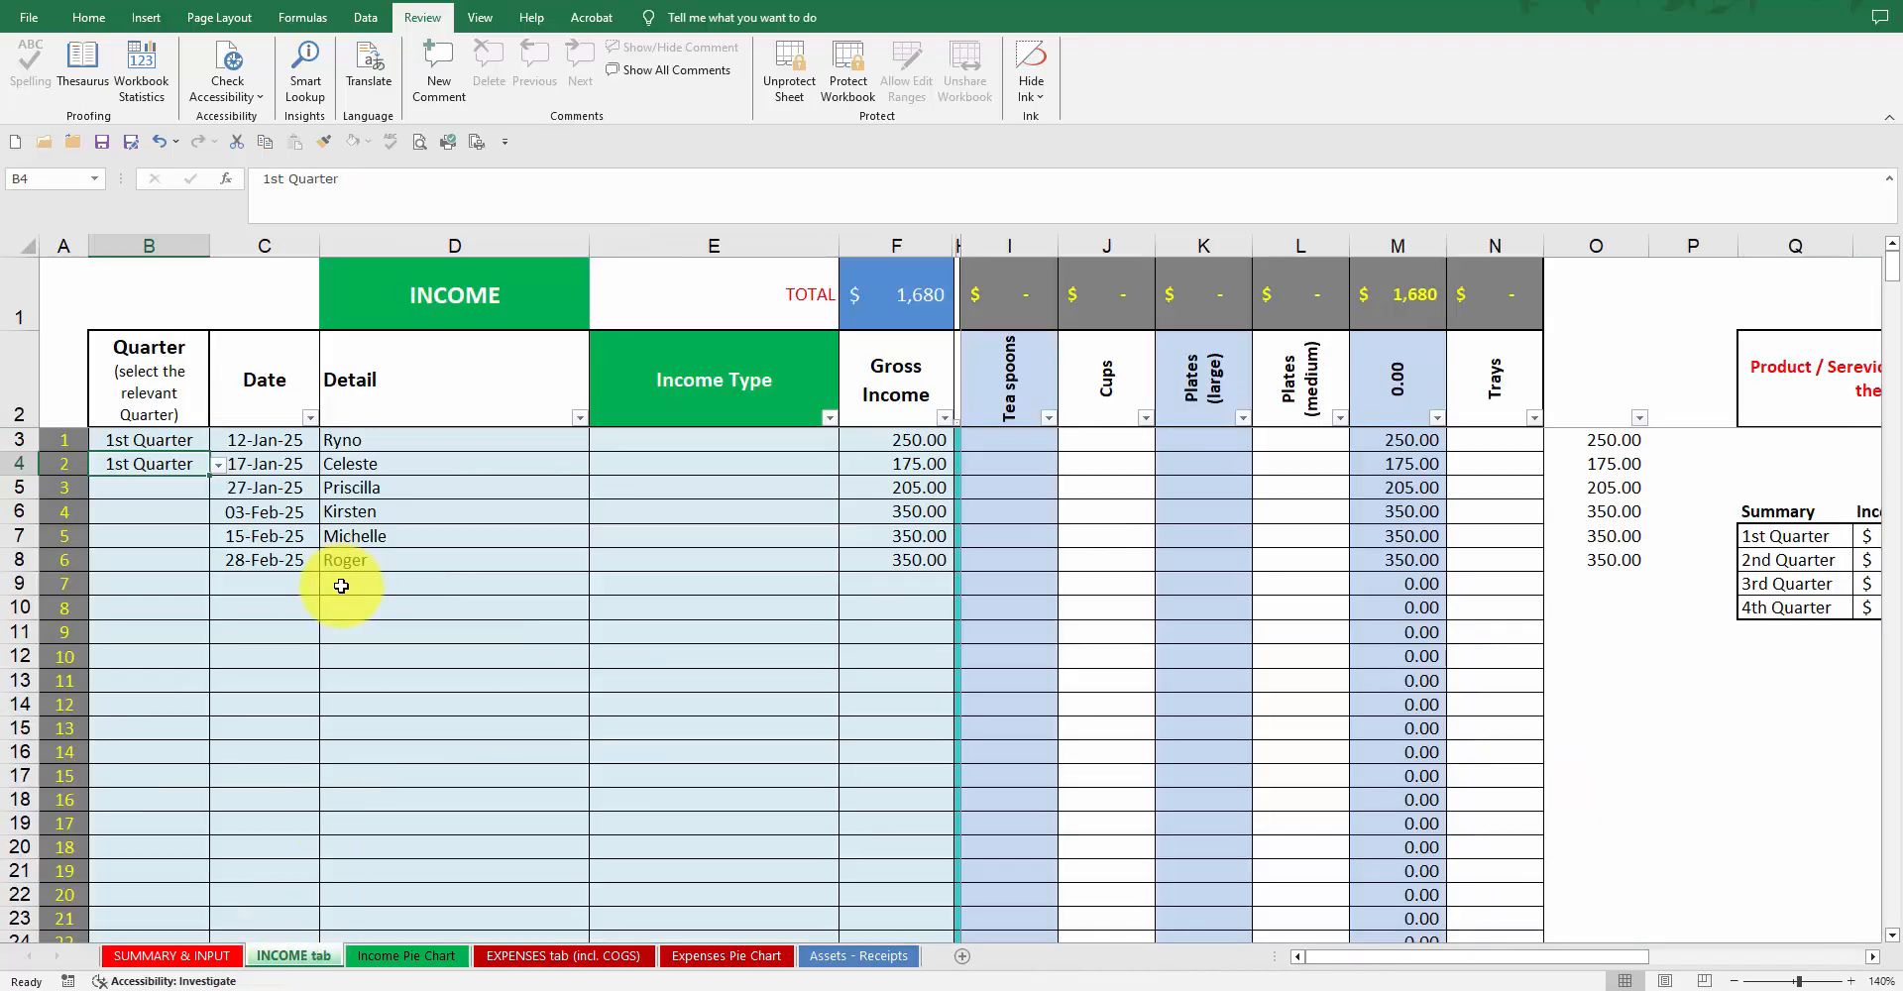
pyautogui.click(357, 614)
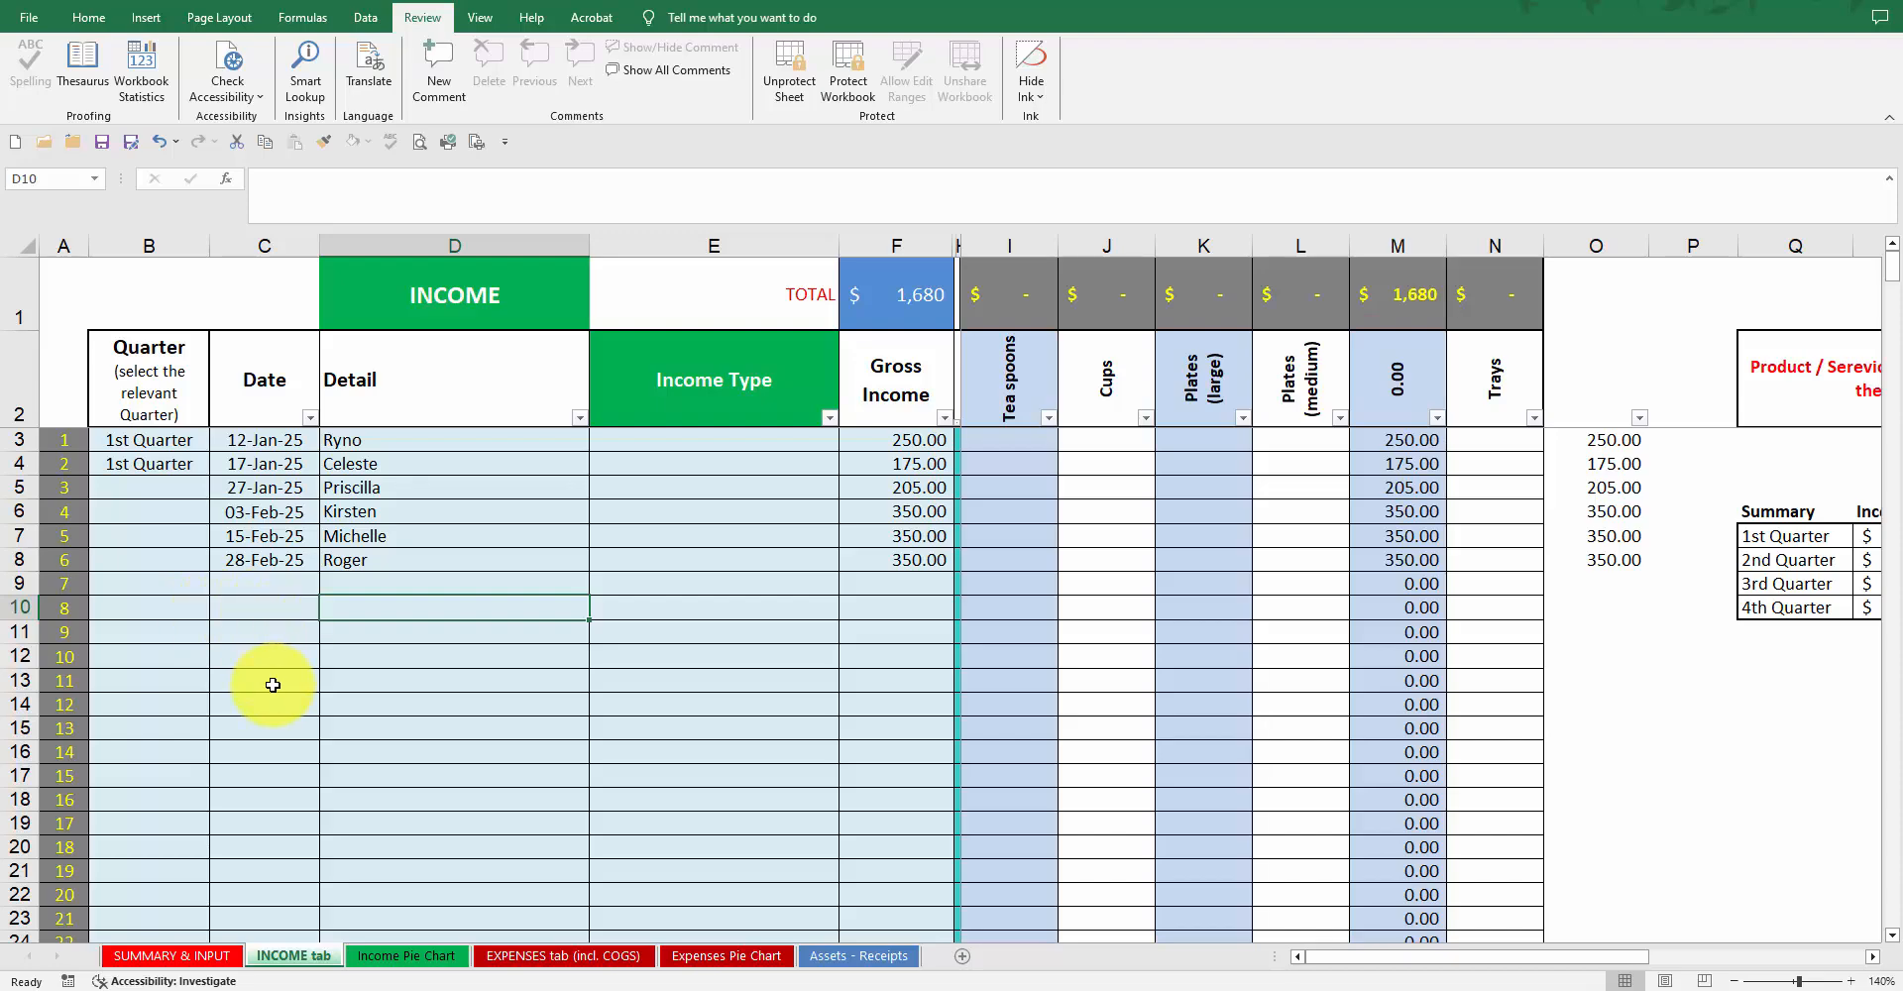
pyautogui.click(303, 675)
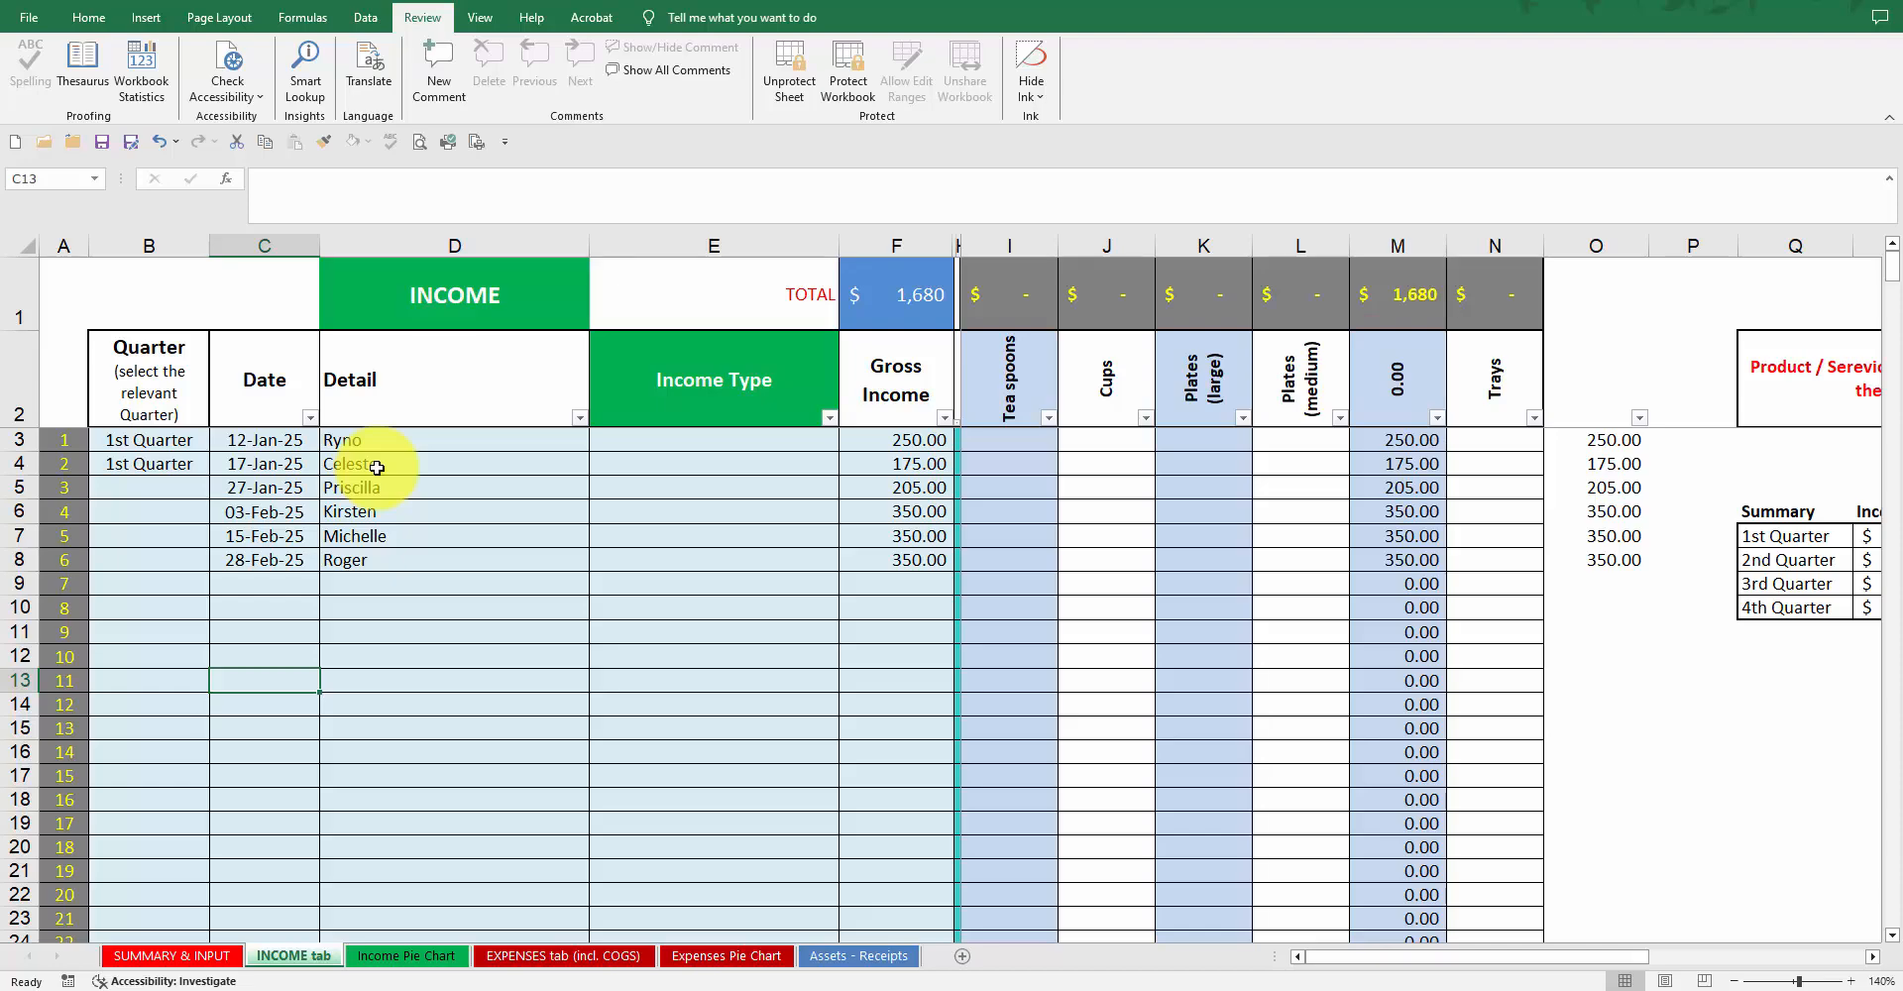
pyautogui.click(245, 445)
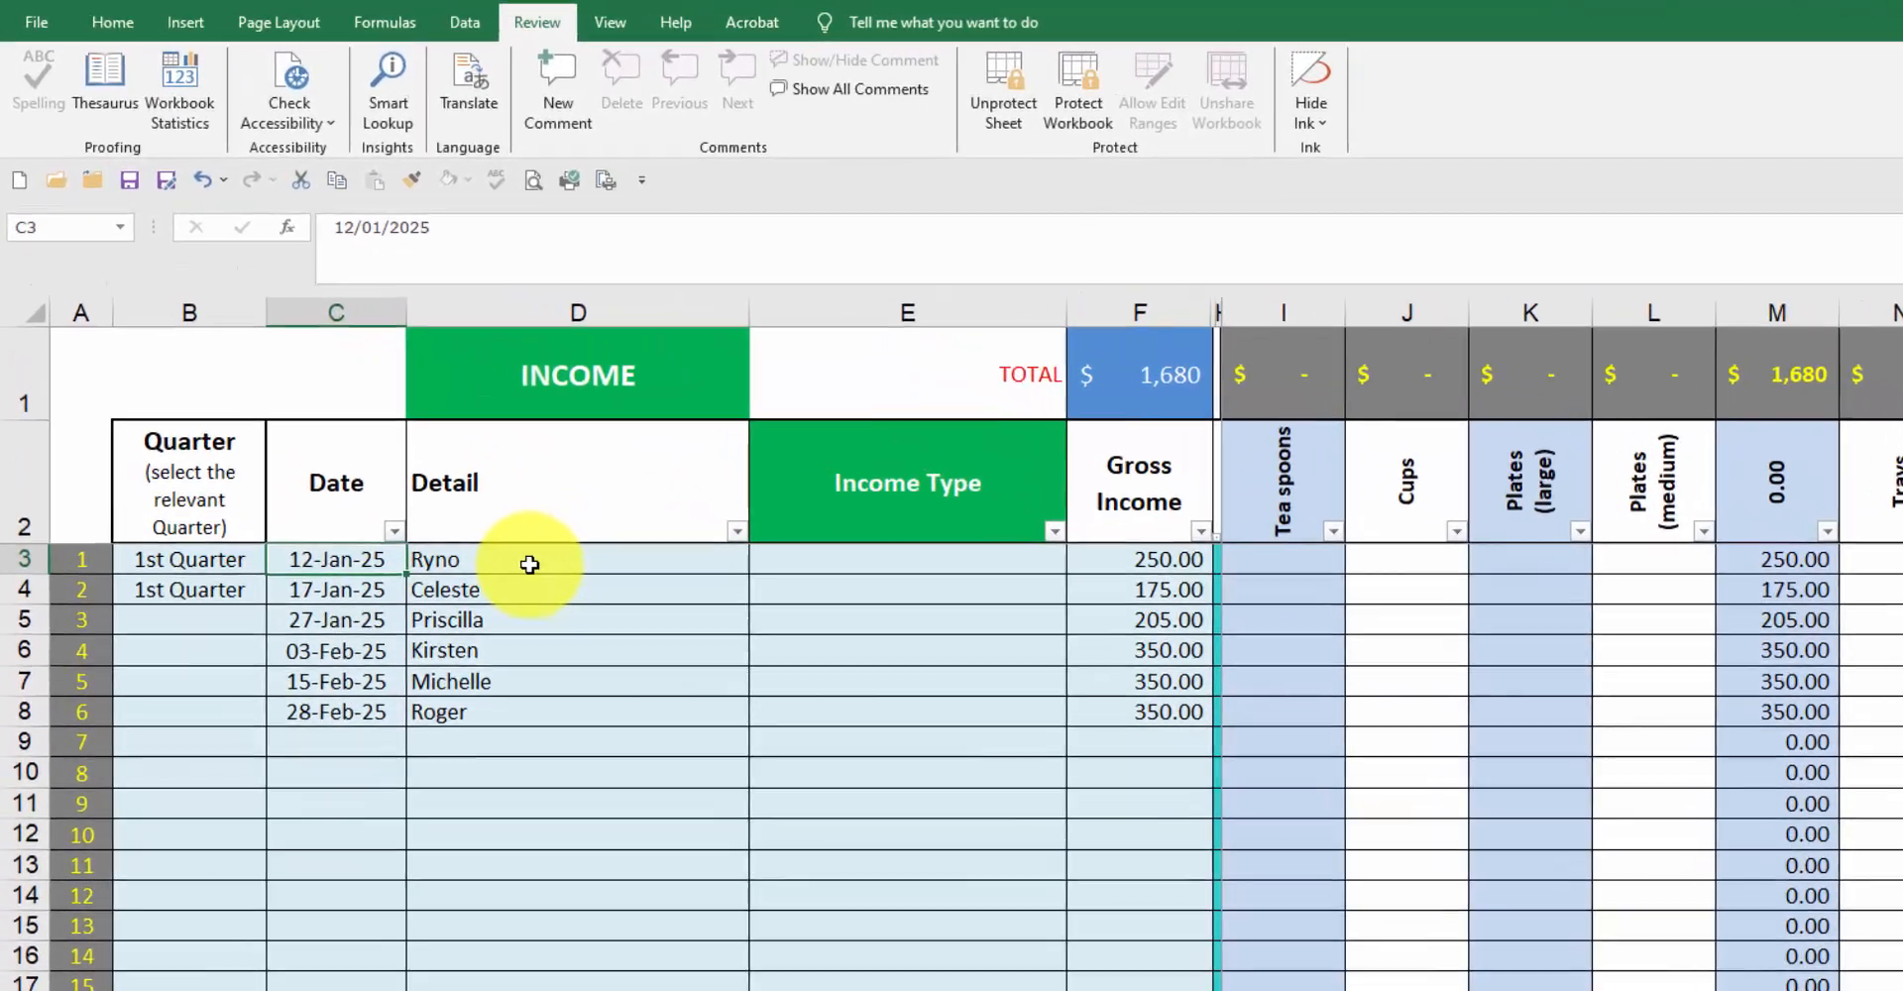
pyautogui.click(433, 451)
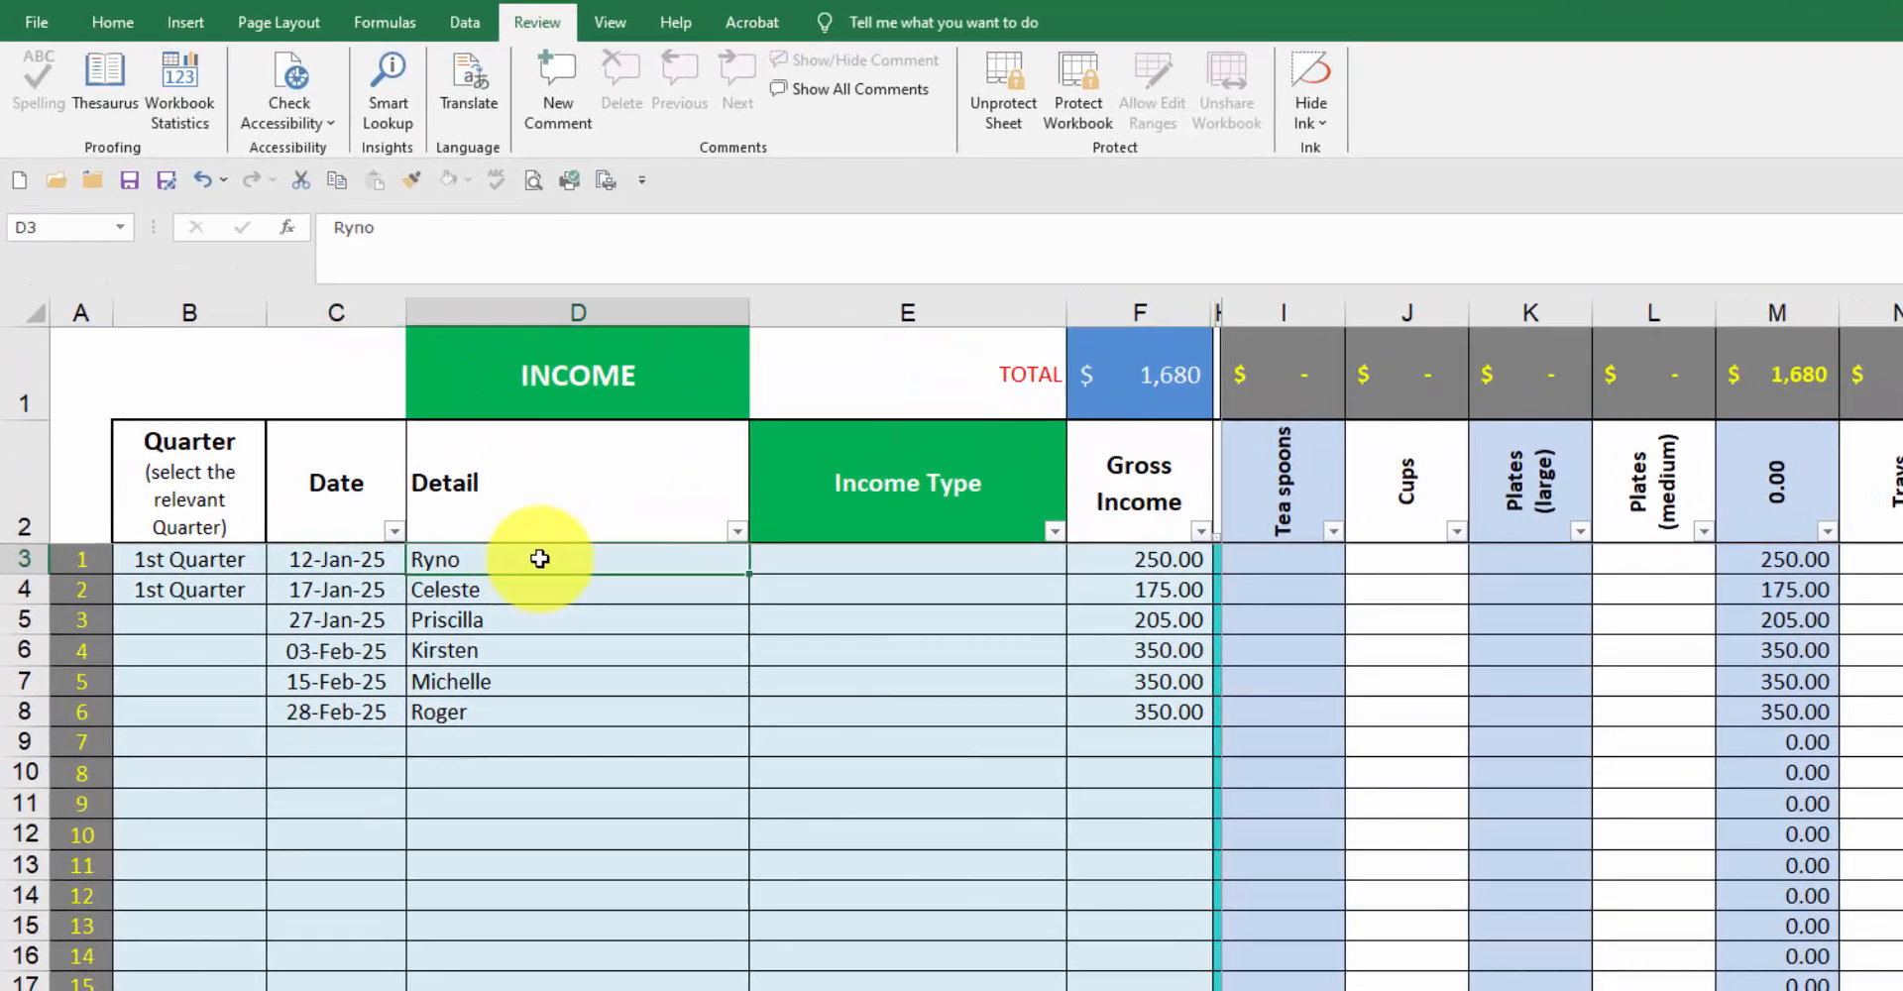
pyautogui.click(880, 563)
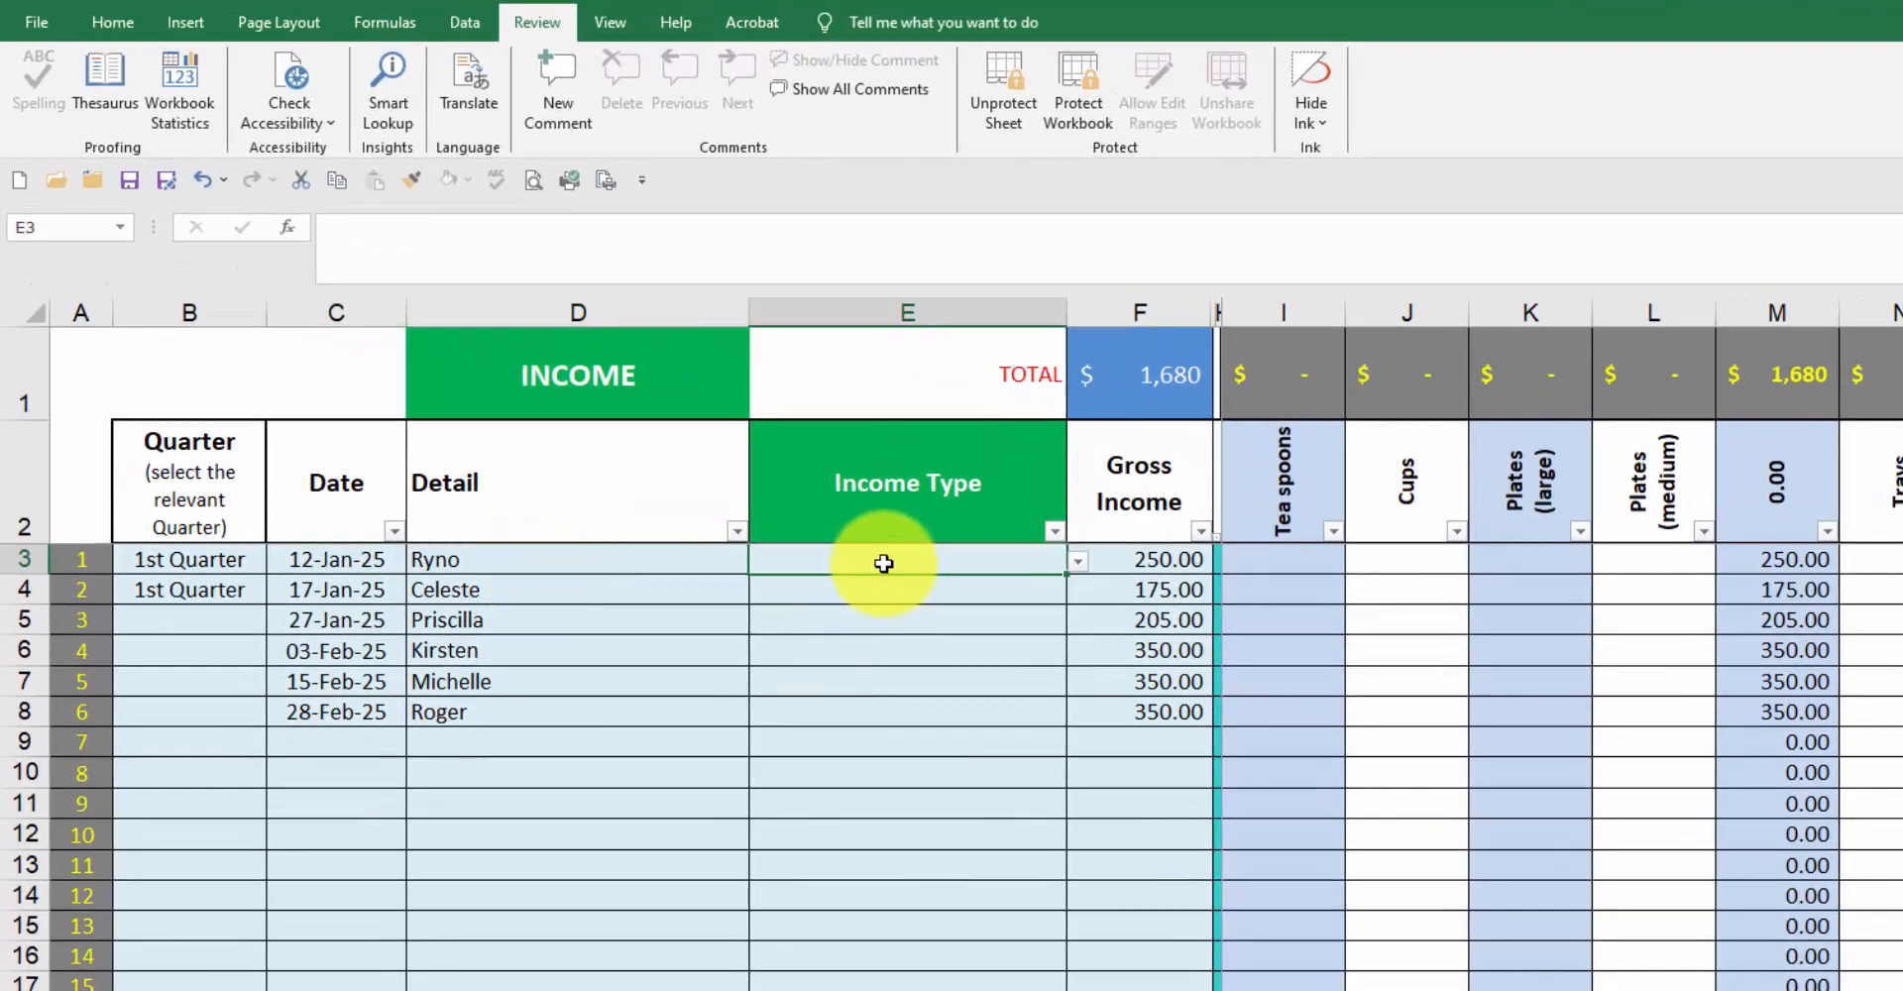
pyautogui.click(1079, 562)
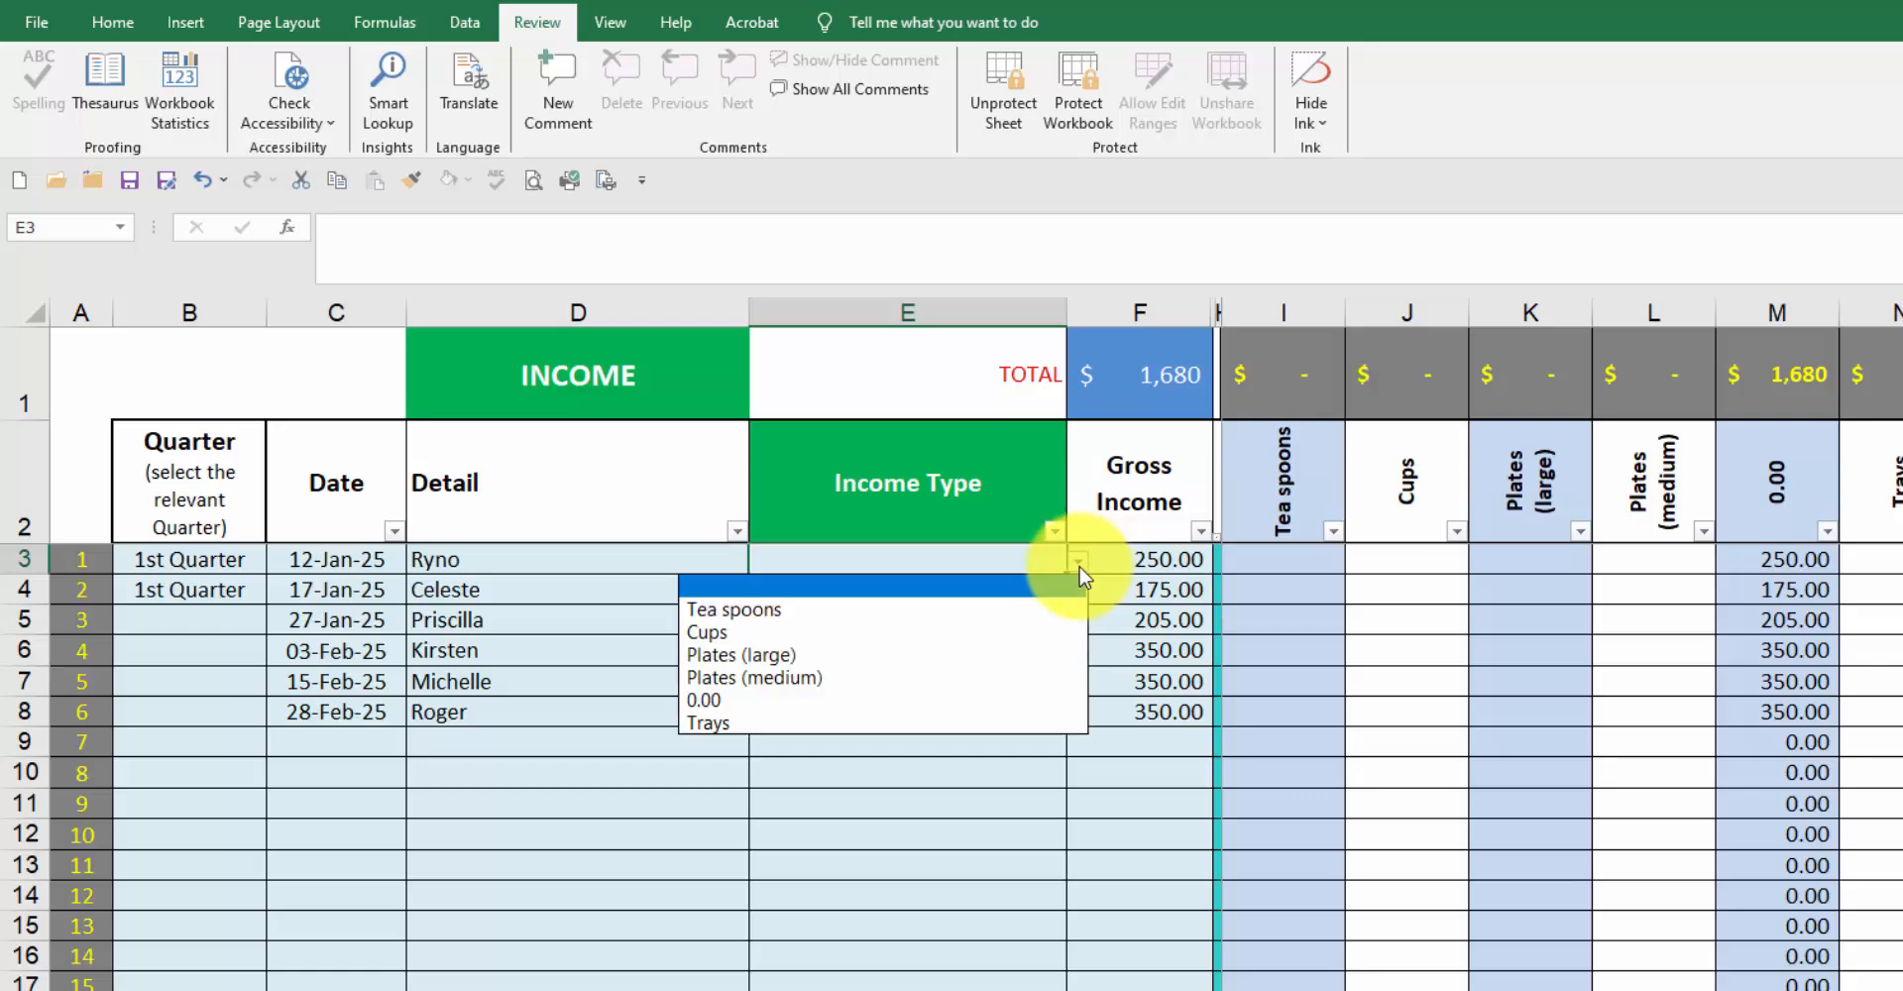
pyautogui.click(965, 676)
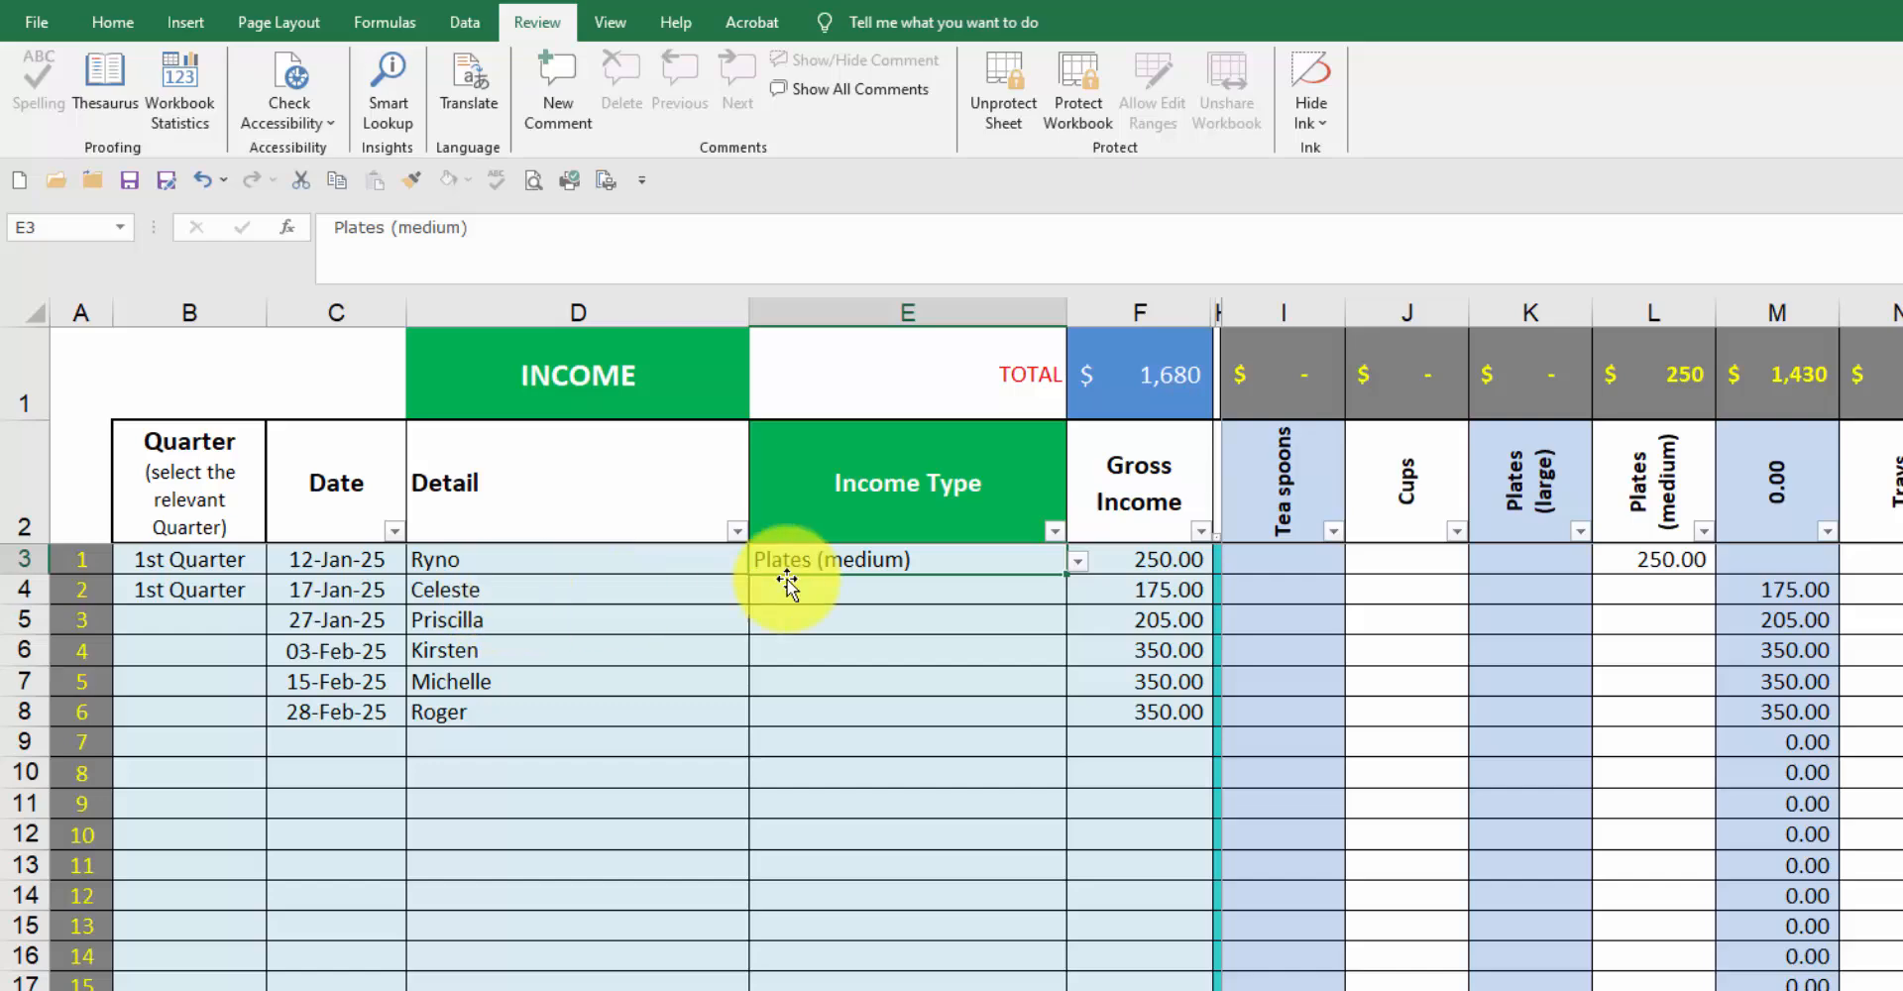
# Set the income type of the 17-Jan-25 entry to Cups and its gross income to 185.
pyautogui.click(991, 602)
pyautogui.click(1076, 592)
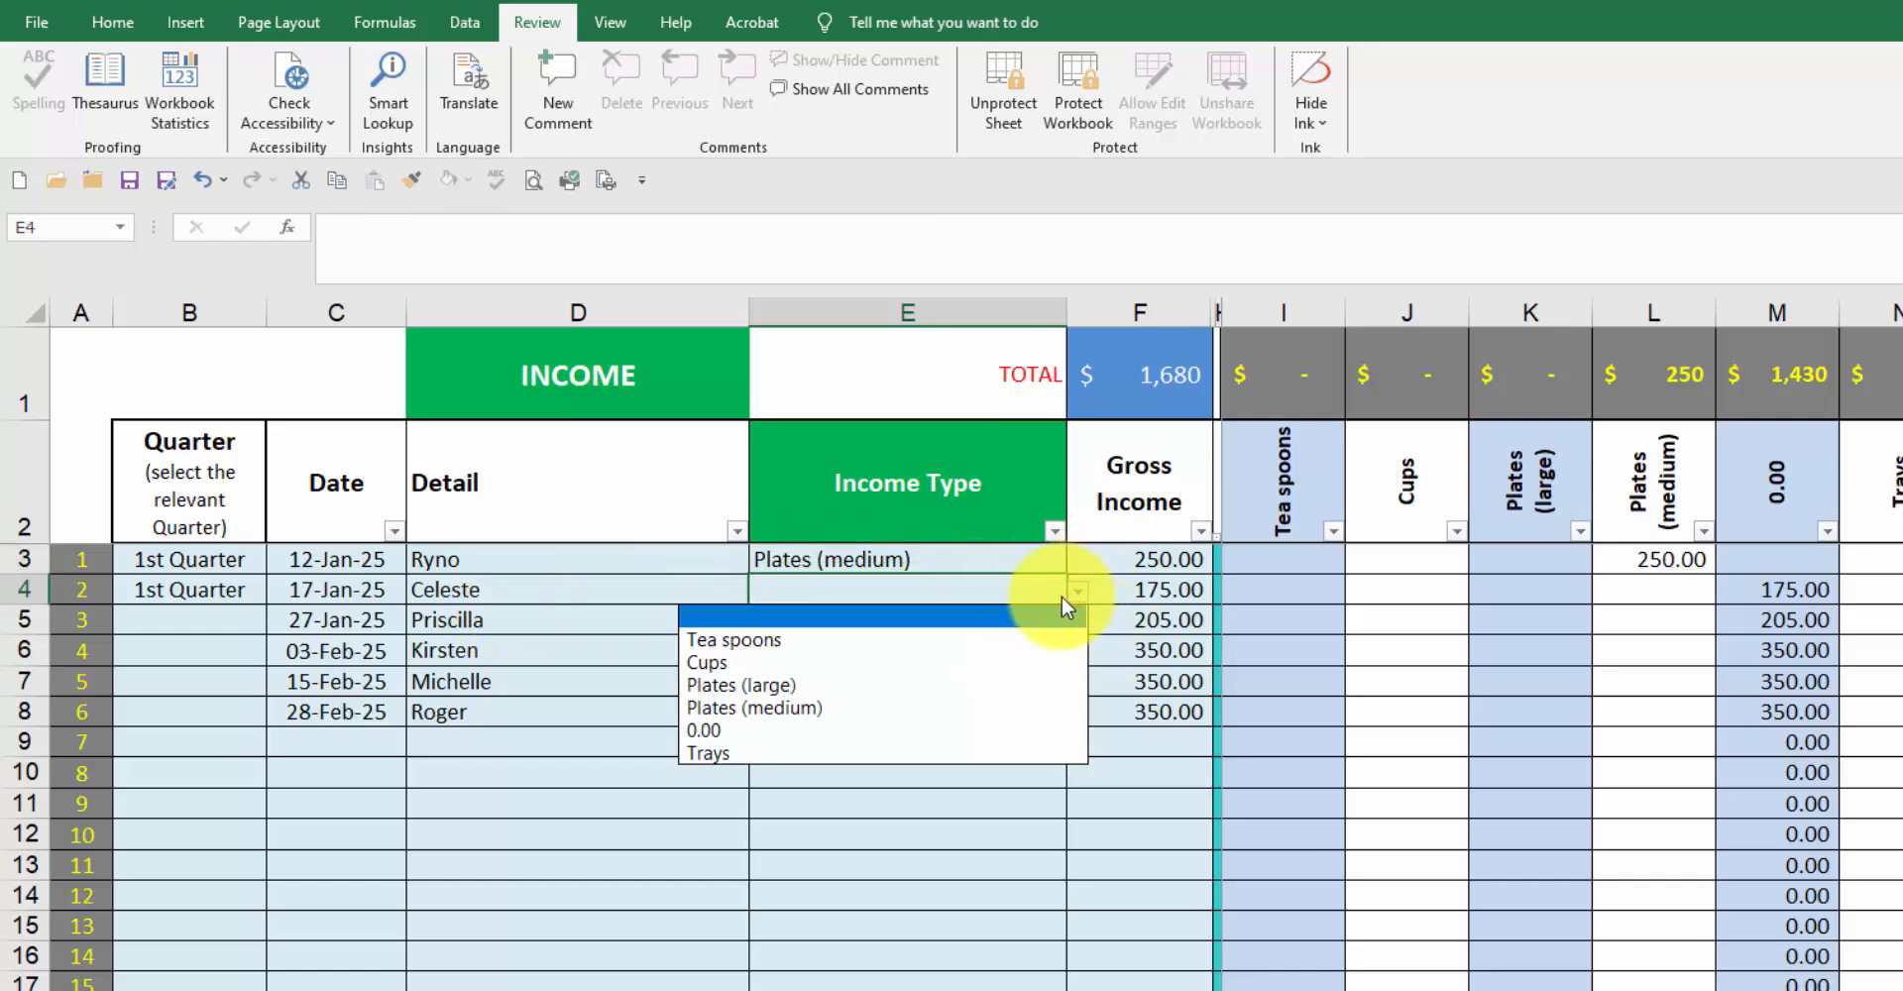
pyautogui.click(741, 662)
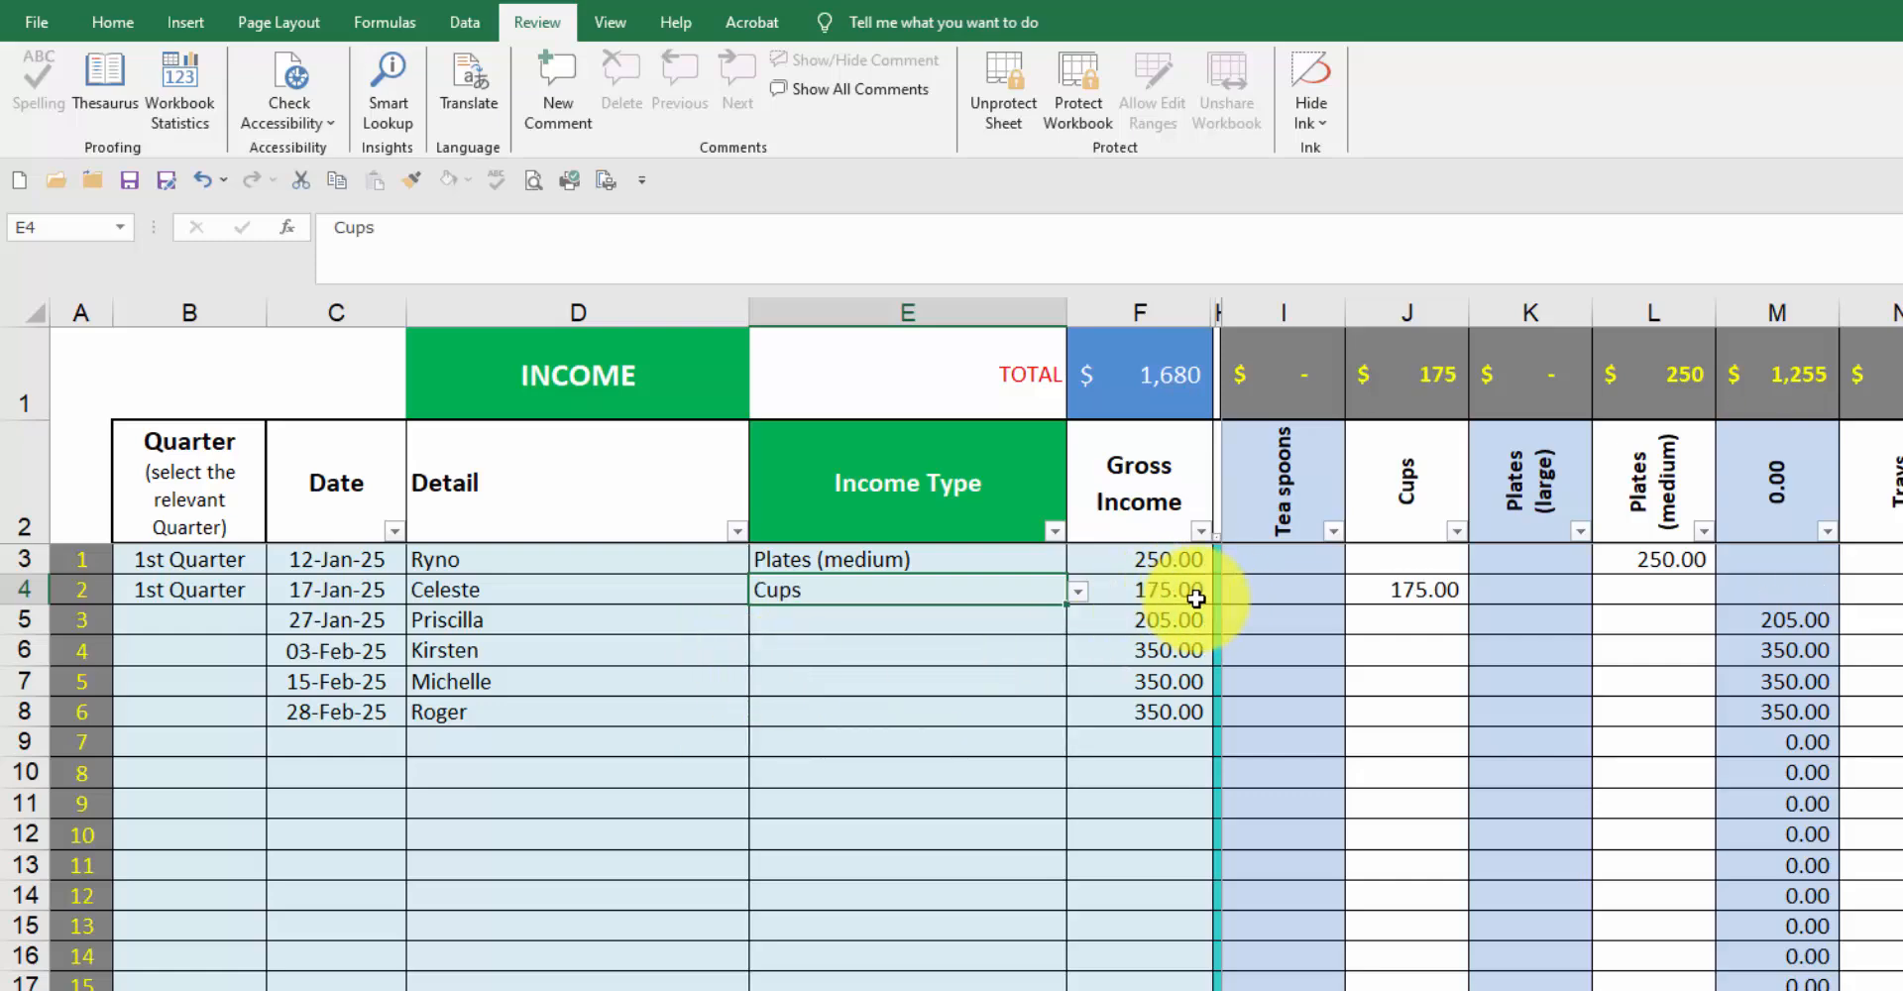
pyautogui.click(1154, 591)
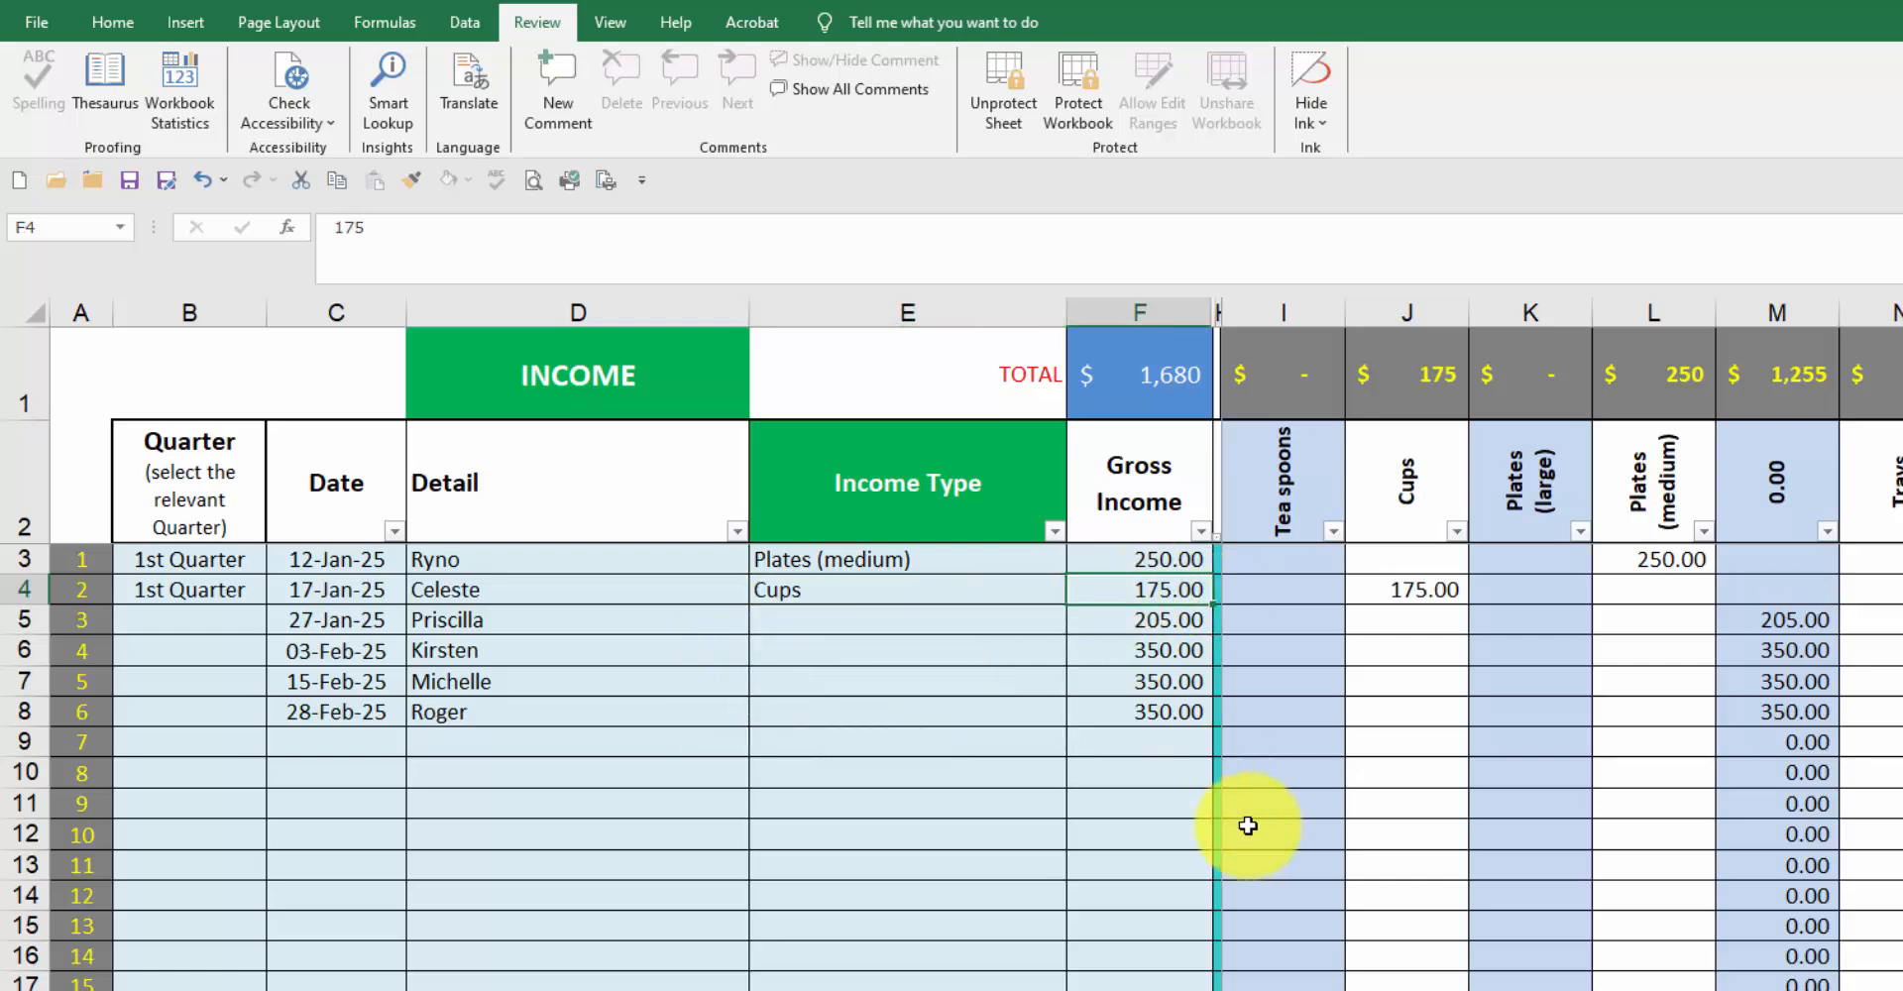
pyautogui.write('1')
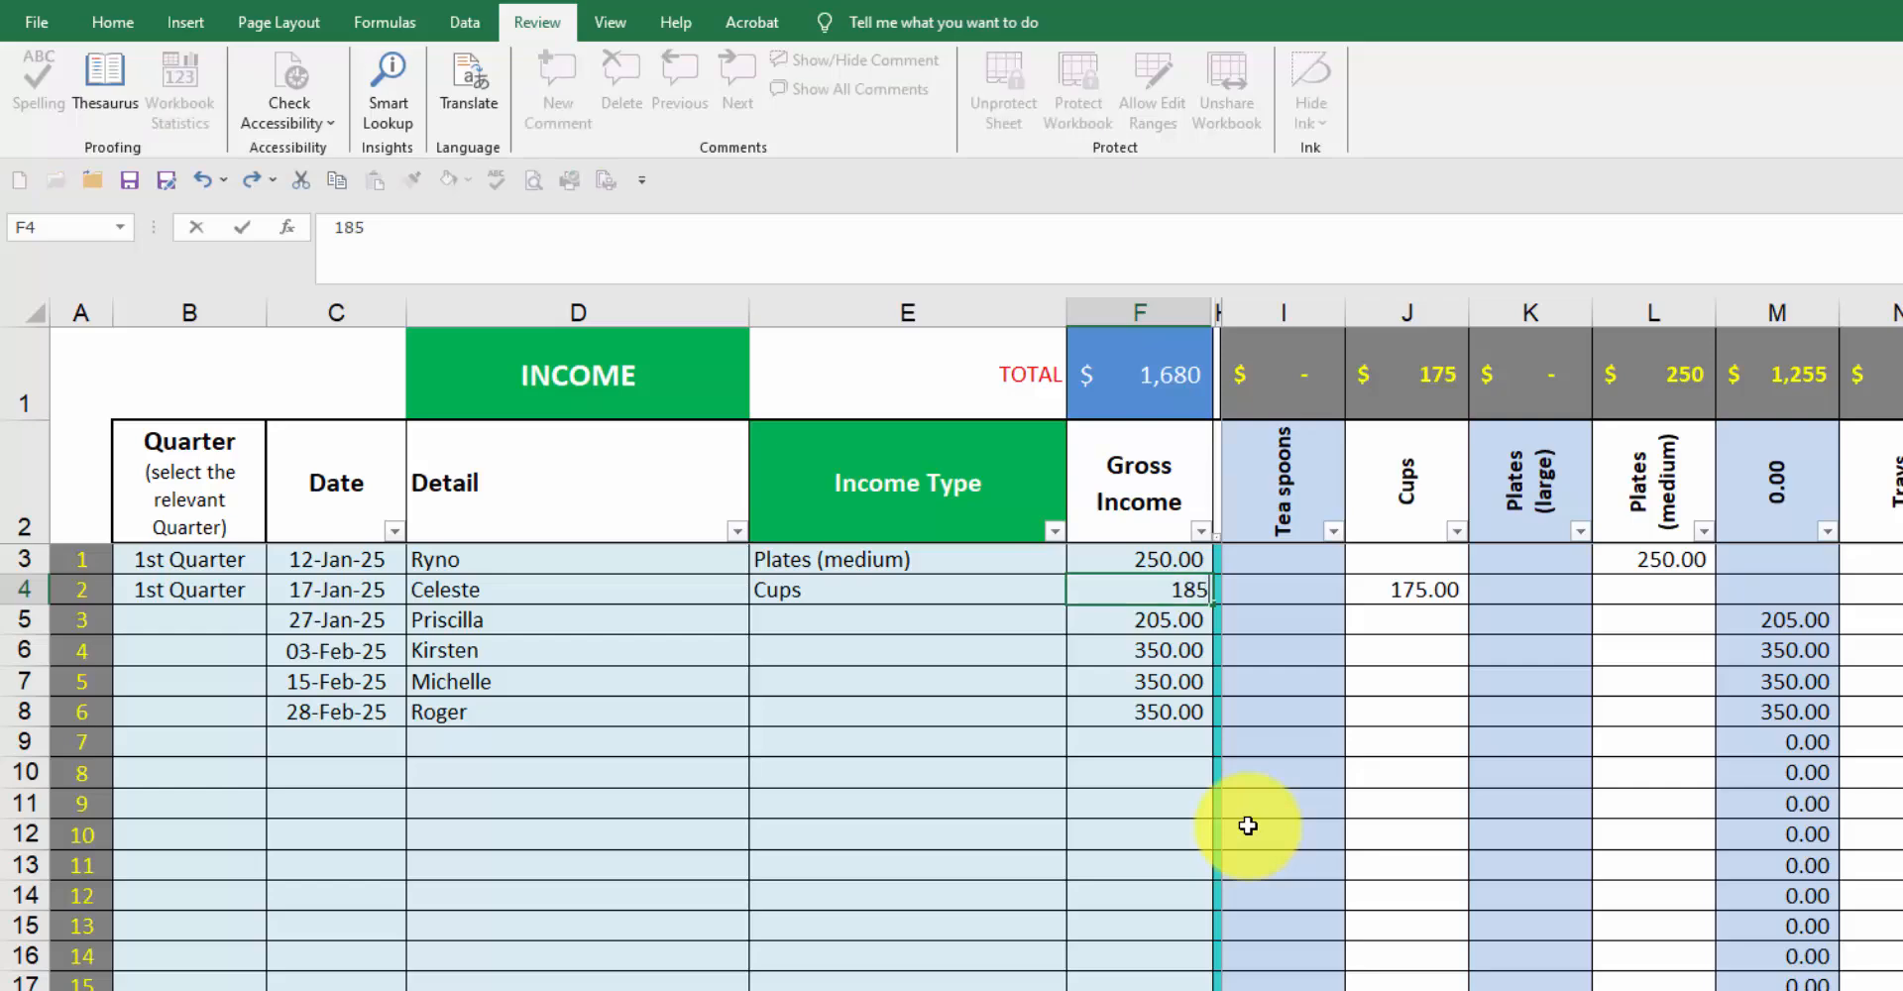
pyautogui.write('85')
pyautogui.press('Return')
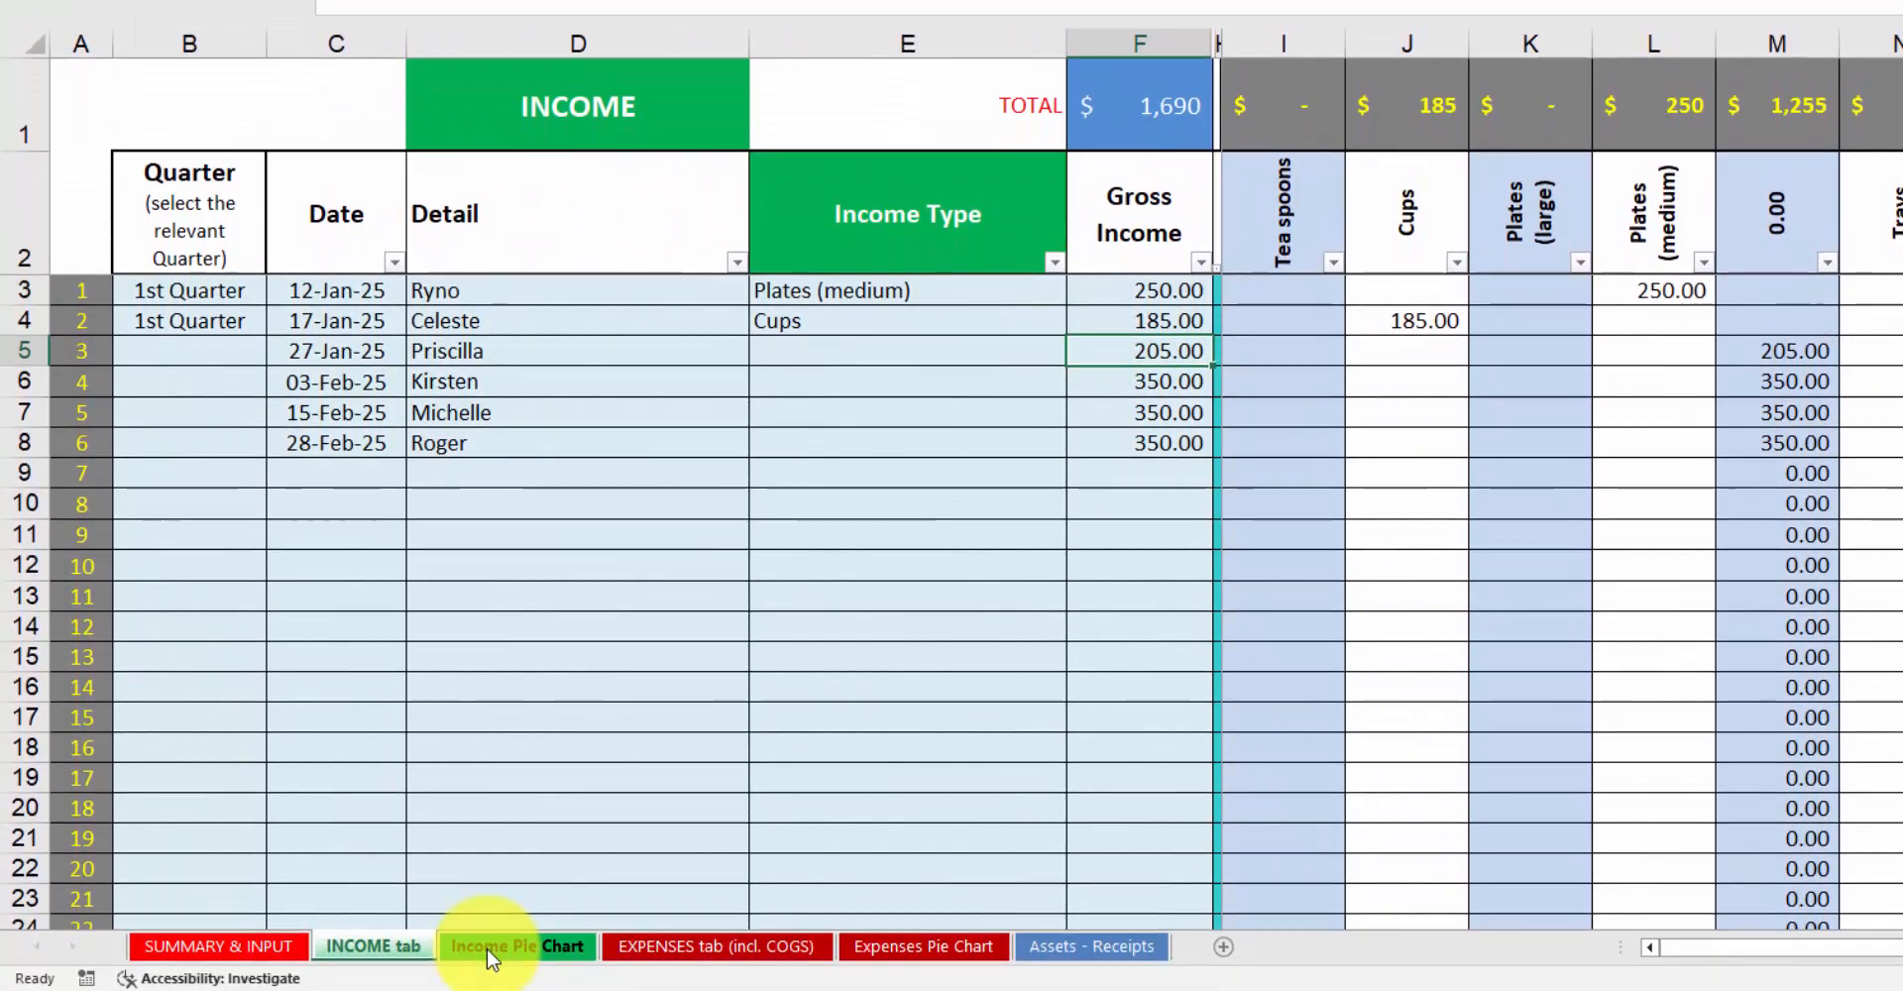
# Examine the category shares on the Income Pie Chart and view the Expenses Pie Chart.
pyautogui.click(485, 949)
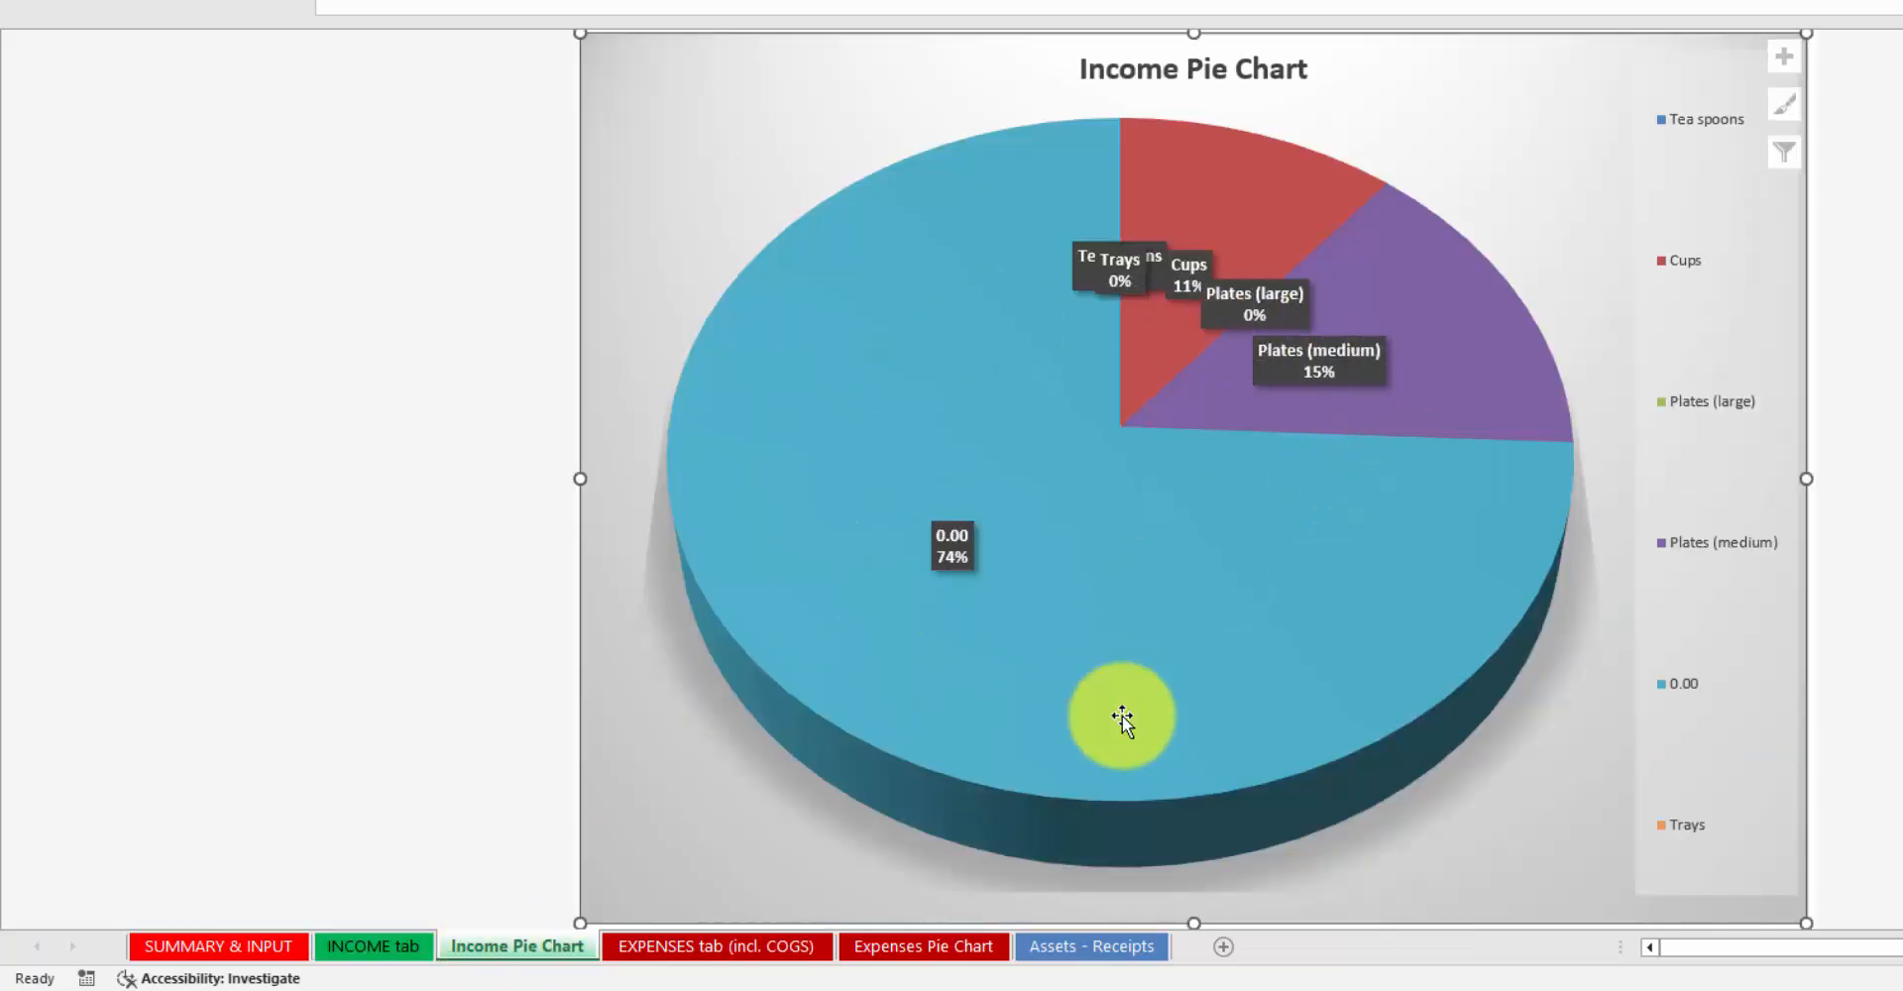
pyautogui.moveTo(1358, 540)
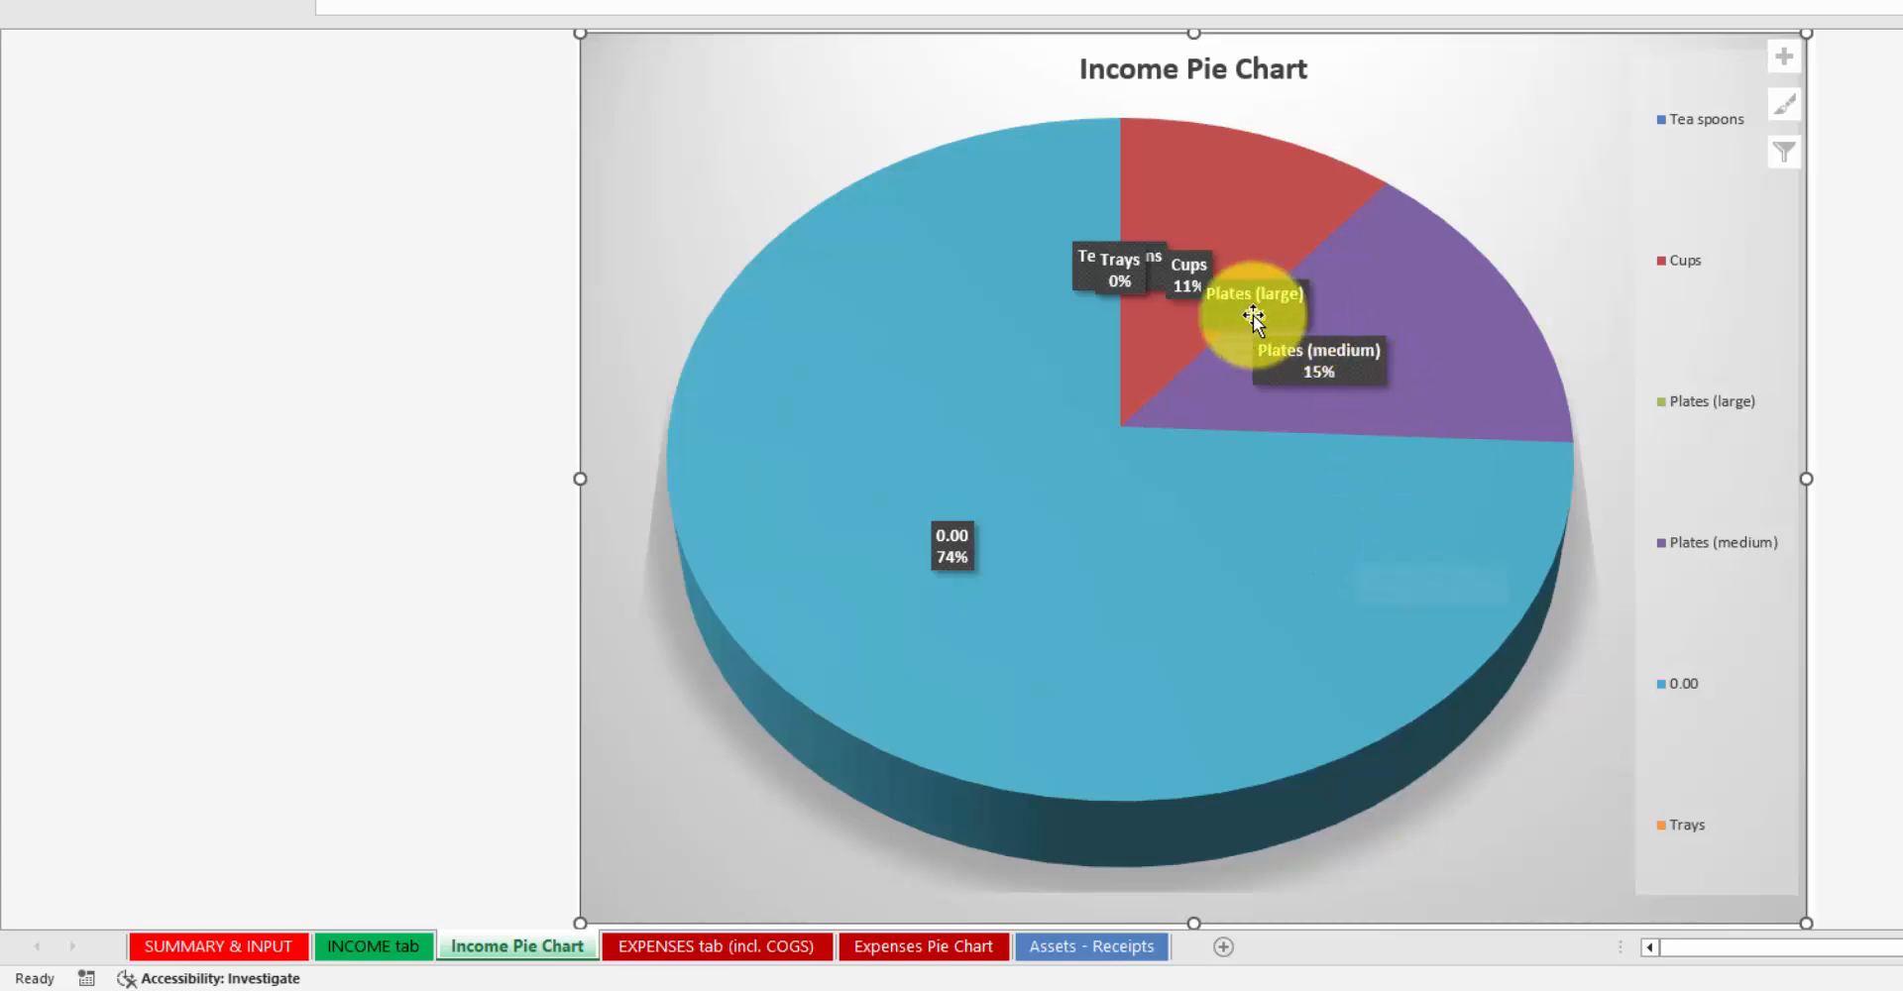
pyautogui.moveTo(1178, 492)
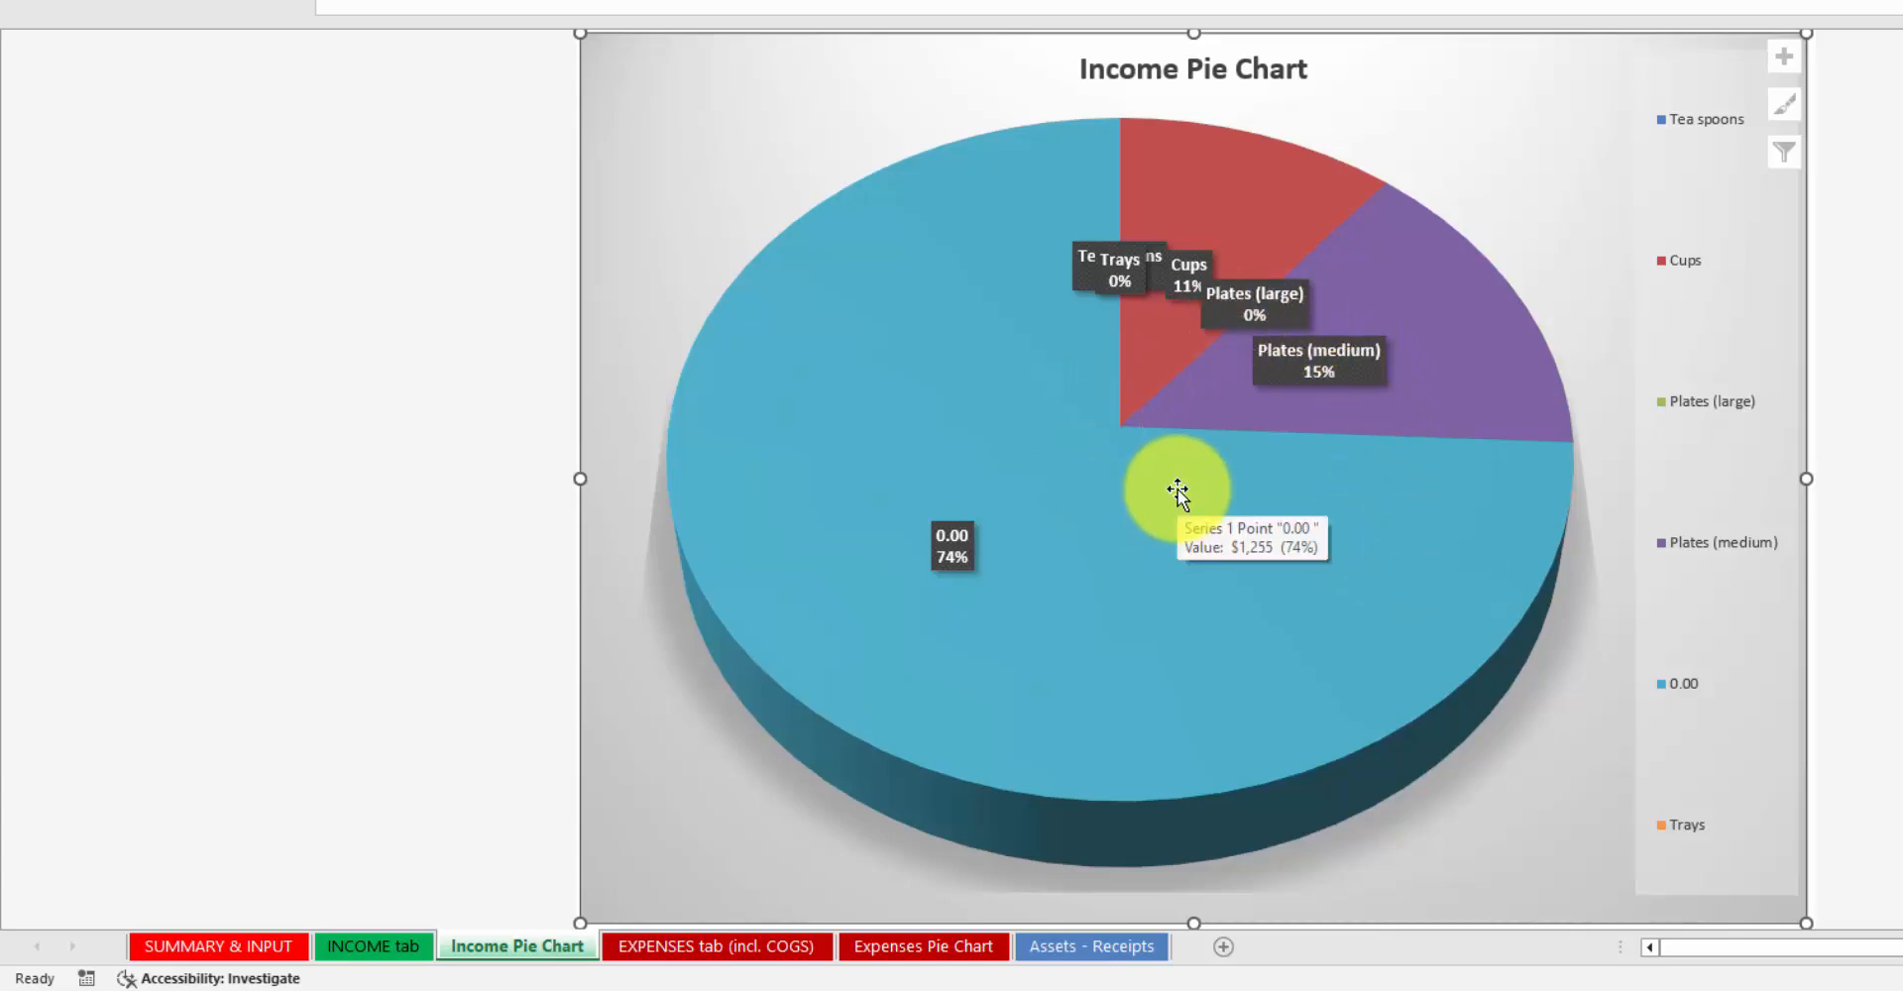
pyautogui.click(902, 949)
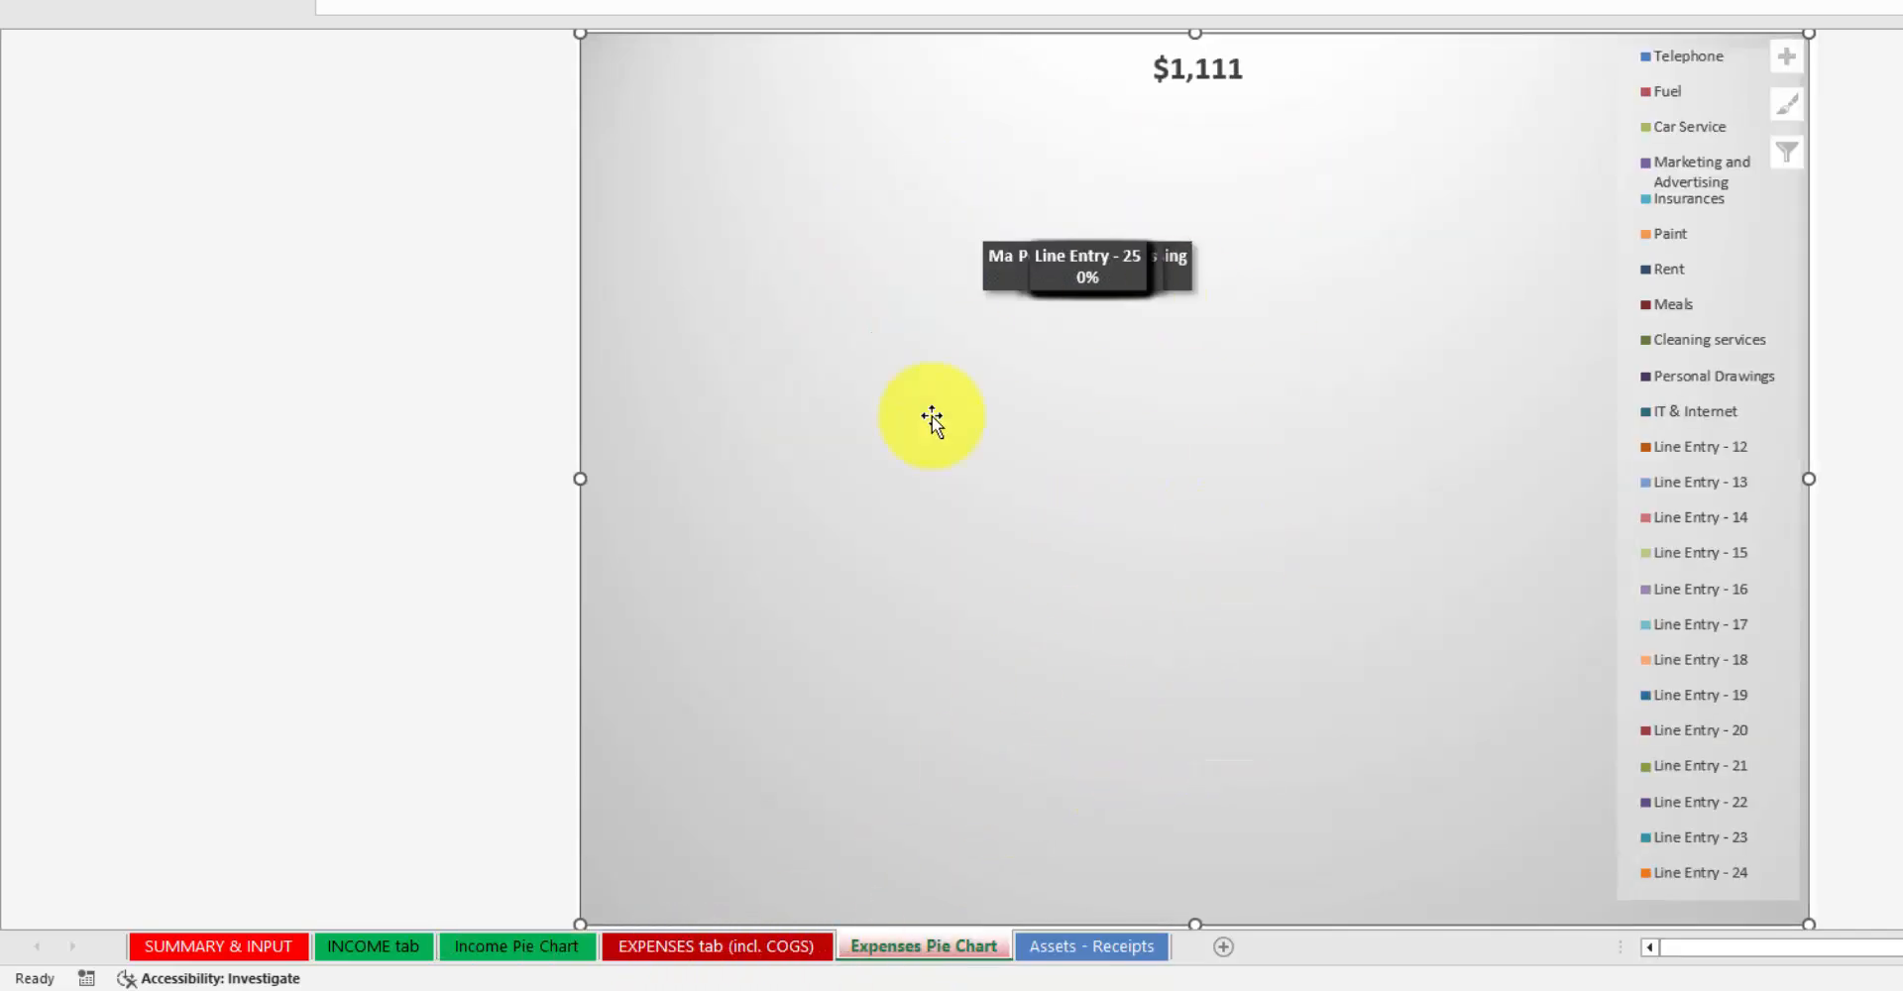
# Set the income type of the 27-Jan-25 entry on the INCOME sheet to Tea spoons.
pyautogui.click(372, 949)
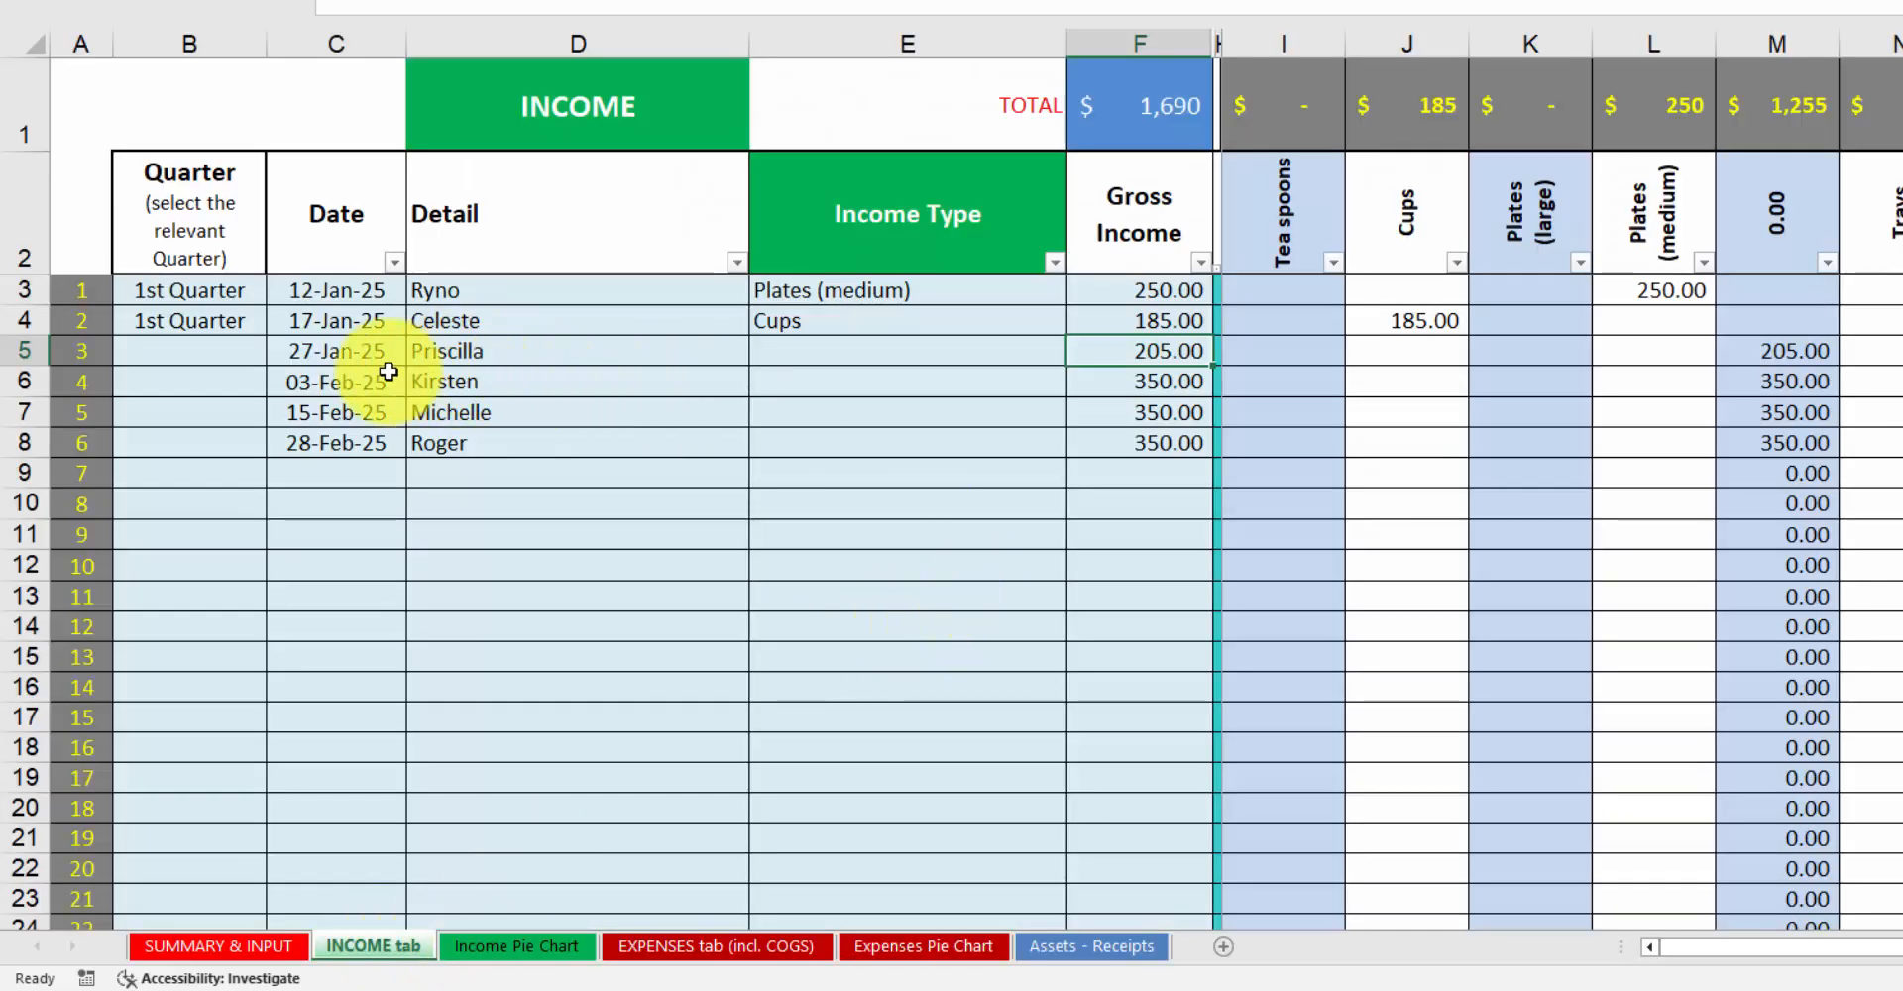
pyautogui.click(313, 345)
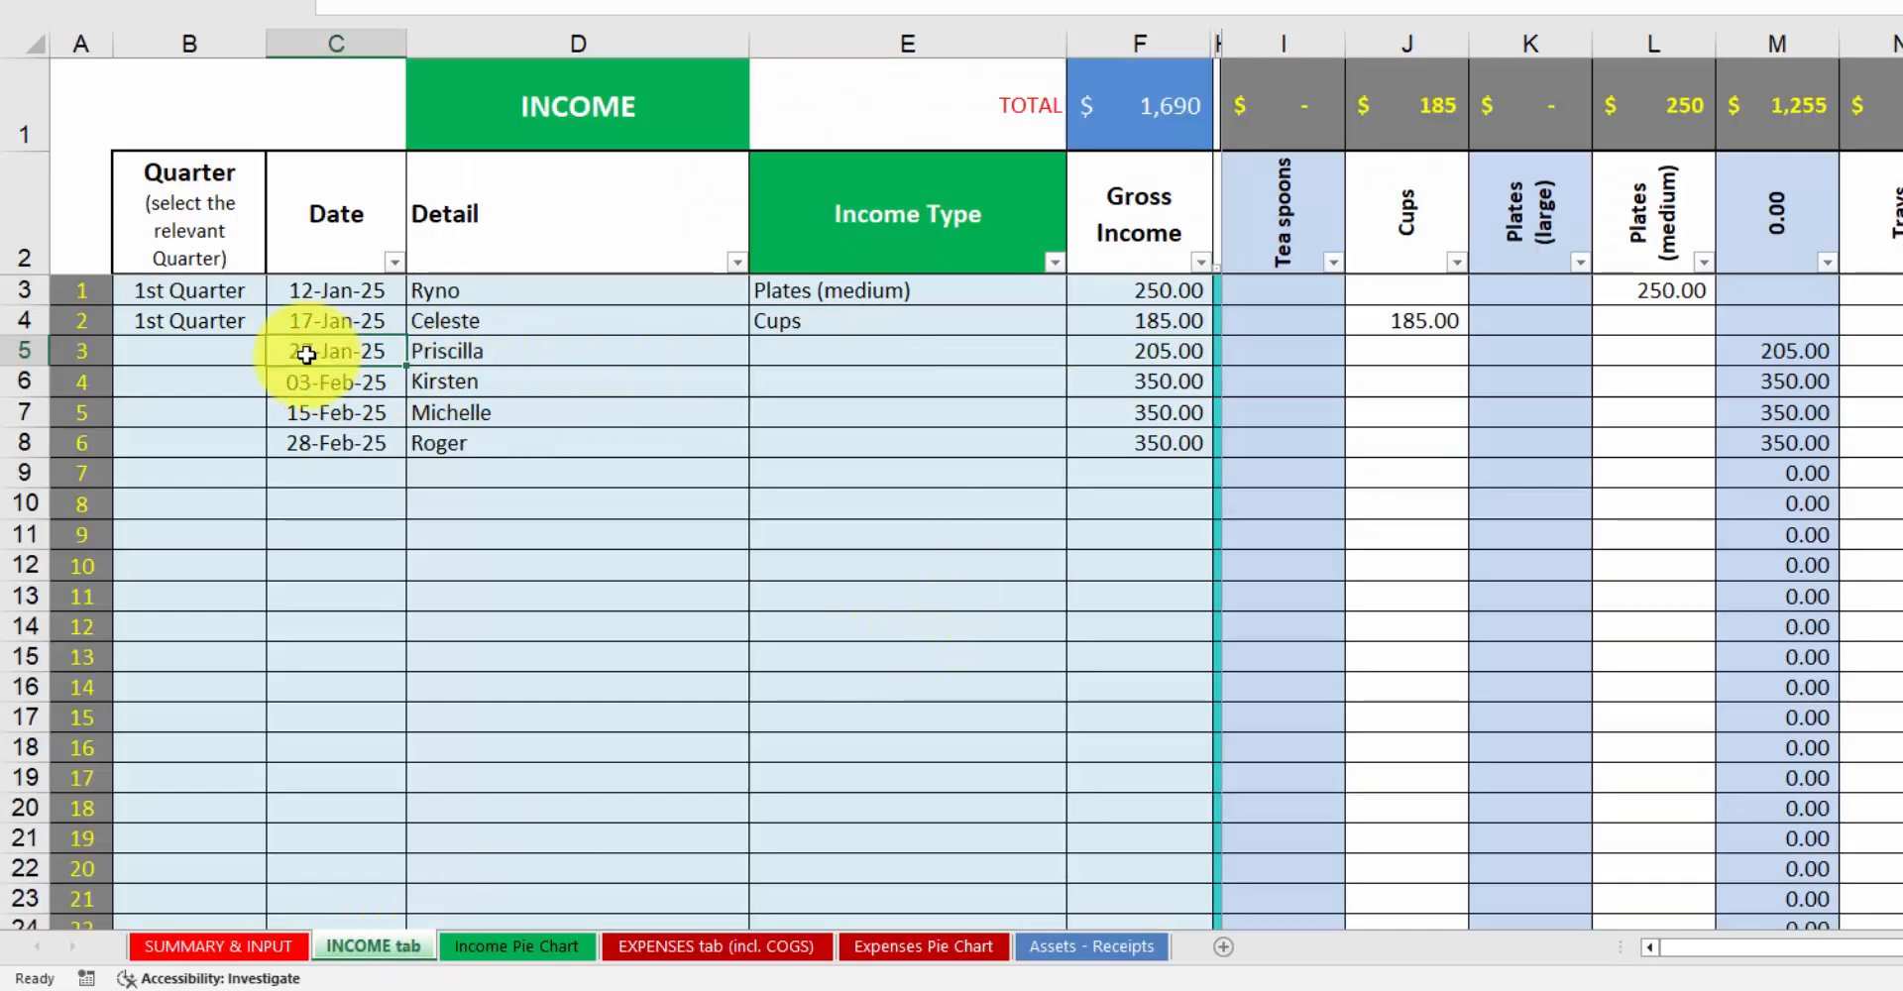
pyautogui.click(510, 356)
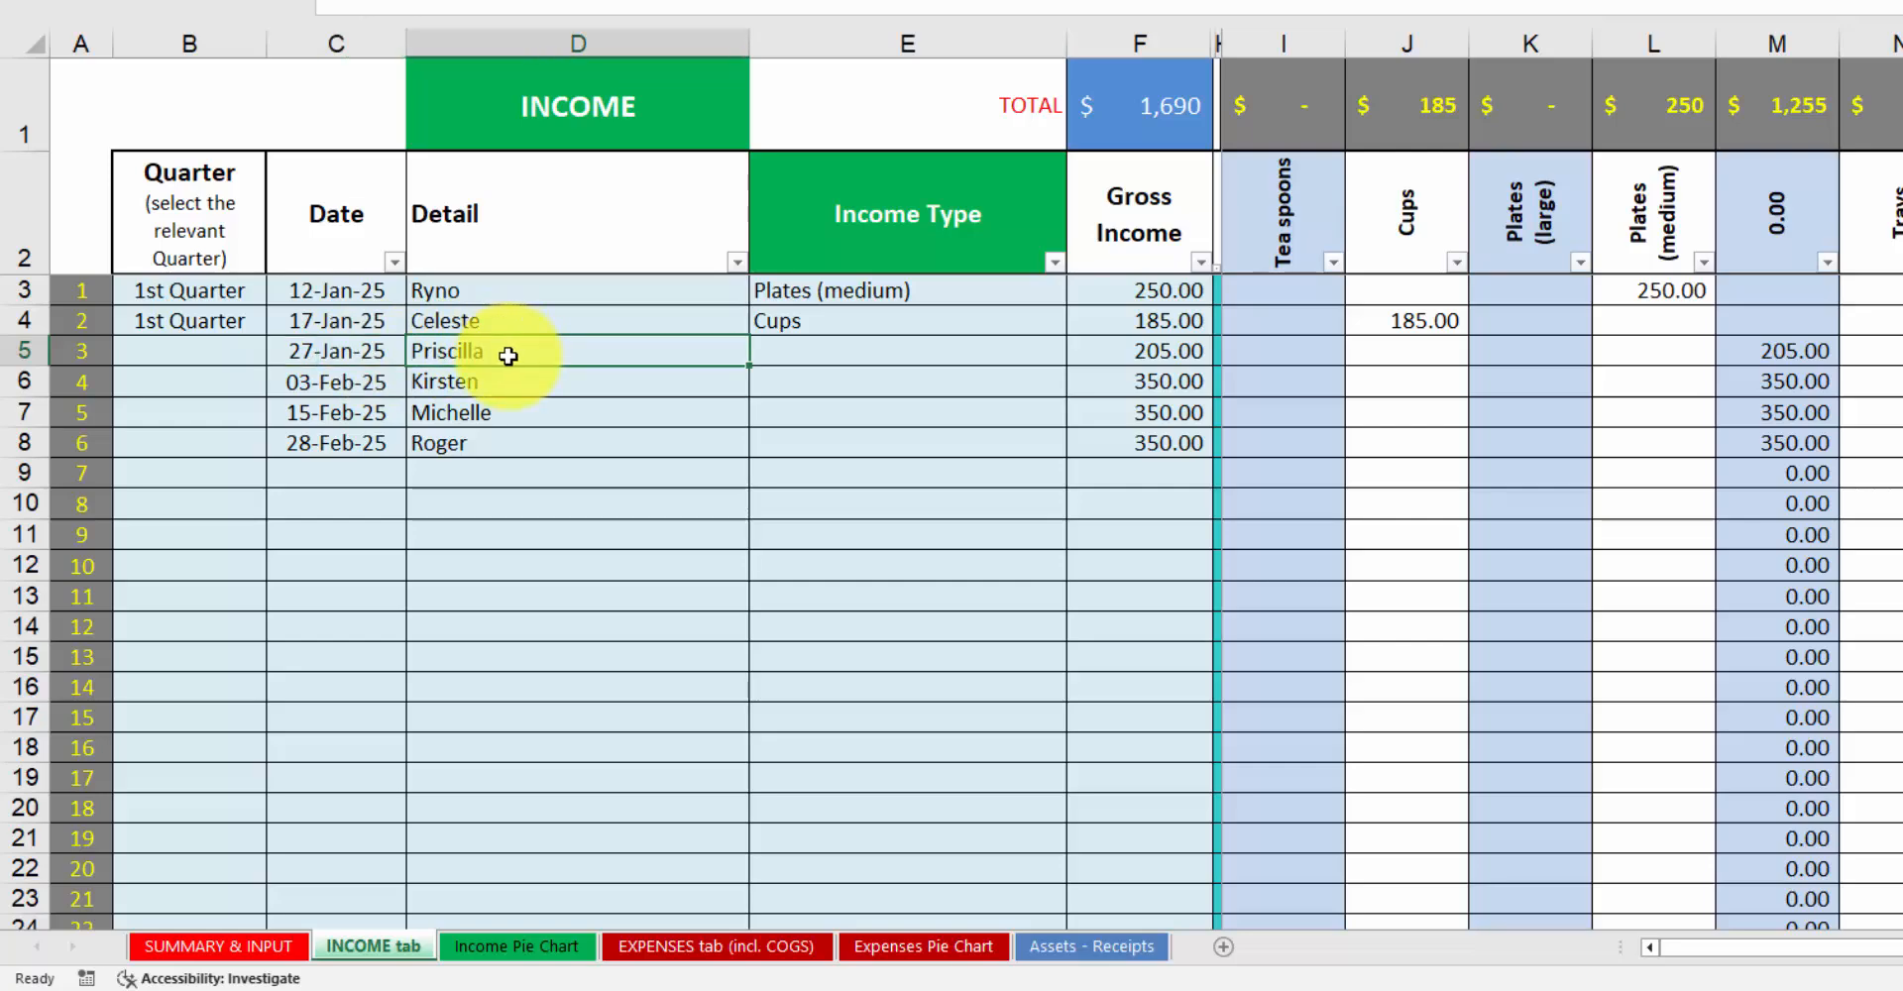
pyautogui.click(803, 346)
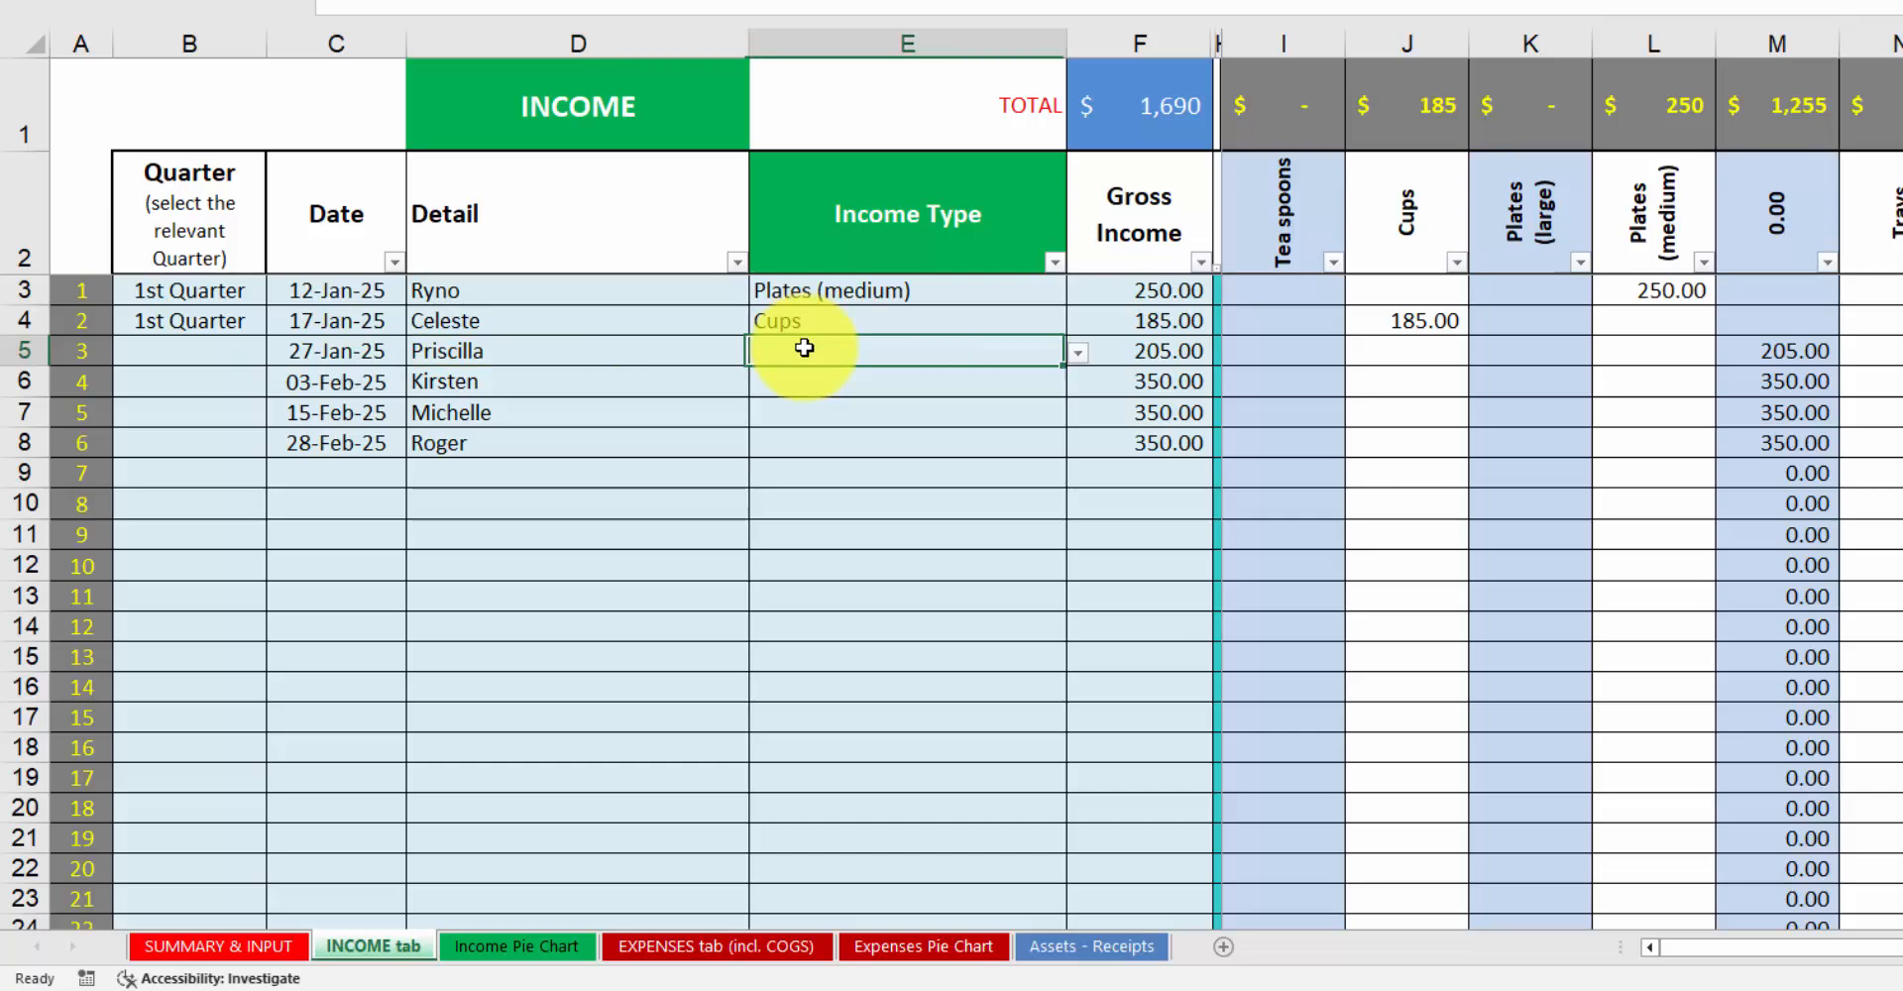
pyautogui.click(1078, 355)
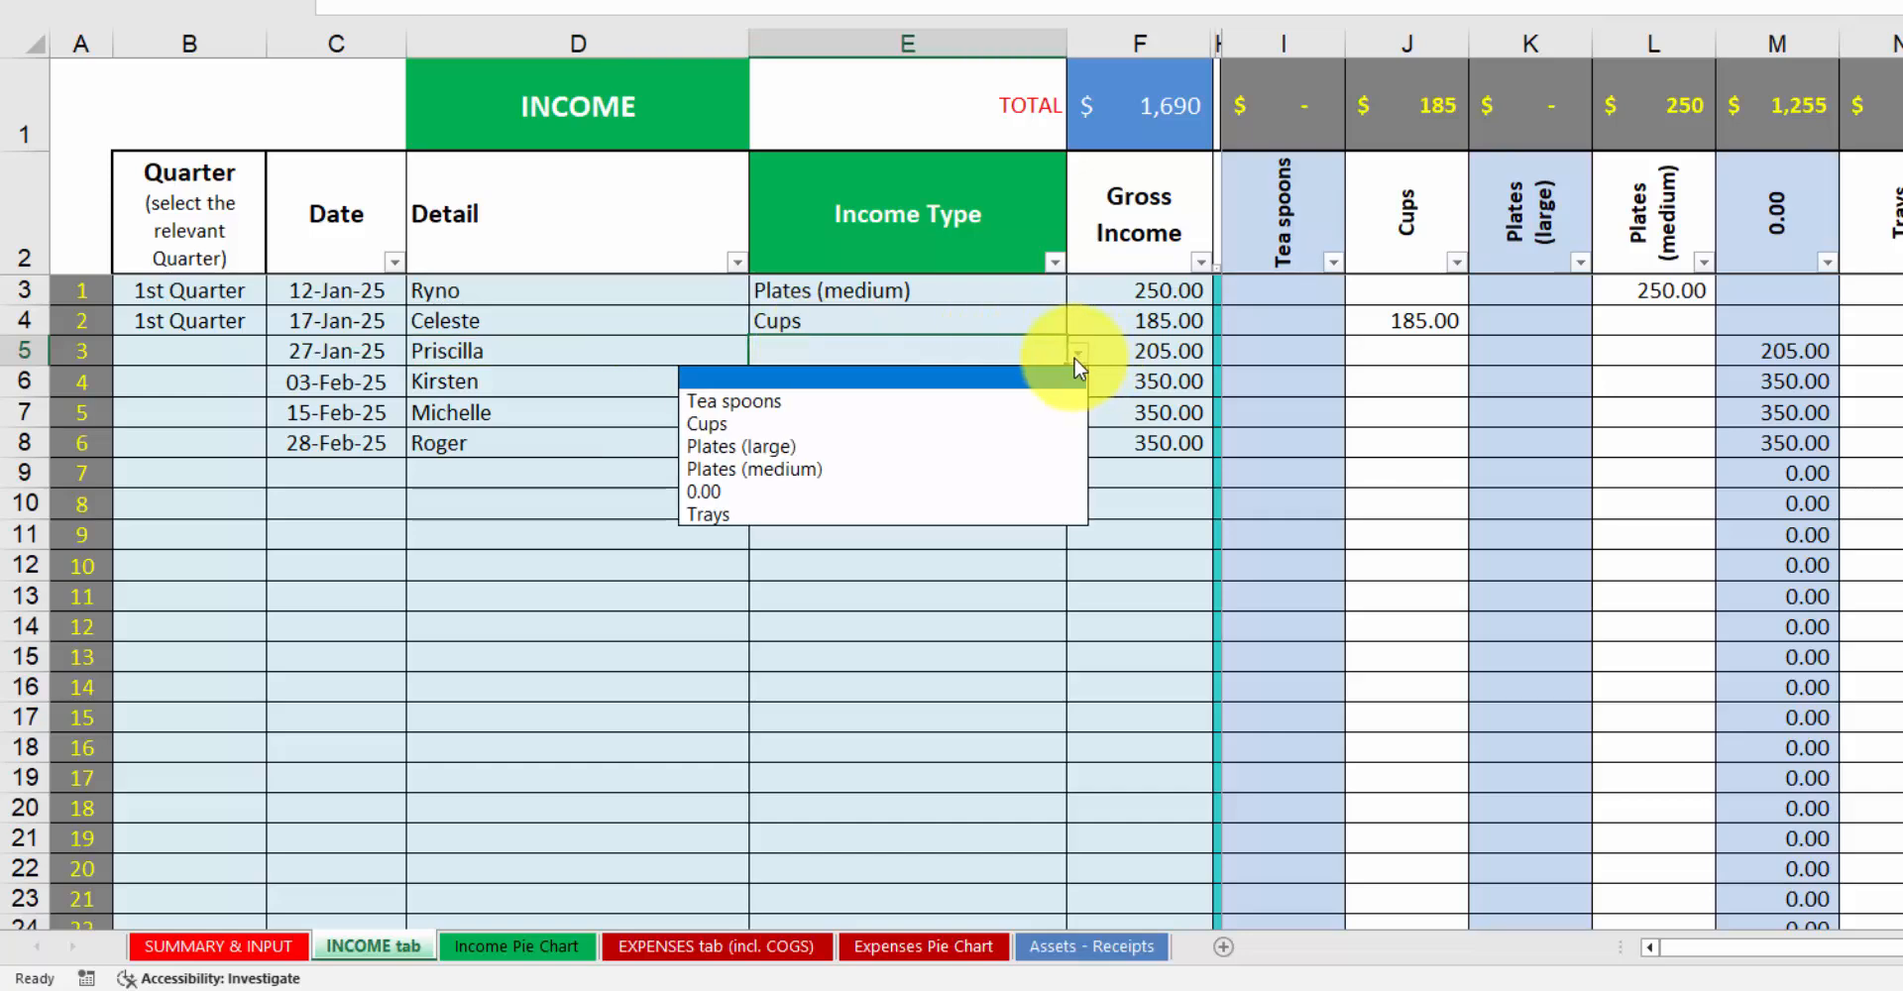
pyautogui.click(1016, 409)
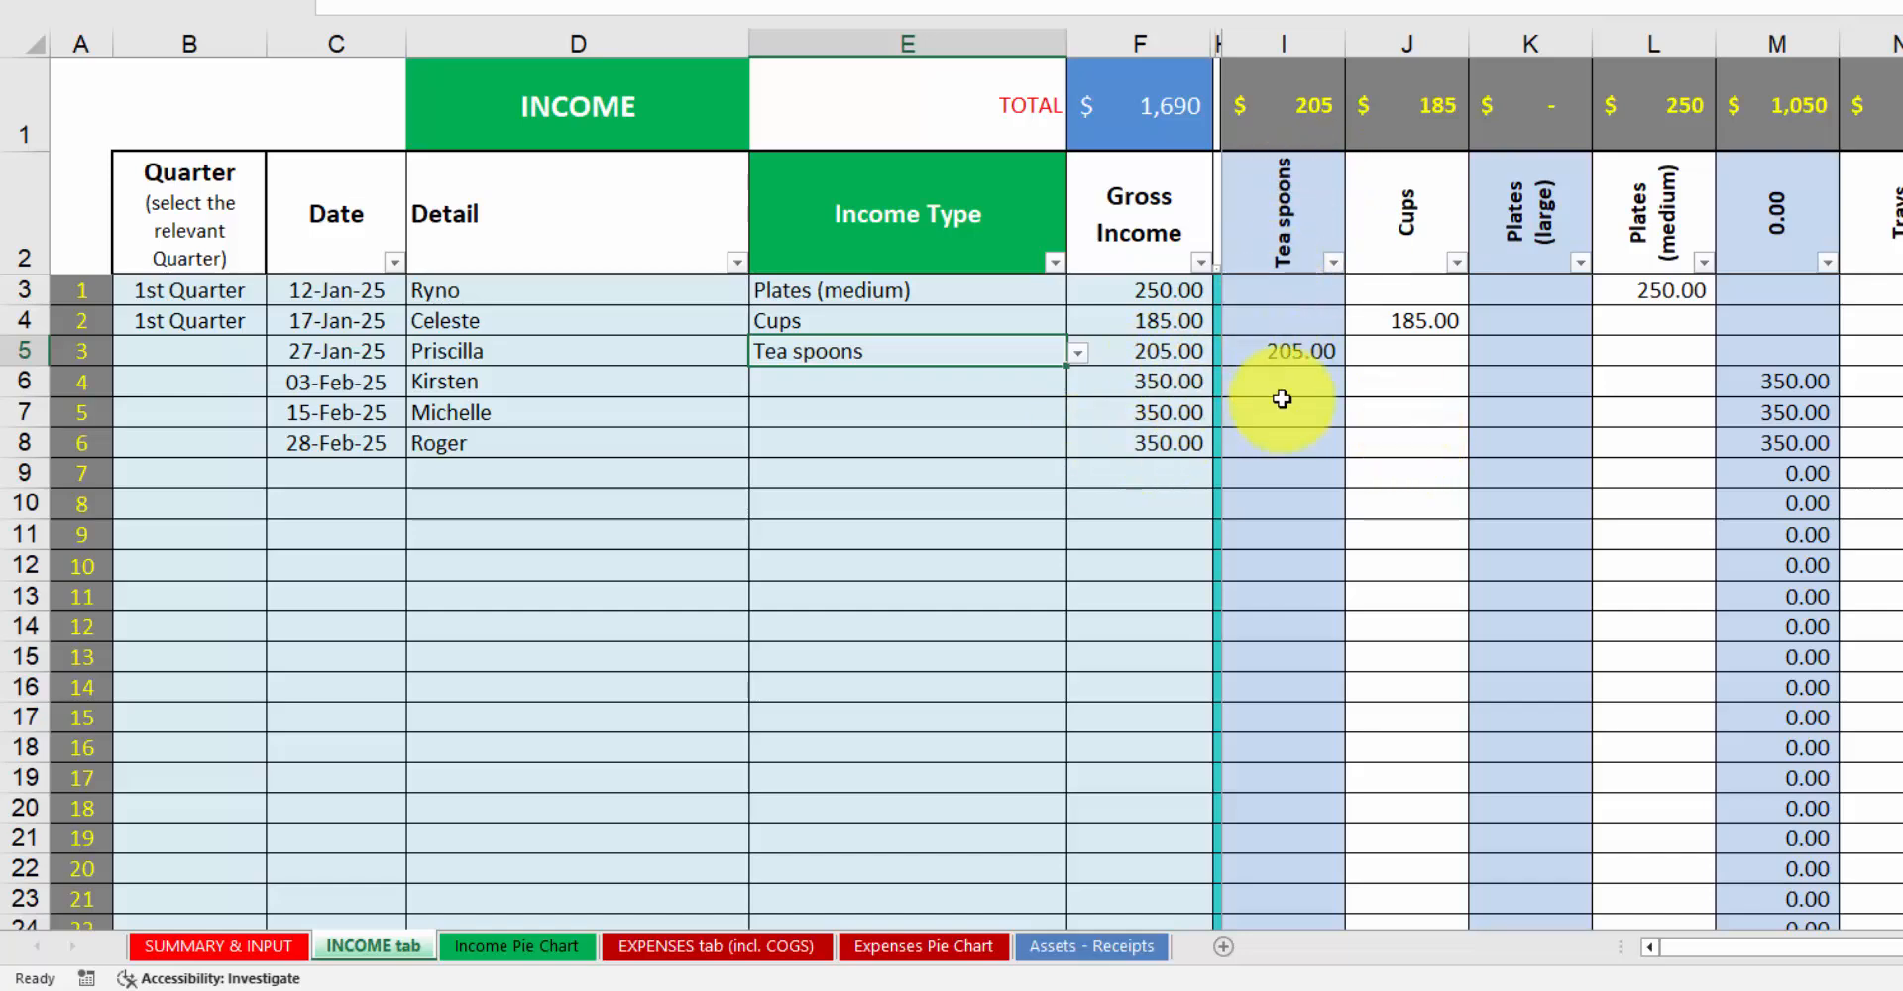
# Set the income type to Plates (medium) for the 03-Feb-25 entry and to Trays for the 15-Feb-25 entry.
pyautogui.click(806, 389)
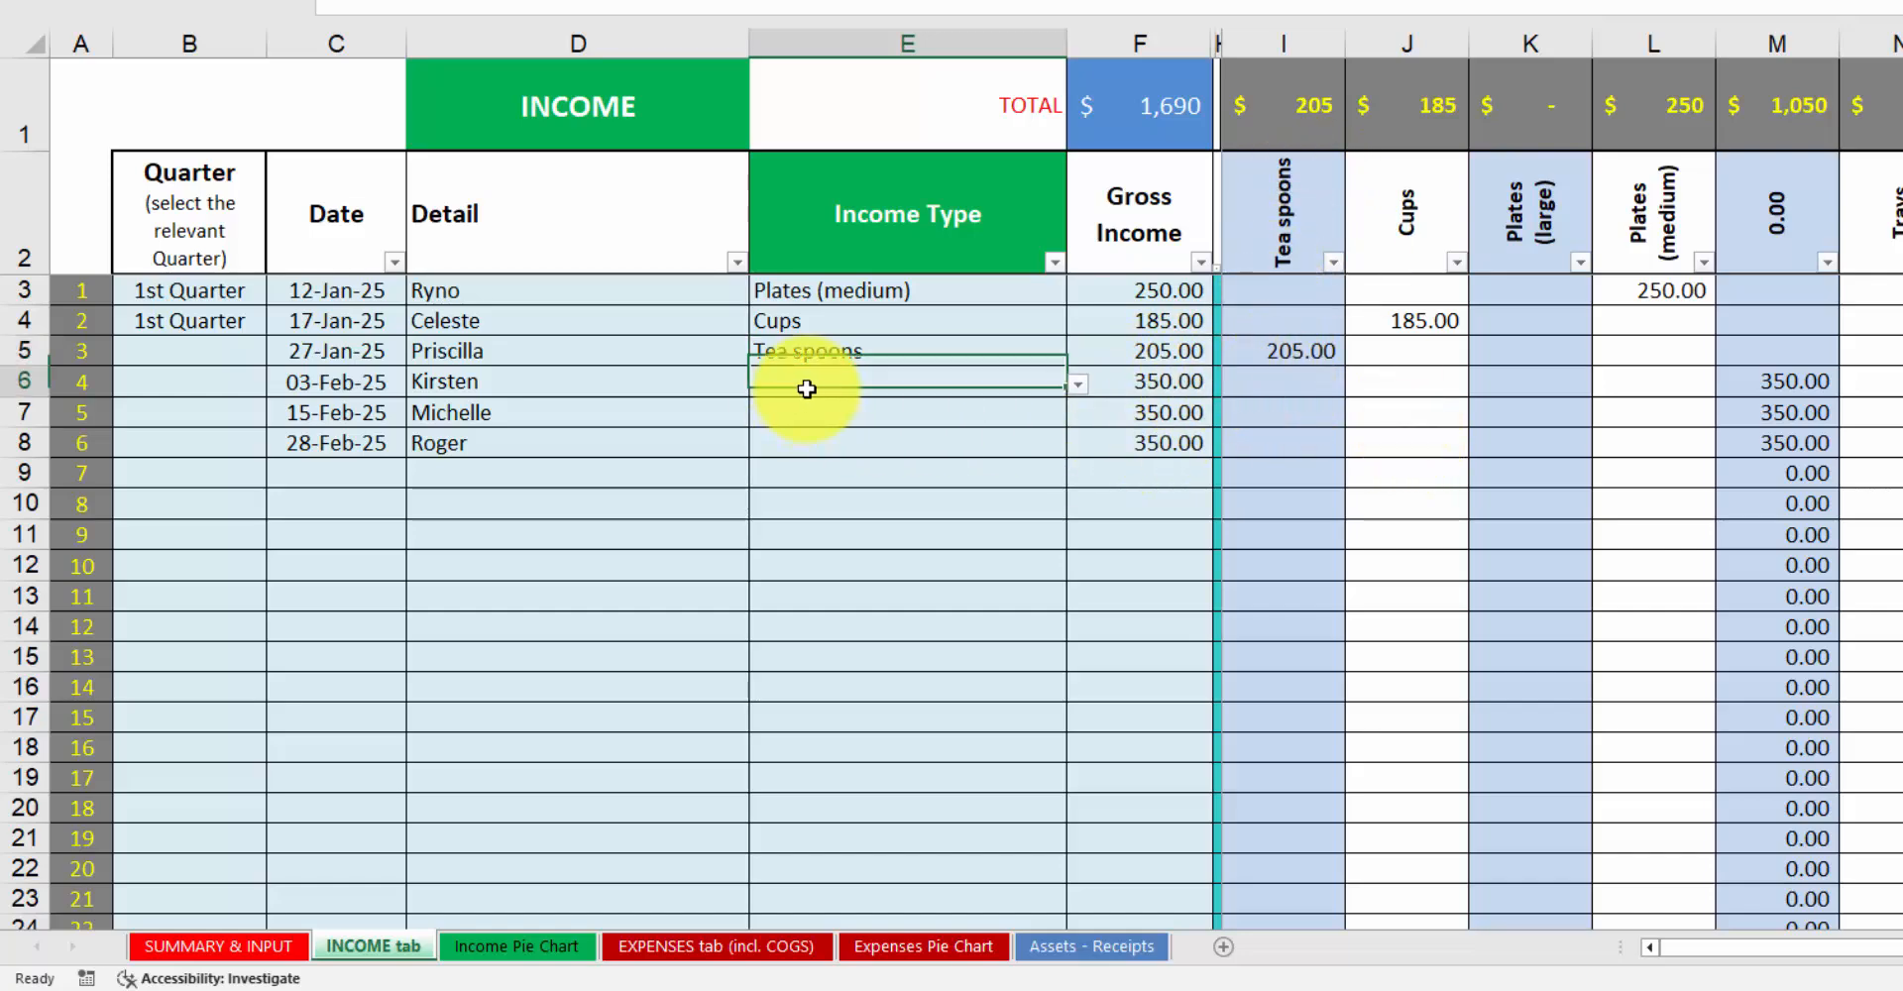
pyautogui.click(1076, 387)
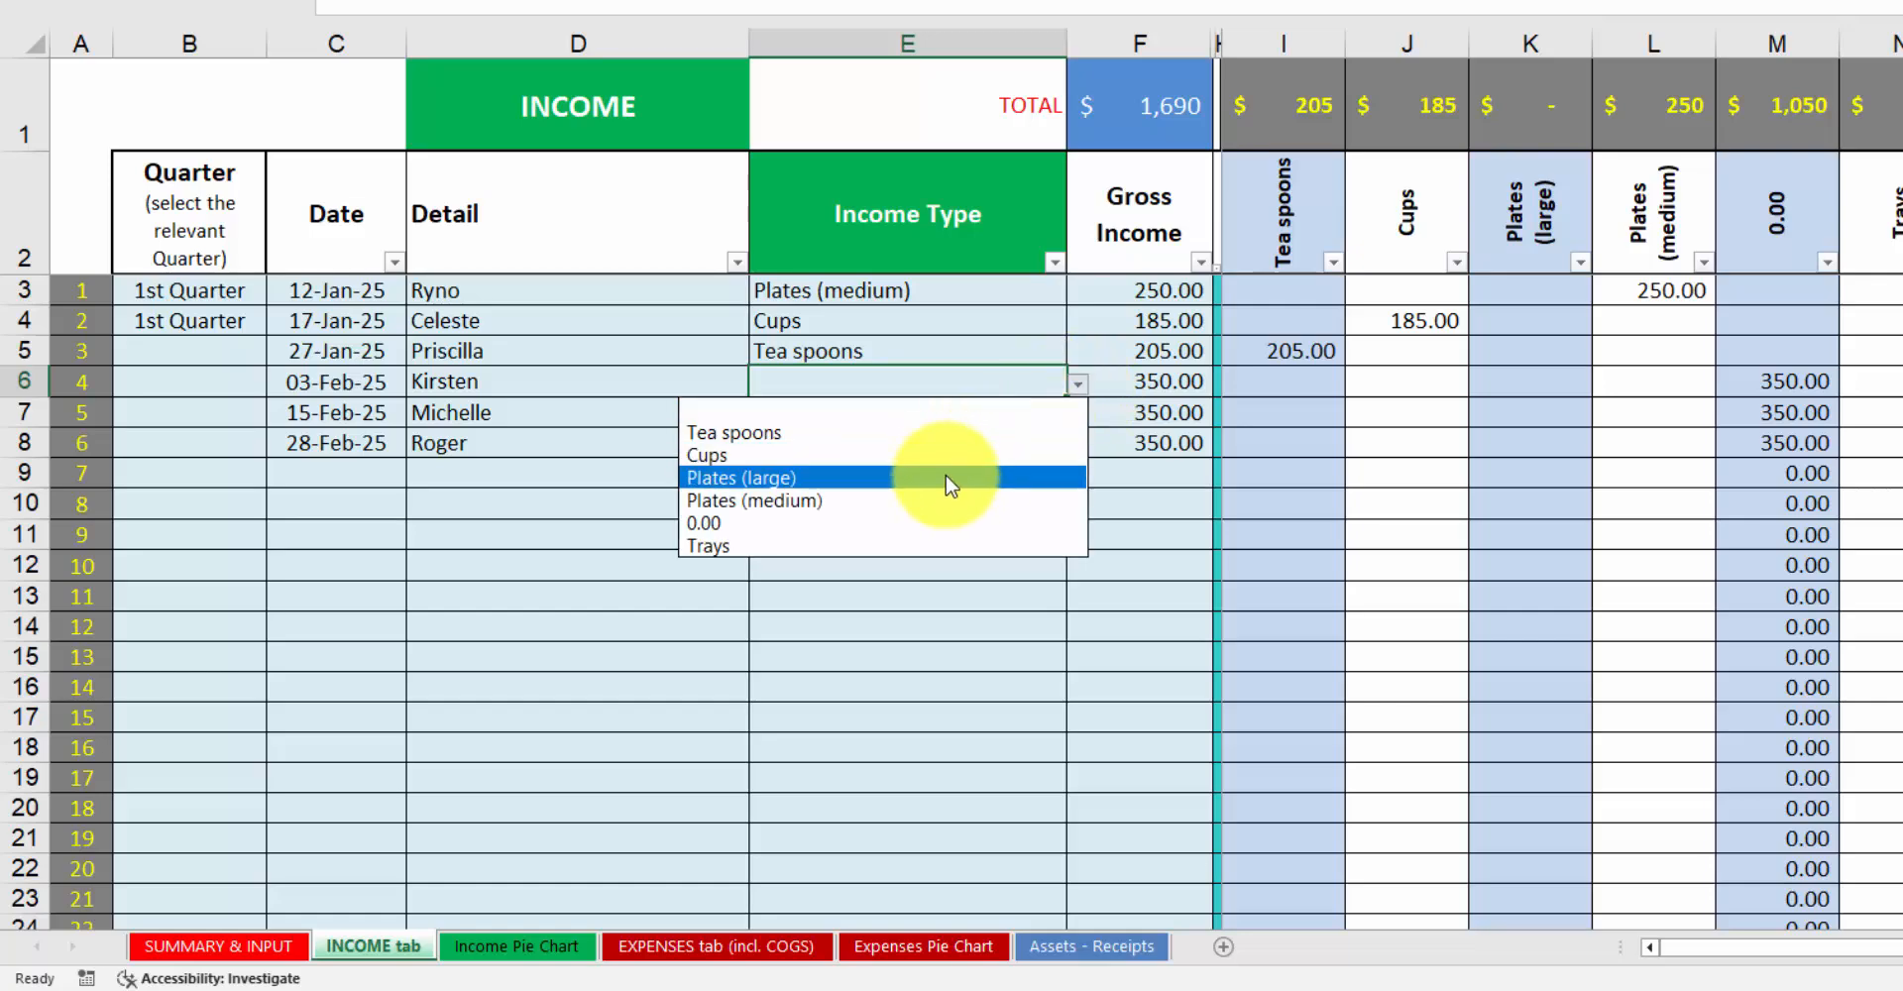
pyautogui.click(949, 500)
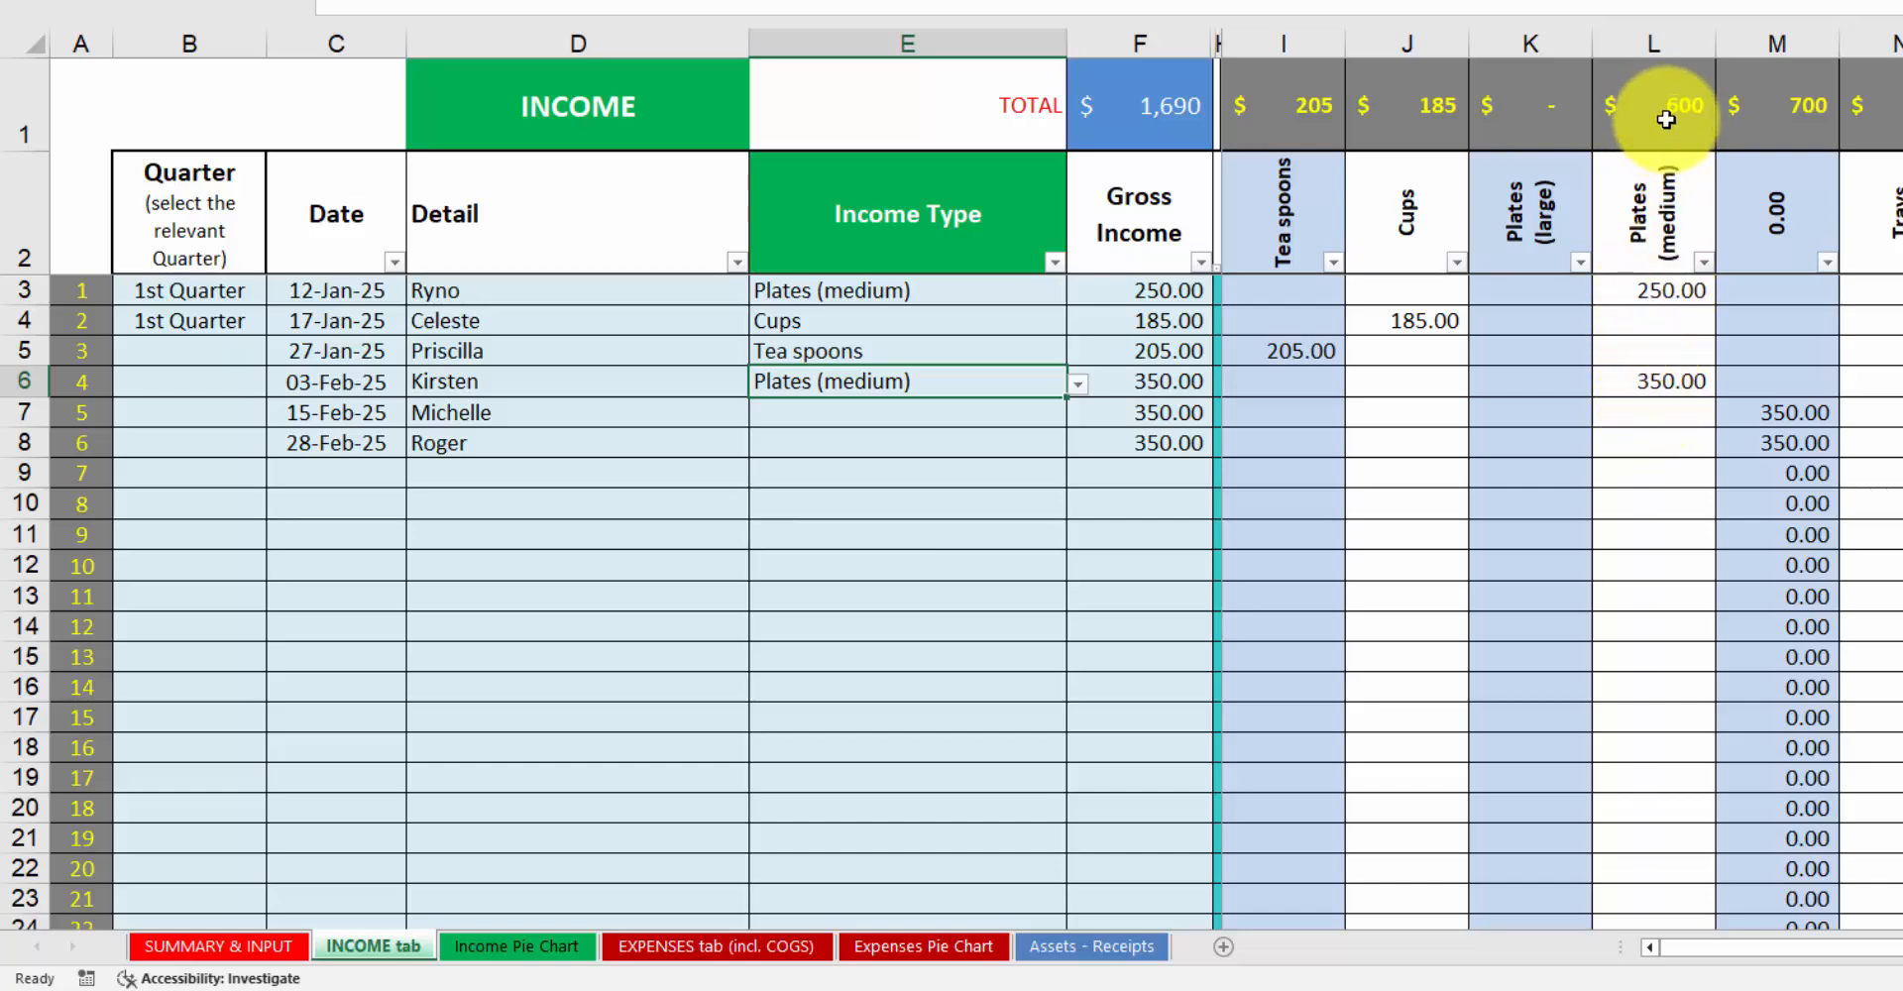
pyautogui.click(929, 413)
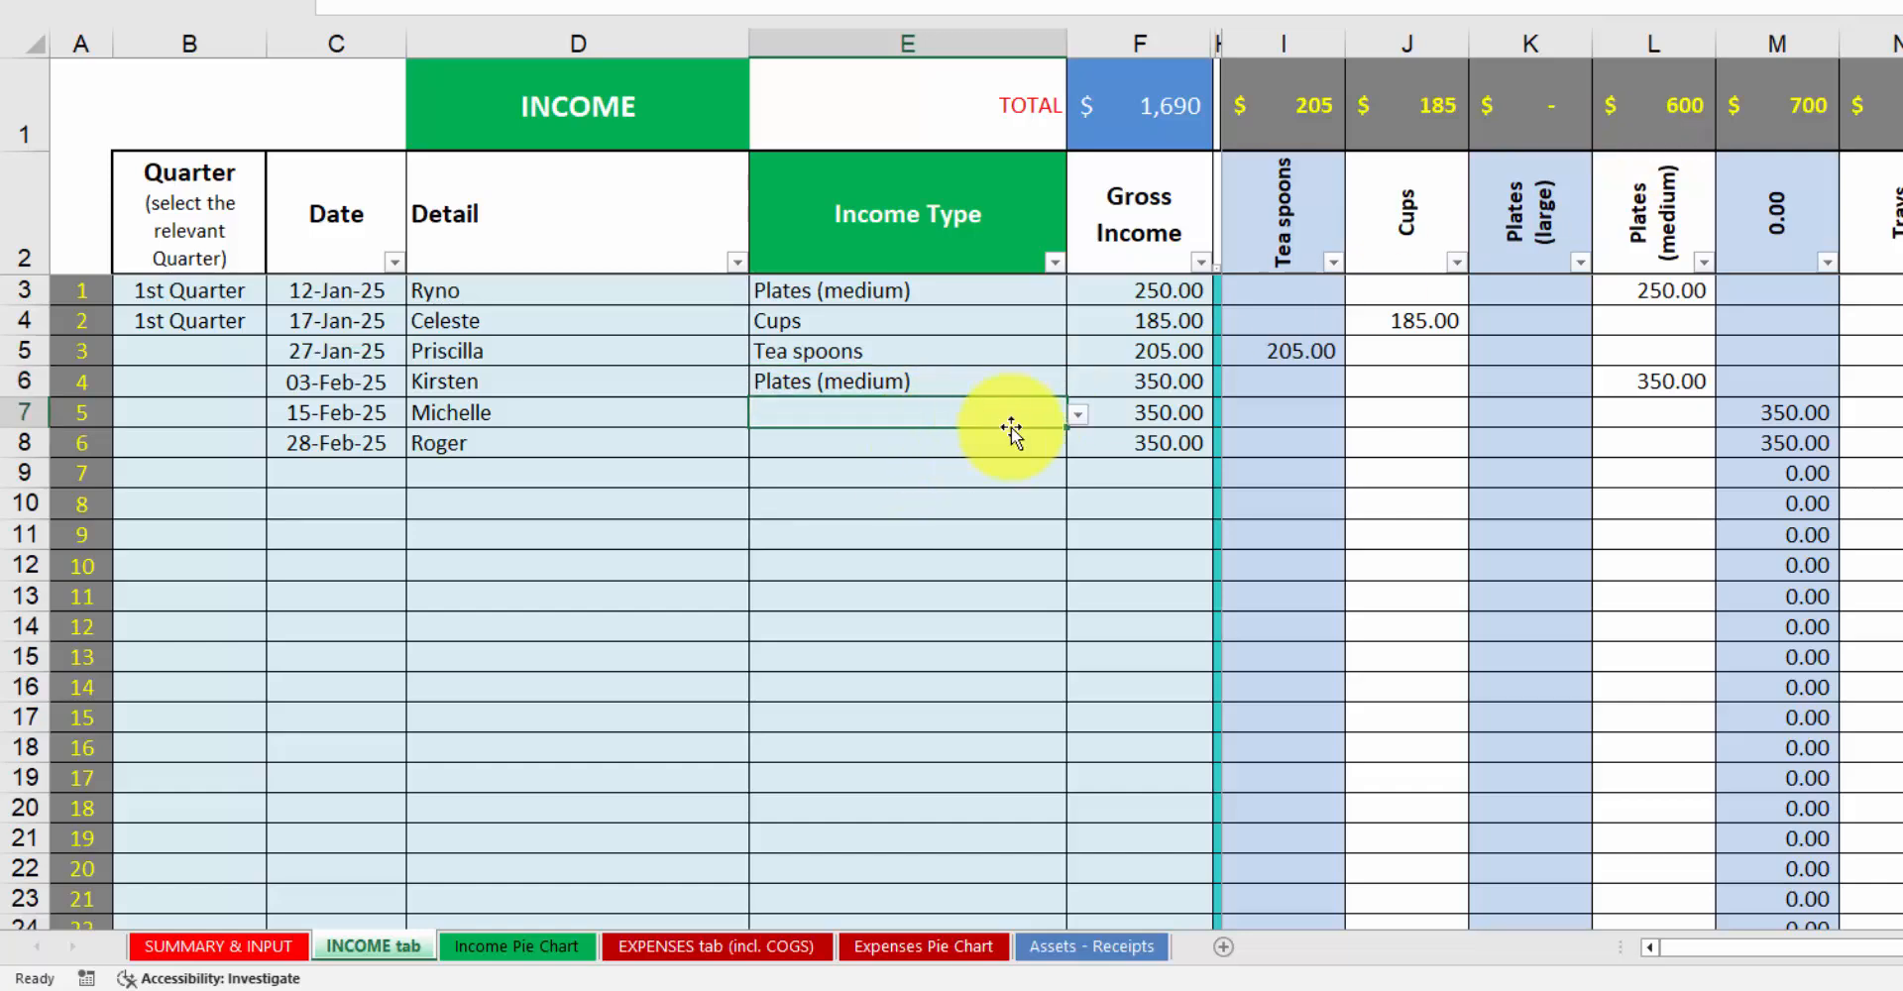
pyautogui.click(1075, 415)
pyautogui.click(778, 580)
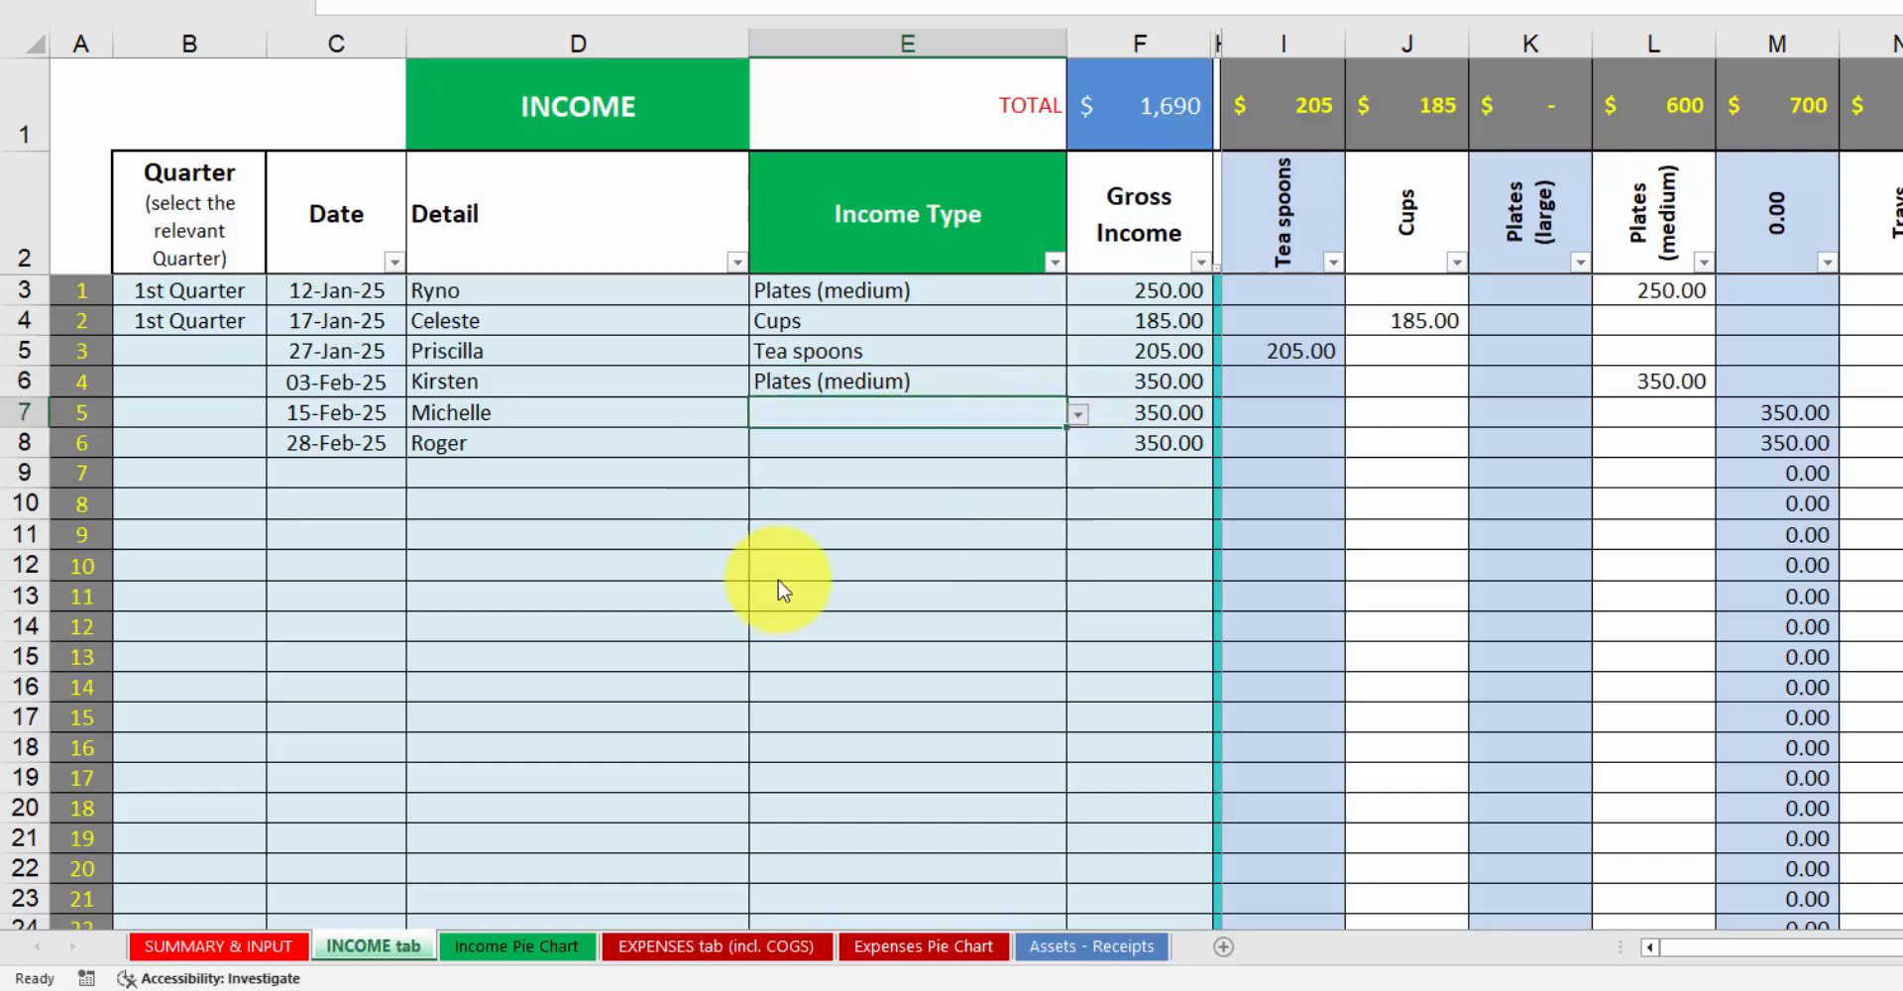
# Set the income type of the 28-Feb-25 entry to Cups.
pyautogui.click(854, 445)
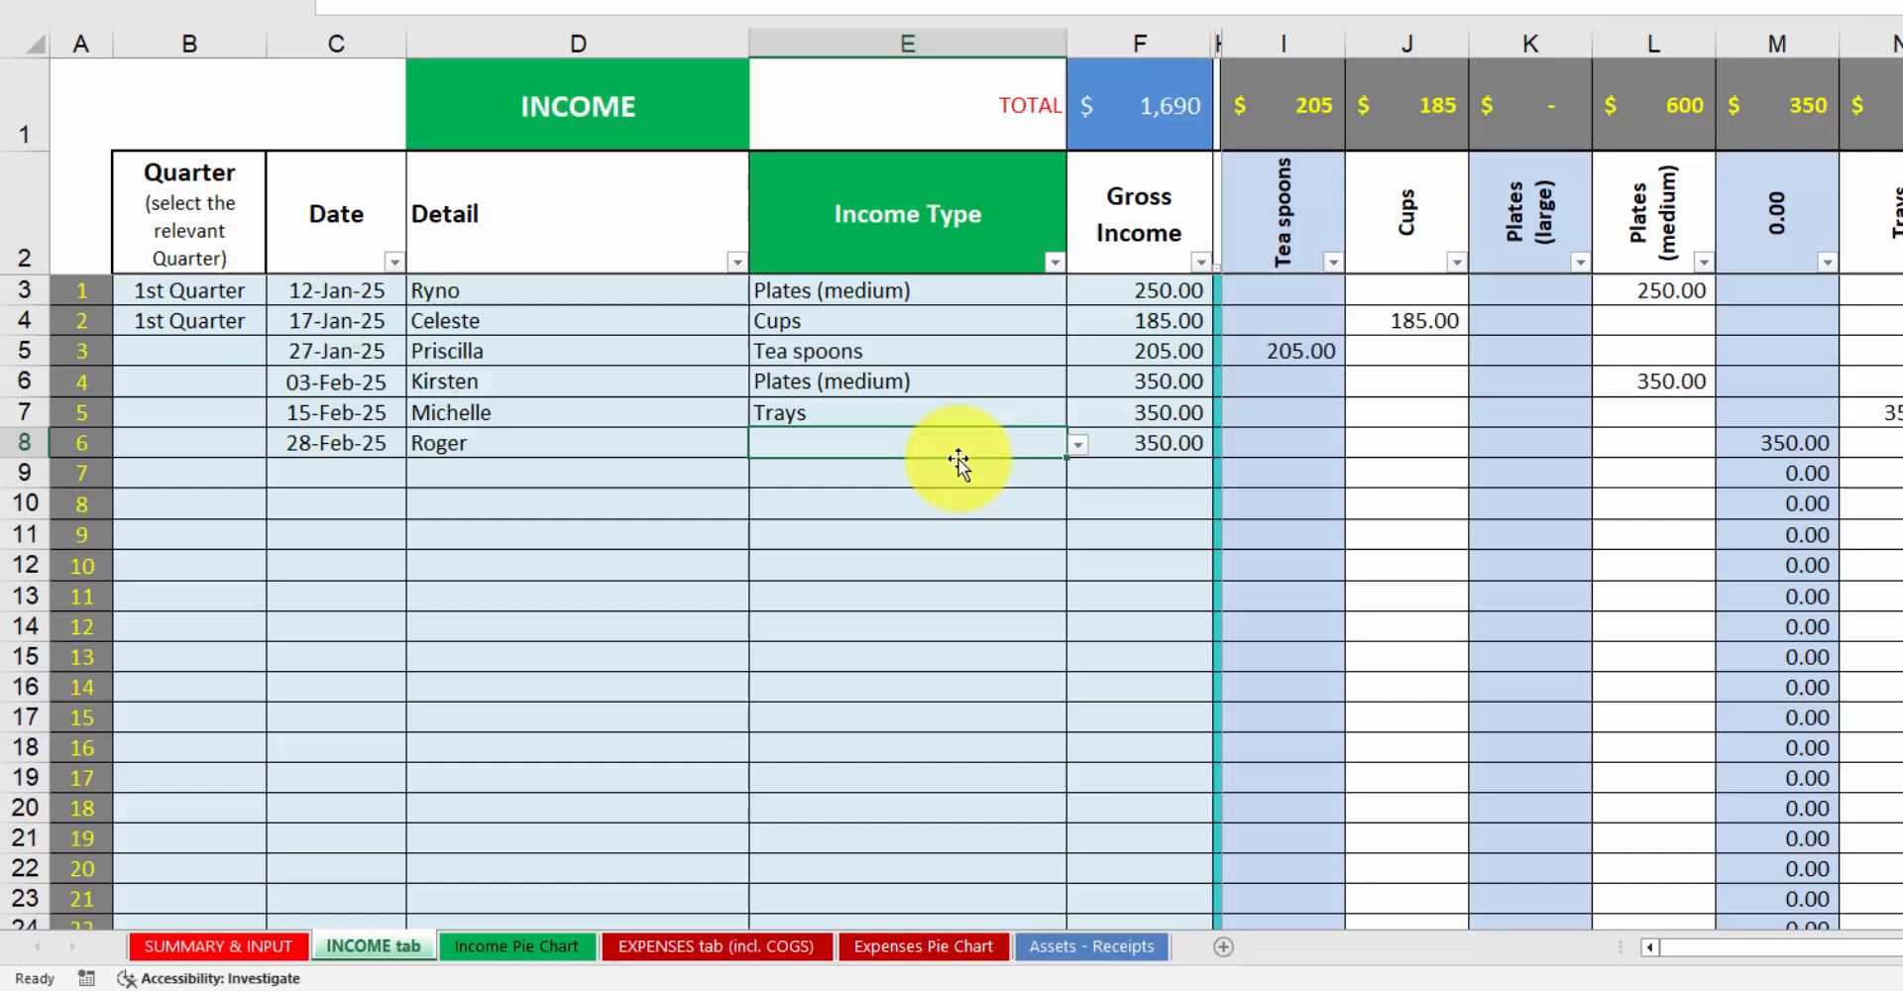
pyautogui.click(1078, 451)
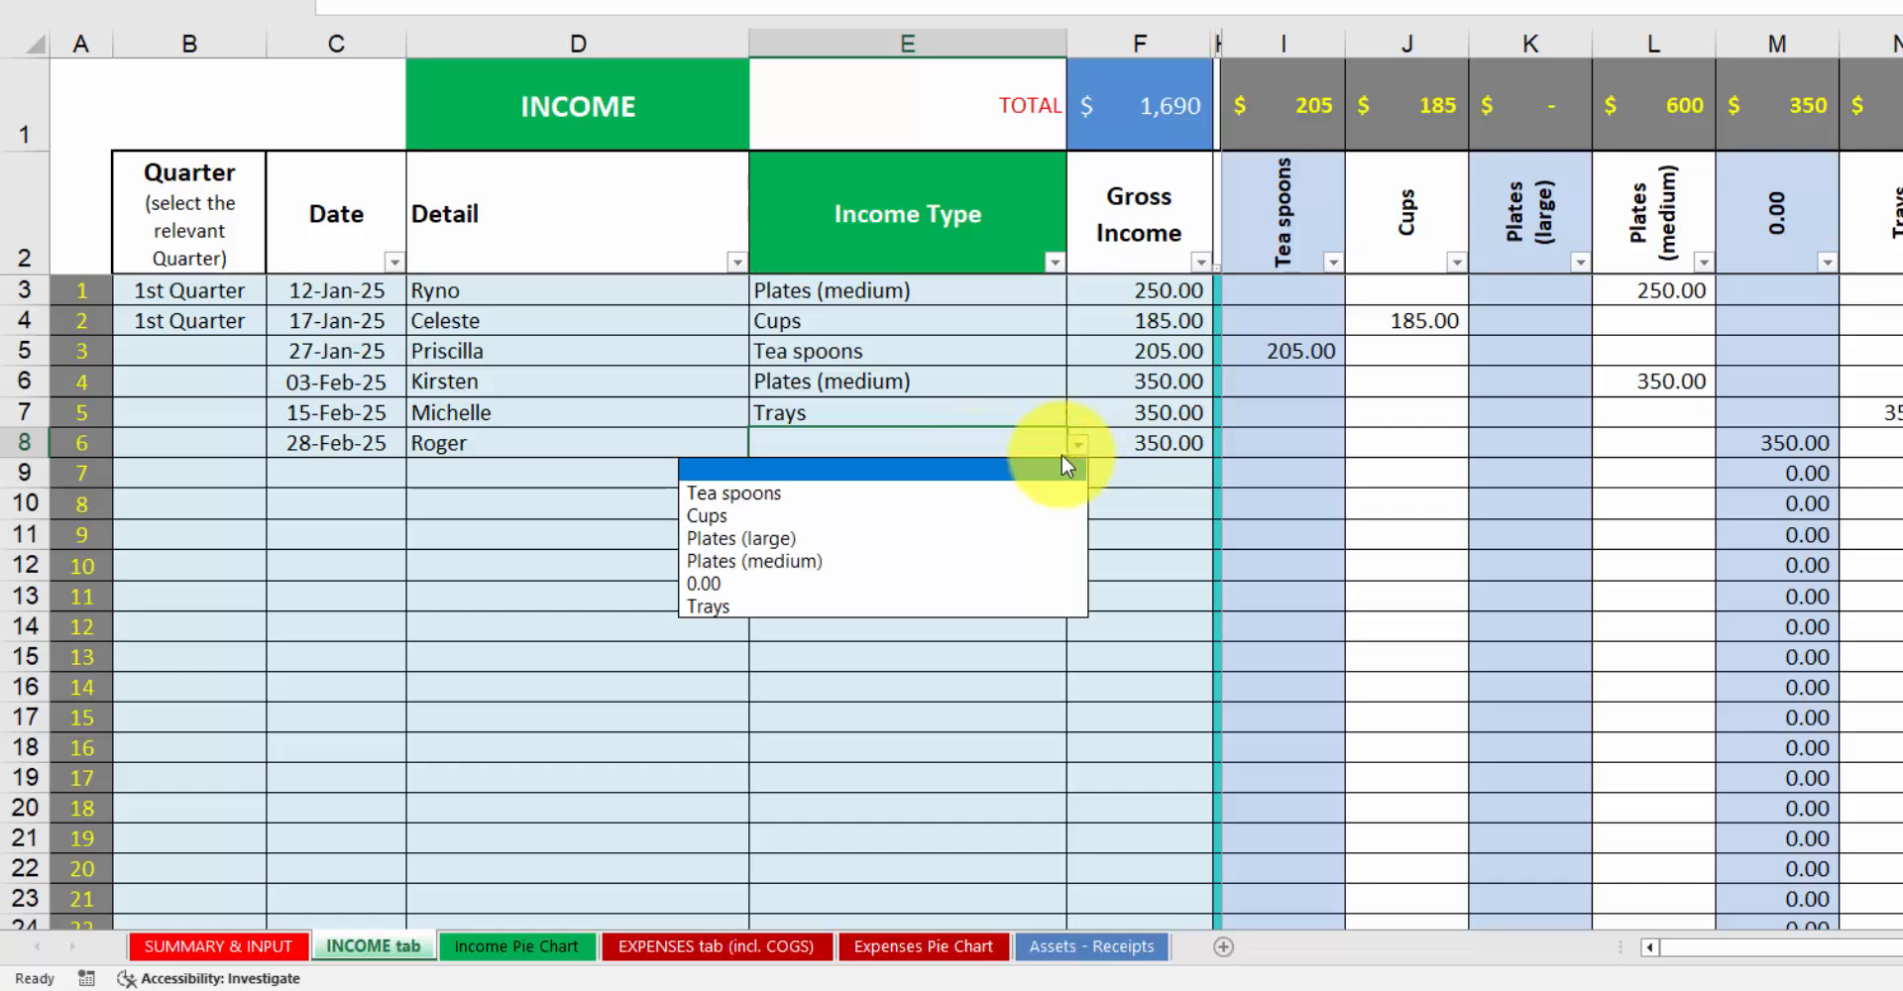
pyautogui.click(926, 523)
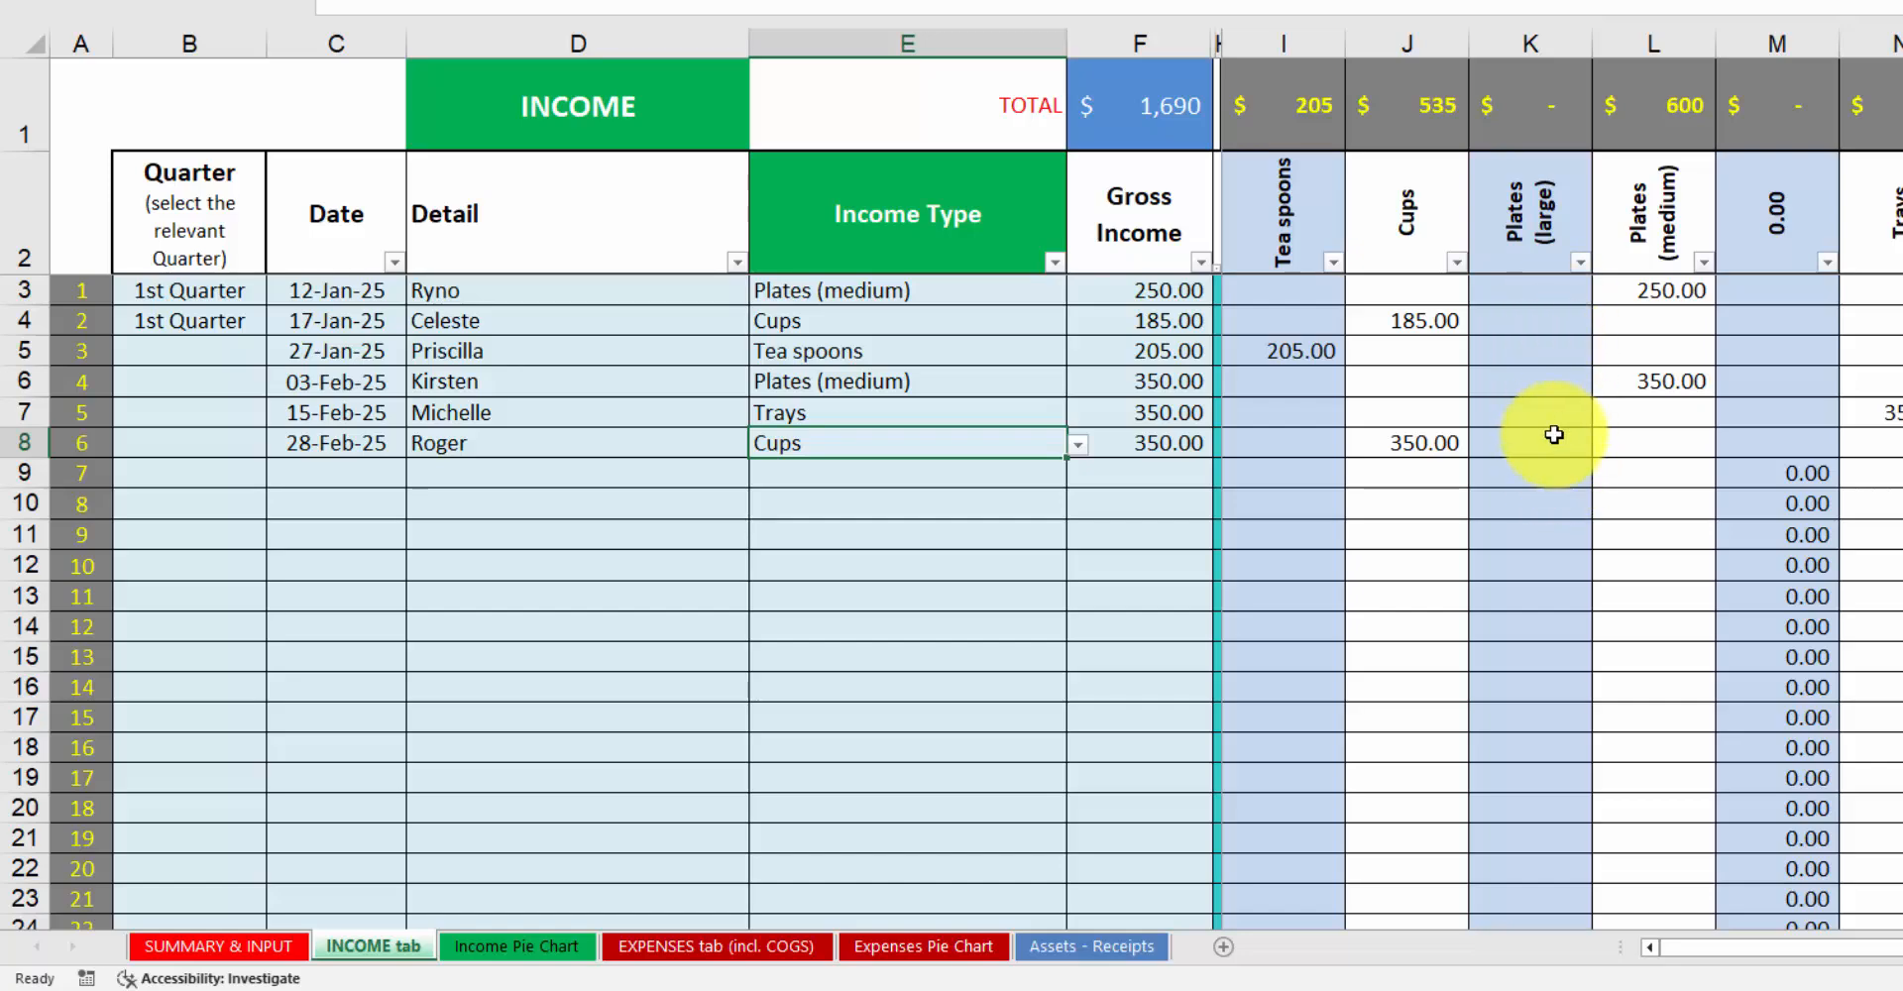
# Examine the category shares on the Income Pie Chart and view the SUMMARY & INPUT sheet.
pyautogui.click(503, 953)
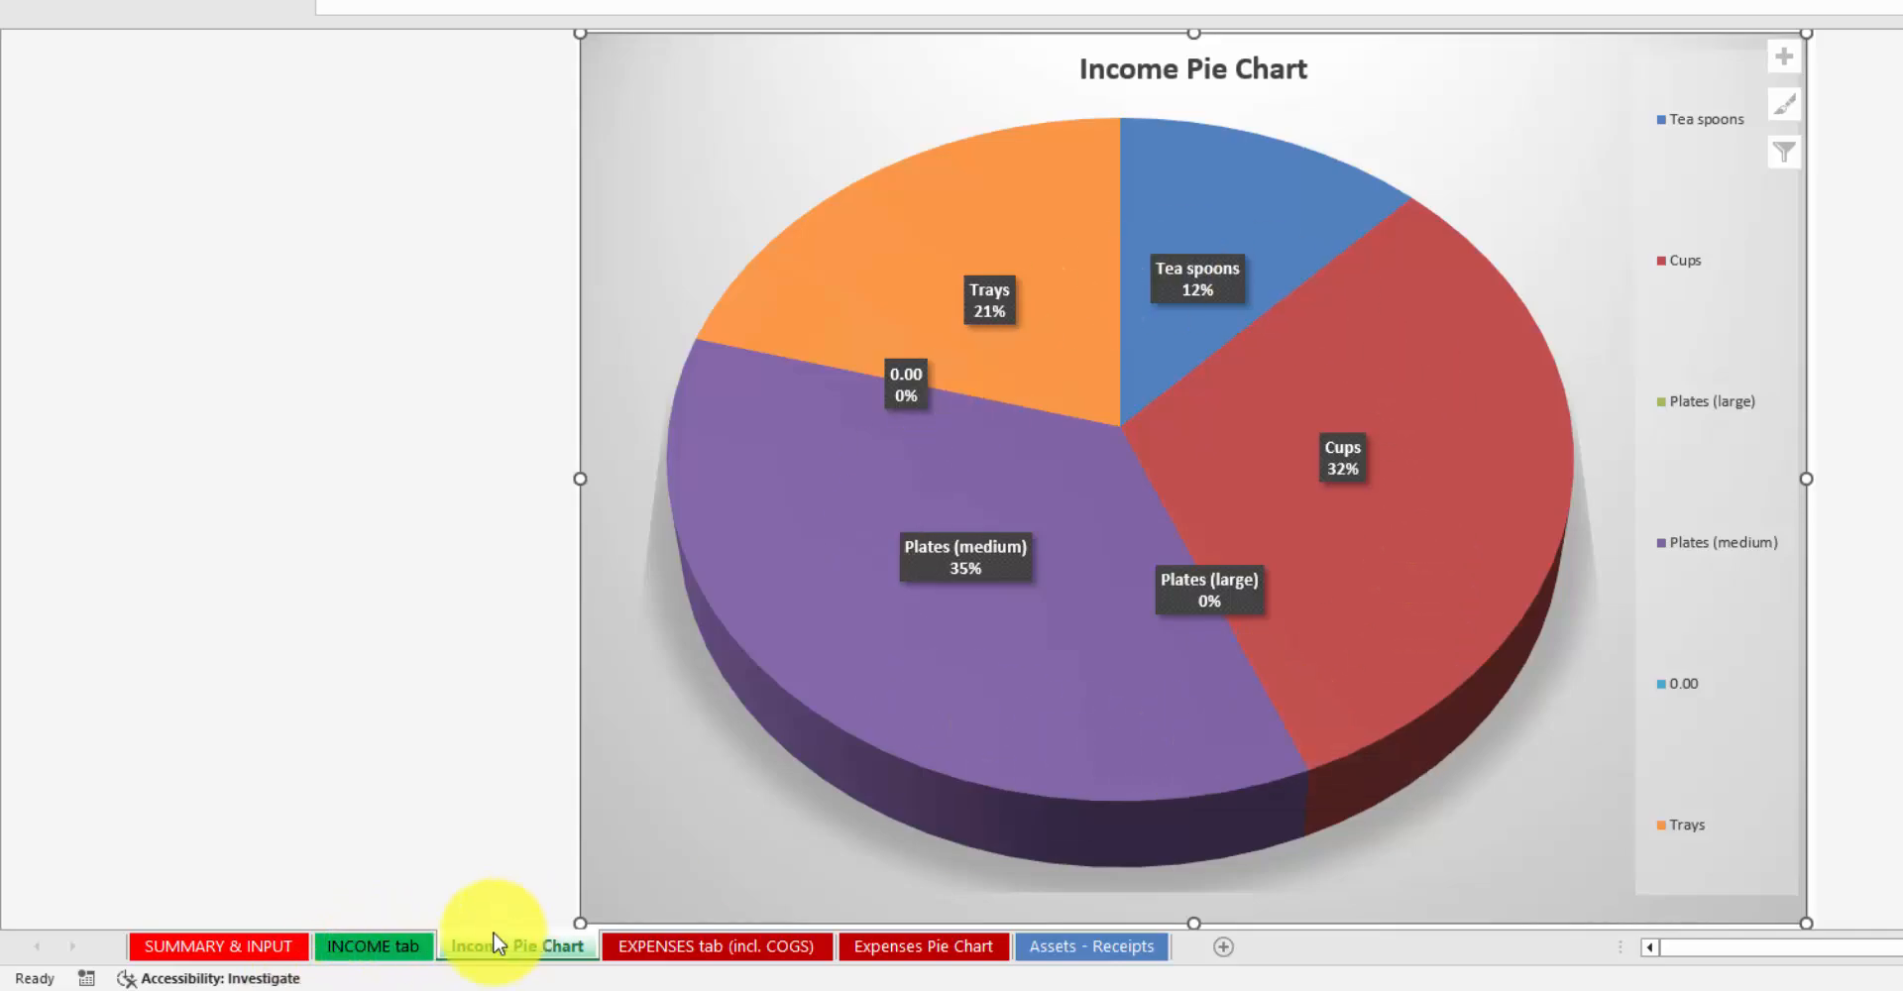
pyautogui.click(367, 956)
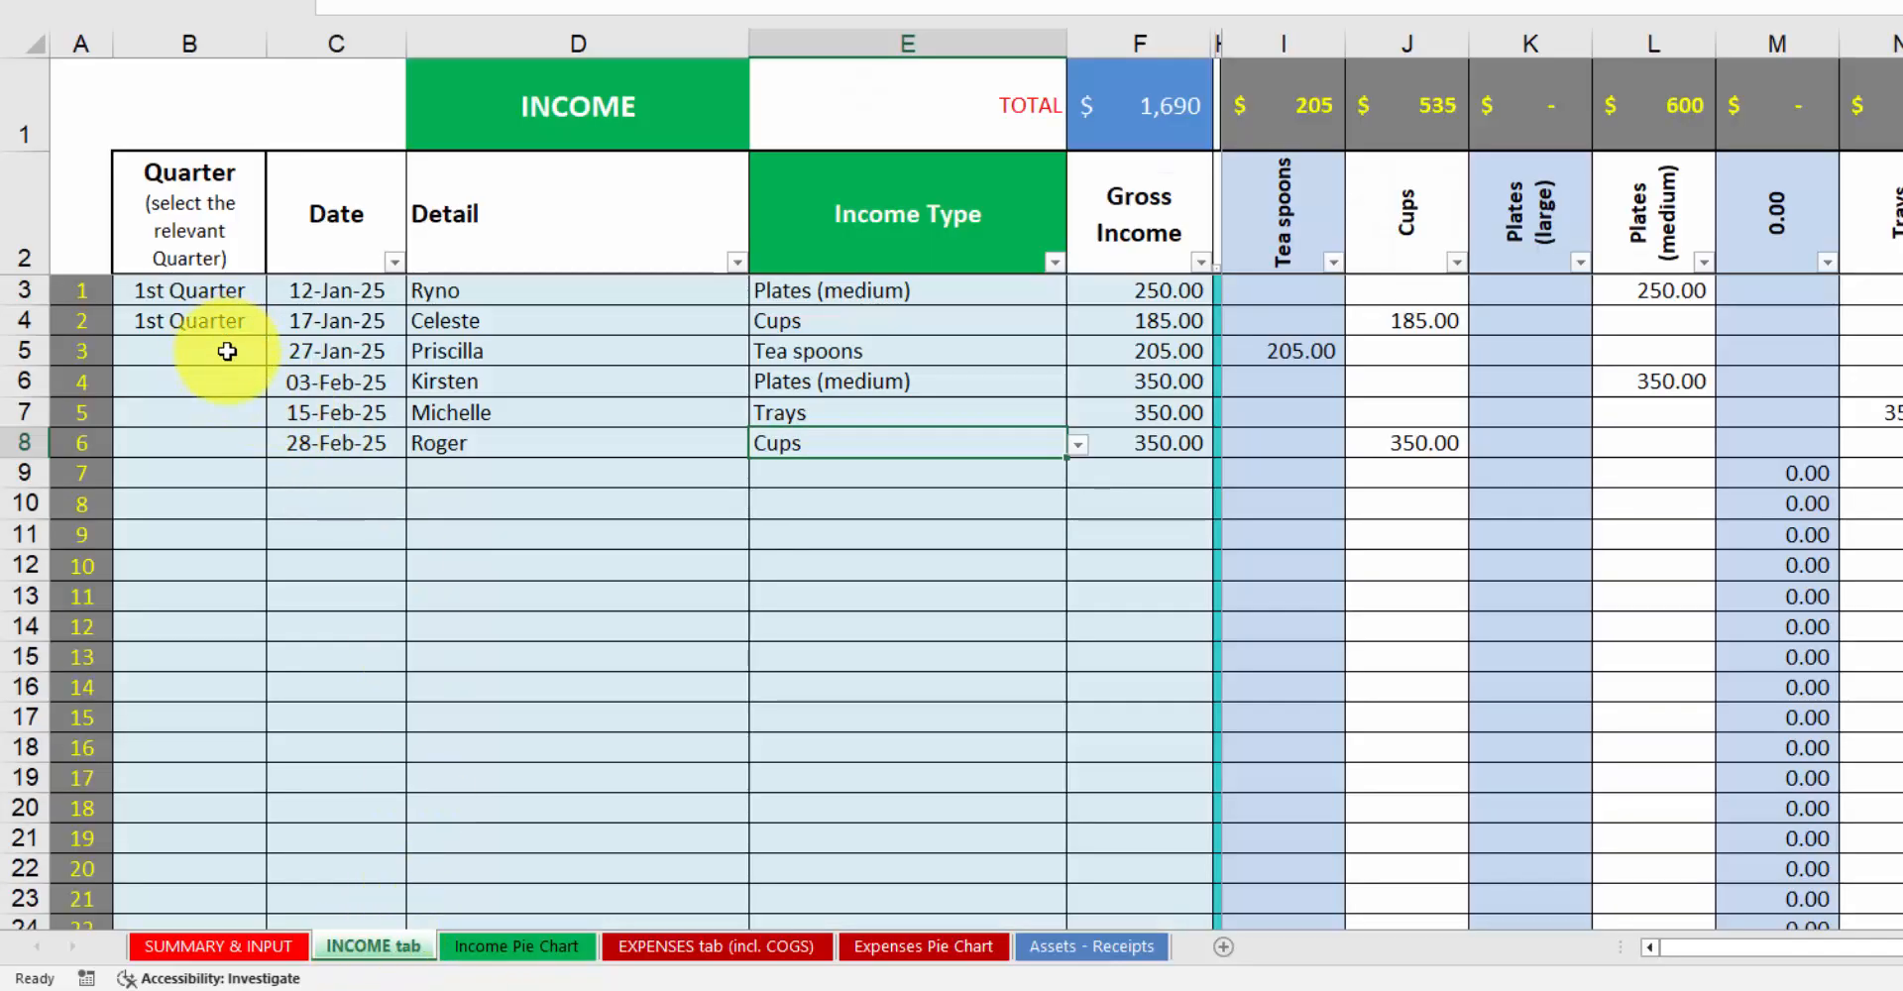
pyautogui.click(203, 948)
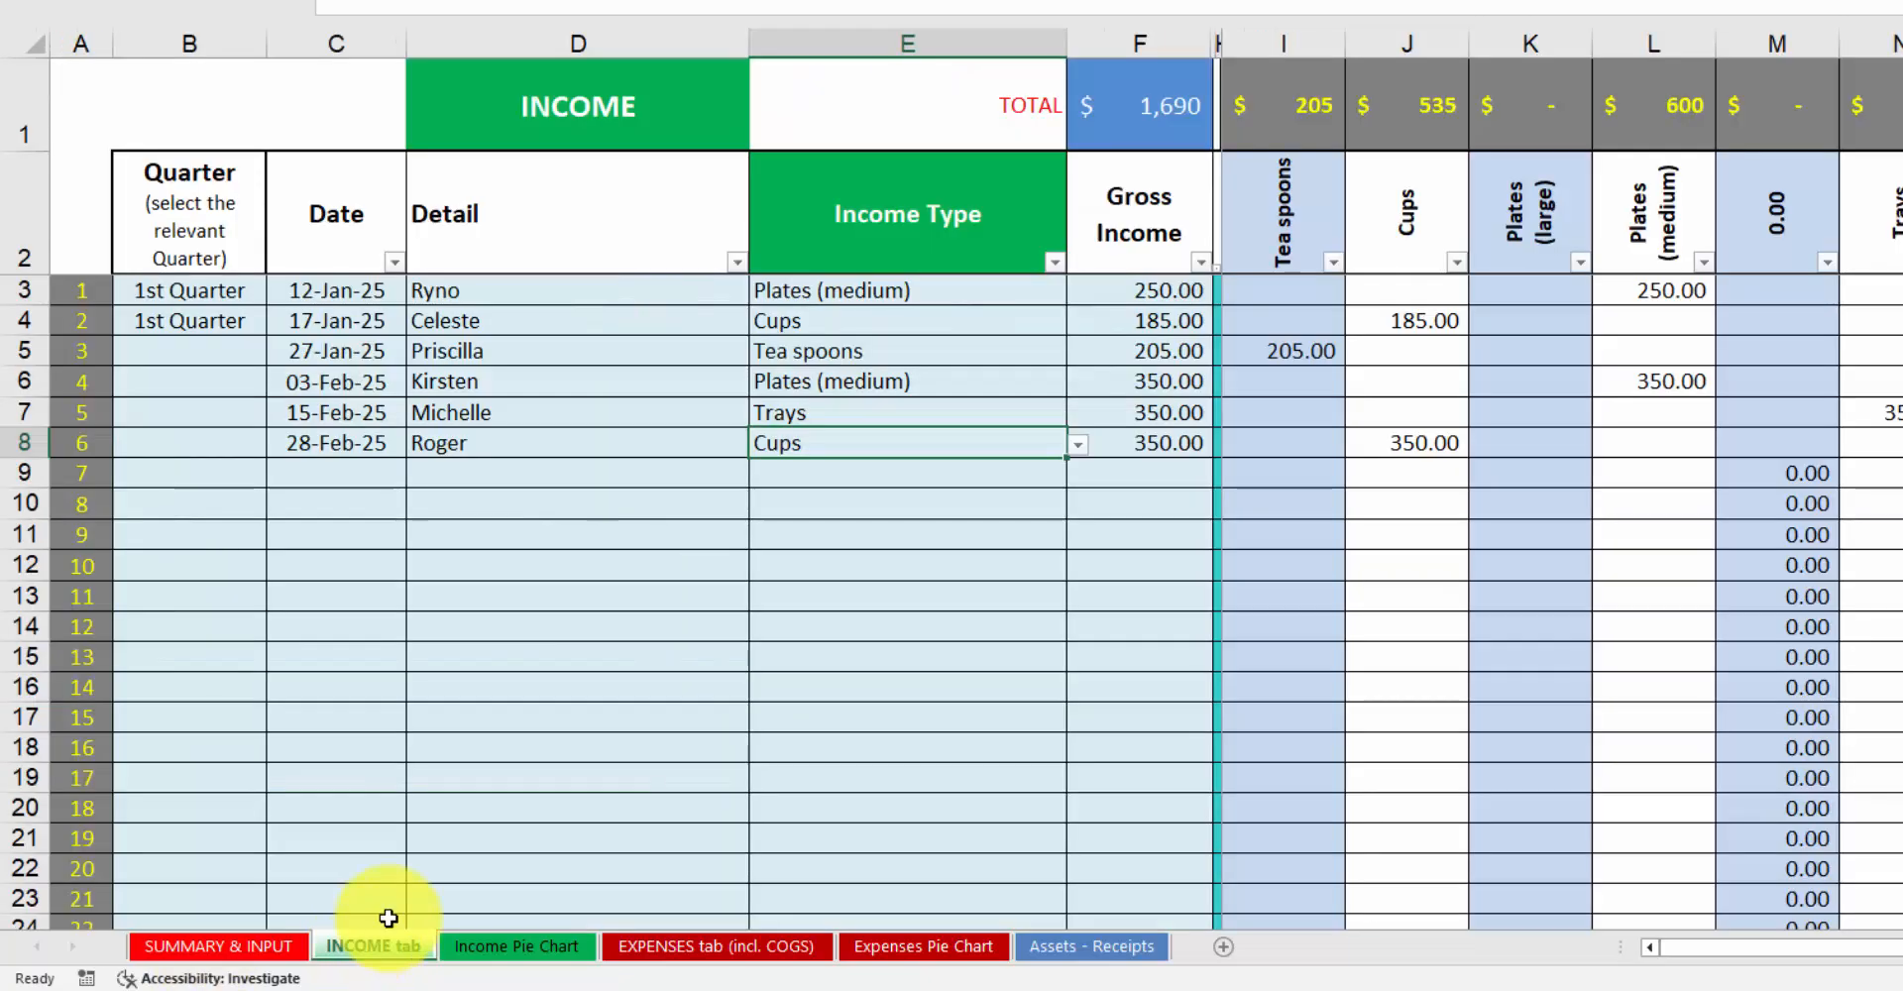
# On the INCOME sheet, assign the 27-Jan-25 entry to the 1st Quarter and the 03-Feb-25 entry to the 2nd Quarter.
pyautogui.click(374, 945)
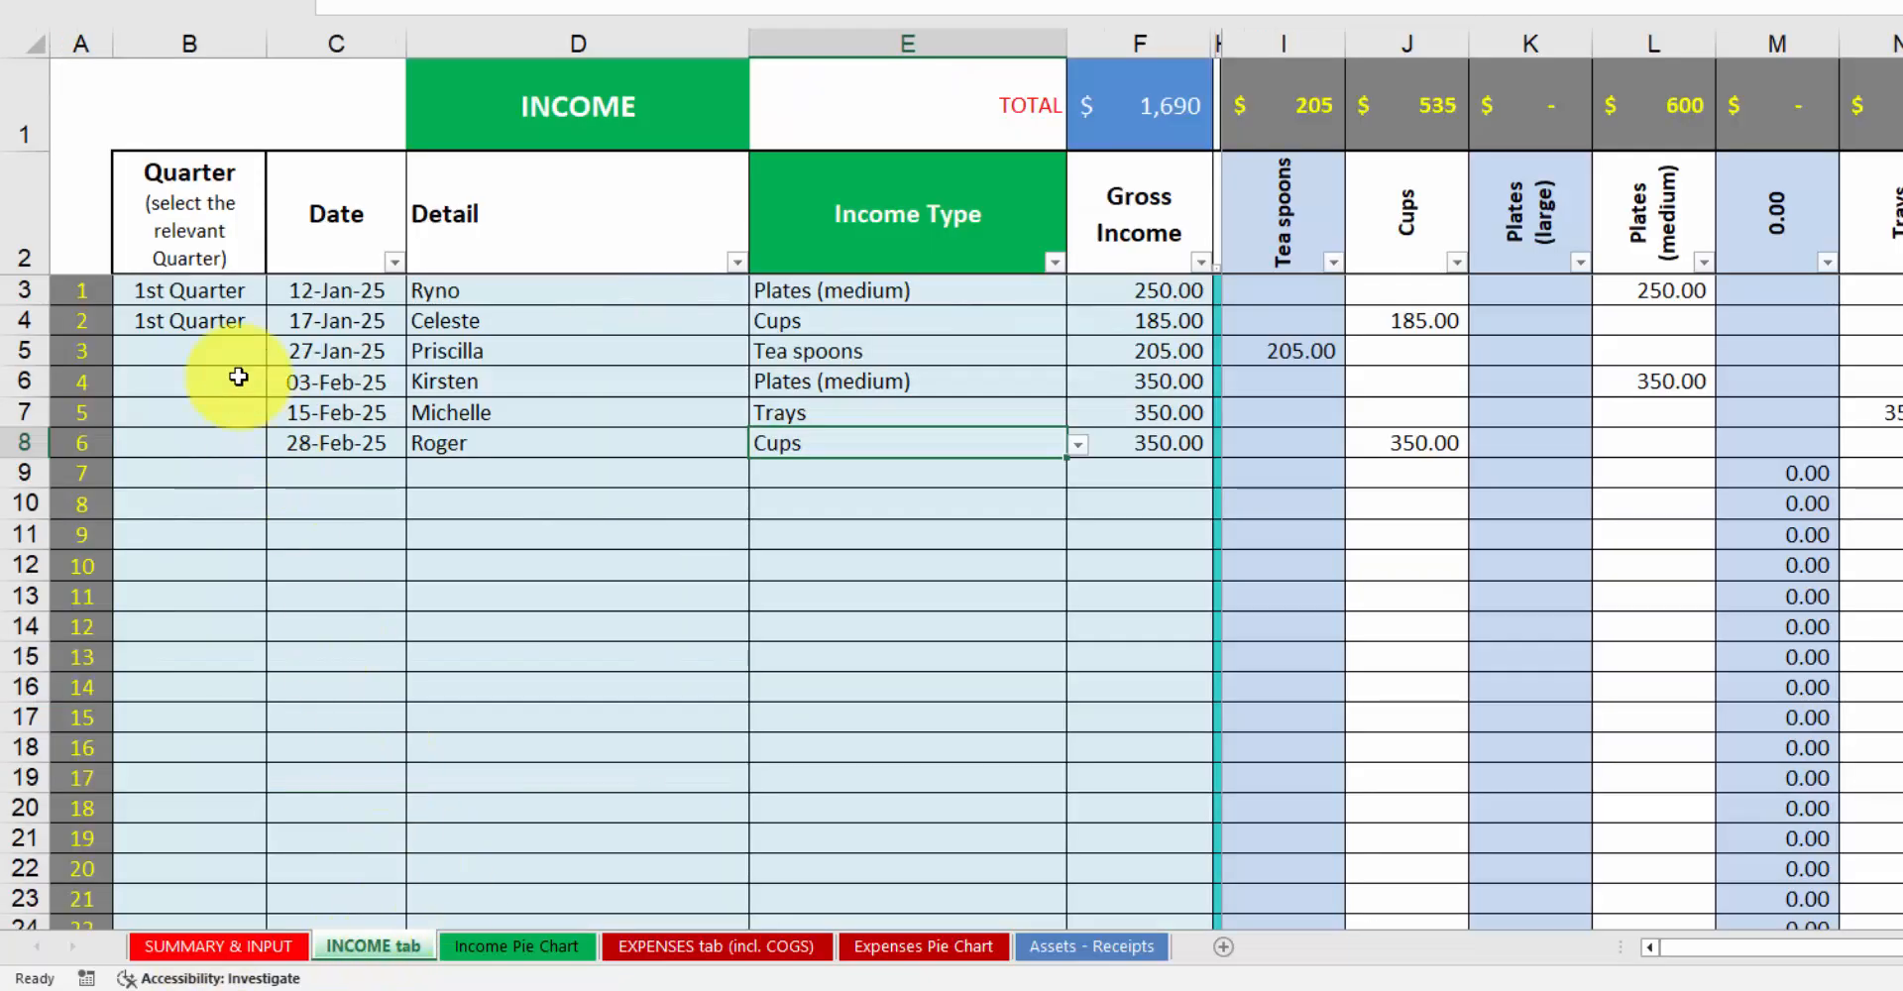
pyautogui.click(199, 353)
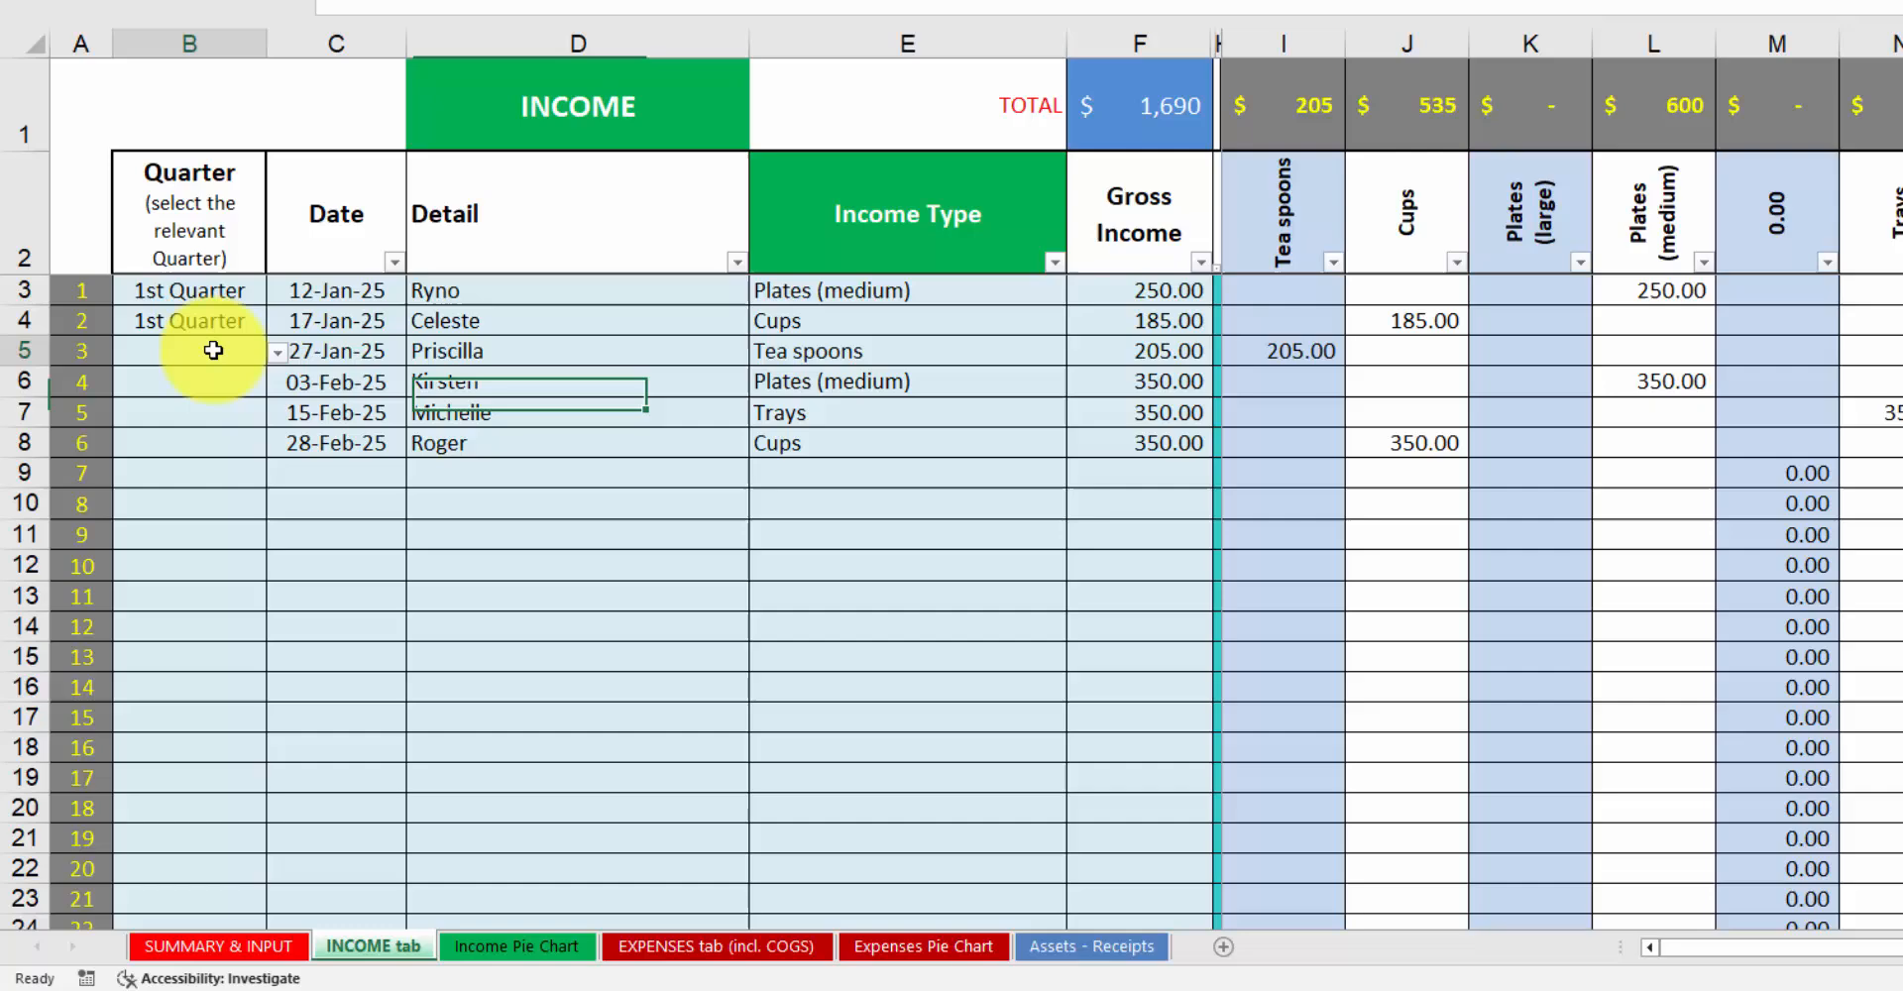
pyautogui.click(277, 354)
pyautogui.click(212, 380)
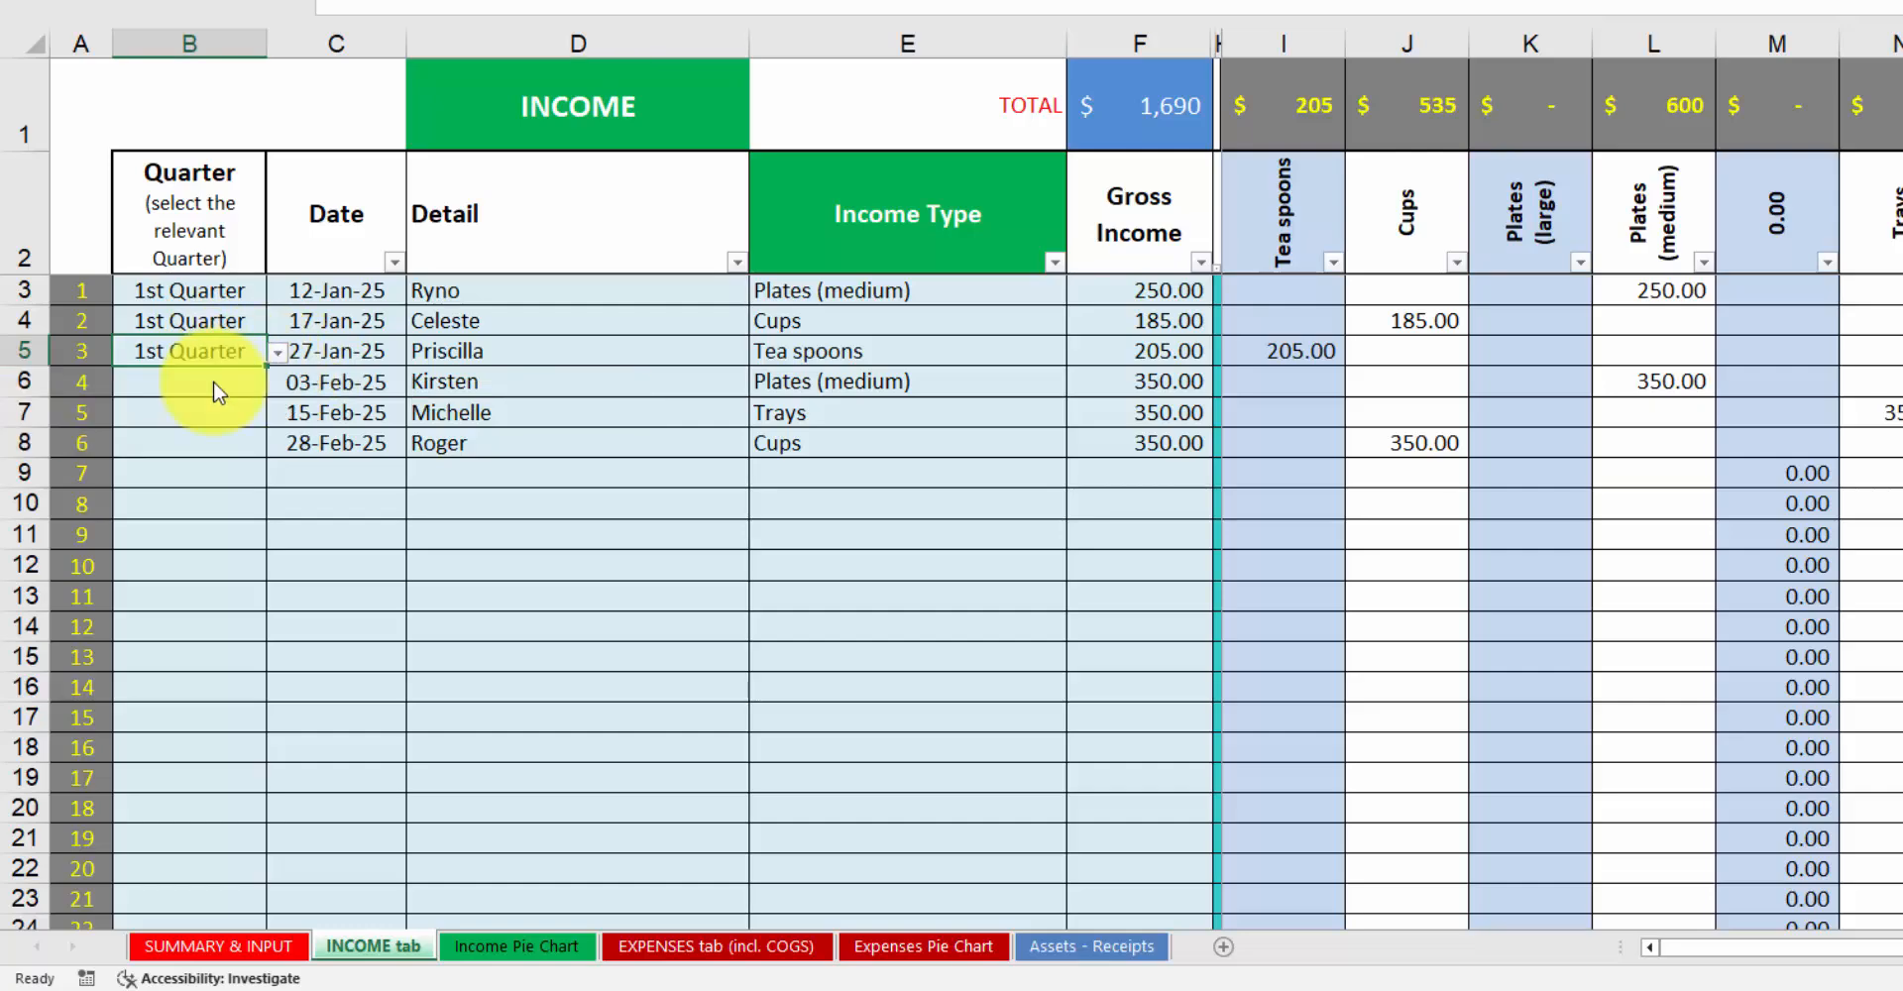
pyautogui.click(220, 386)
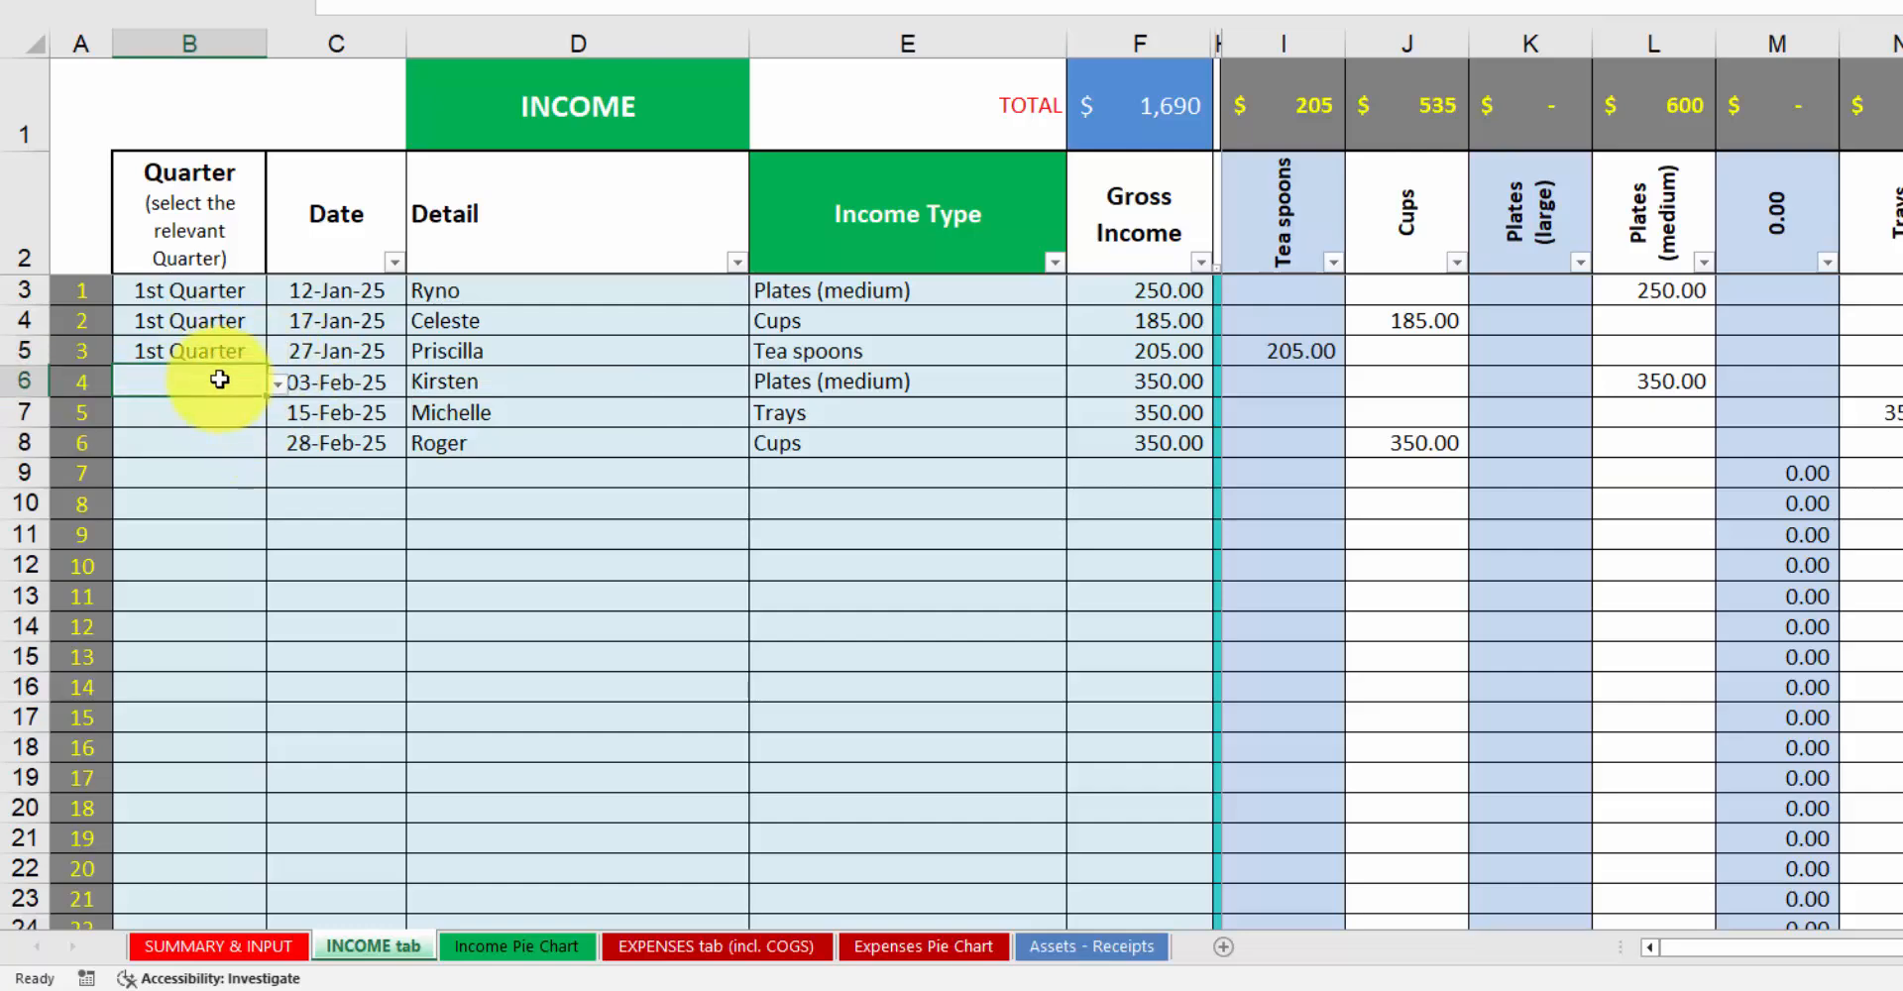
pyautogui.click(278, 386)
pyautogui.click(178, 436)
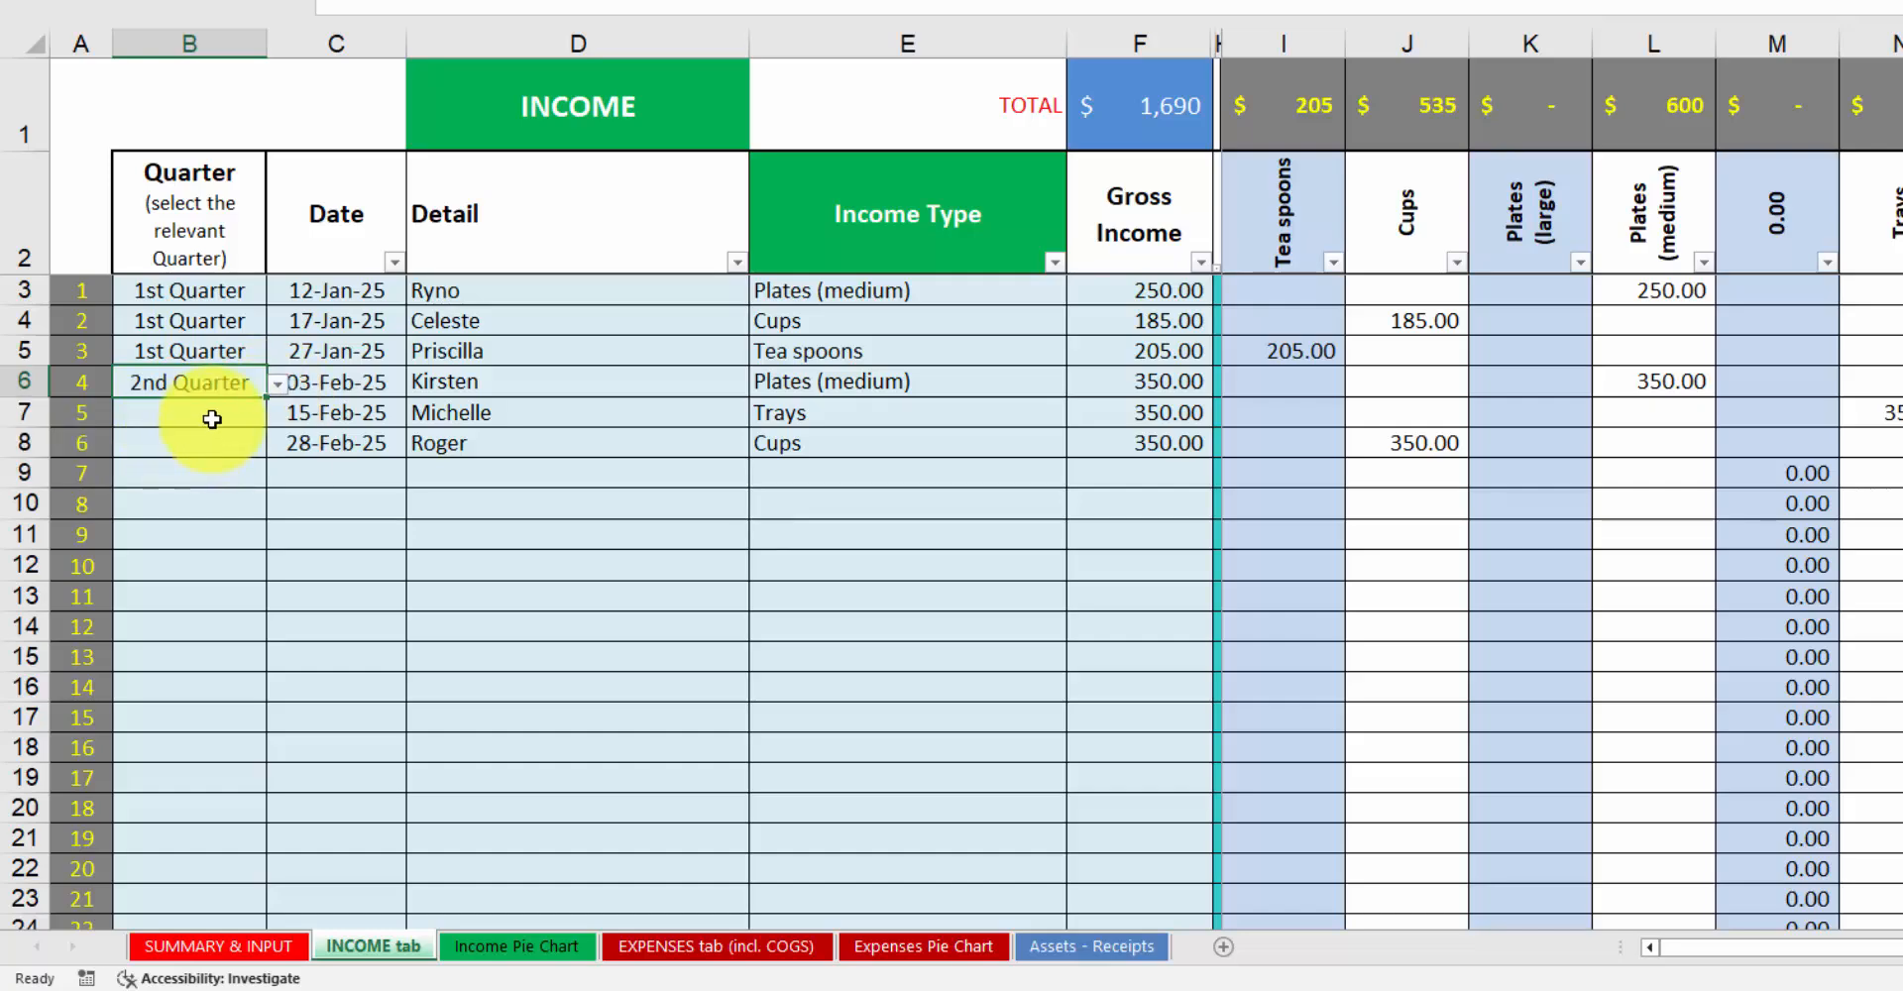
# Assign the 15-Feb-25 and 28-Feb-25 income entries to the 2nd Quarter.
pyautogui.click(210, 411)
pyautogui.click(278, 418)
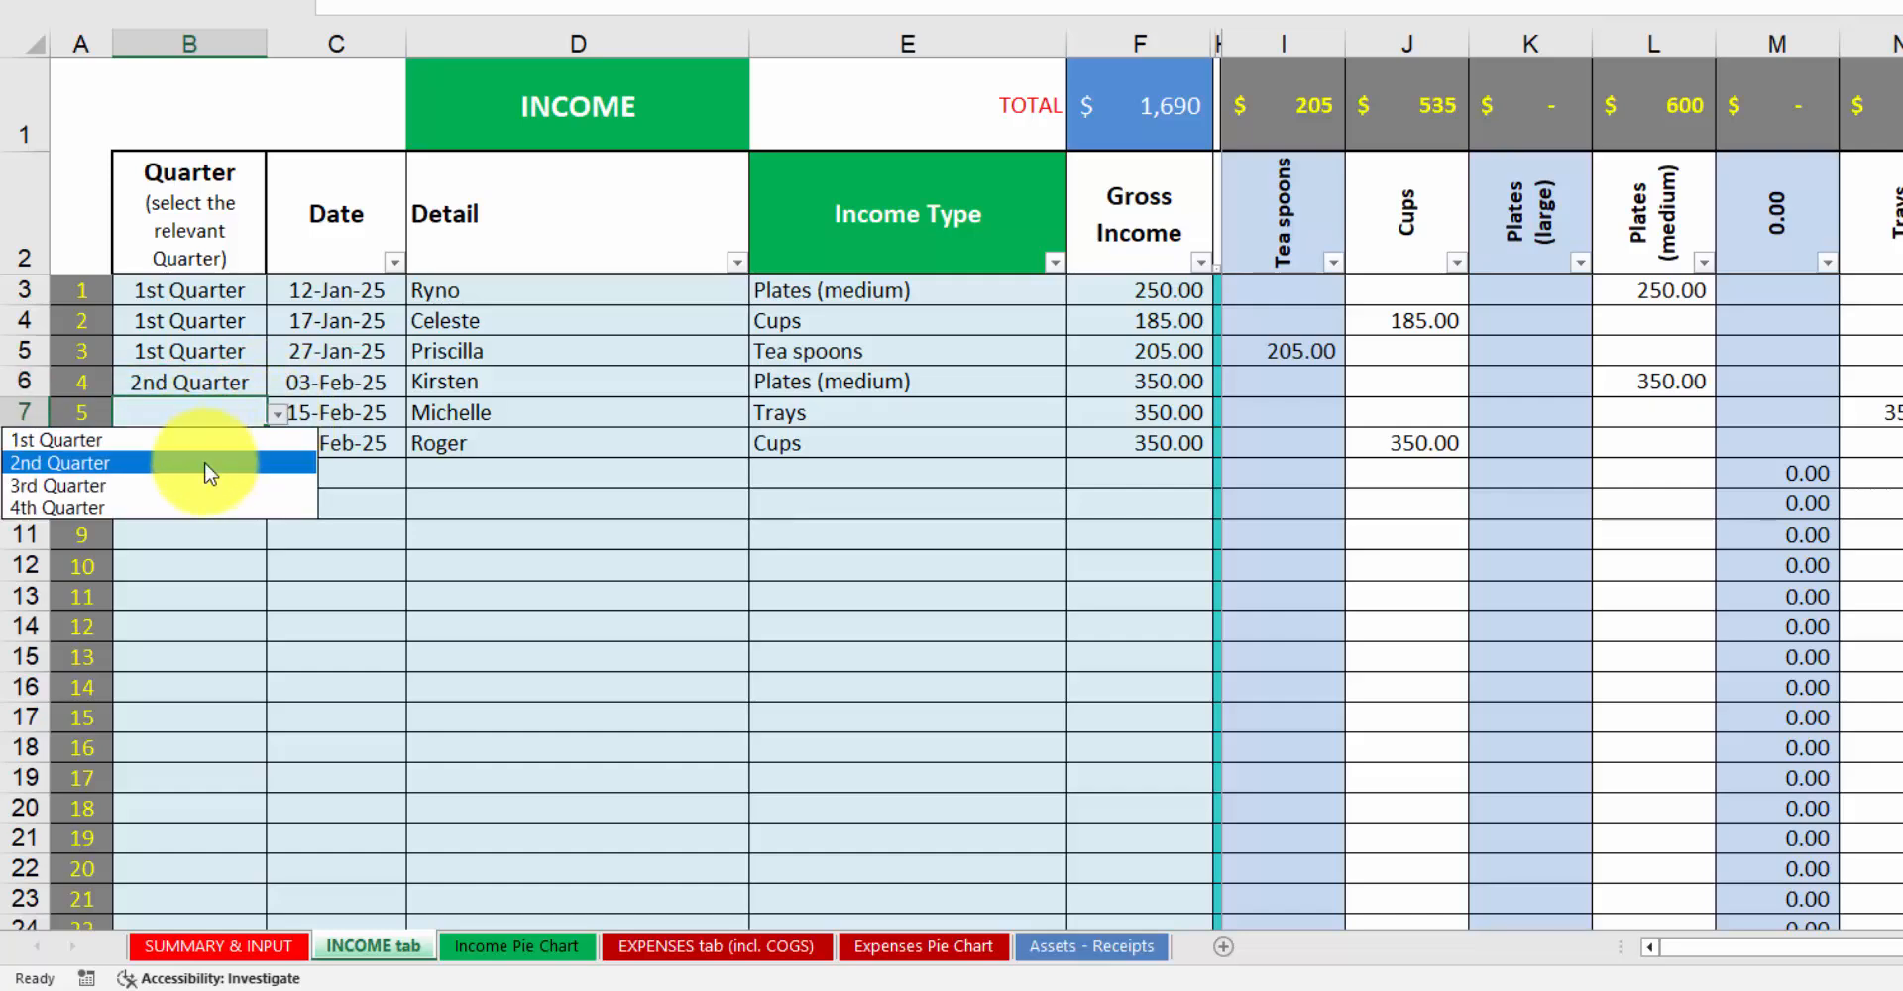
pyautogui.click(206, 461)
pyautogui.click(235, 440)
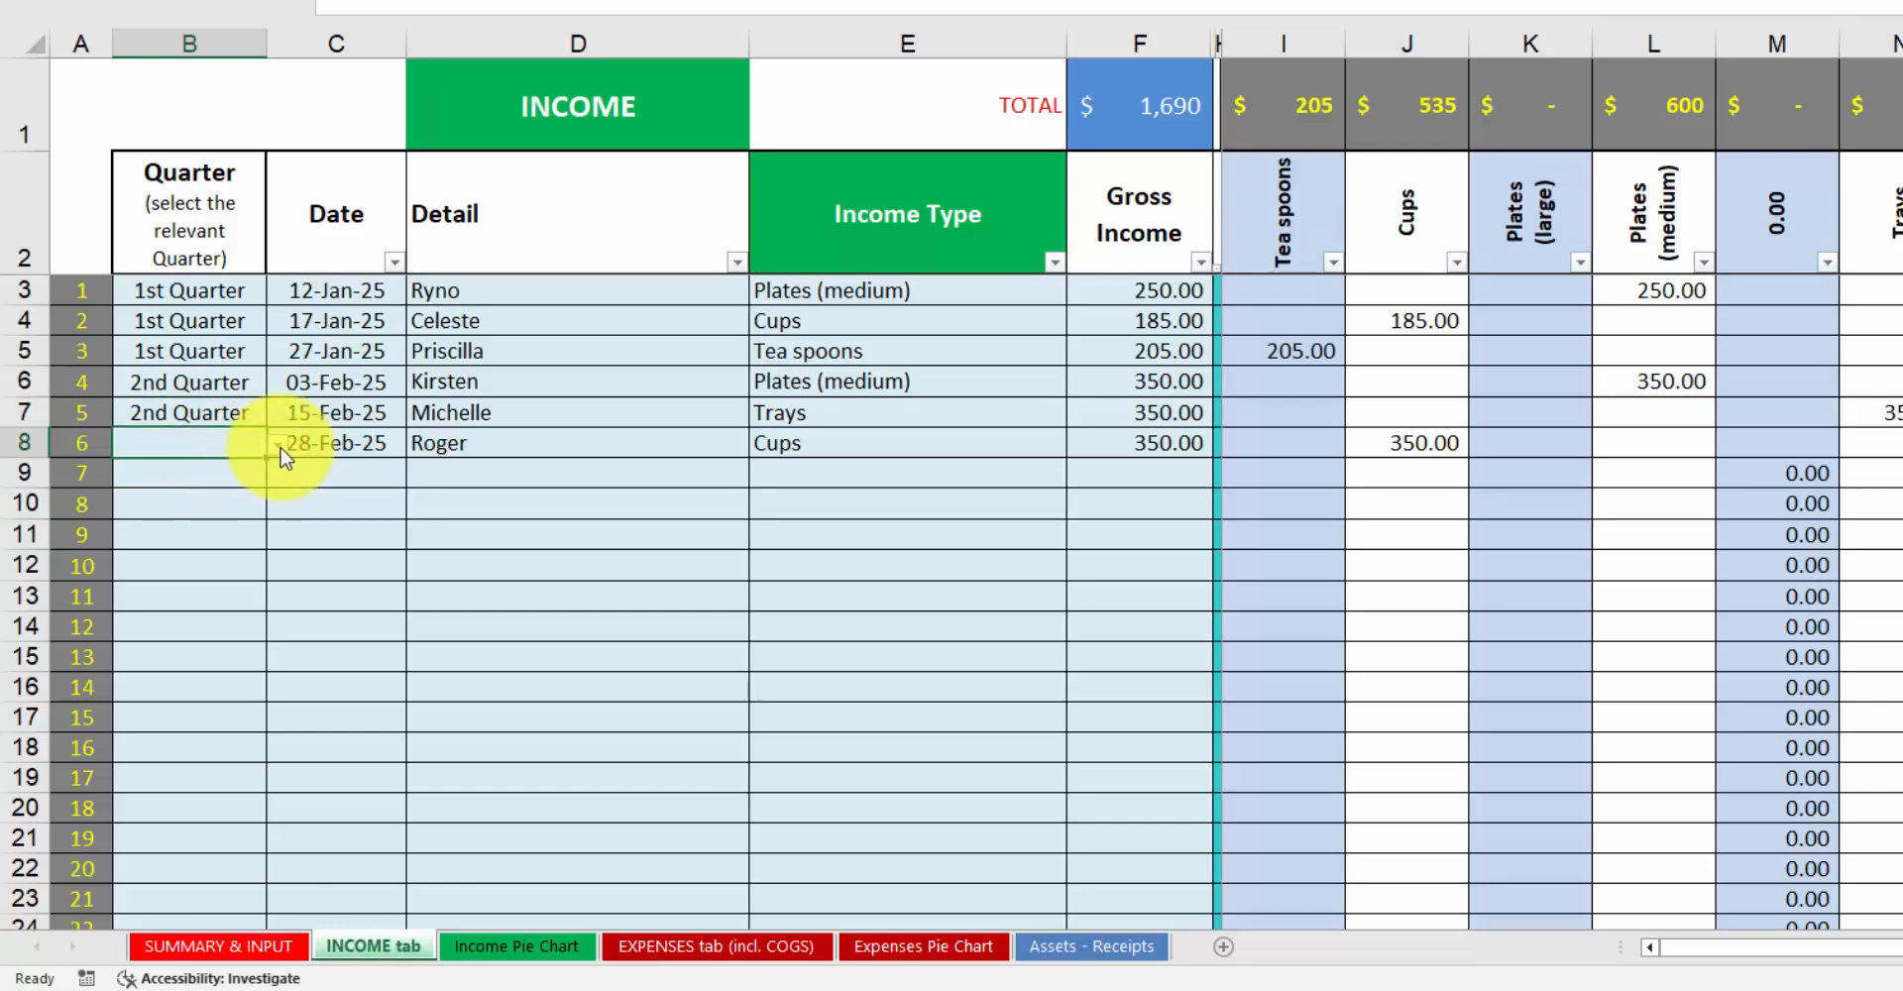
pyautogui.click(279, 445)
pyautogui.click(174, 481)
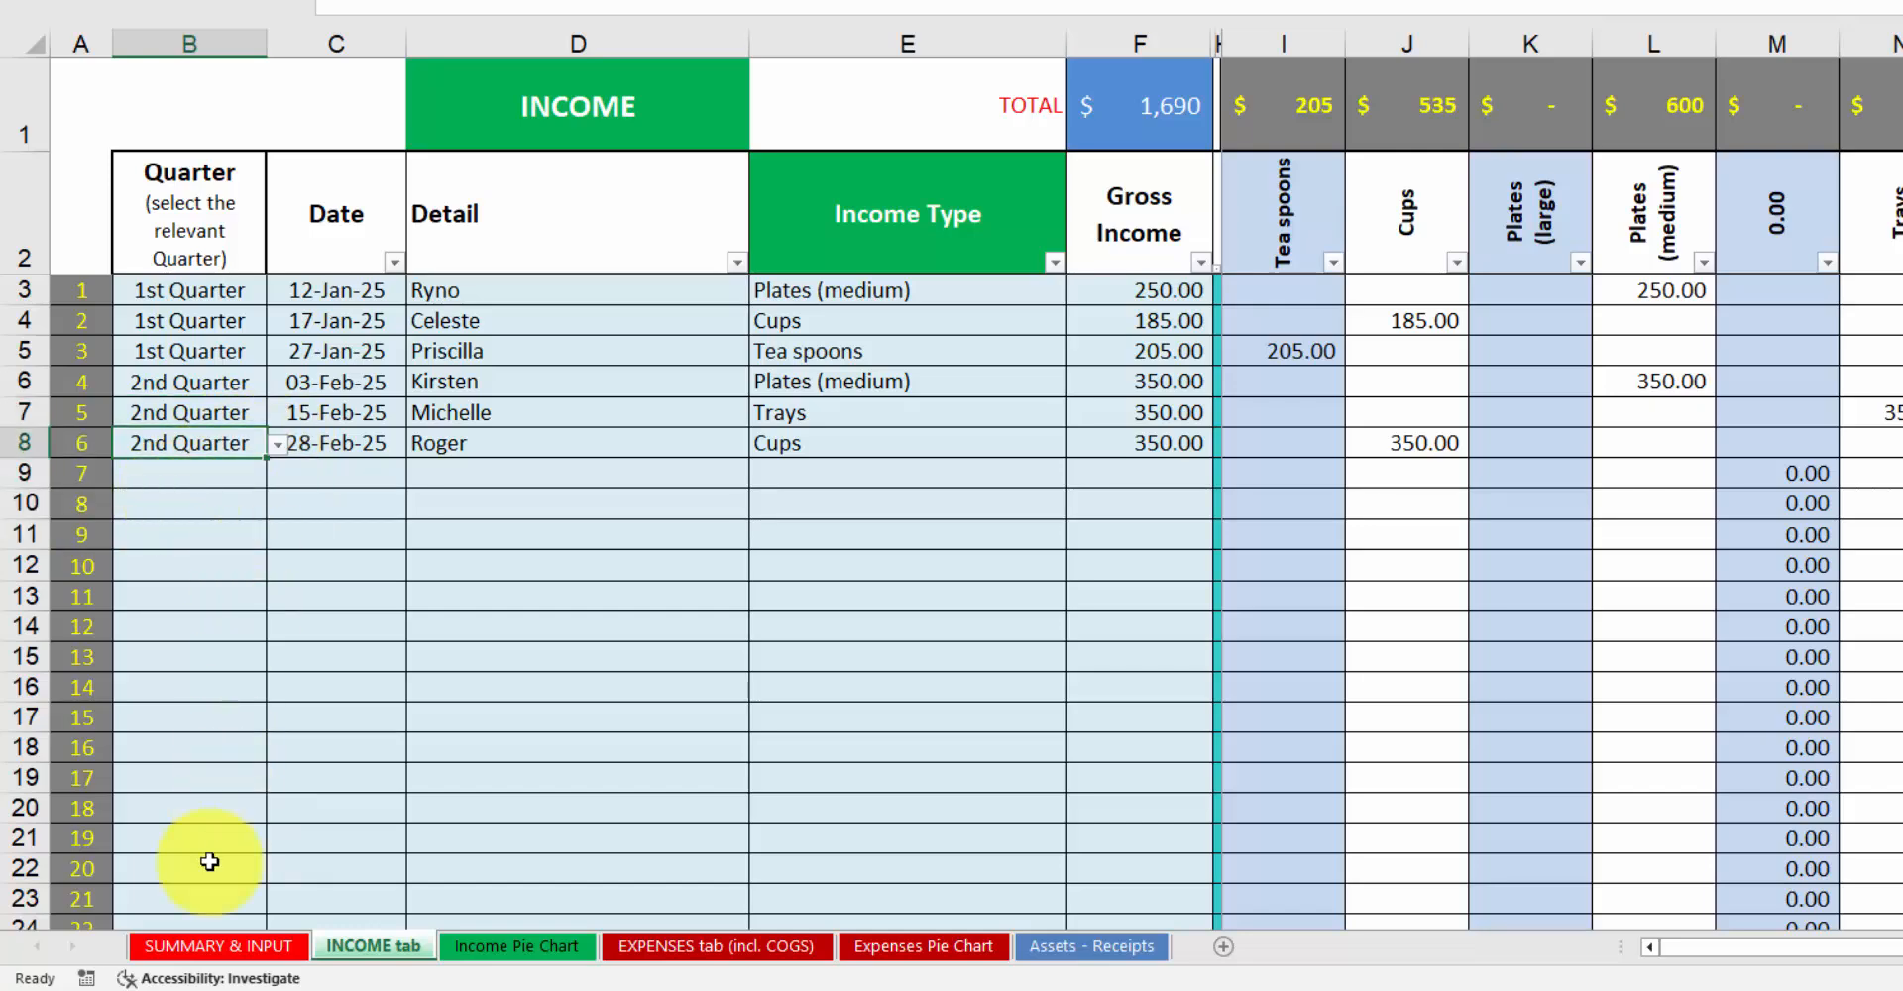
# On the SUMMARY & INPUT sheet, enter 350 for Debtors and 205 for Creditors in Quarter 1.
pyautogui.click(205, 951)
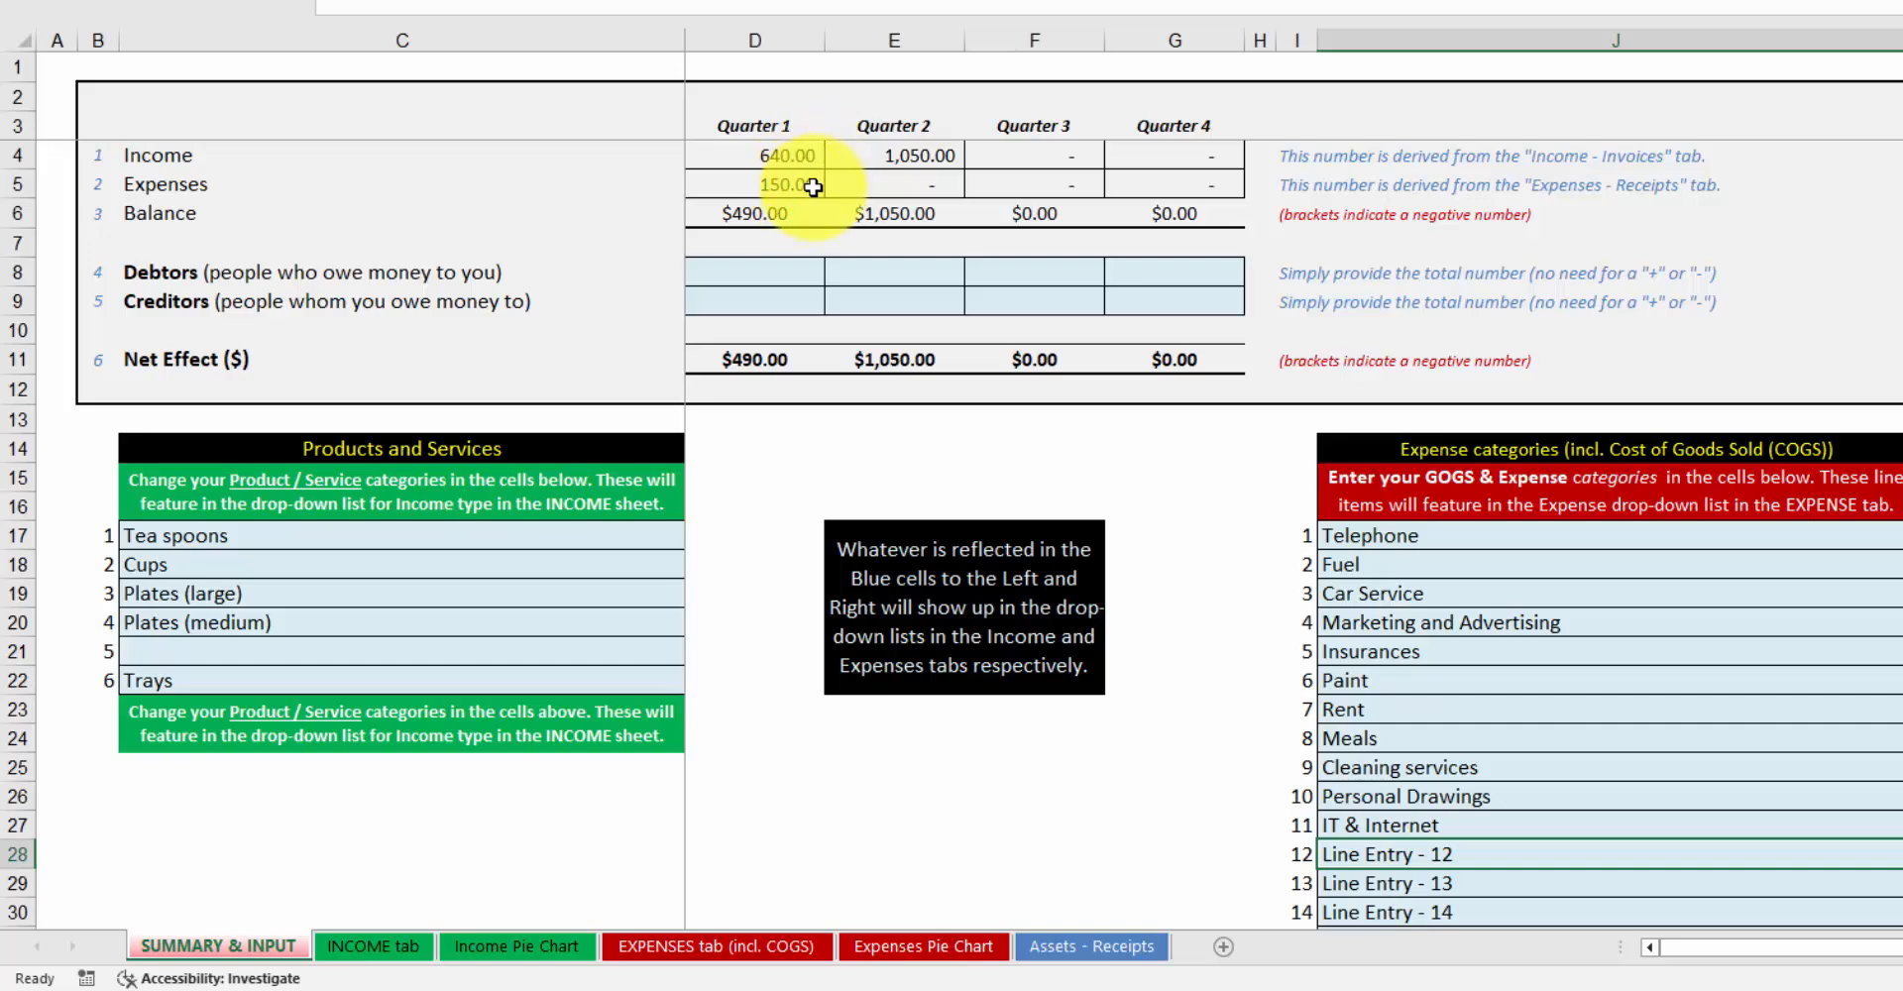
pyautogui.click(763, 264)
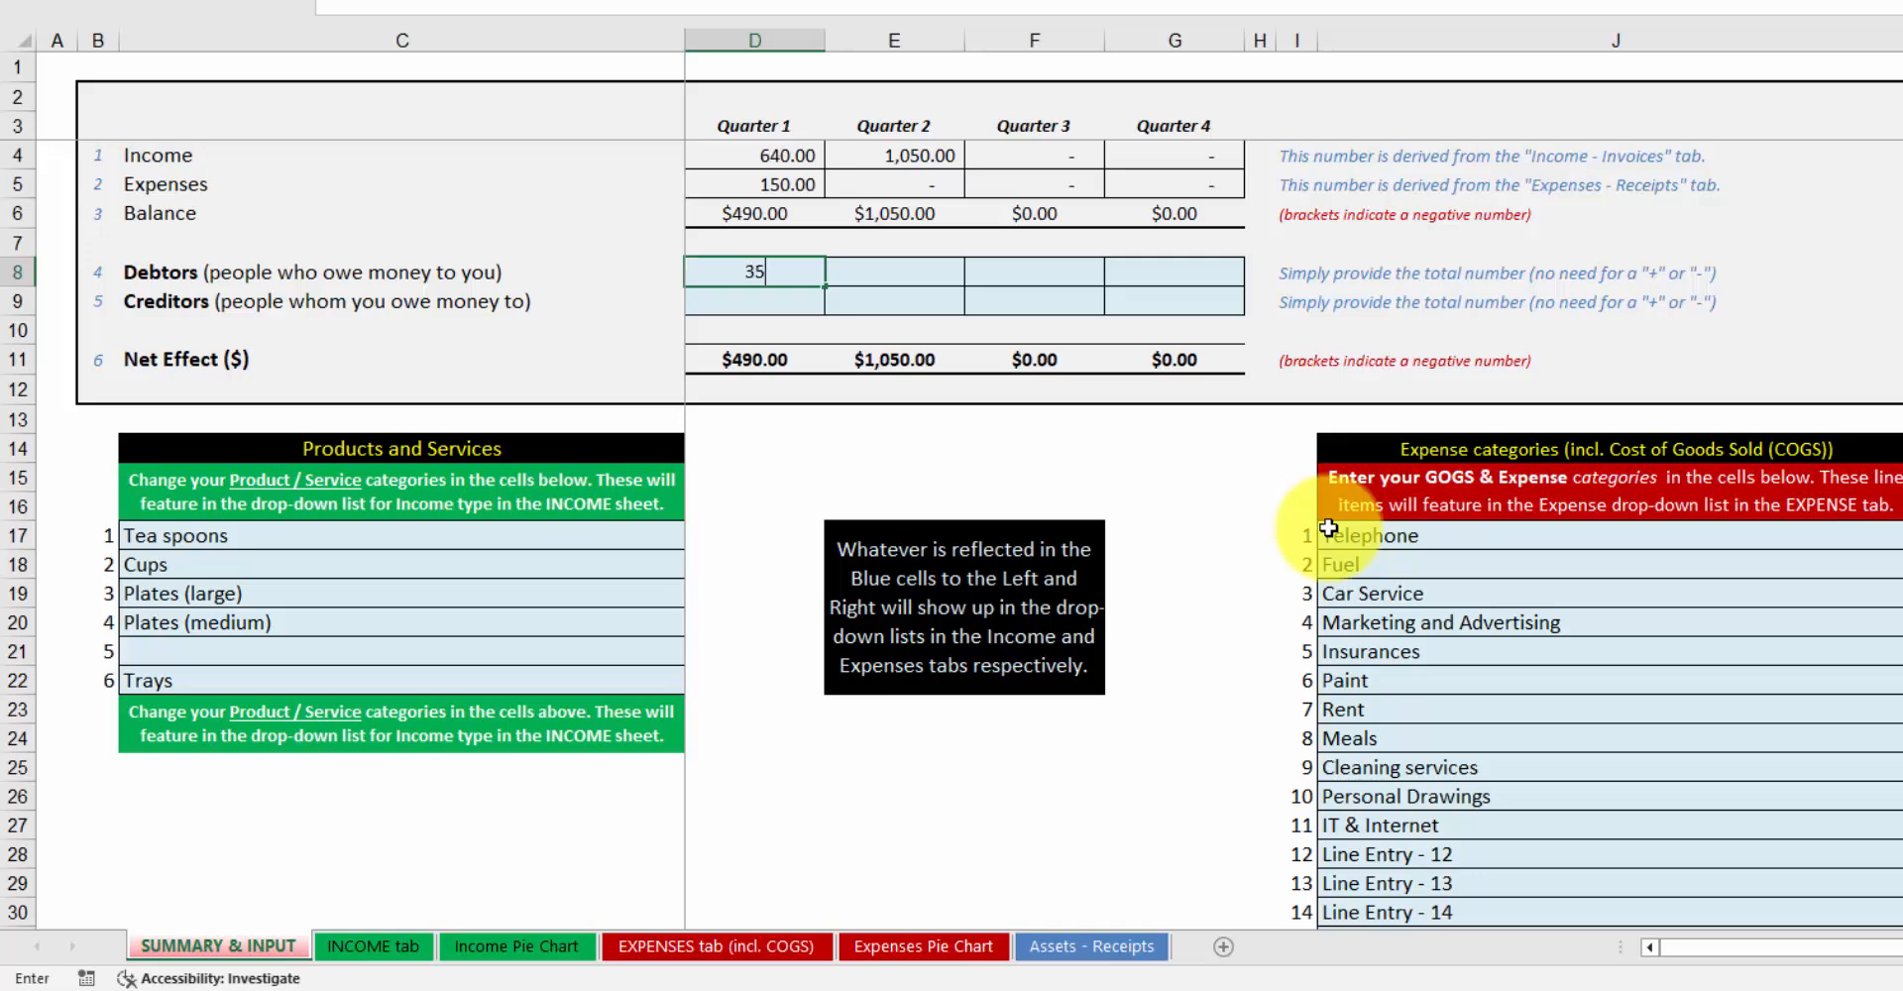
pyautogui.press('Return')
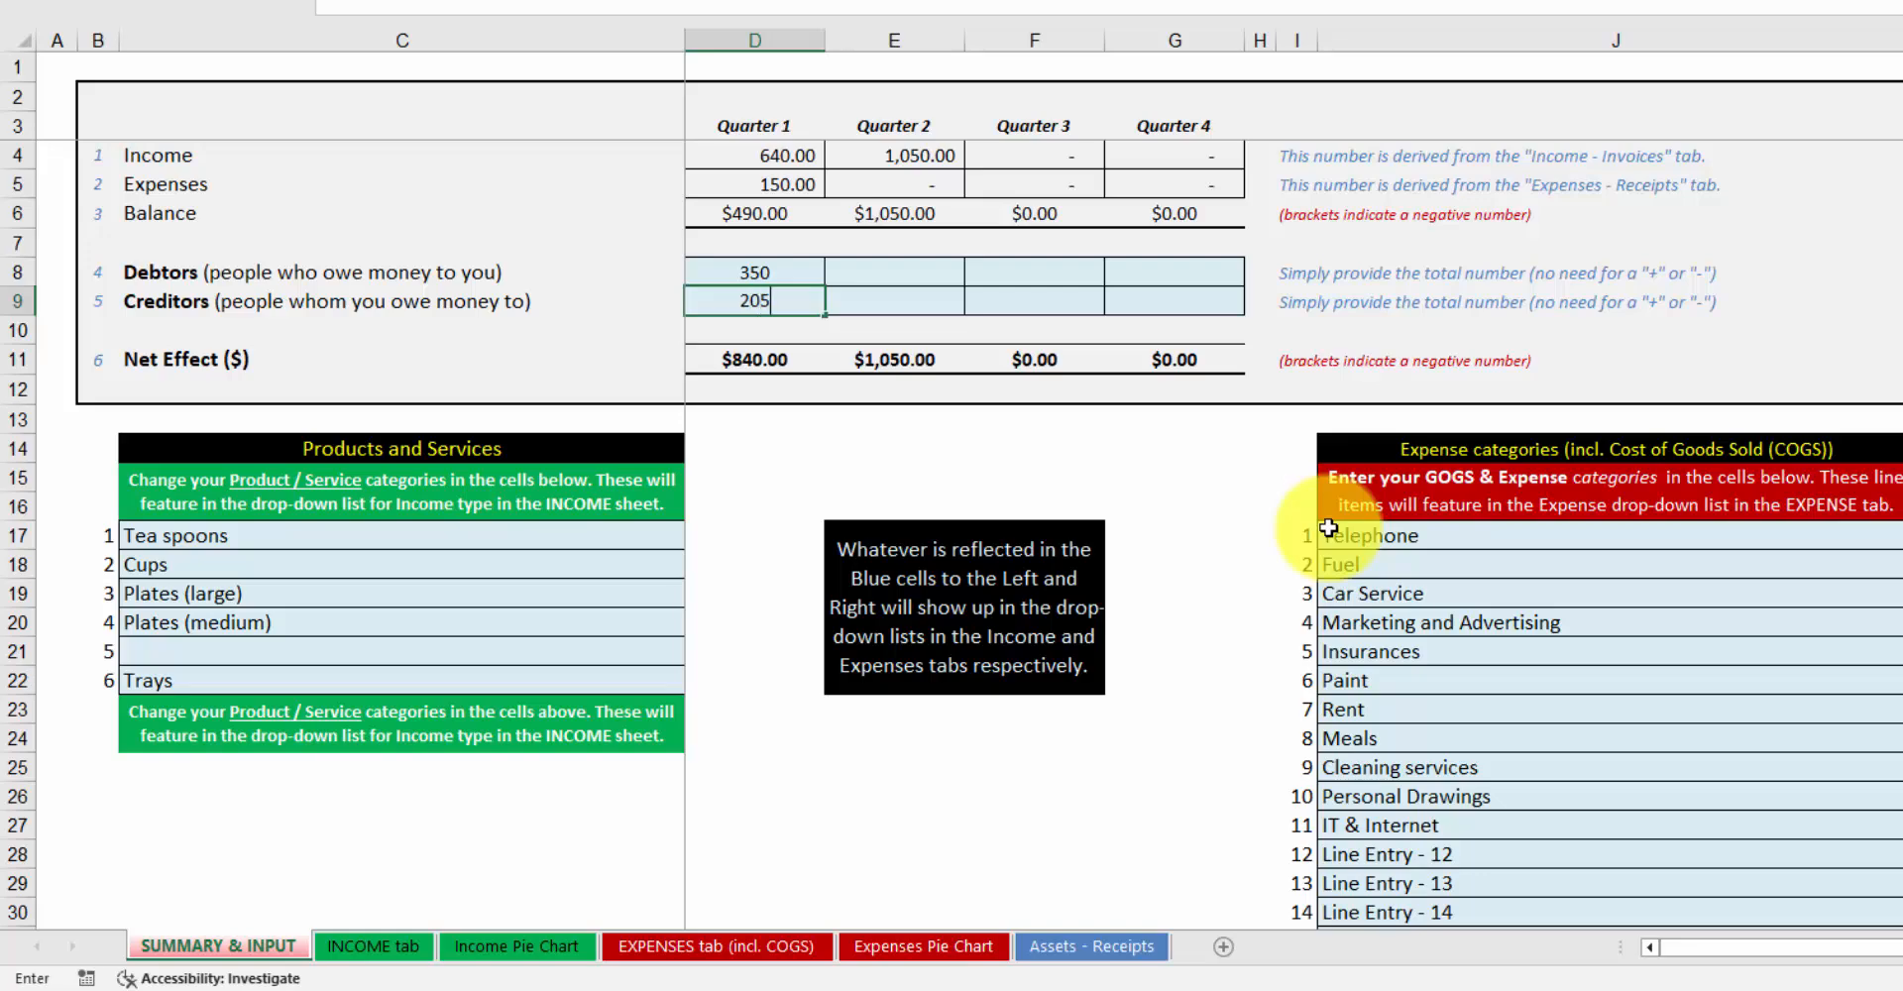
pyautogui.press('Tab')
pyautogui.press('Up')
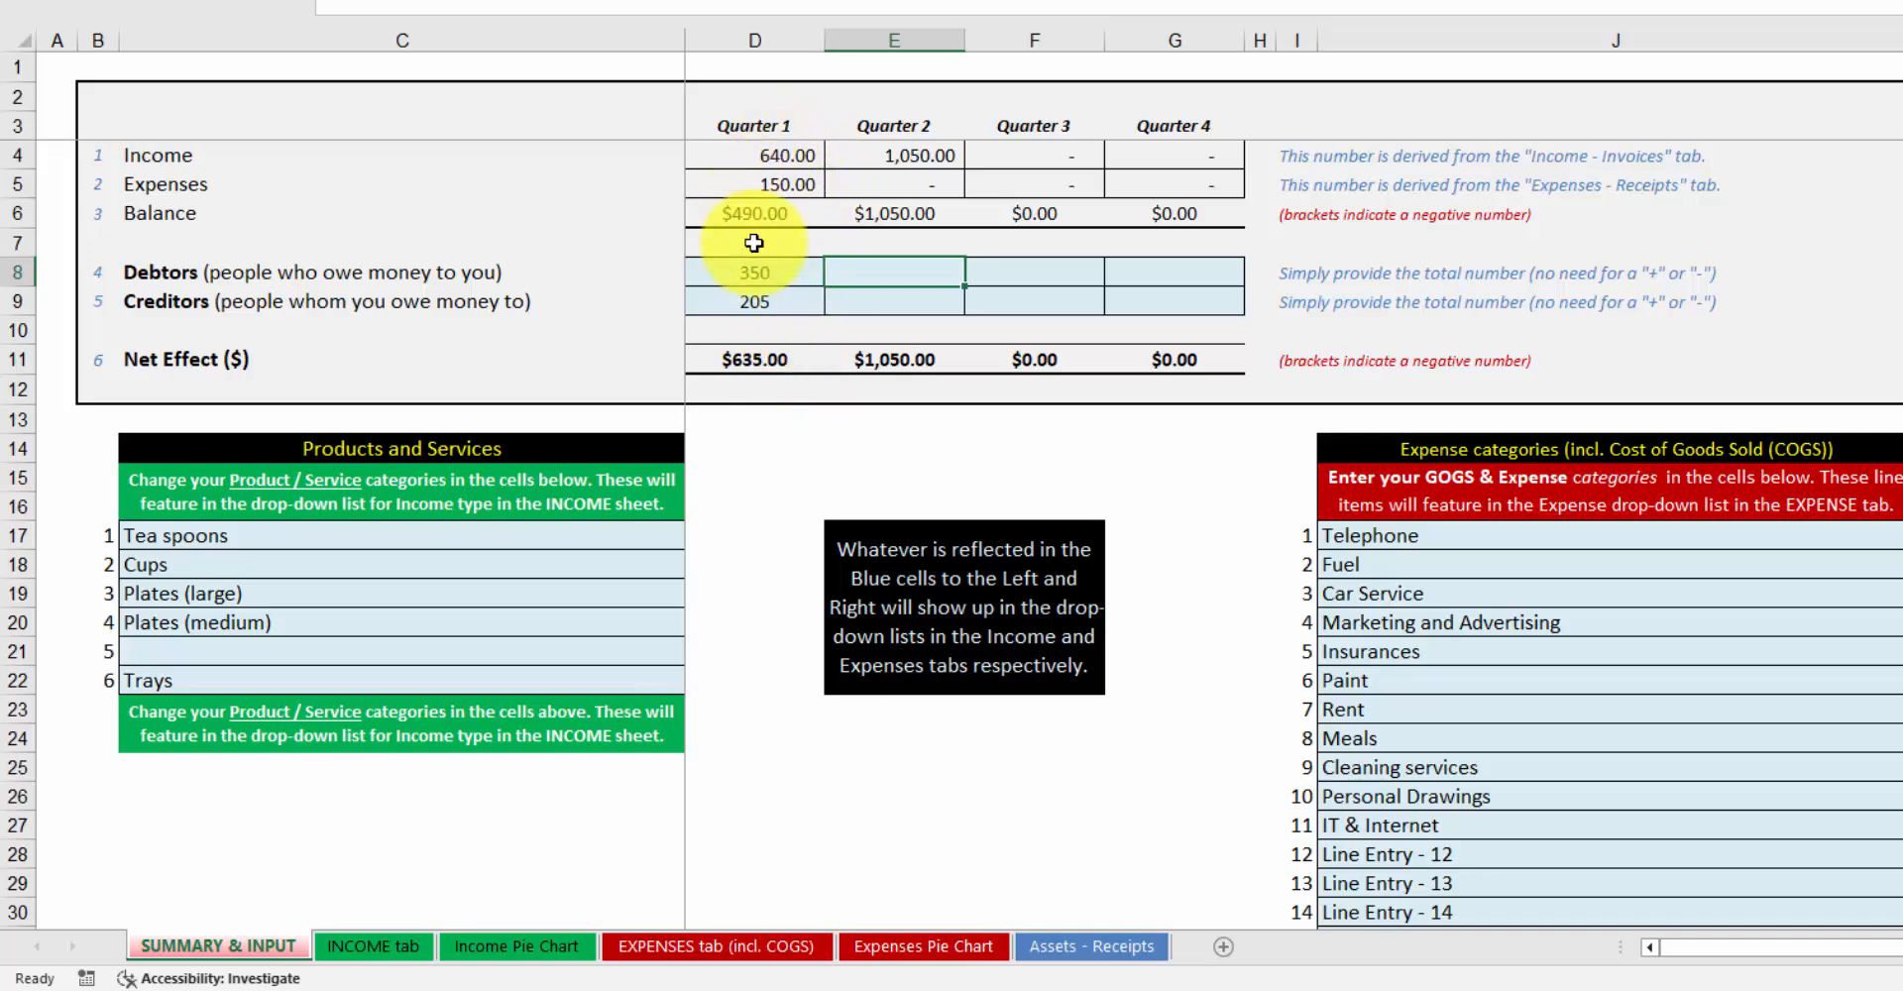
# On the EXPENSES sheet, set the expense type of the 02-Jan-25 Shell entry to Fuel.
pyautogui.click(716, 947)
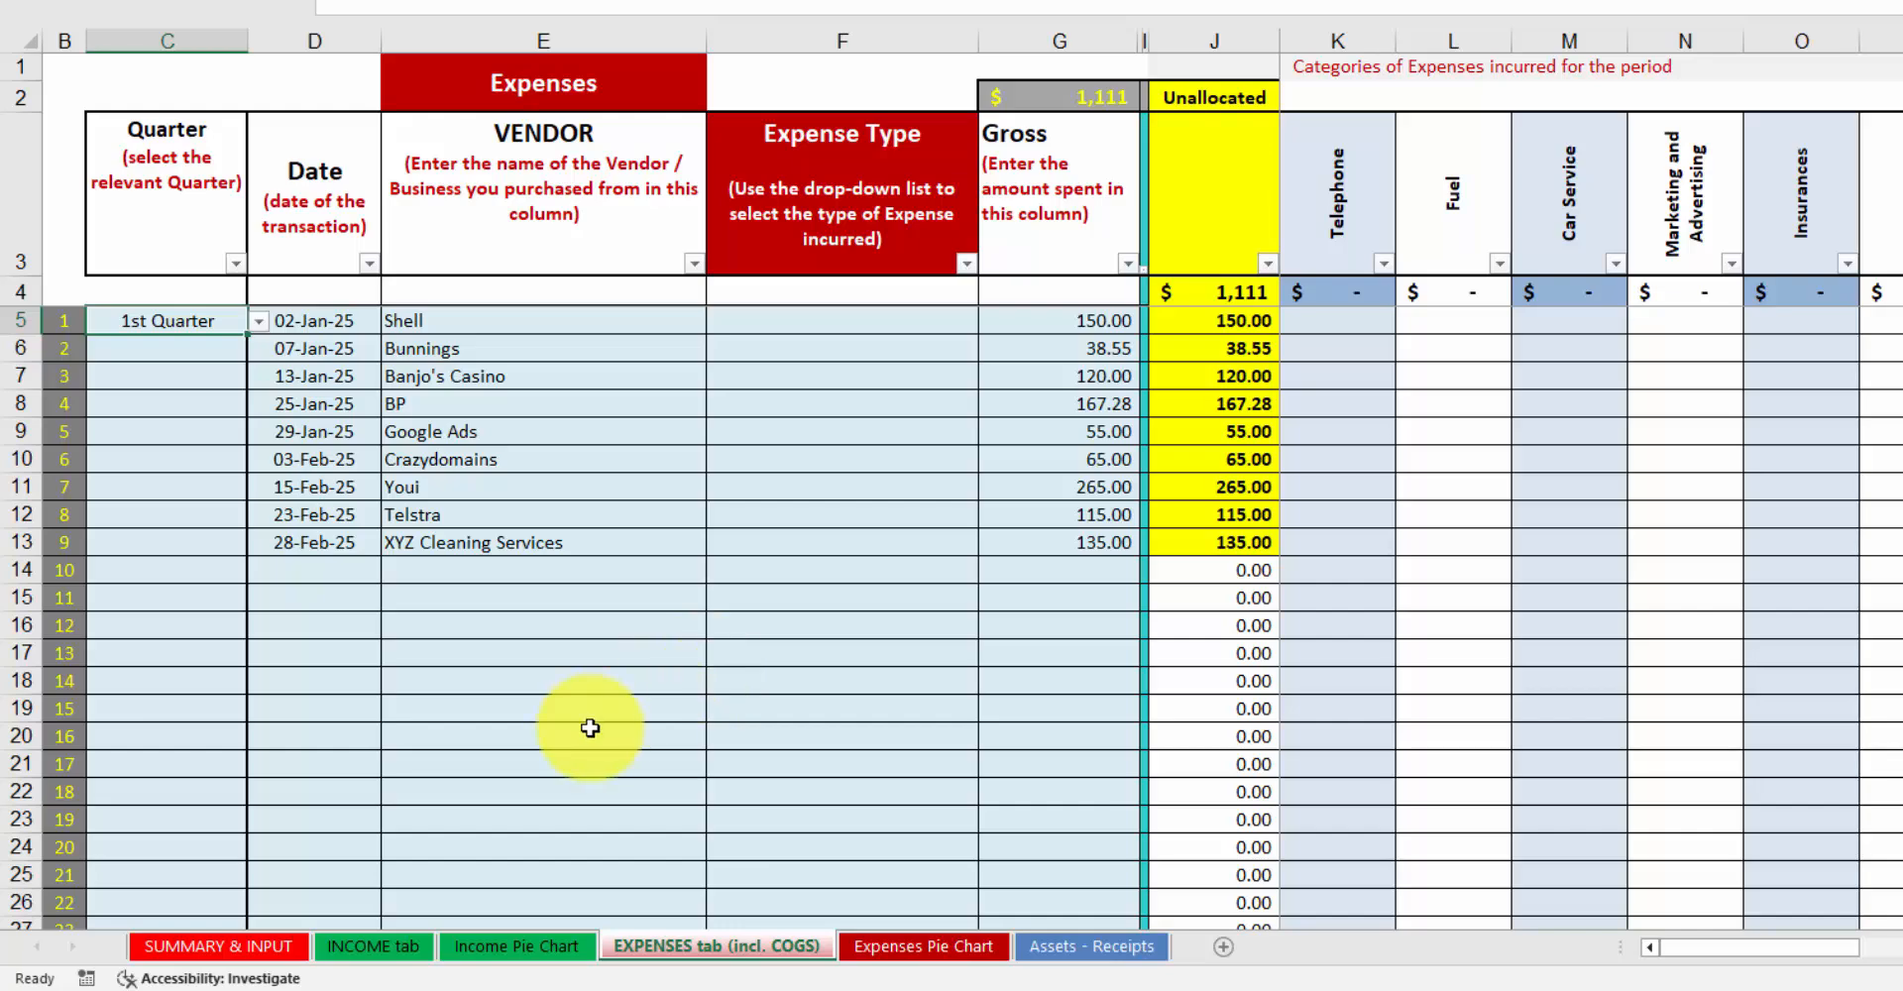
pyautogui.click(901, 319)
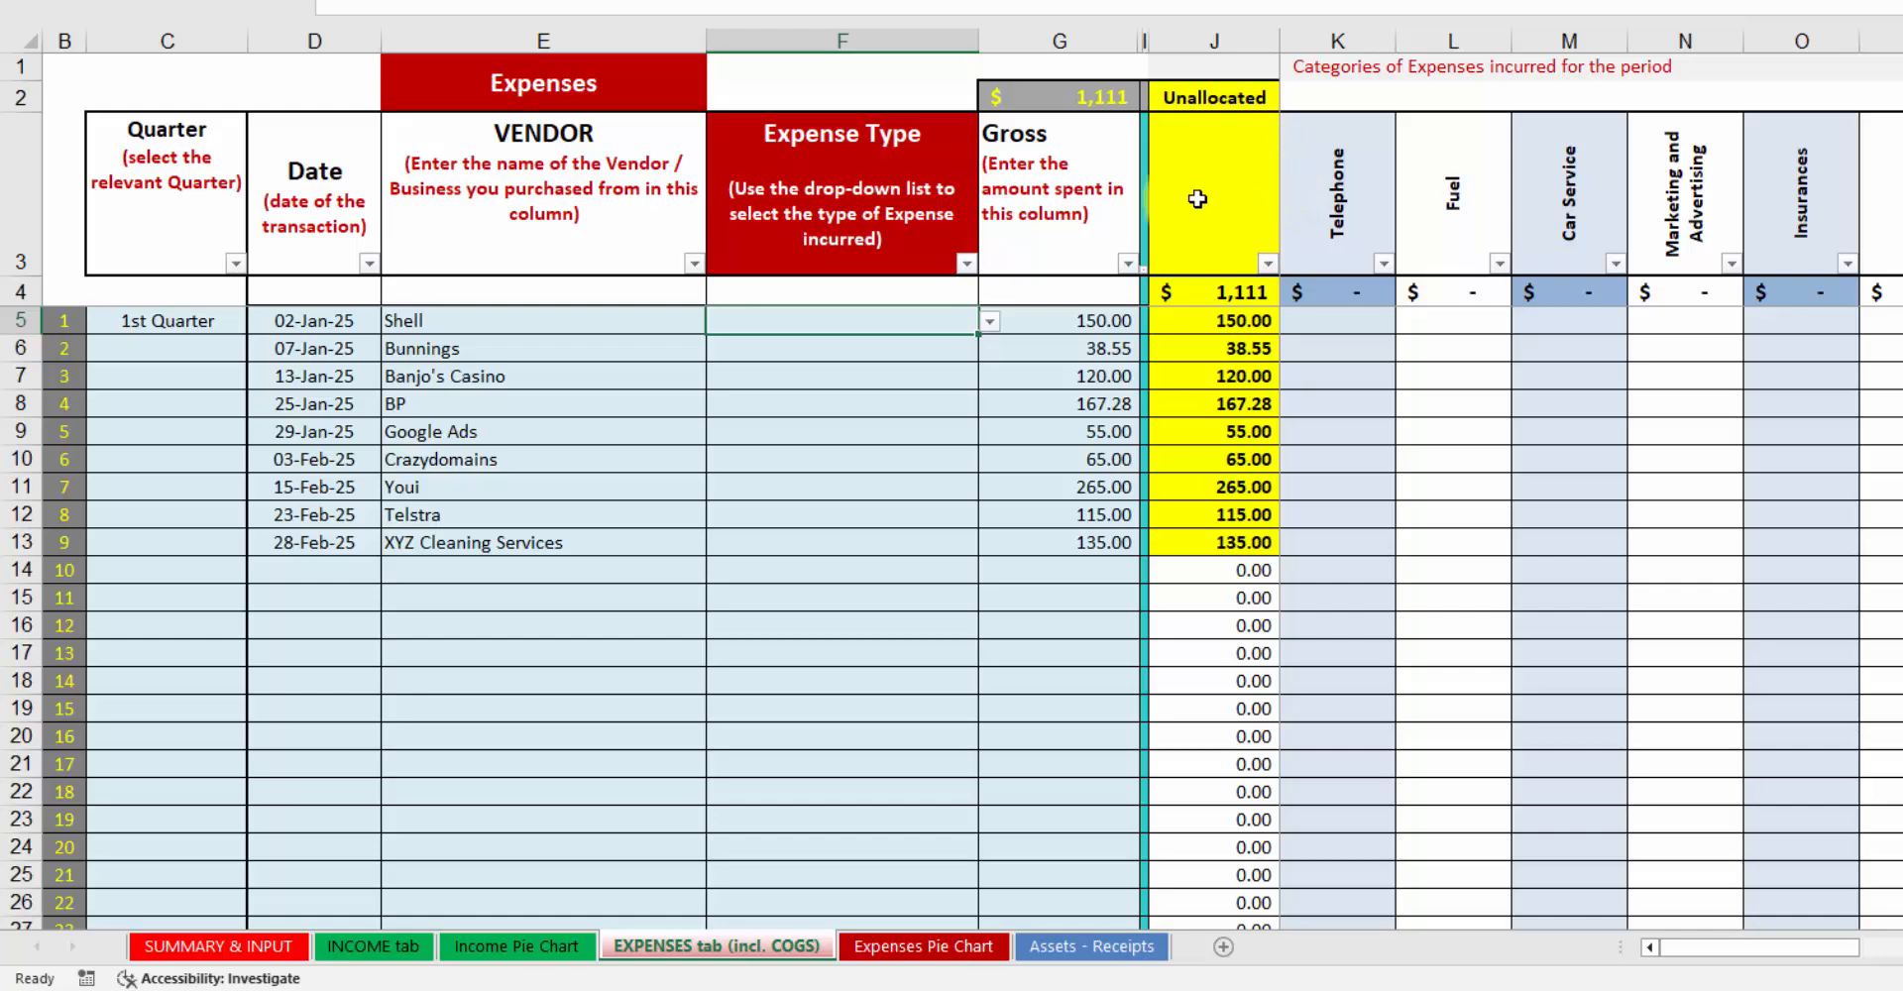
pyautogui.click(991, 325)
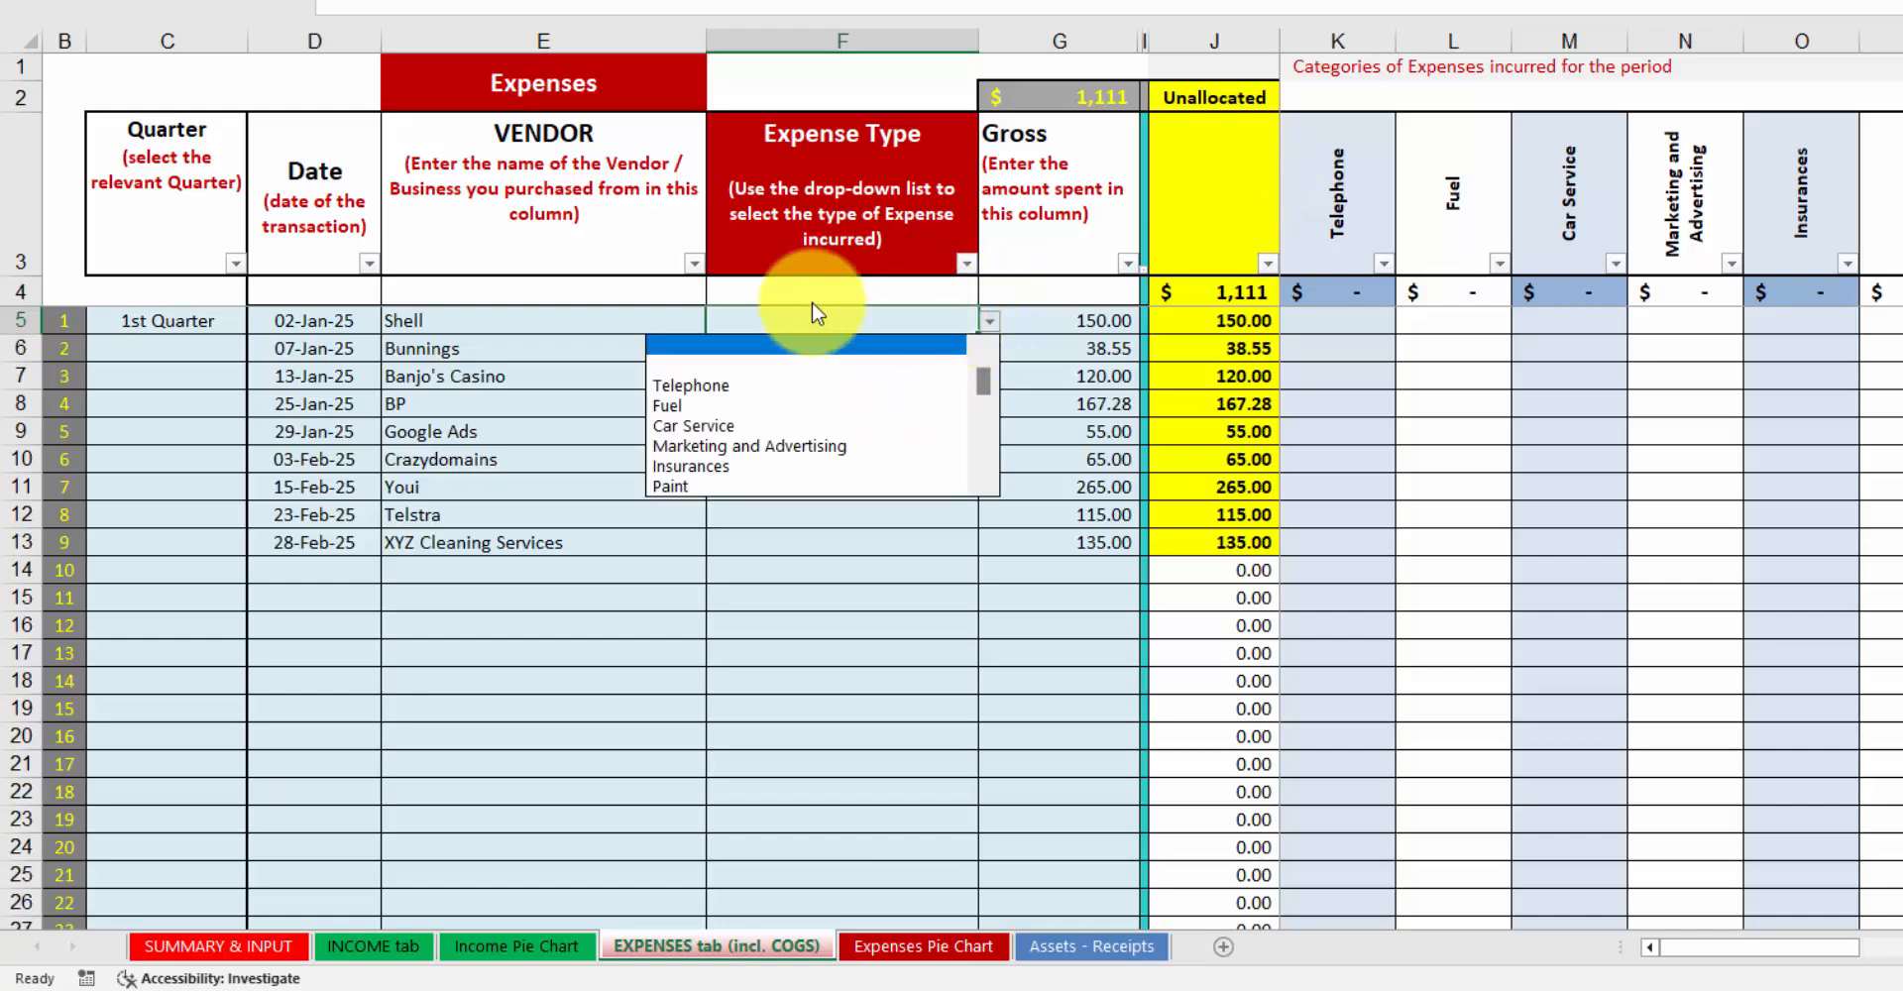
pyautogui.click(867, 405)
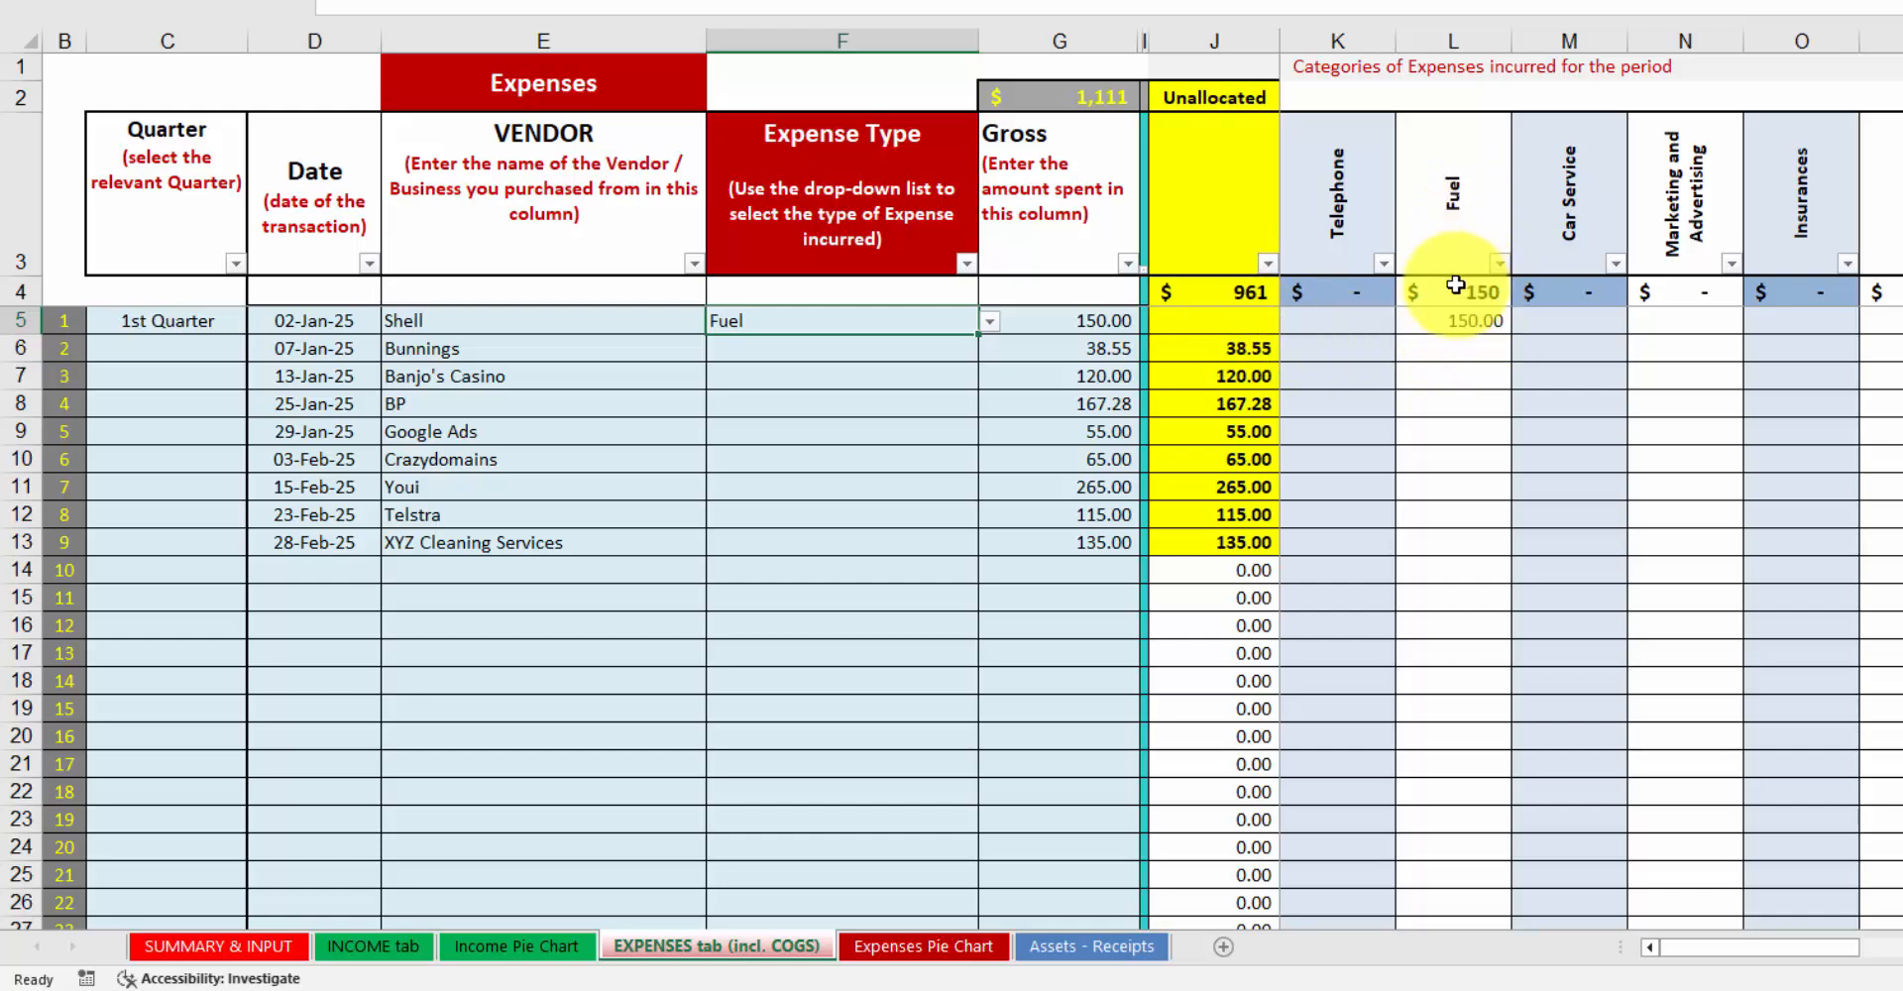
# Set the expense type to Paint for the Bunnings entry and to Personal Drawings for the Banjo's Casino entry.
pyautogui.click(801, 347)
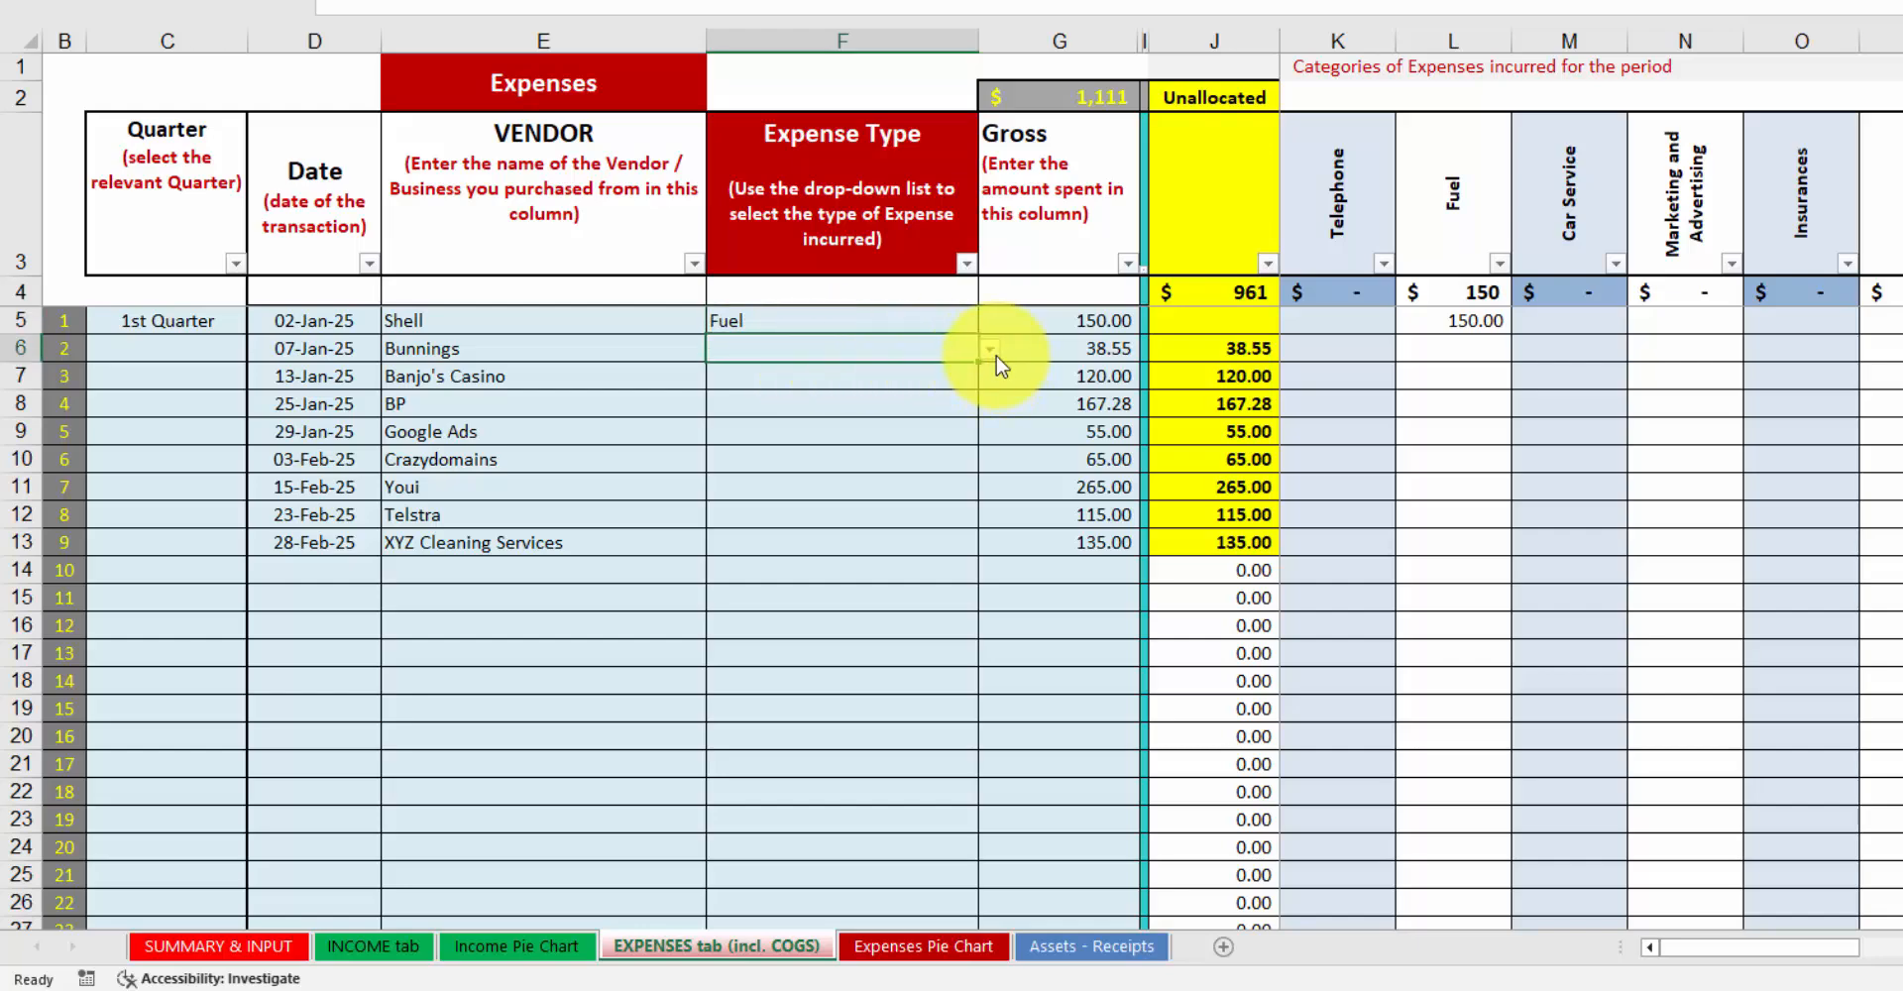
pyautogui.click(991, 353)
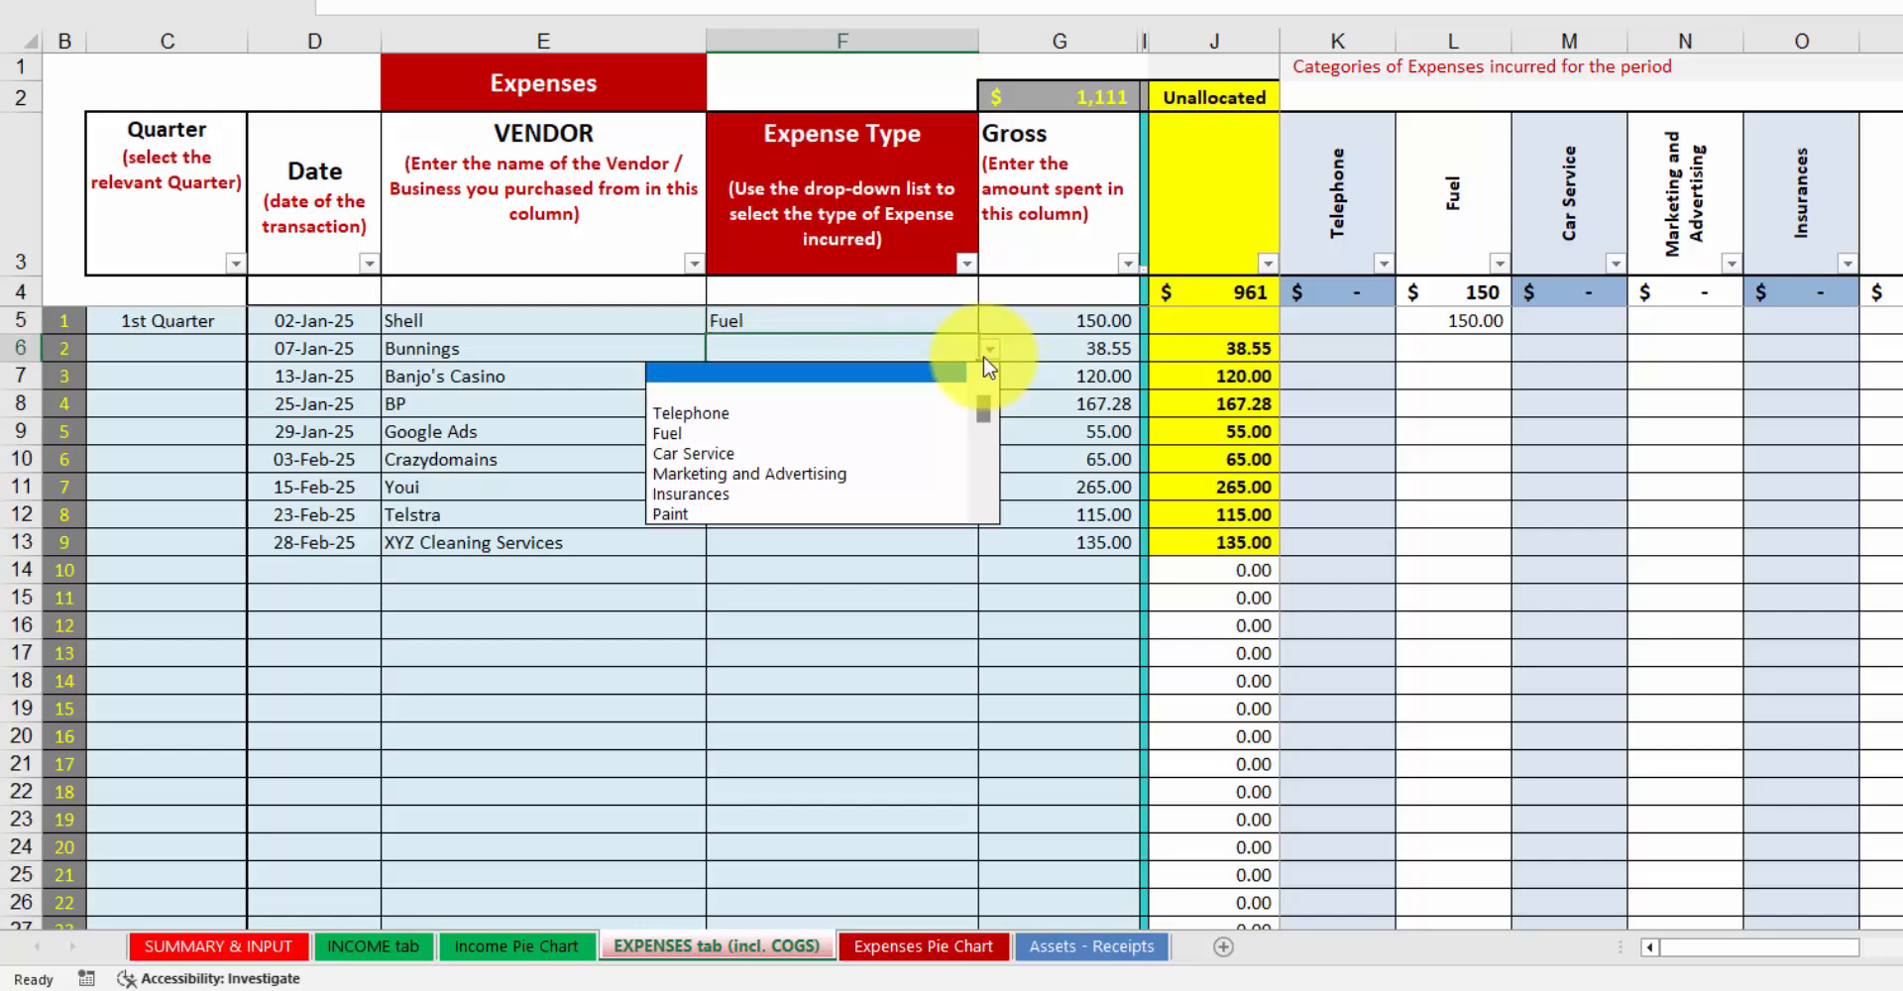
pyautogui.click(793, 515)
pyautogui.click(833, 380)
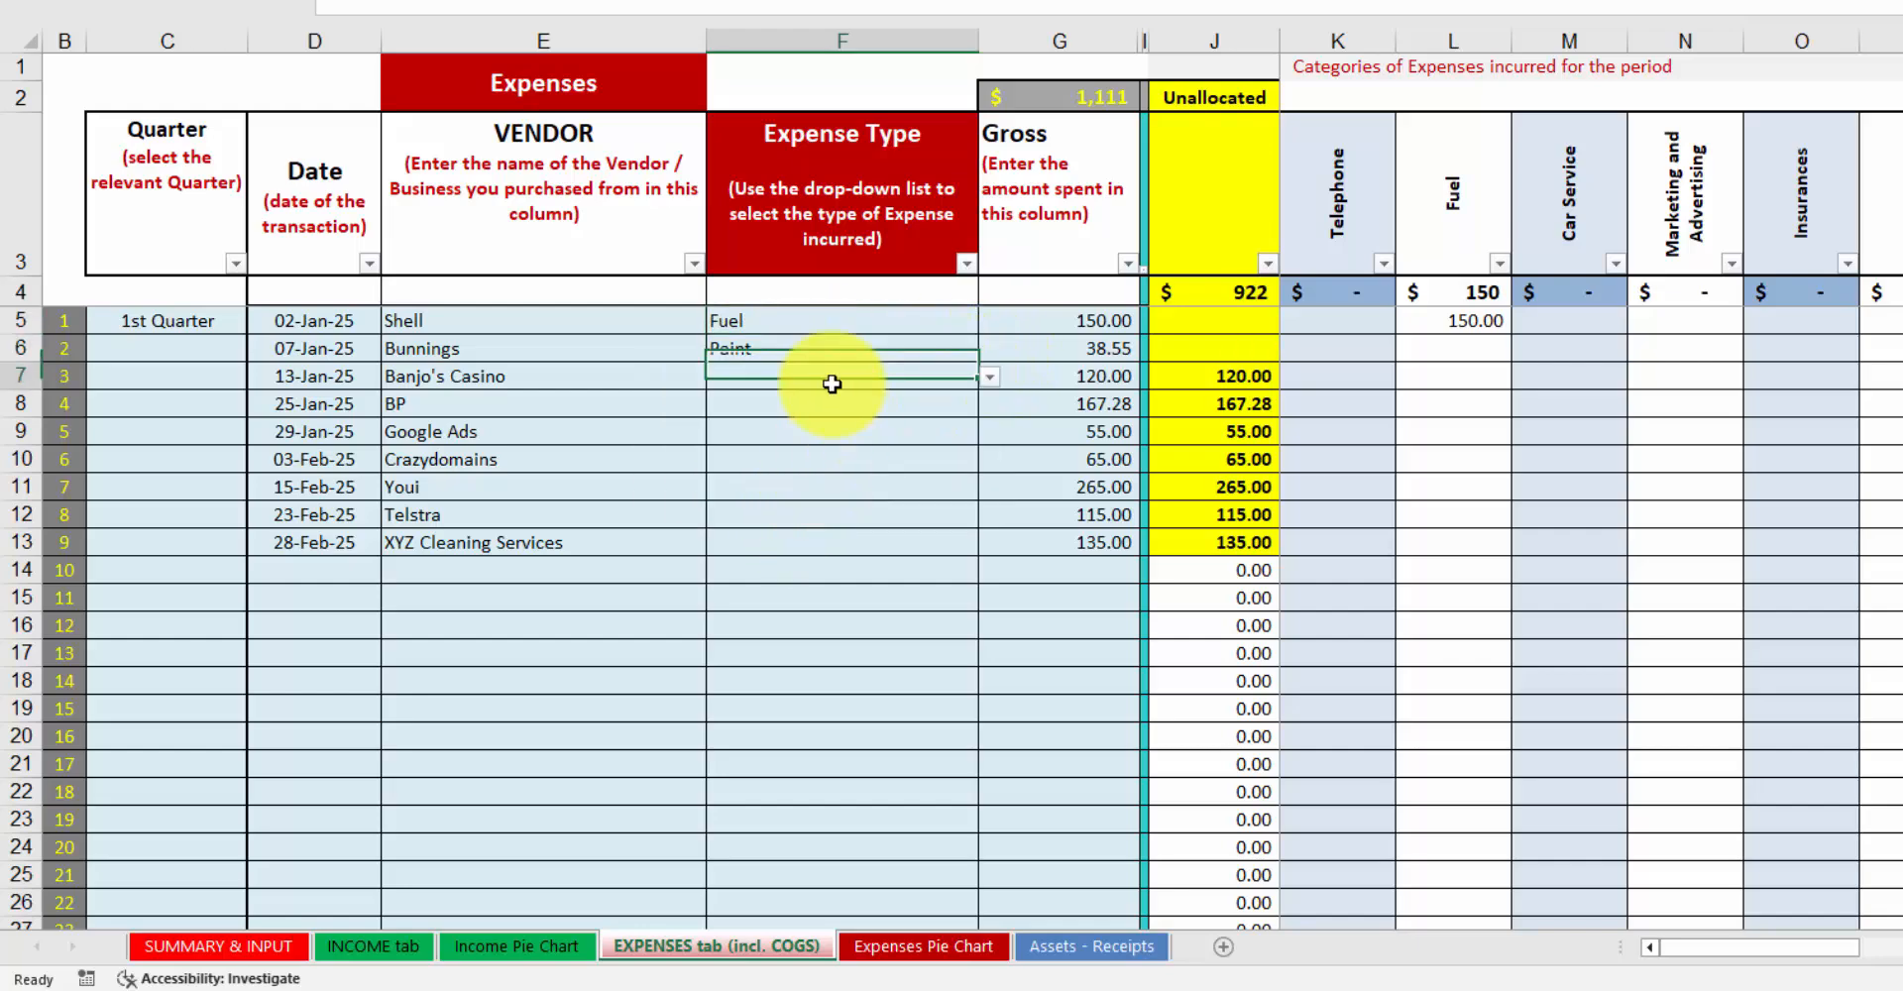
pyautogui.click(988, 377)
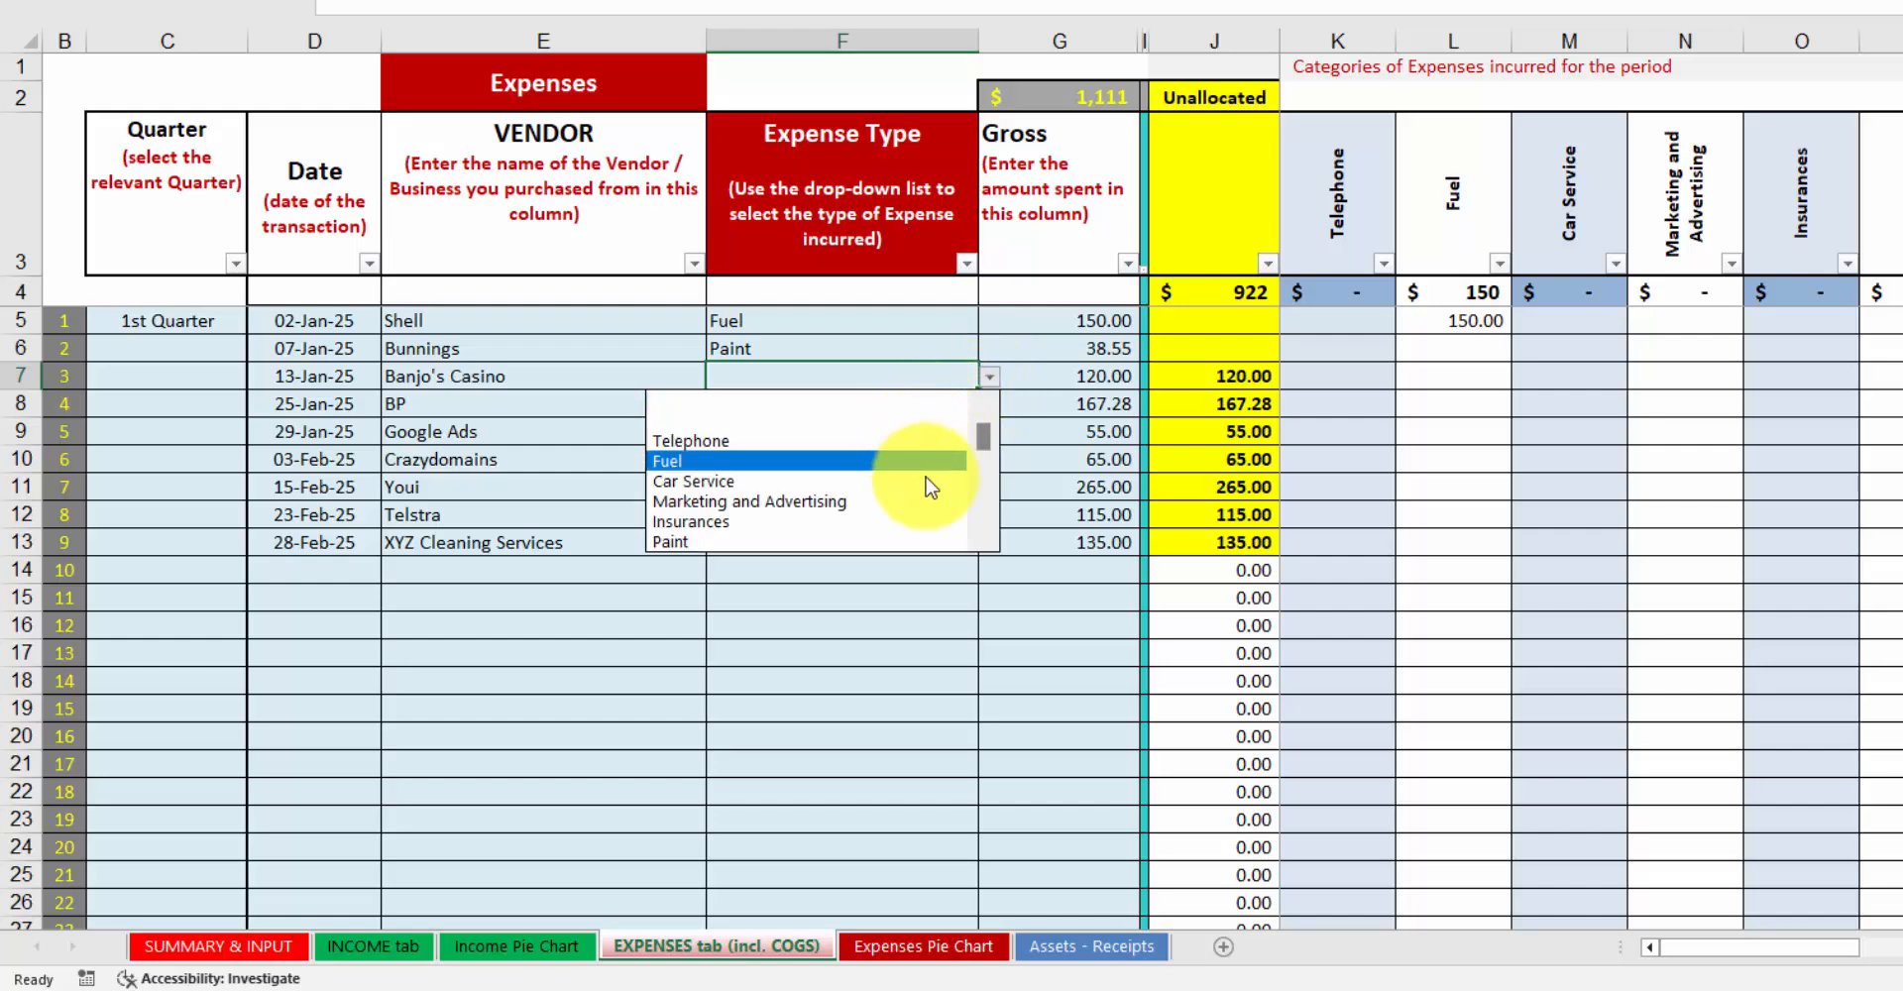
pyautogui.moveTo(984, 451); pyautogui.dragTo(984, 468)
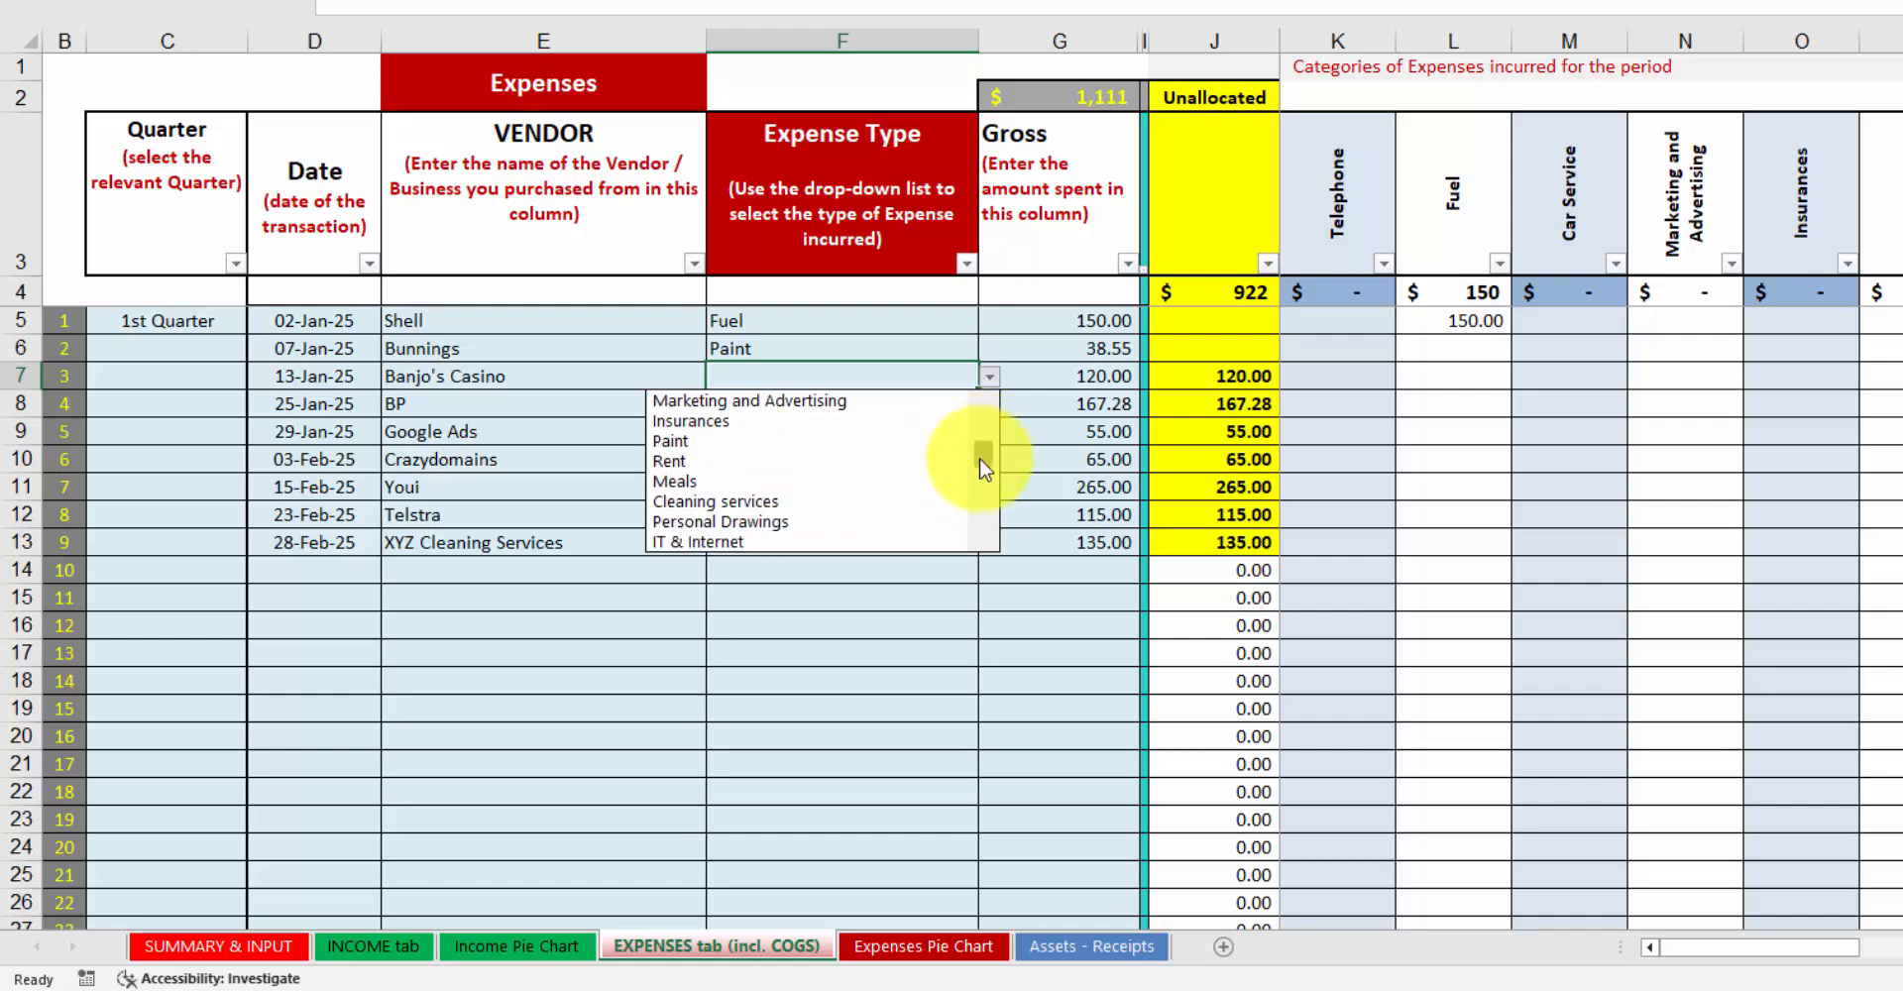
pyautogui.click(832, 529)
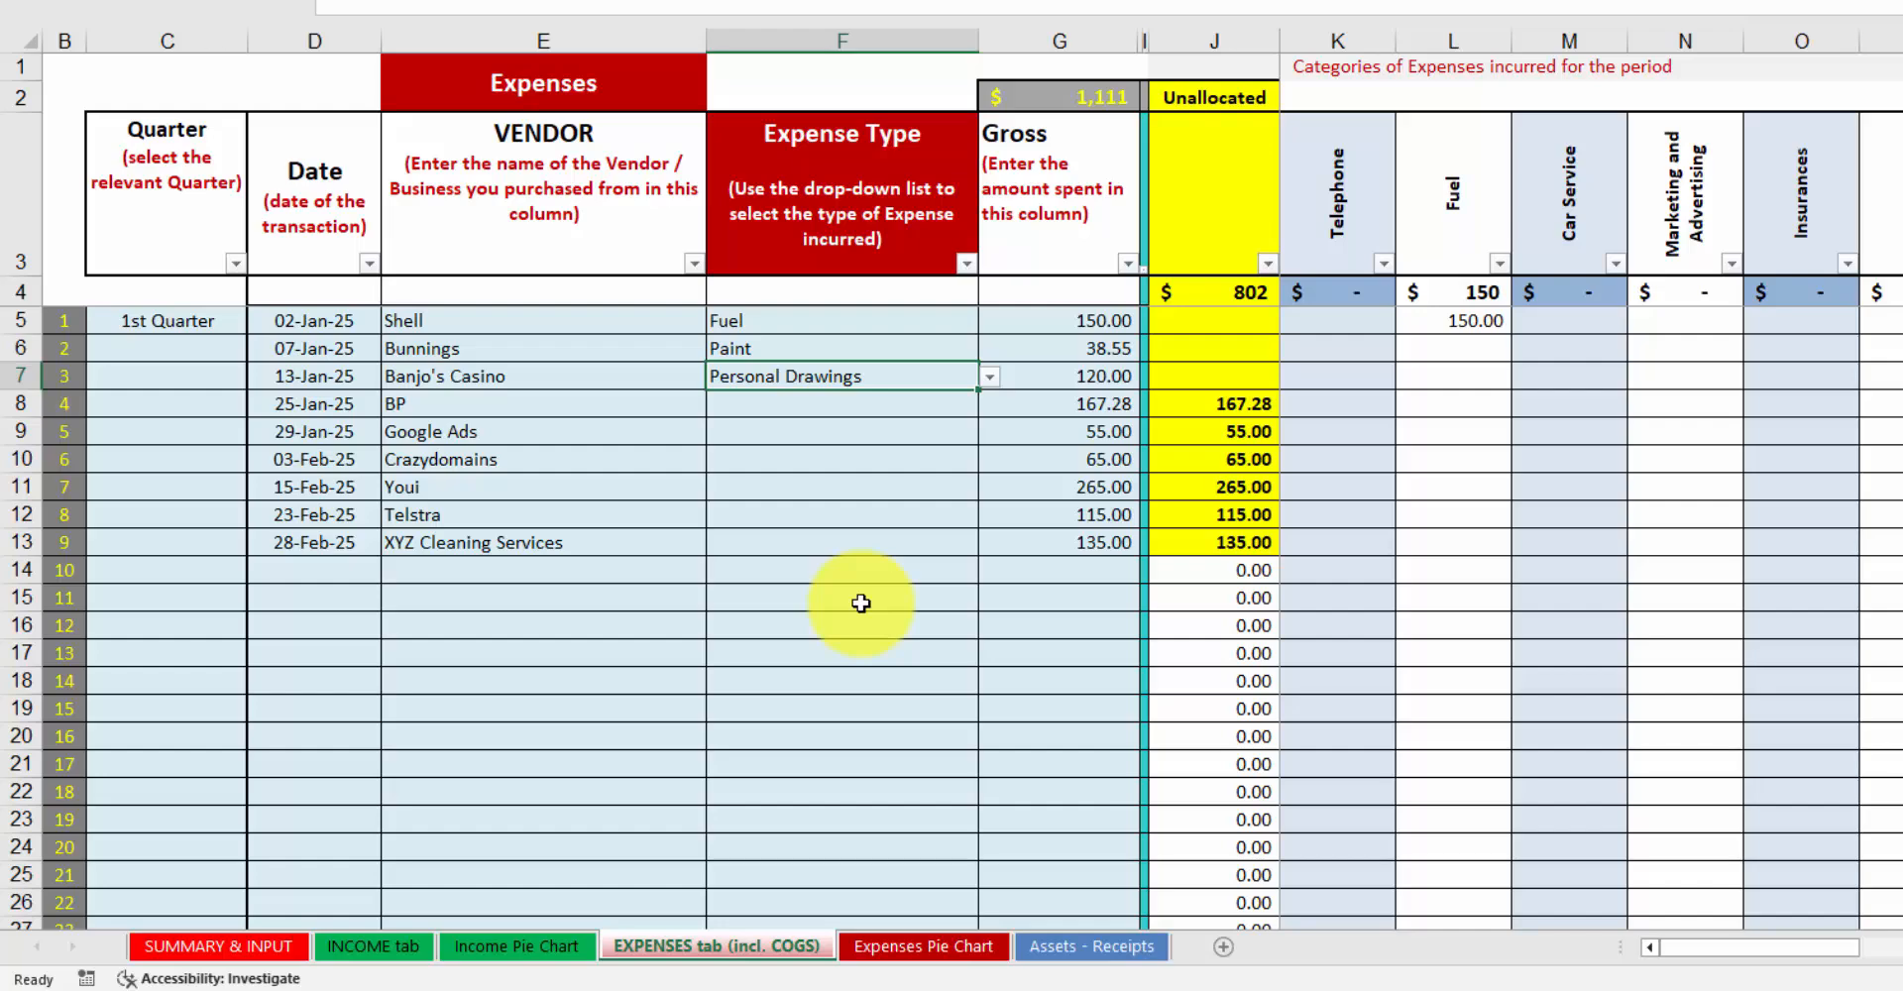
# Set the expense type to Fuel for the BP entry and to Marketing and Advertising for the Google Ads entry.
pyautogui.click(873, 409)
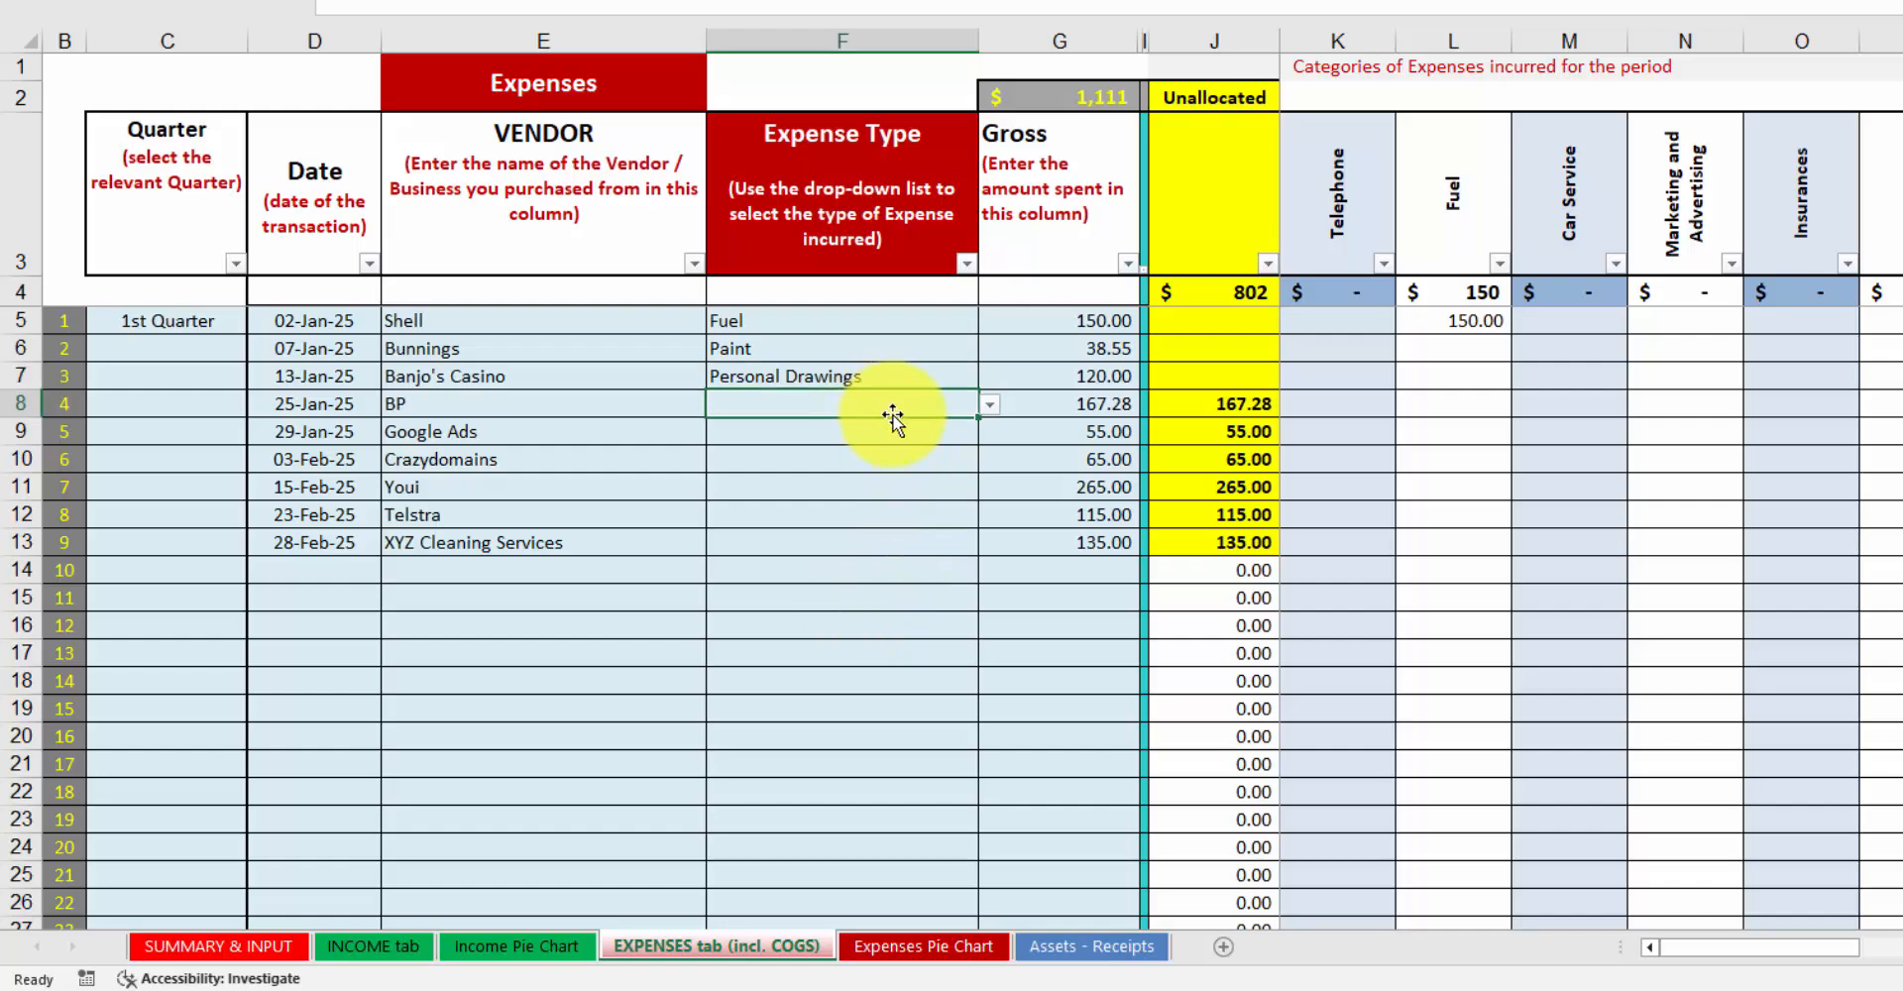
pyautogui.click(991, 406)
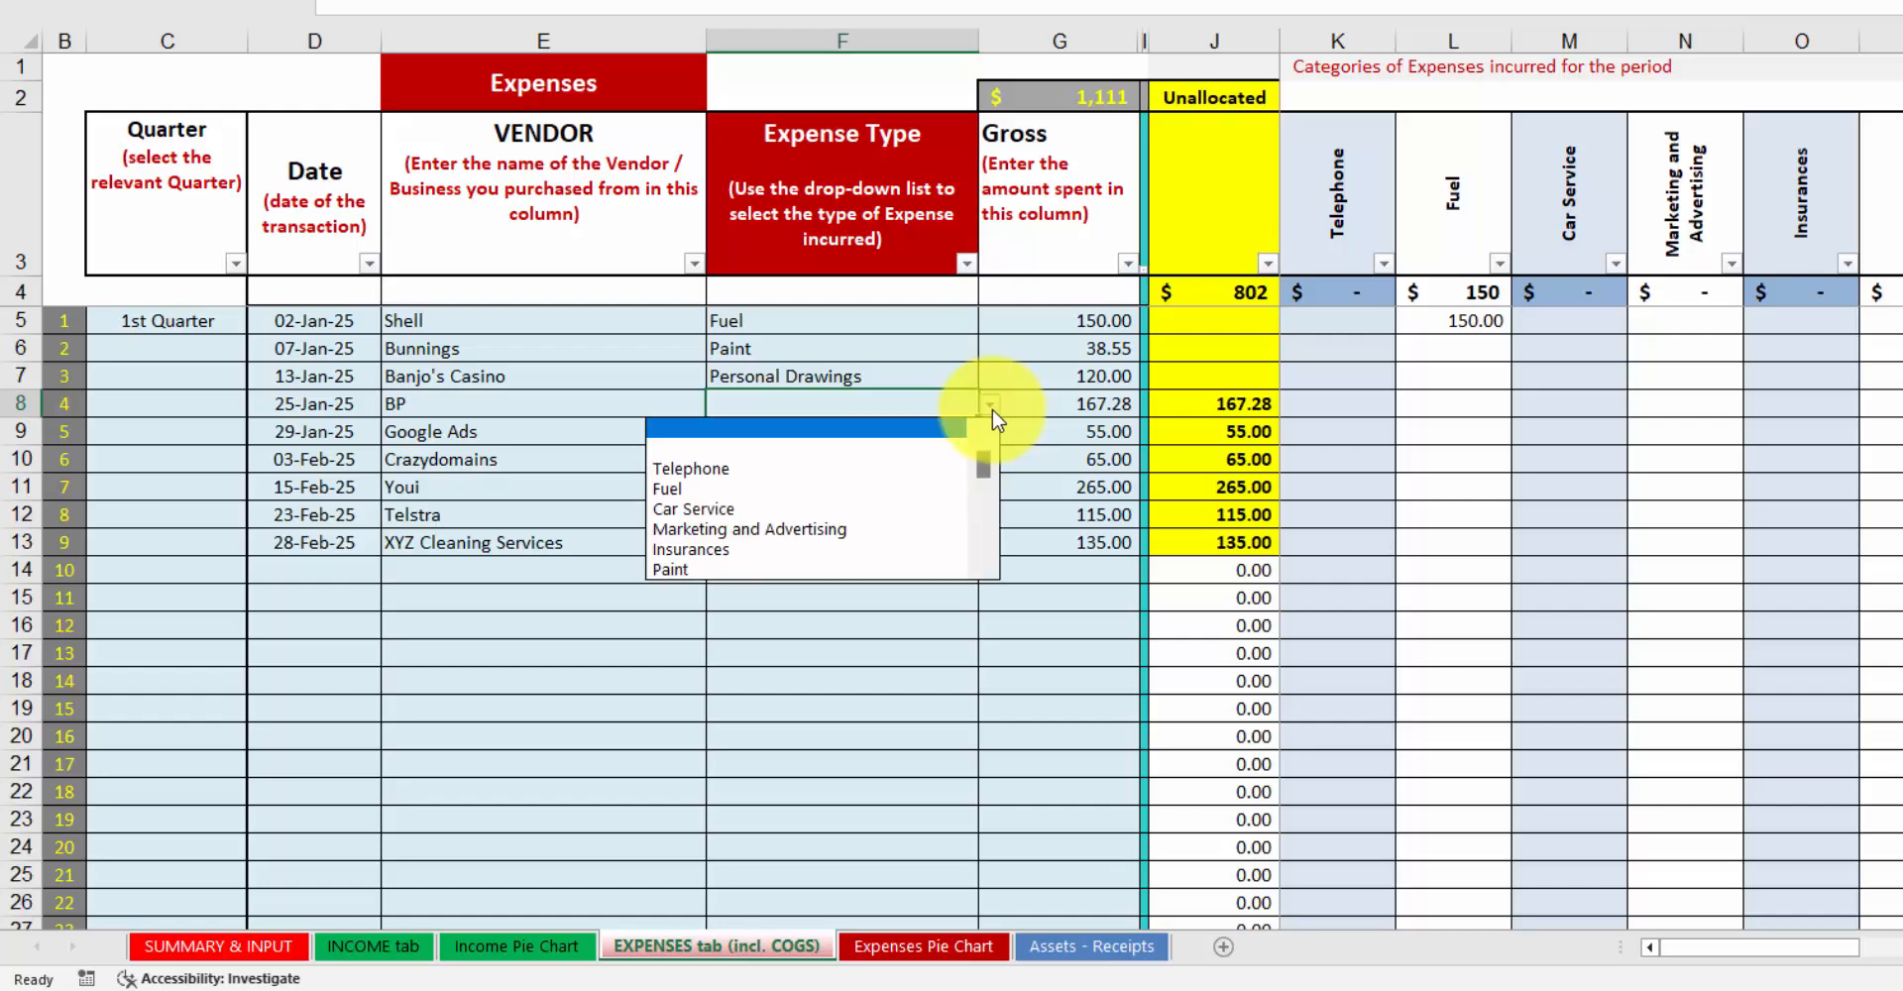
pyautogui.click(825, 488)
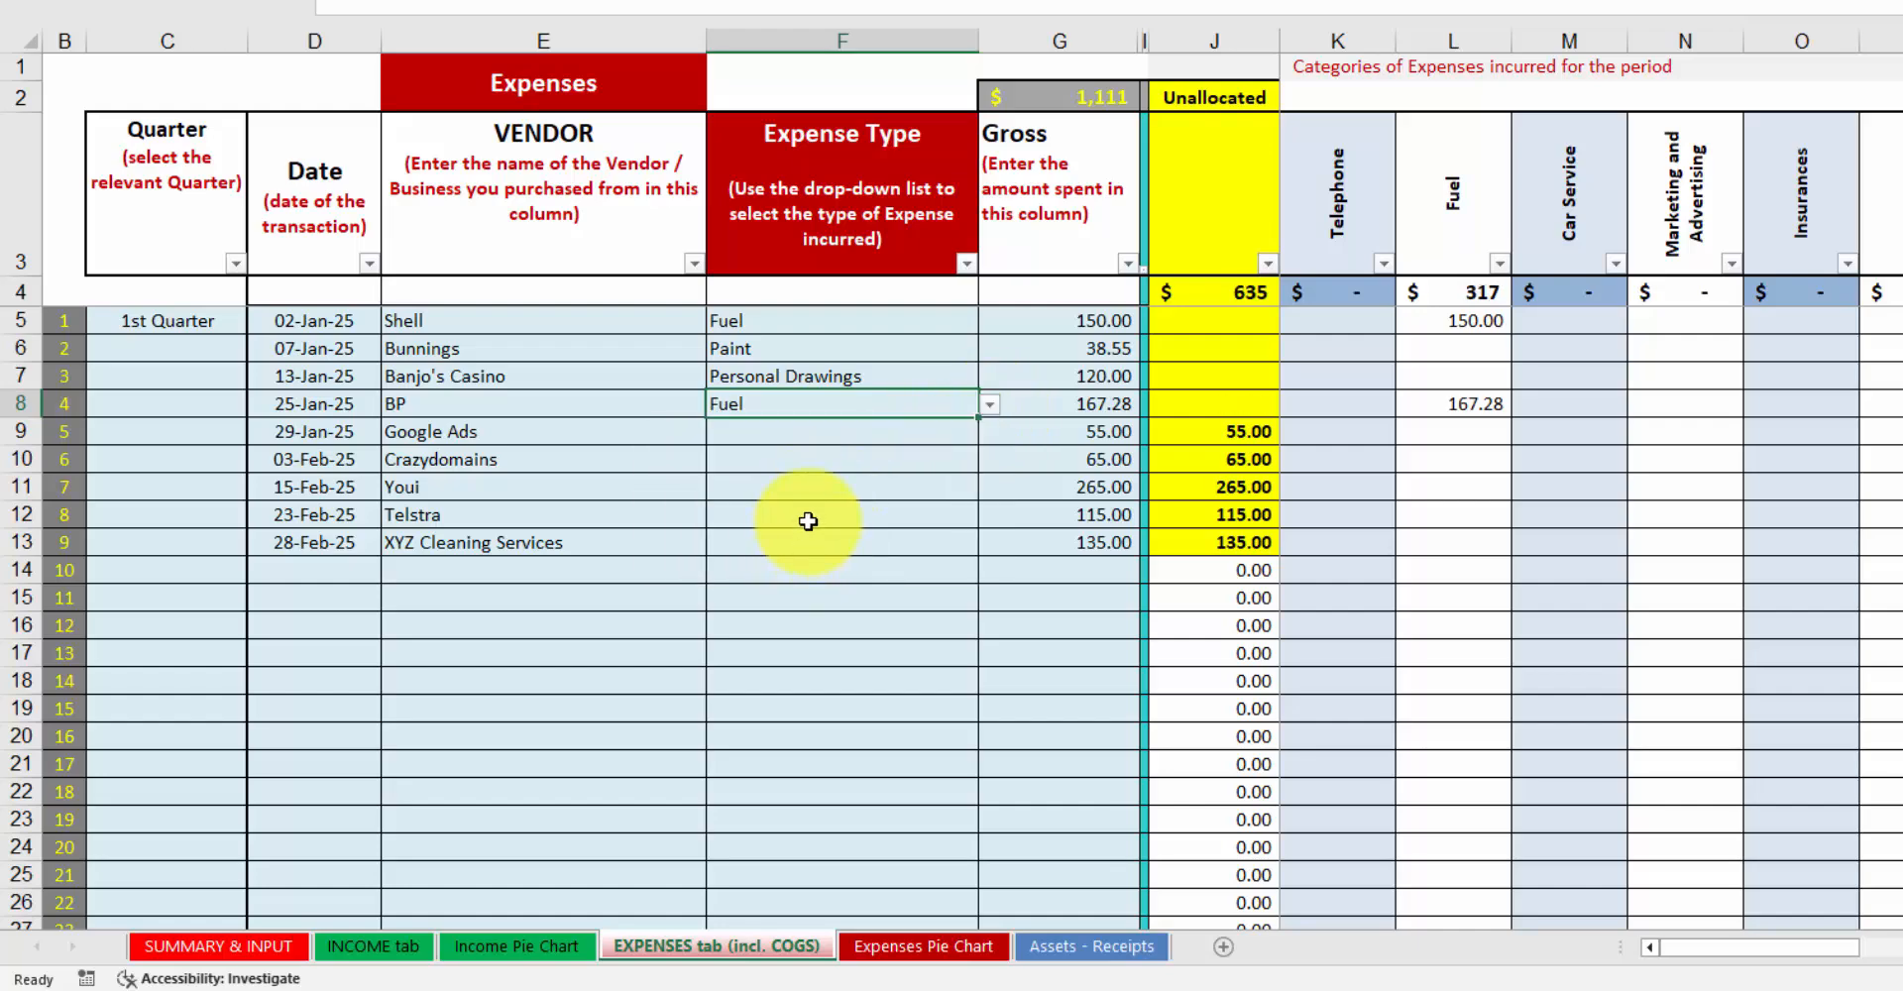
pyautogui.click(855, 443)
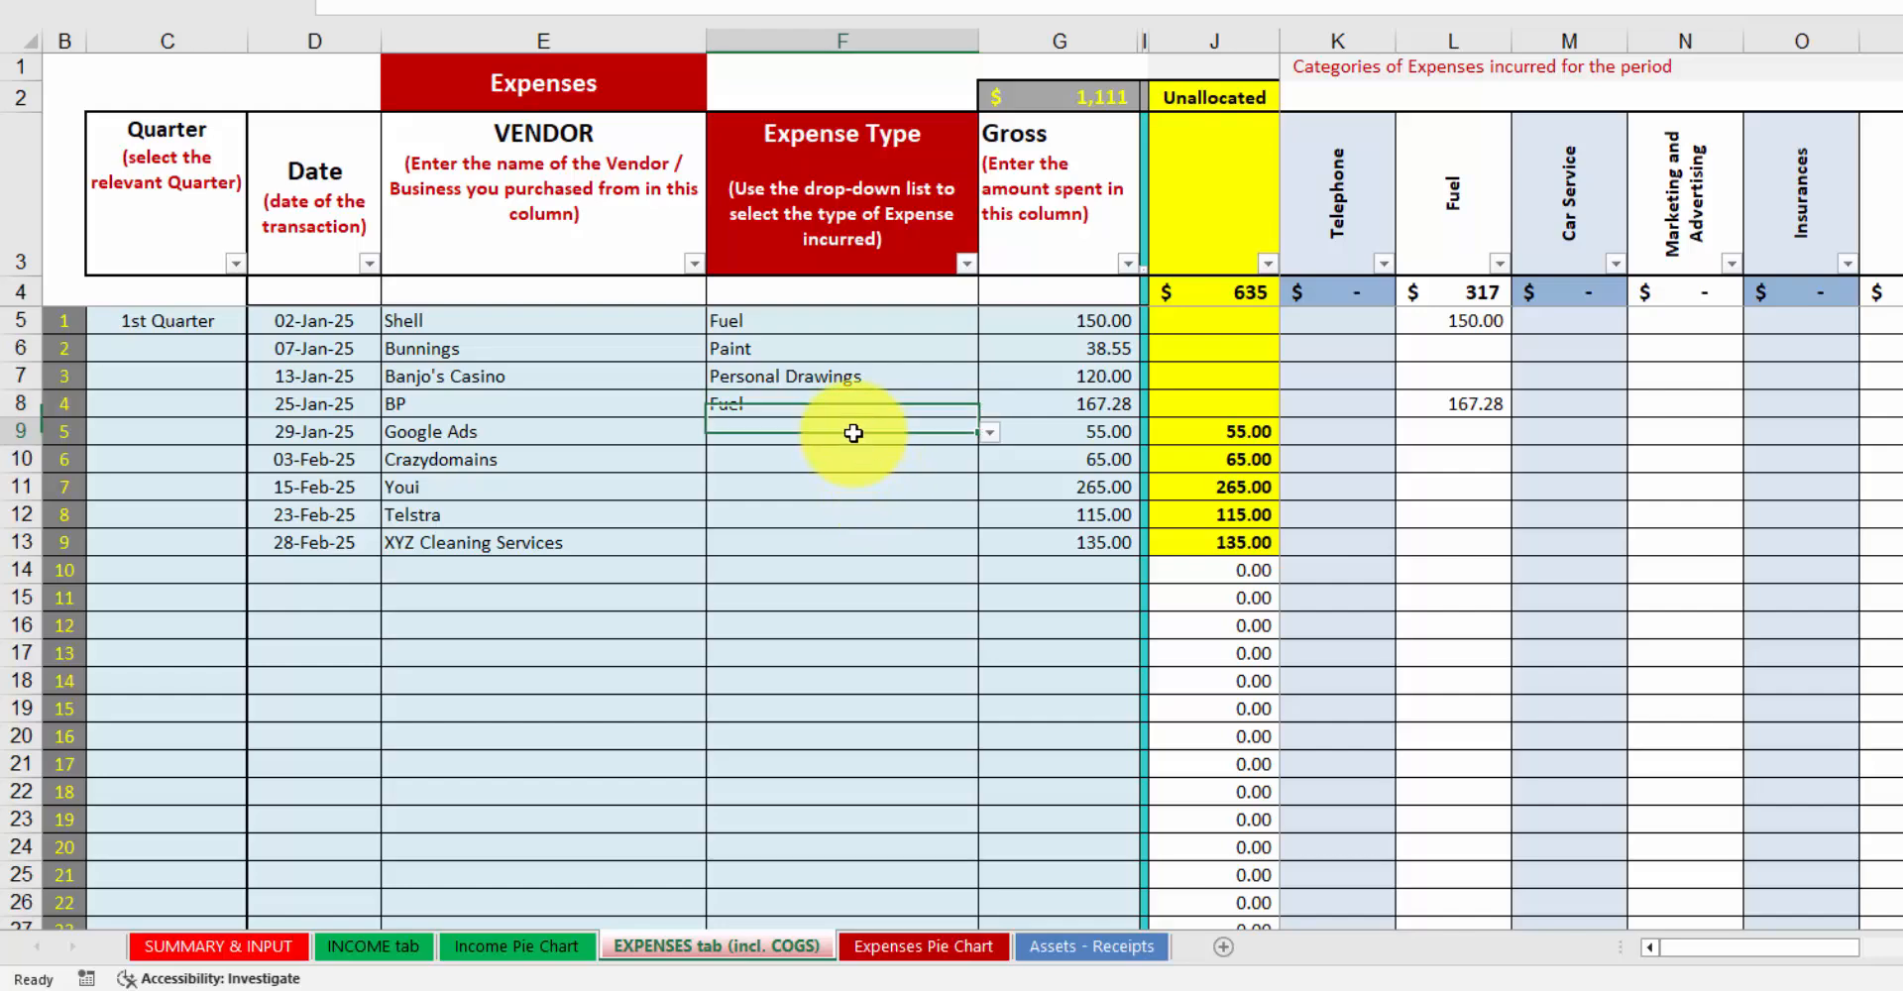
pyautogui.click(988, 434)
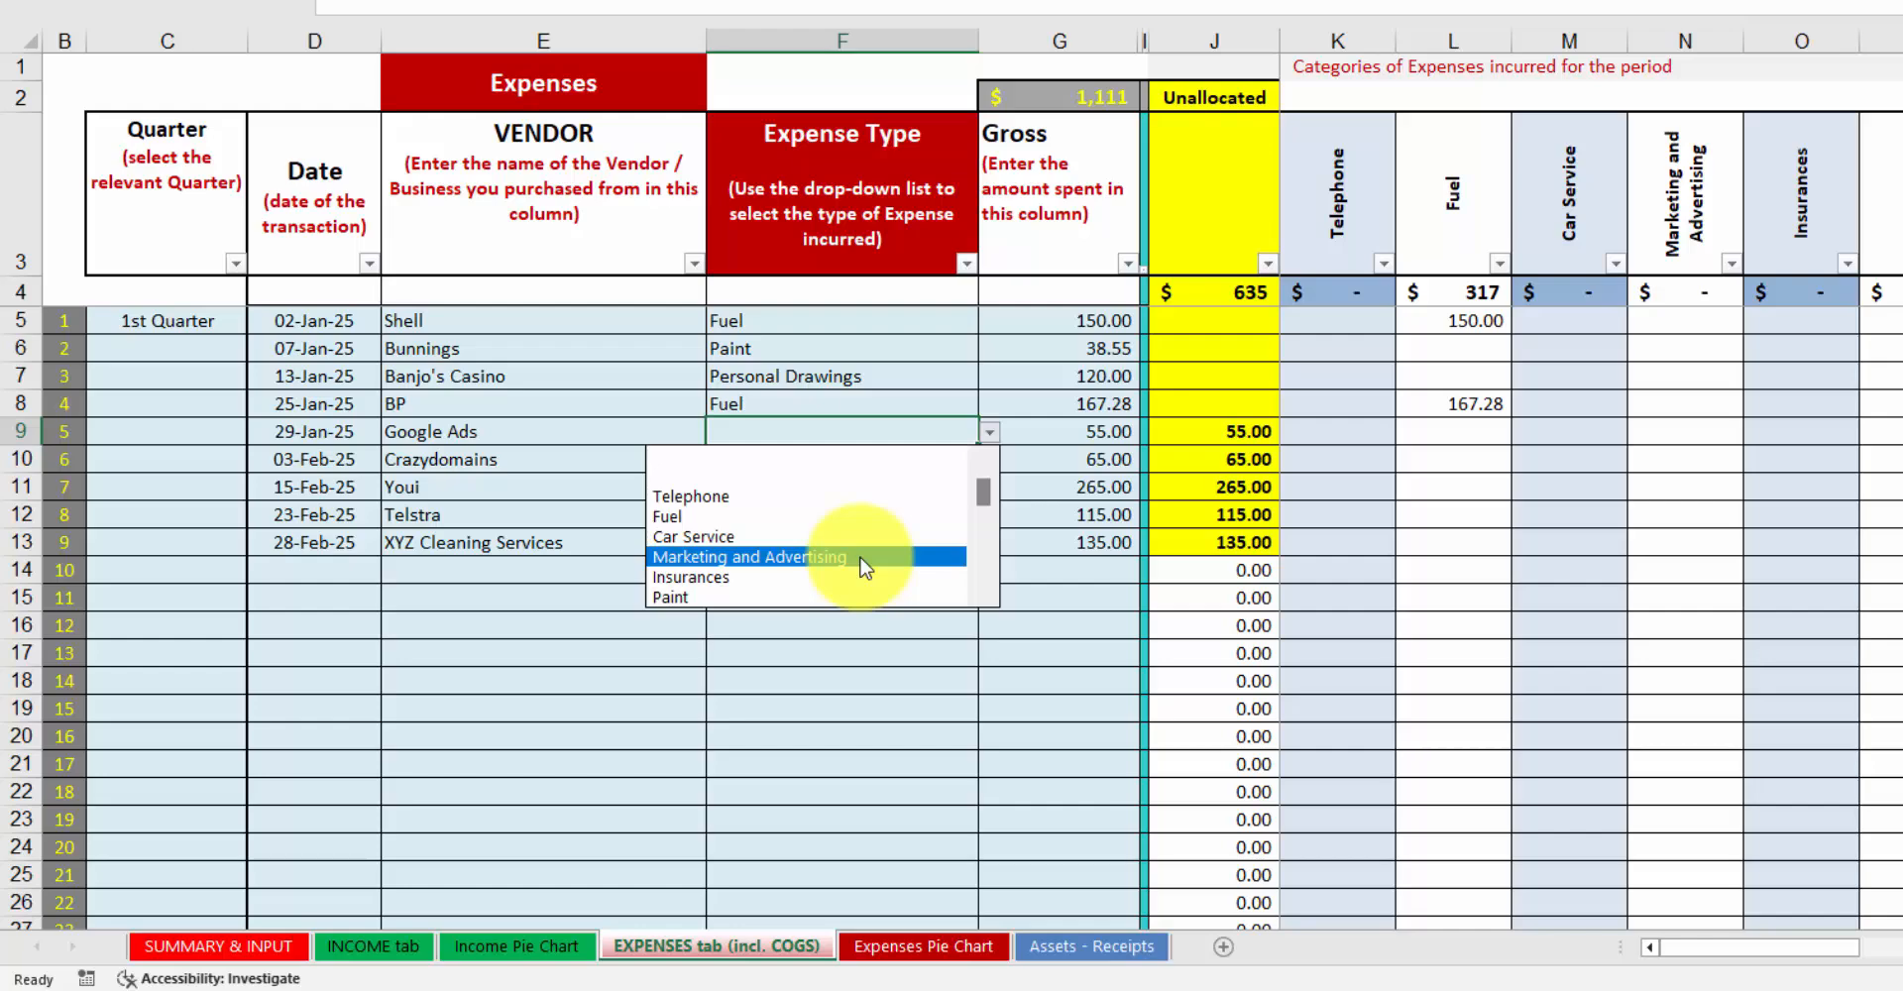
pyautogui.click(862, 557)
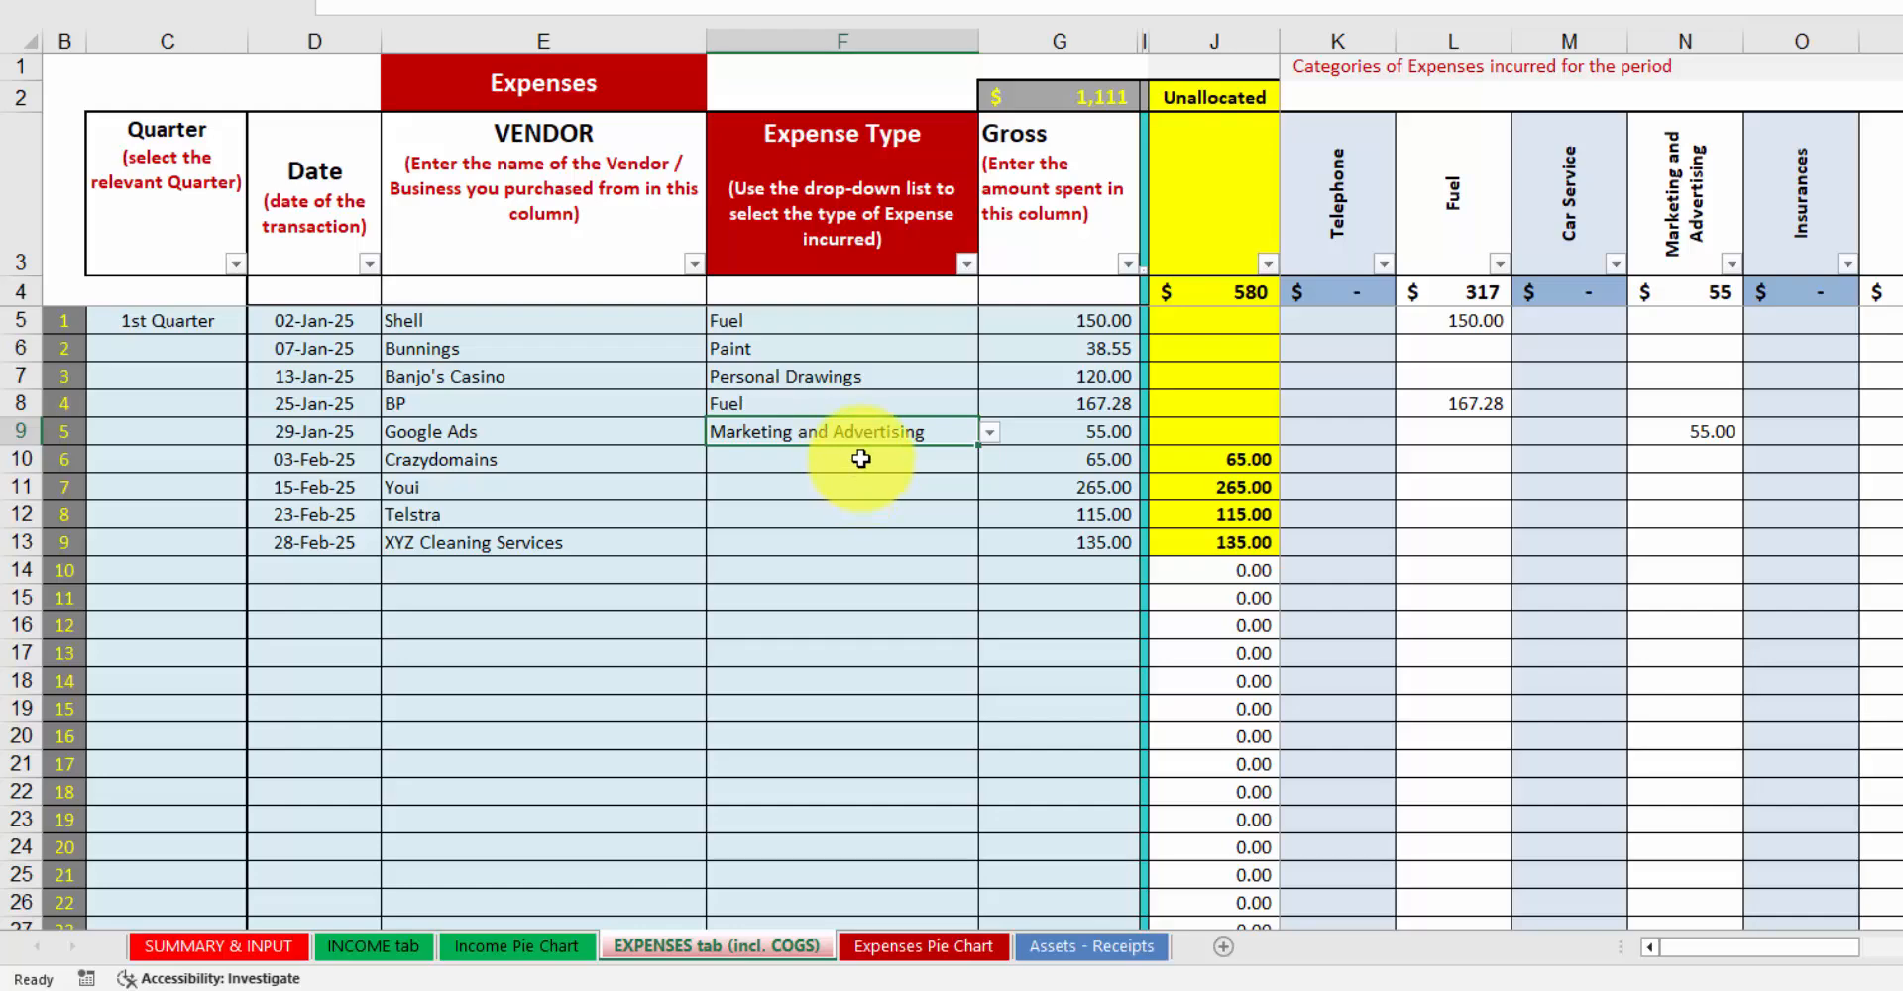
# Set the expense type to IT & Internet for the Crazydomains entry and to Insurances for the Youi entry.
pyautogui.click(892, 459)
pyautogui.click(989, 459)
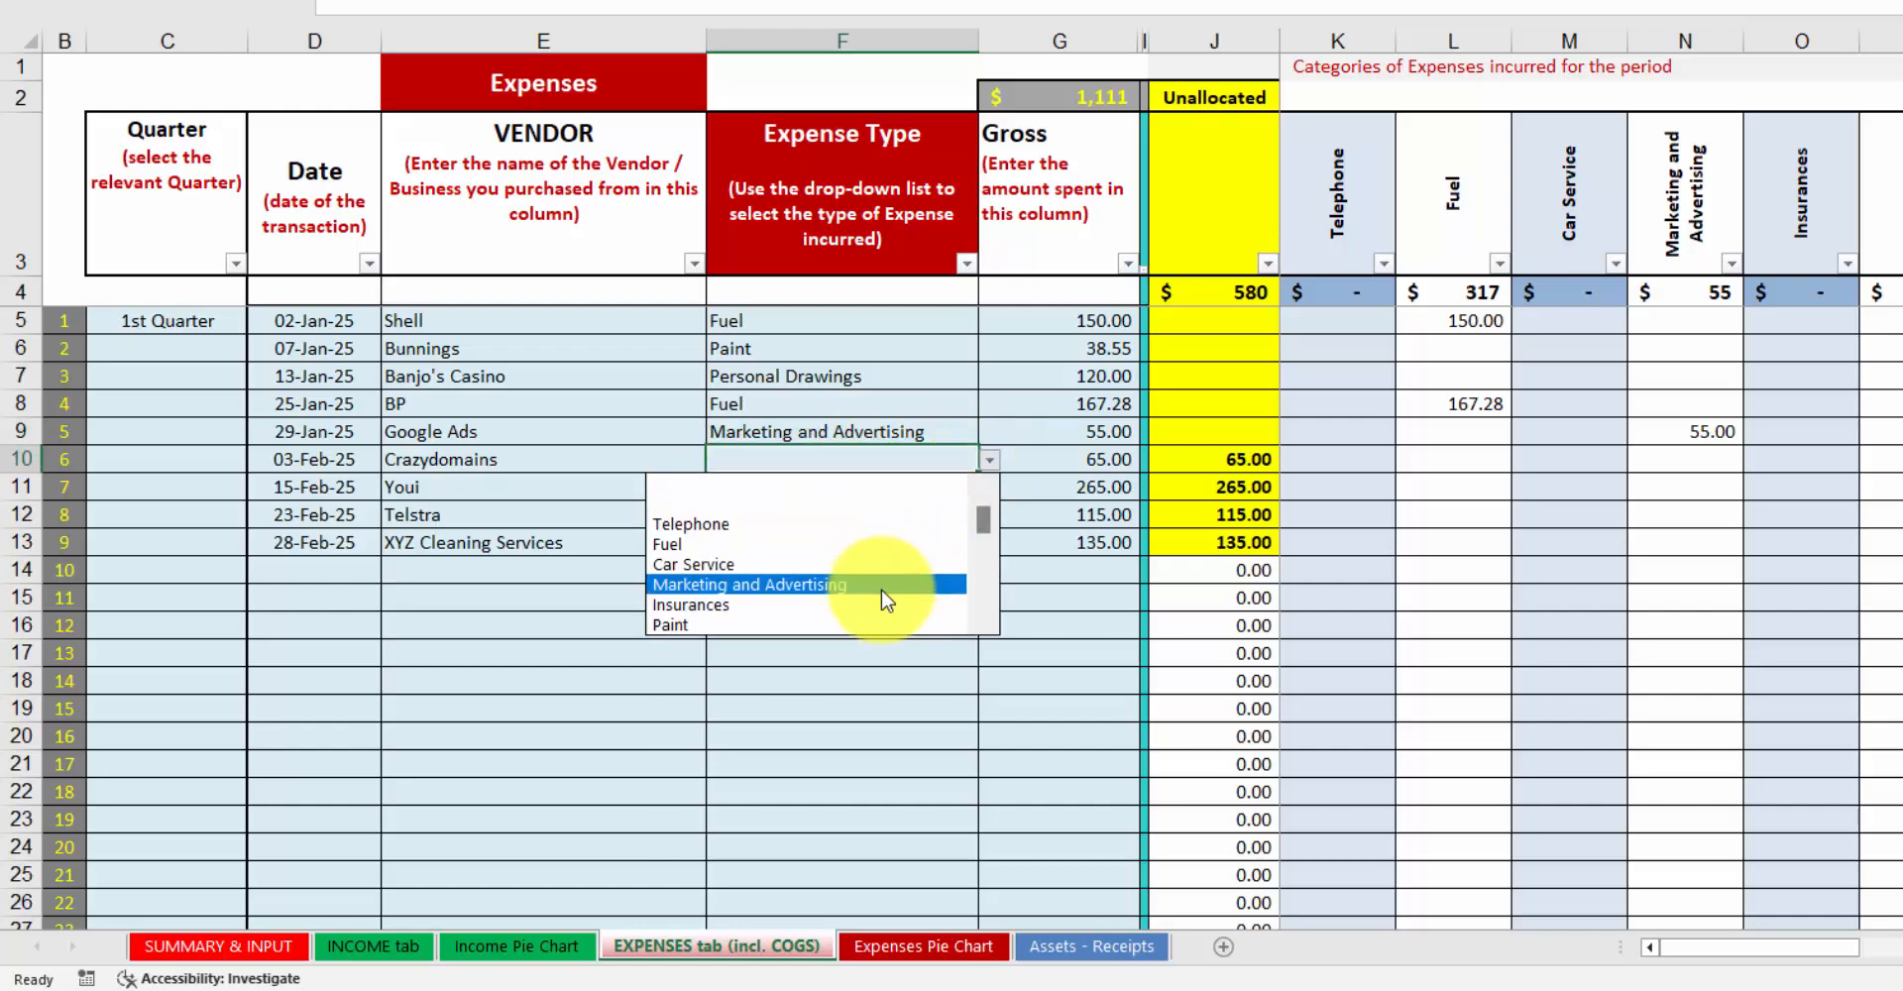
pyautogui.moveTo(983, 526); pyautogui.dragTo(983, 549)
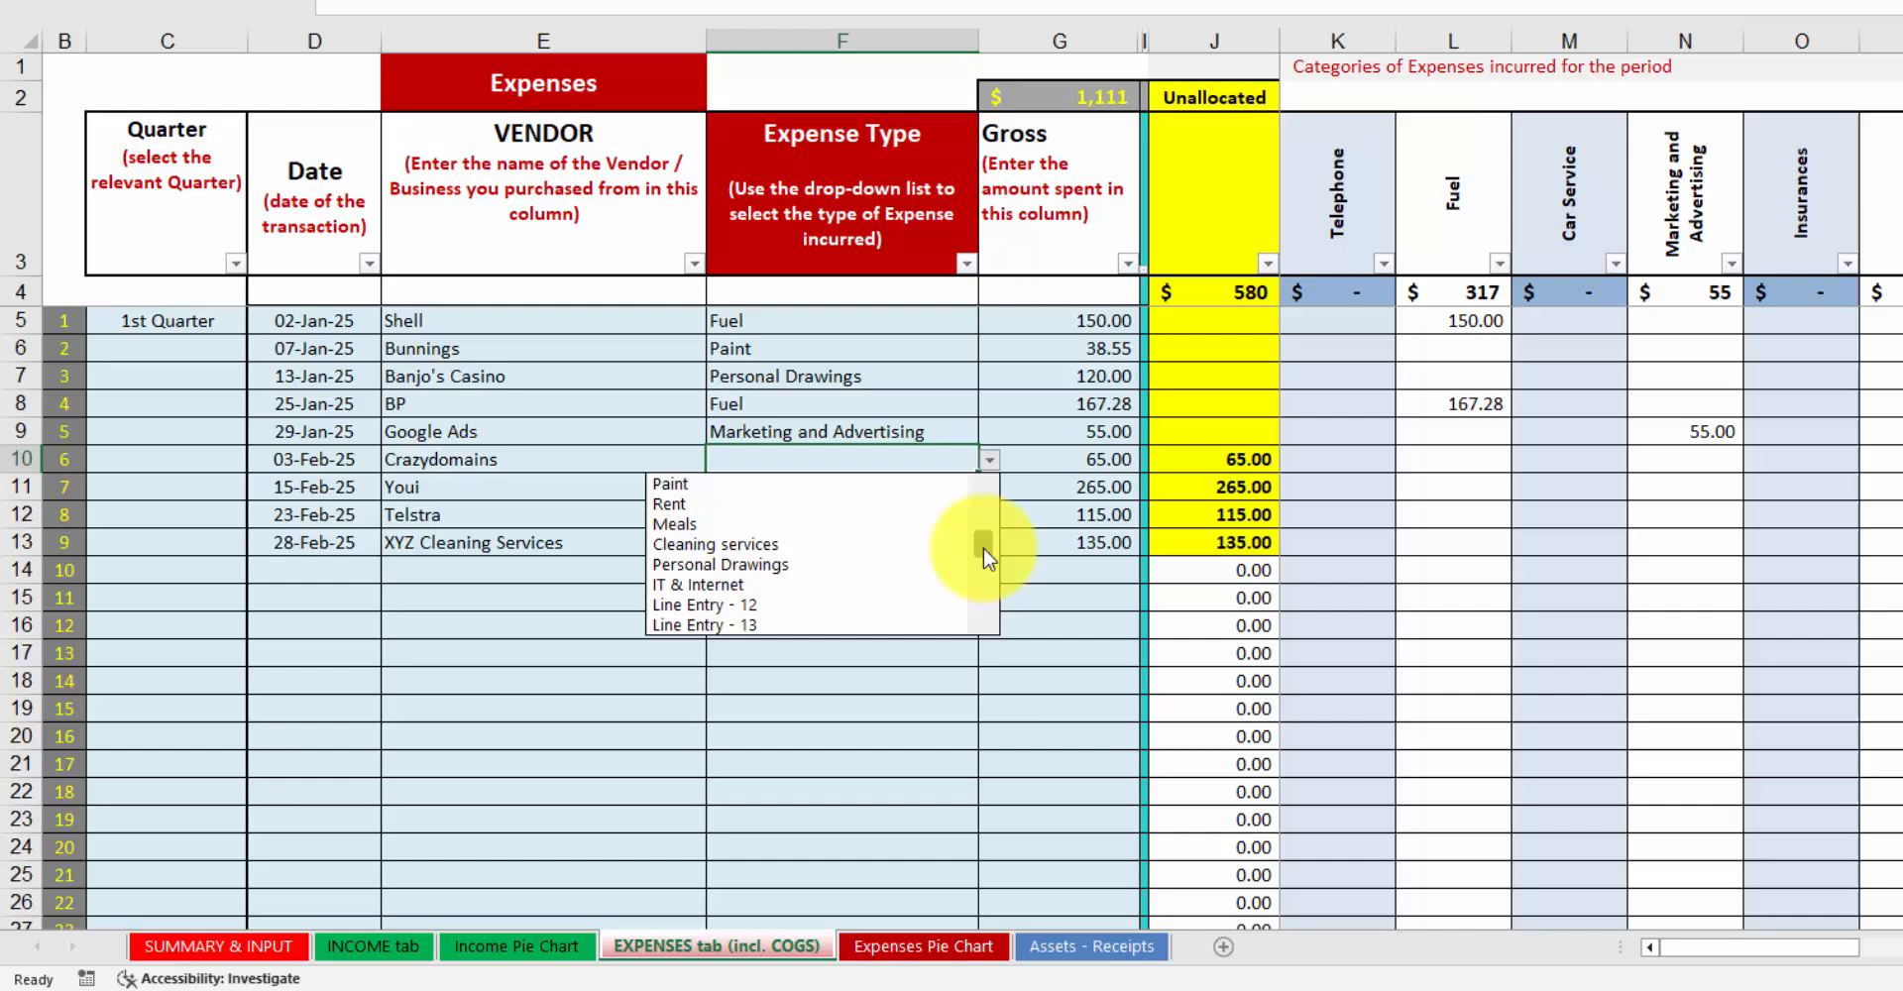
pyautogui.click(782, 585)
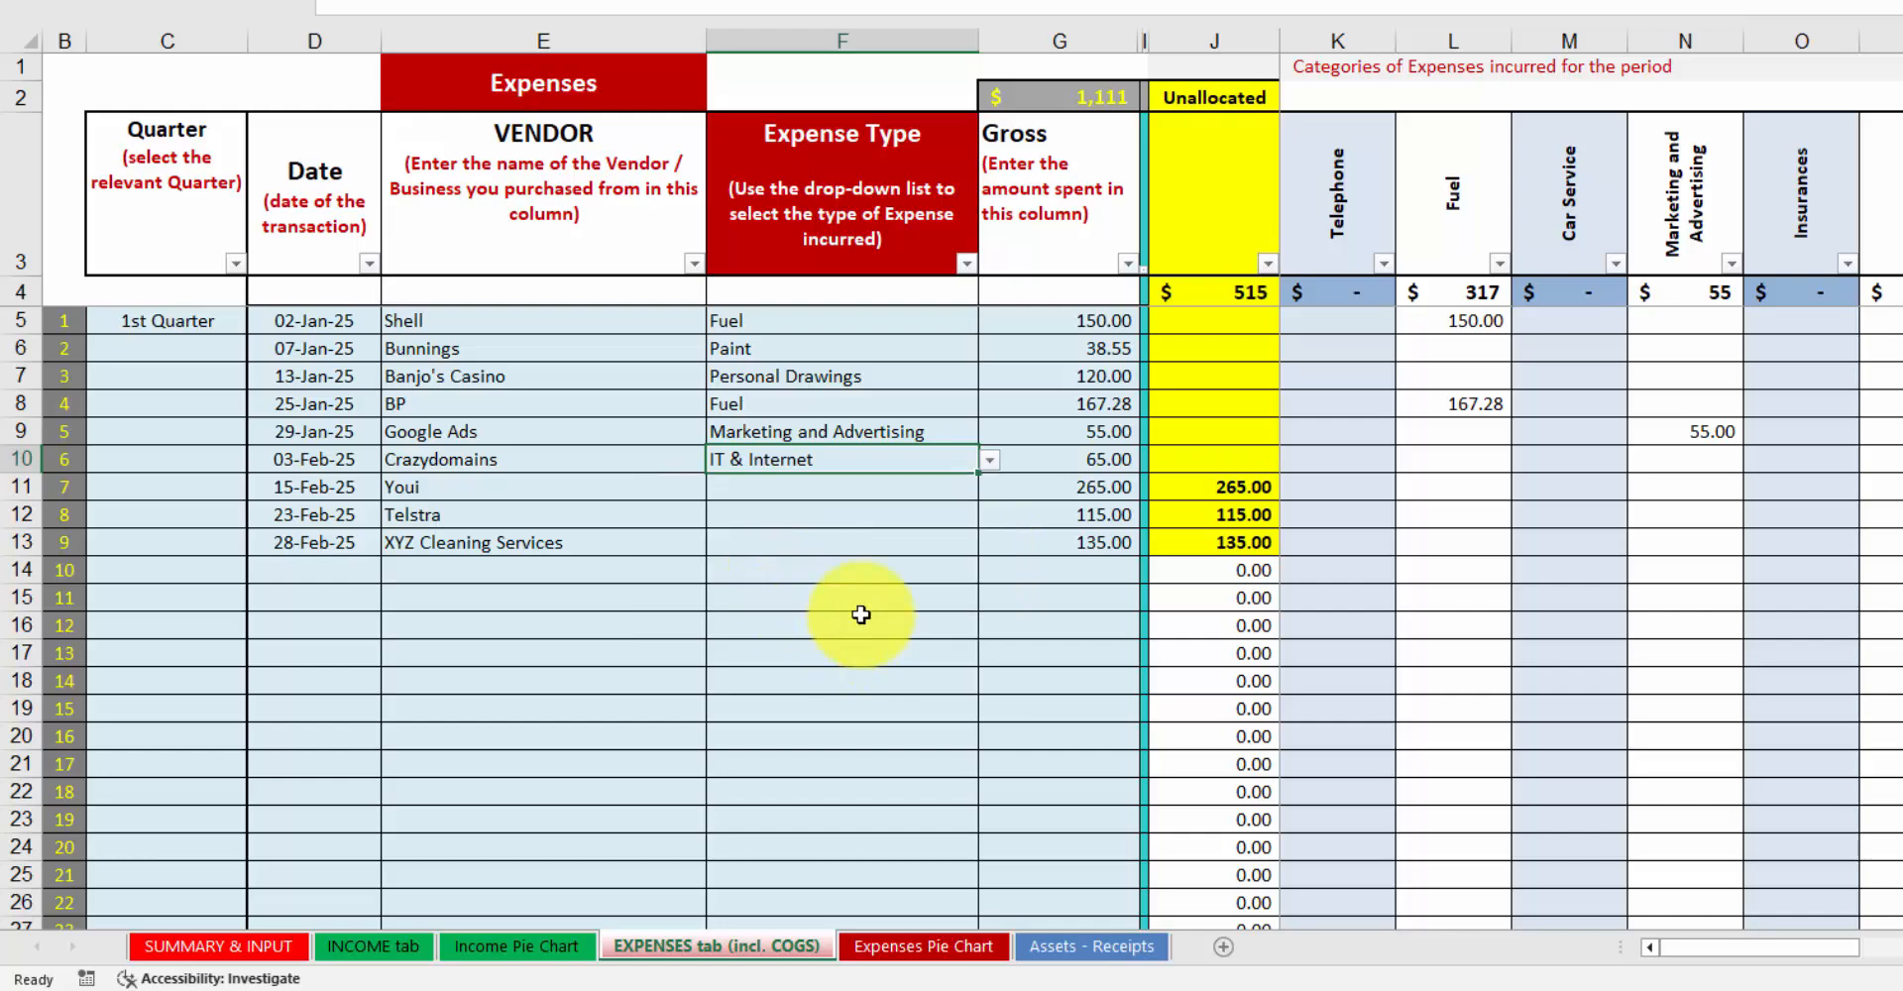
pyautogui.click(844, 495)
pyautogui.click(984, 492)
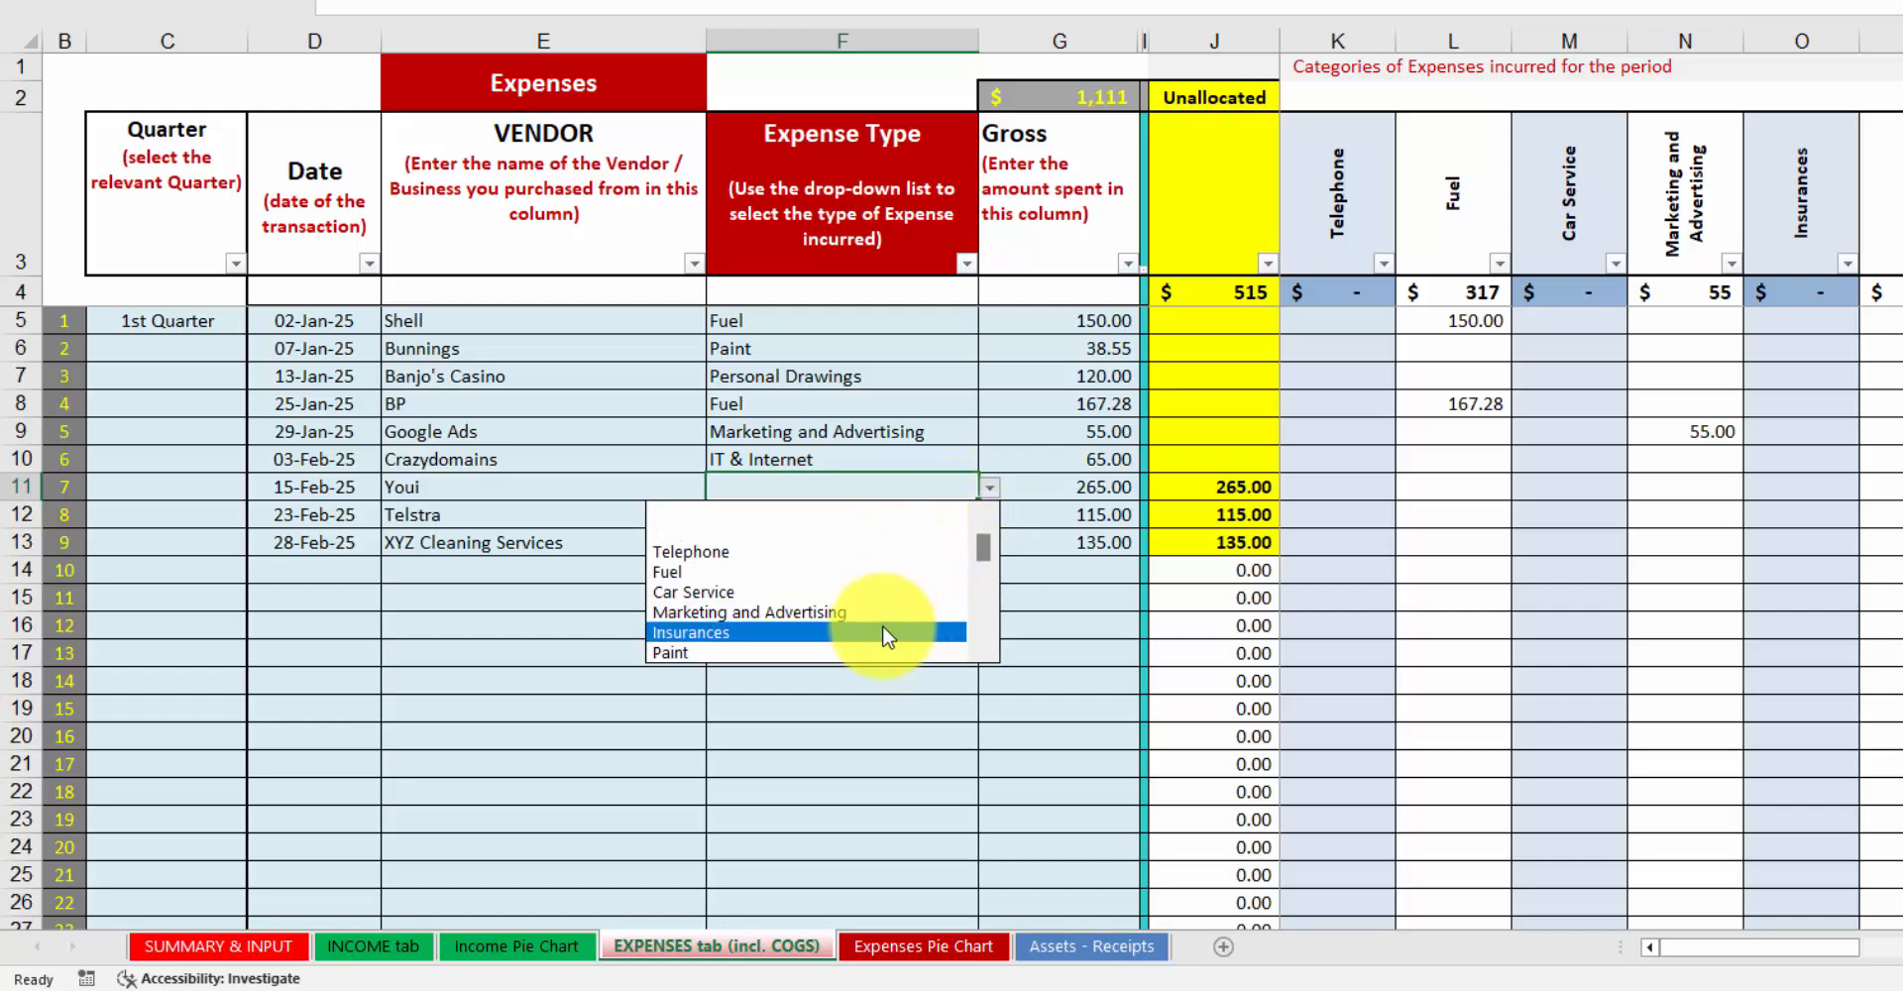
pyautogui.click(878, 639)
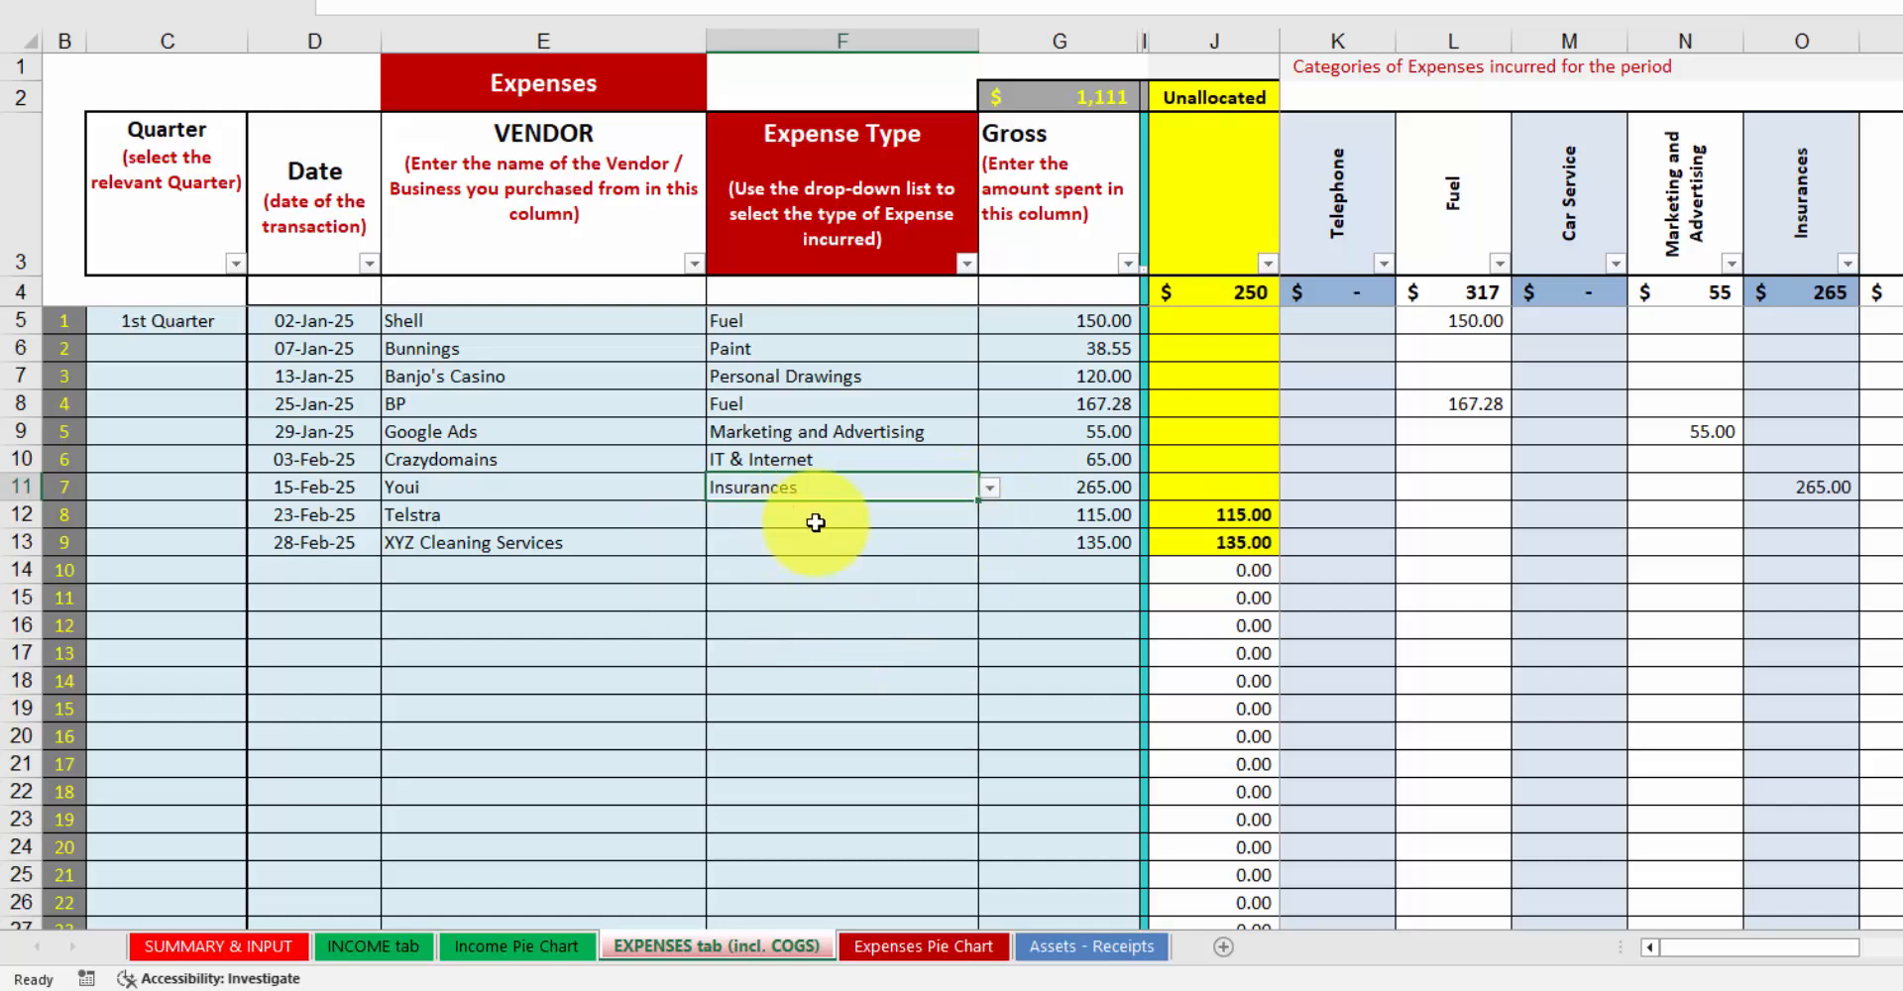
# Set the expense type to Telephone for the Telstra entry and to Cleaning services for the XYZ Cleaning Services entry.
pyautogui.click(797, 516)
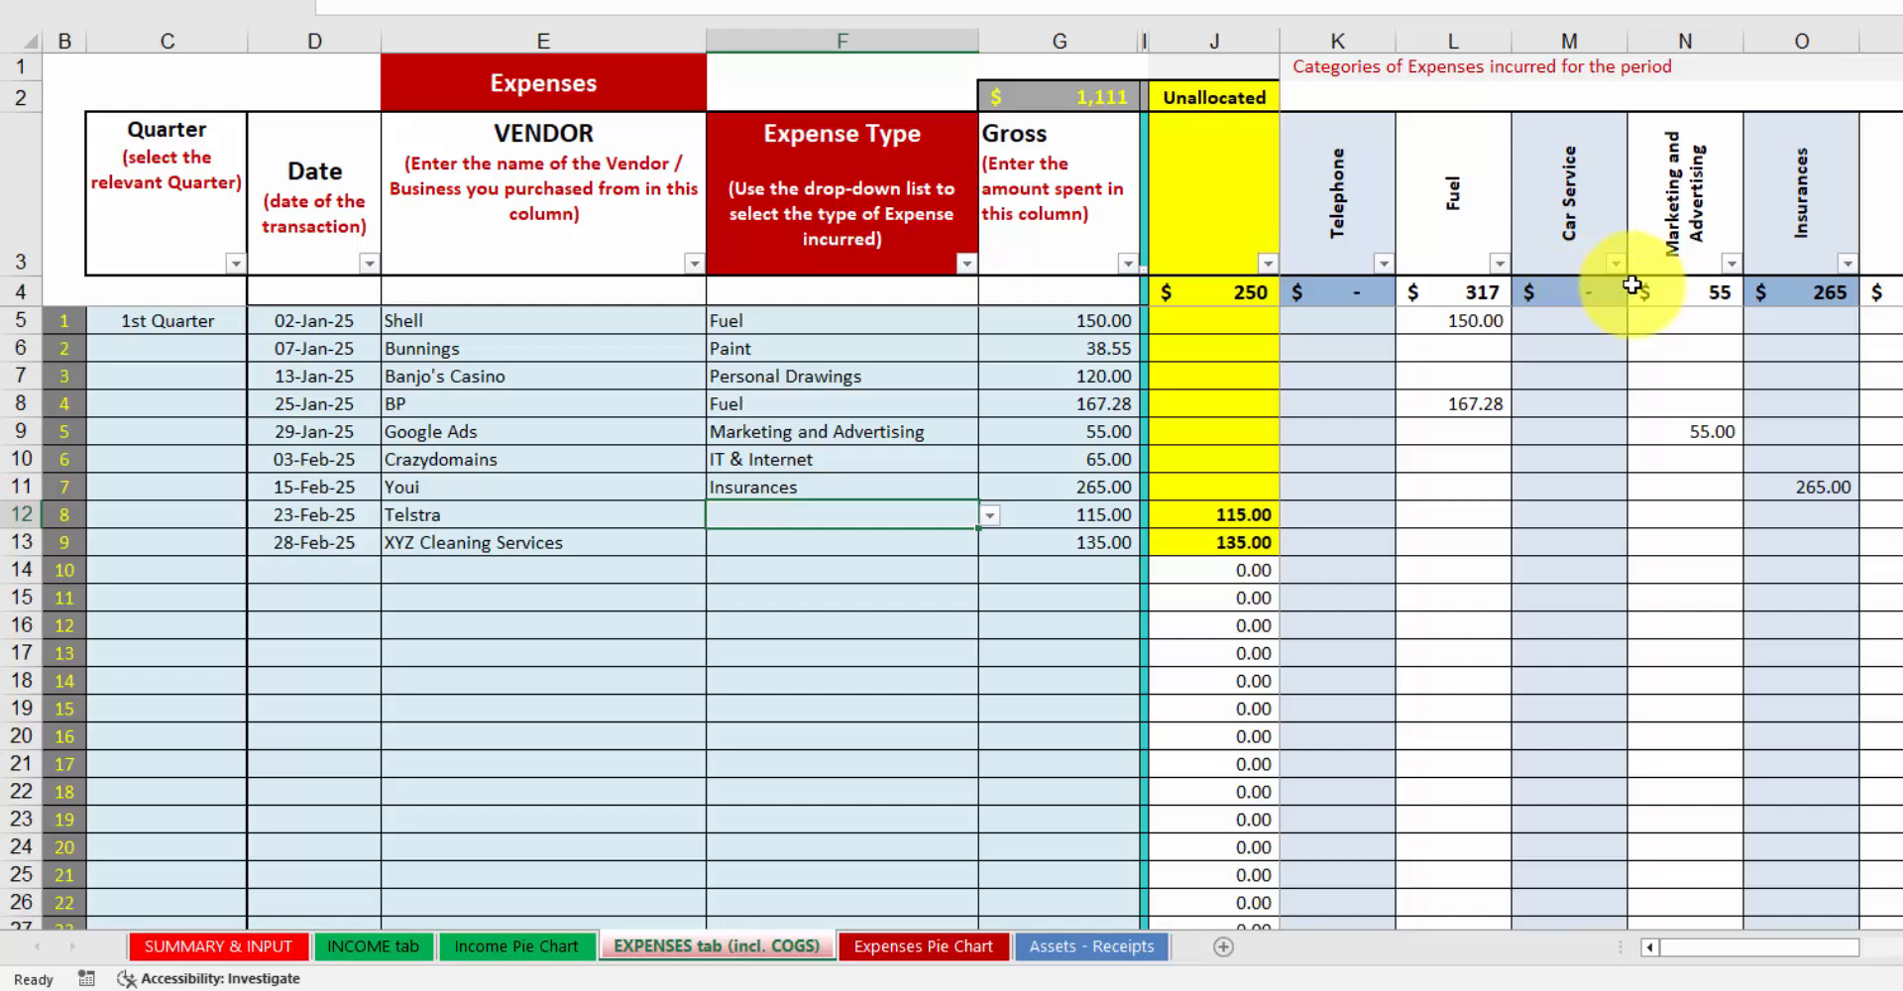
pyautogui.click(989, 515)
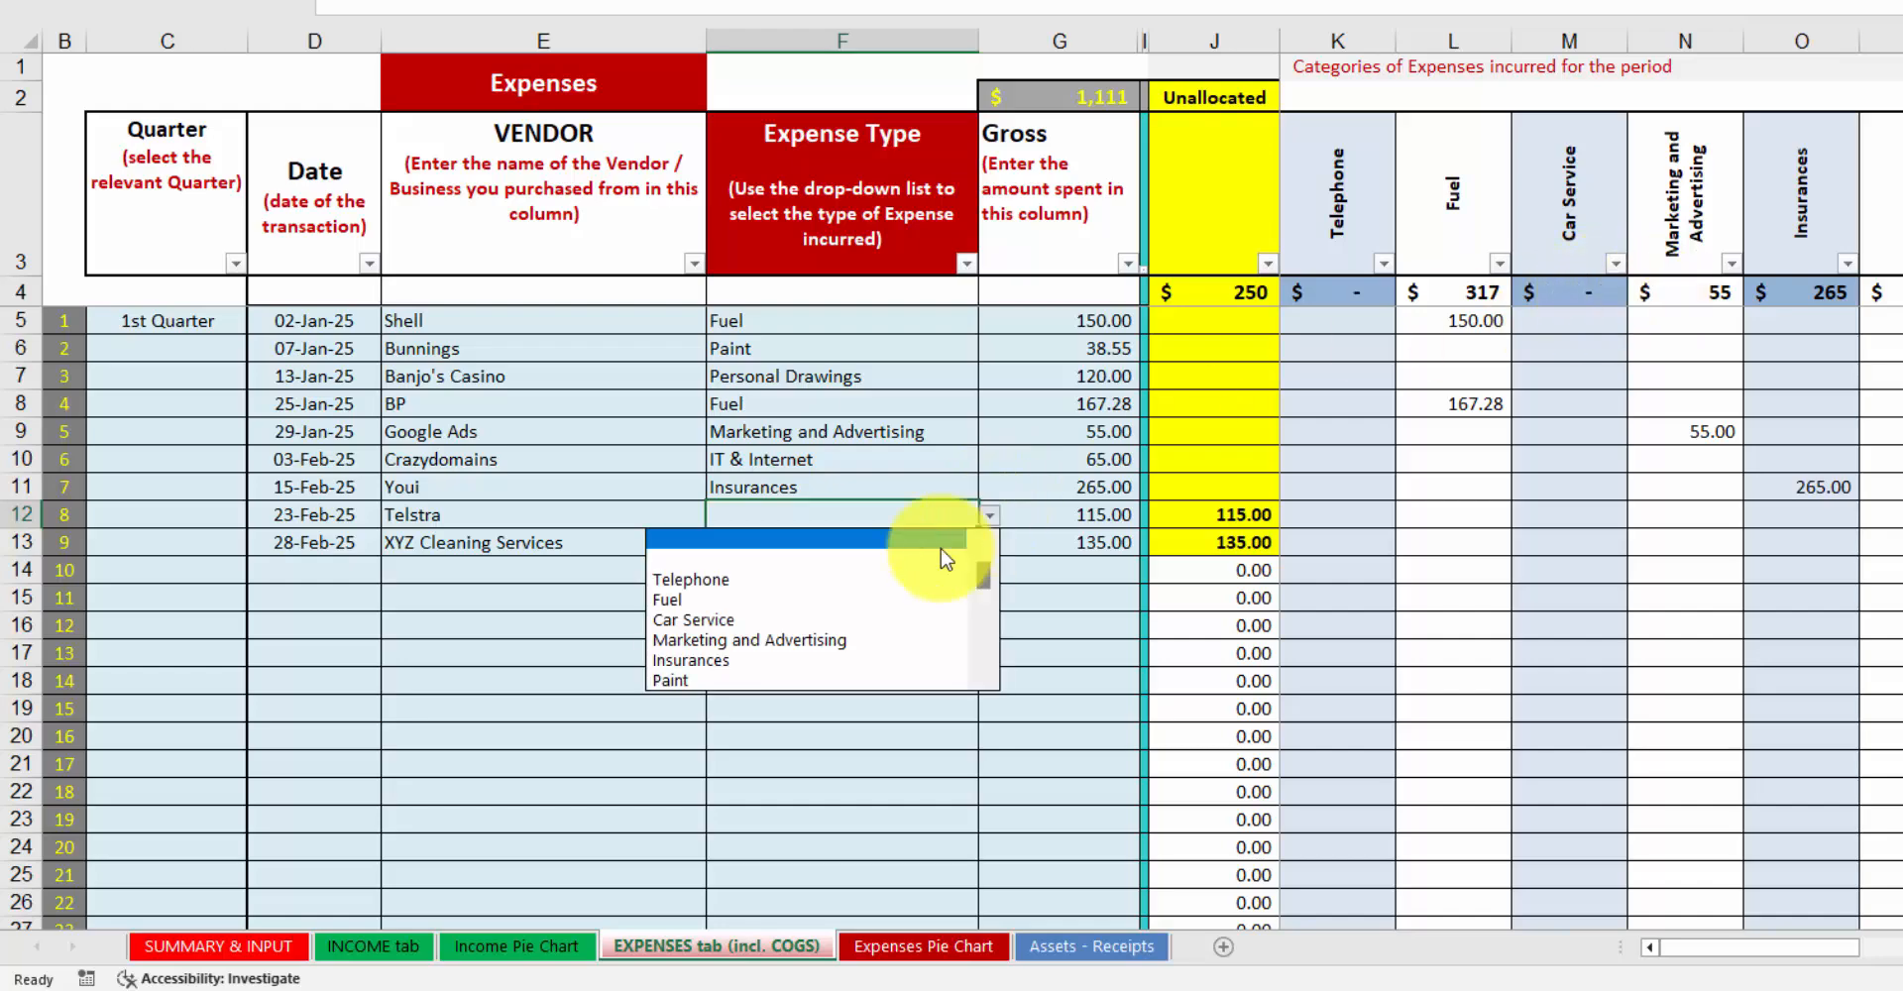
pyautogui.click(811, 575)
pyautogui.click(807, 535)
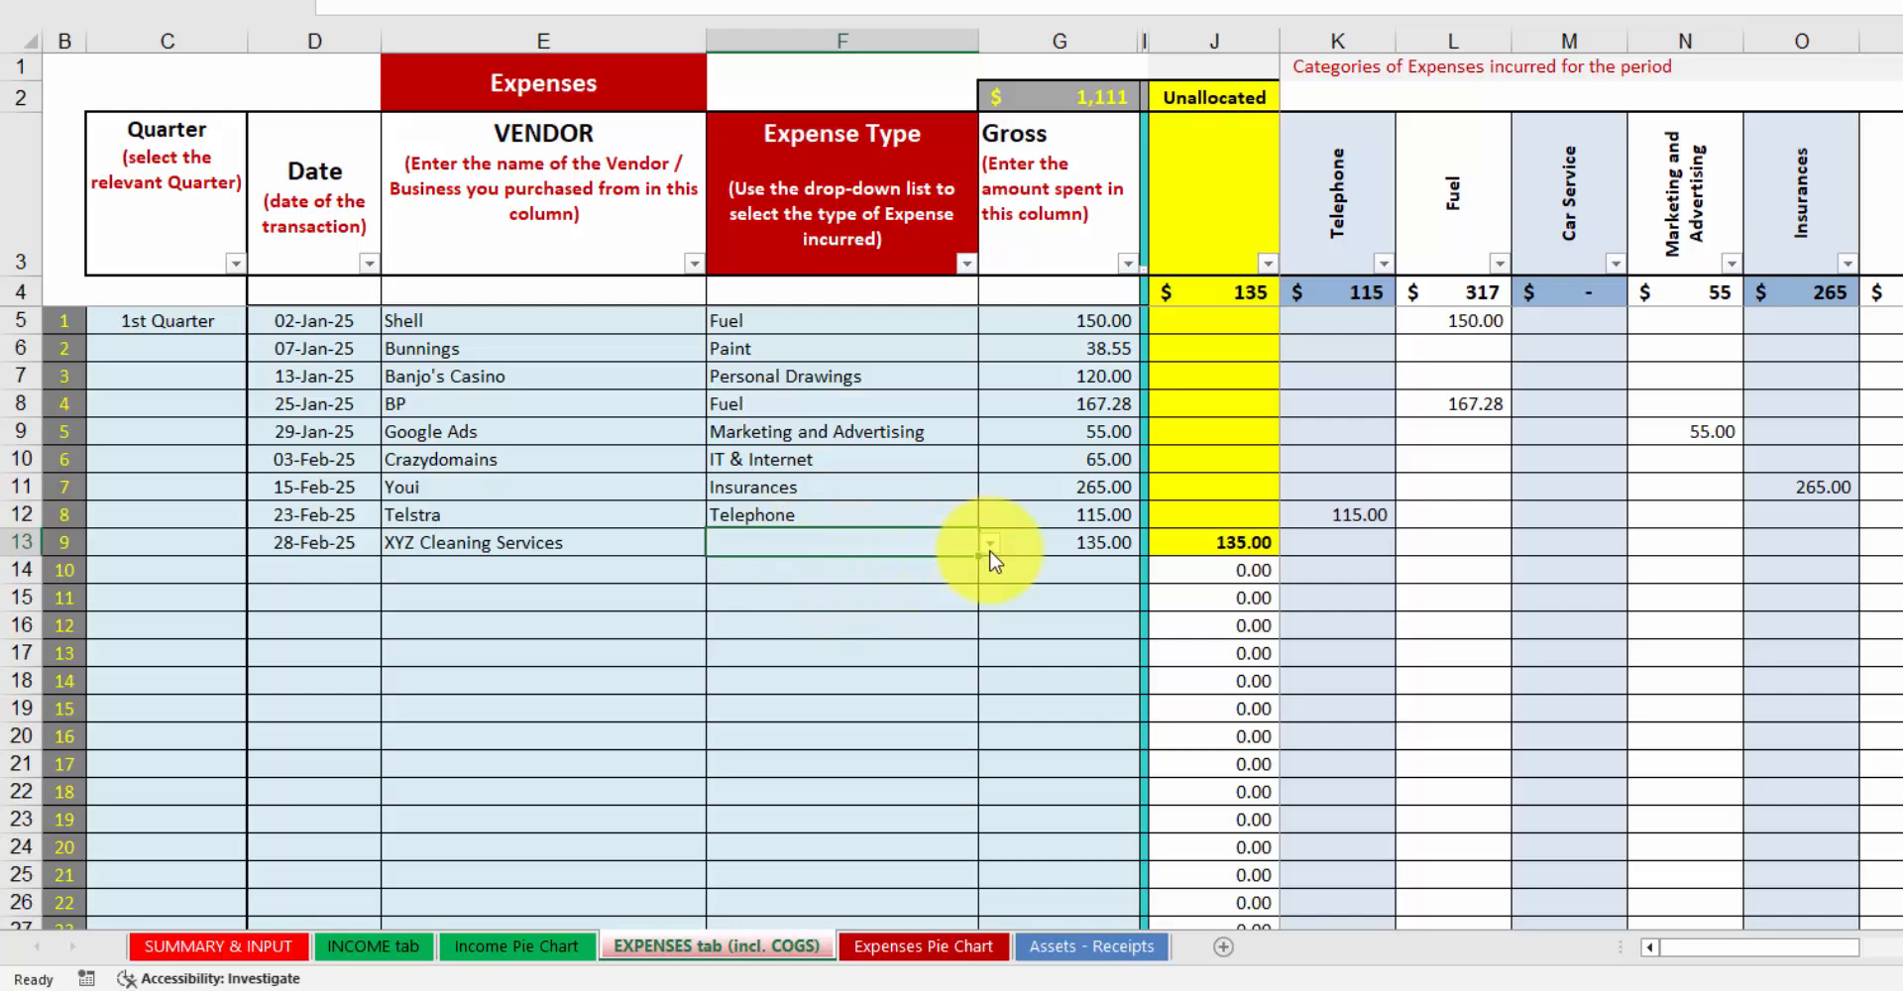
pyautogui.click(989, 543)
pyautogui.moveTo(978, 603); pyautogui.dragTo(979, 634)
pyautogui.click(824, 670)
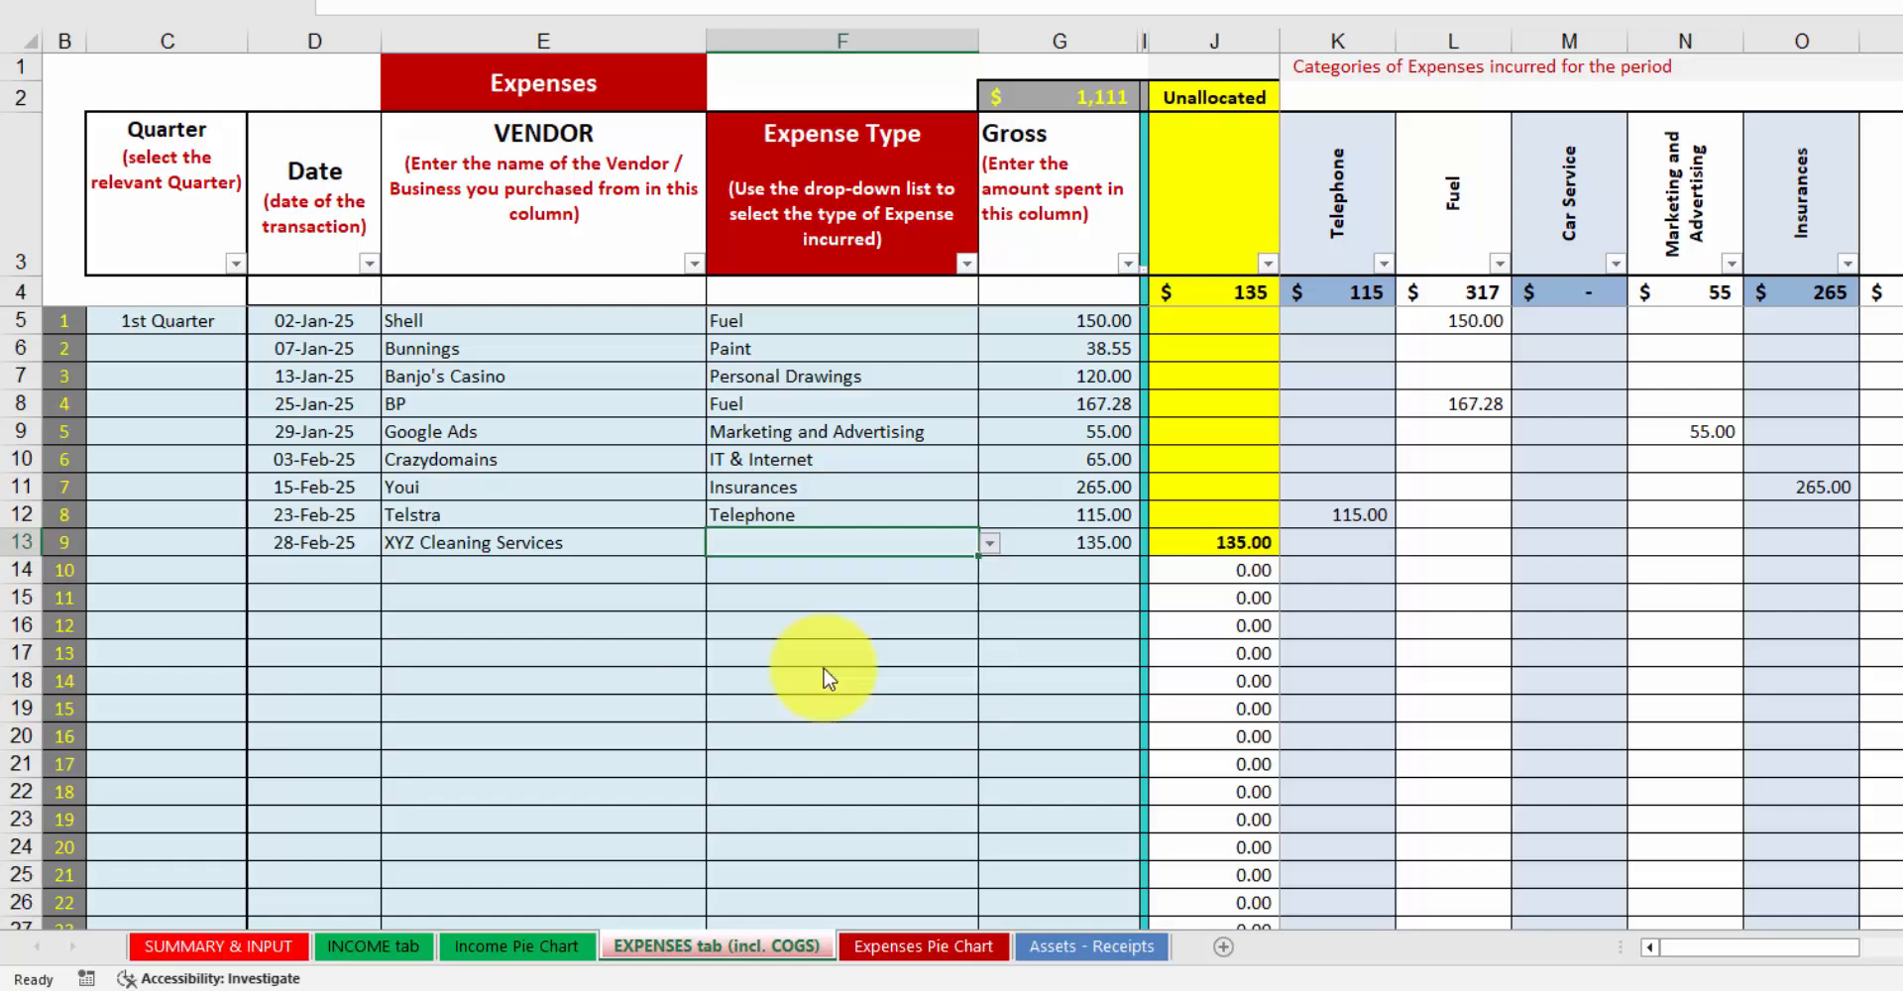
pyautogui.click(862, 677)
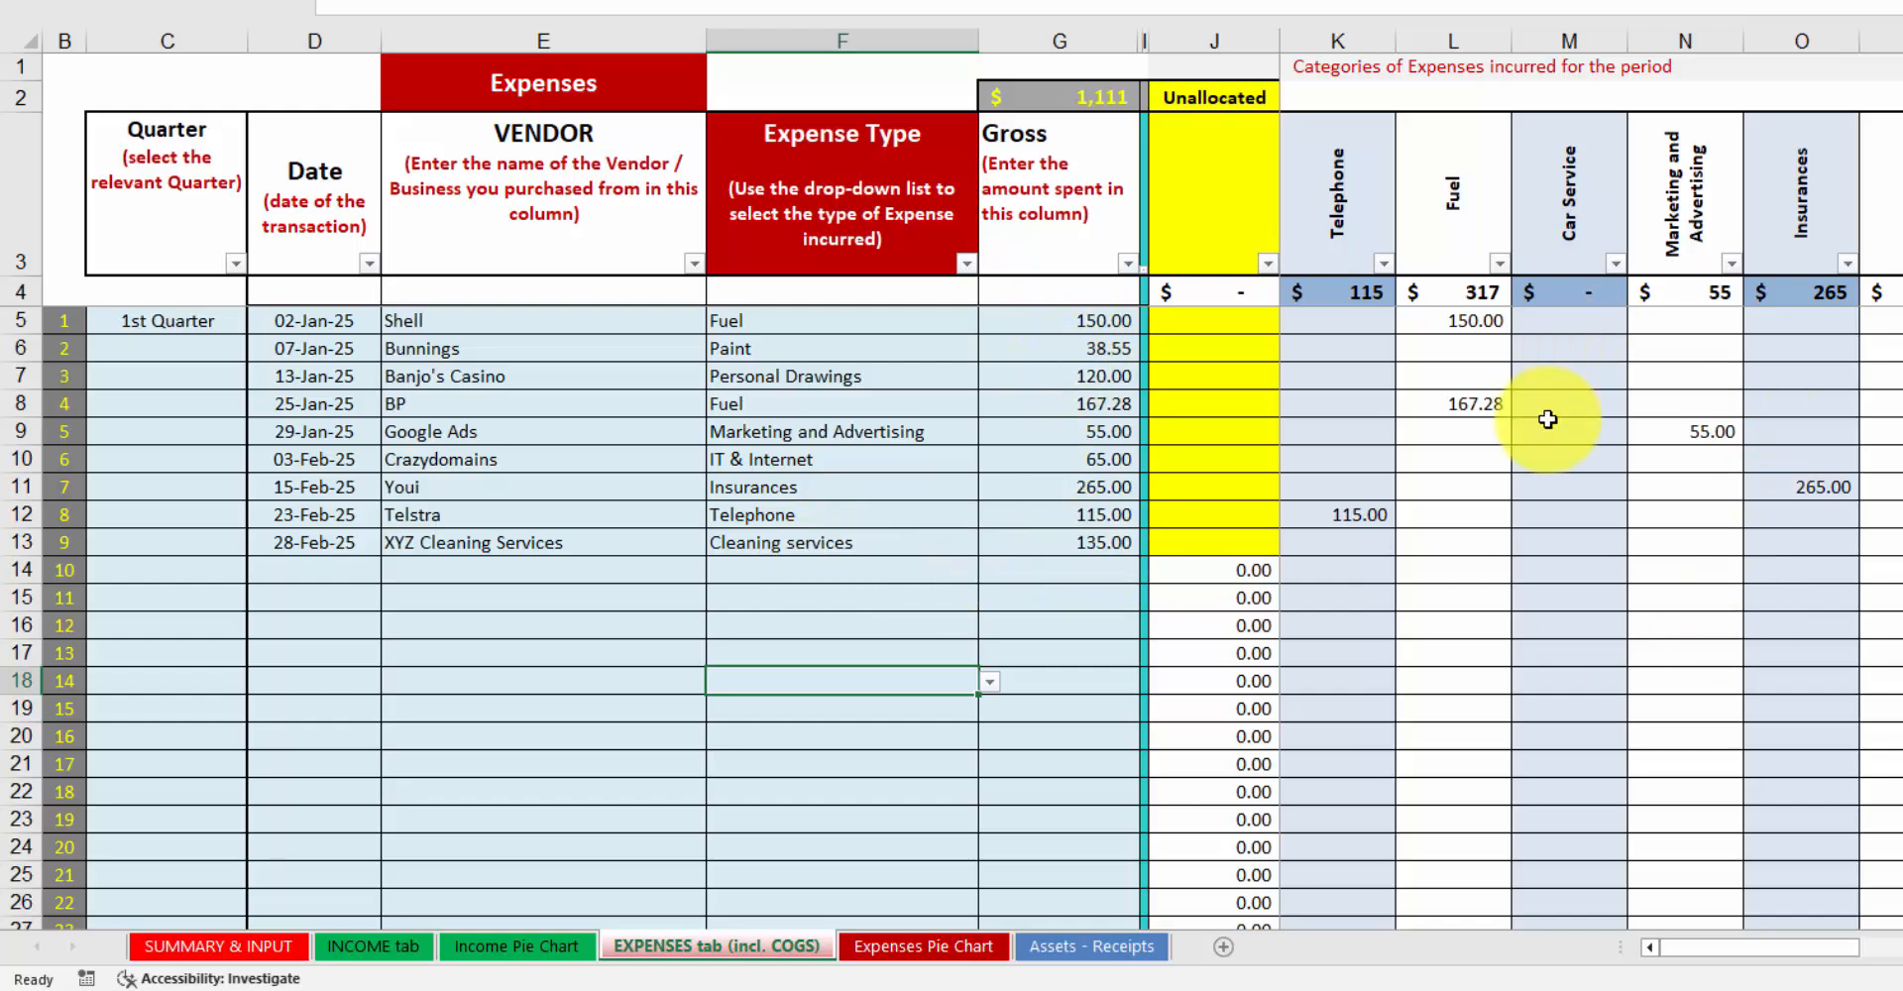
# Review the expense breakdown on the Expenses Pie Chart sheet and the quarterly figures on the SUMMARY & INPUT sheet.
pyautogui.click(906, 952)
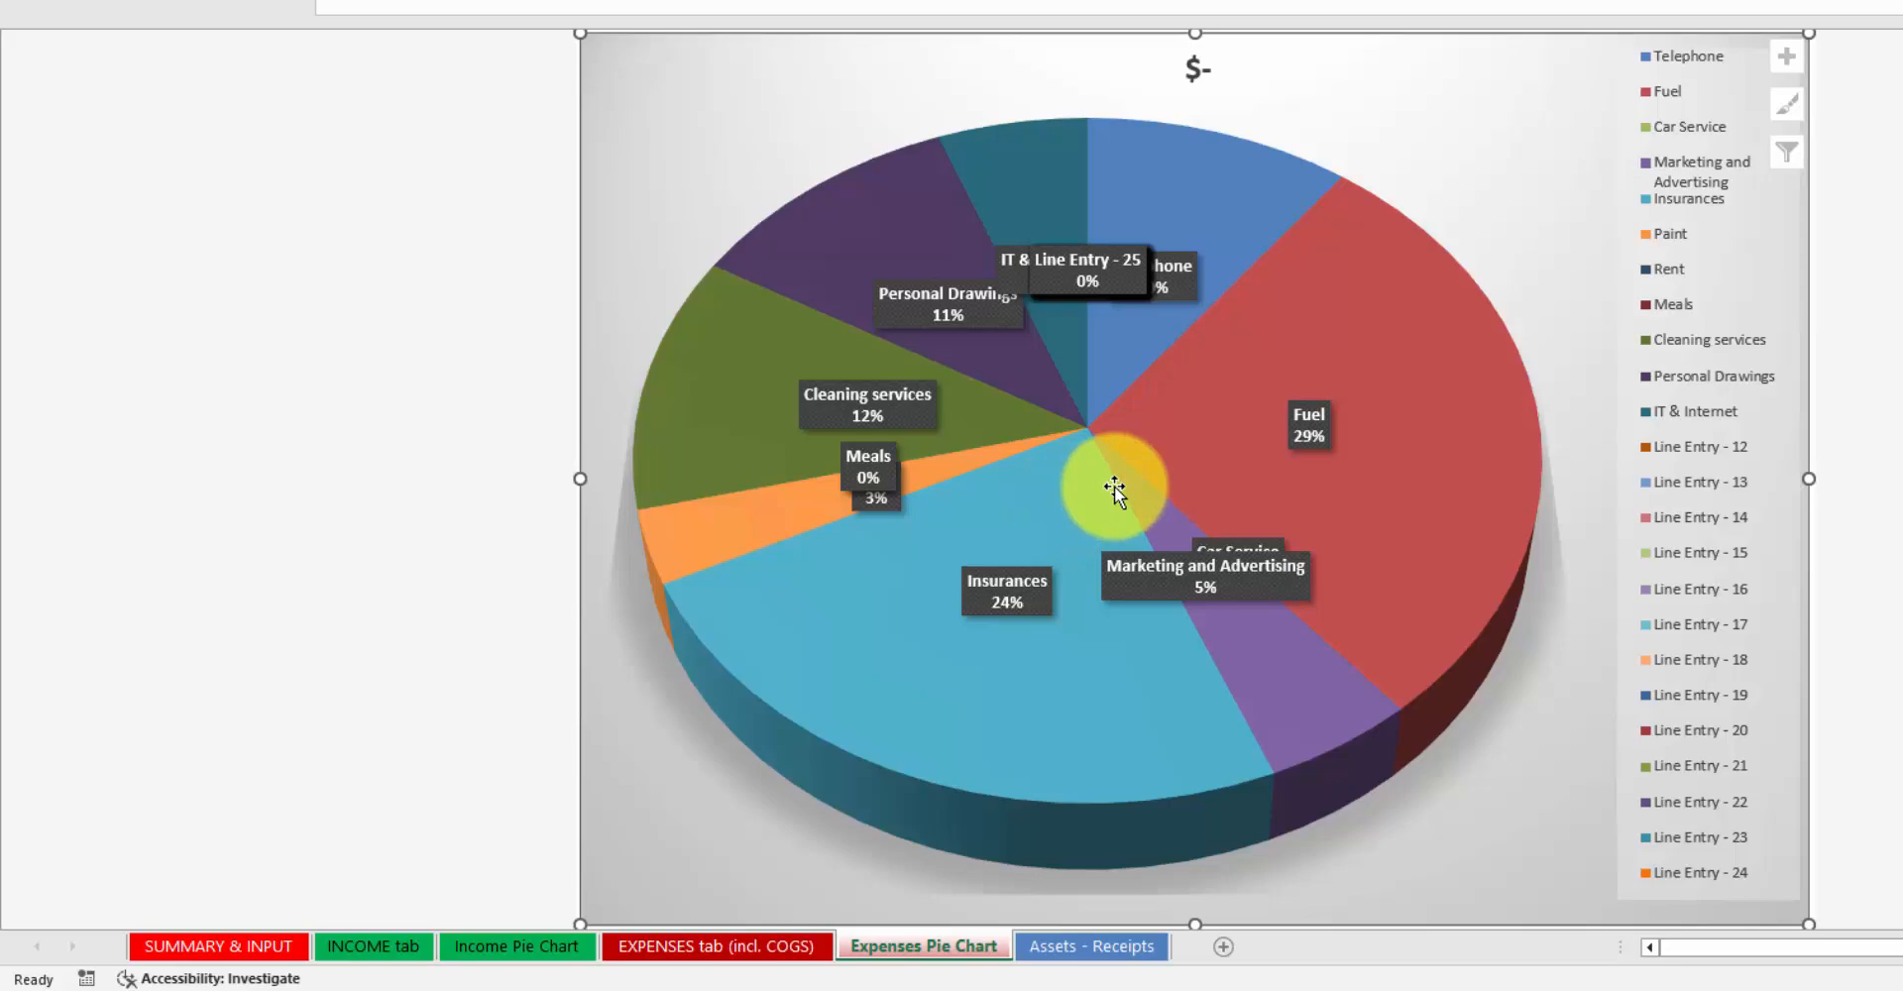
pyautogui.click(157, 942)
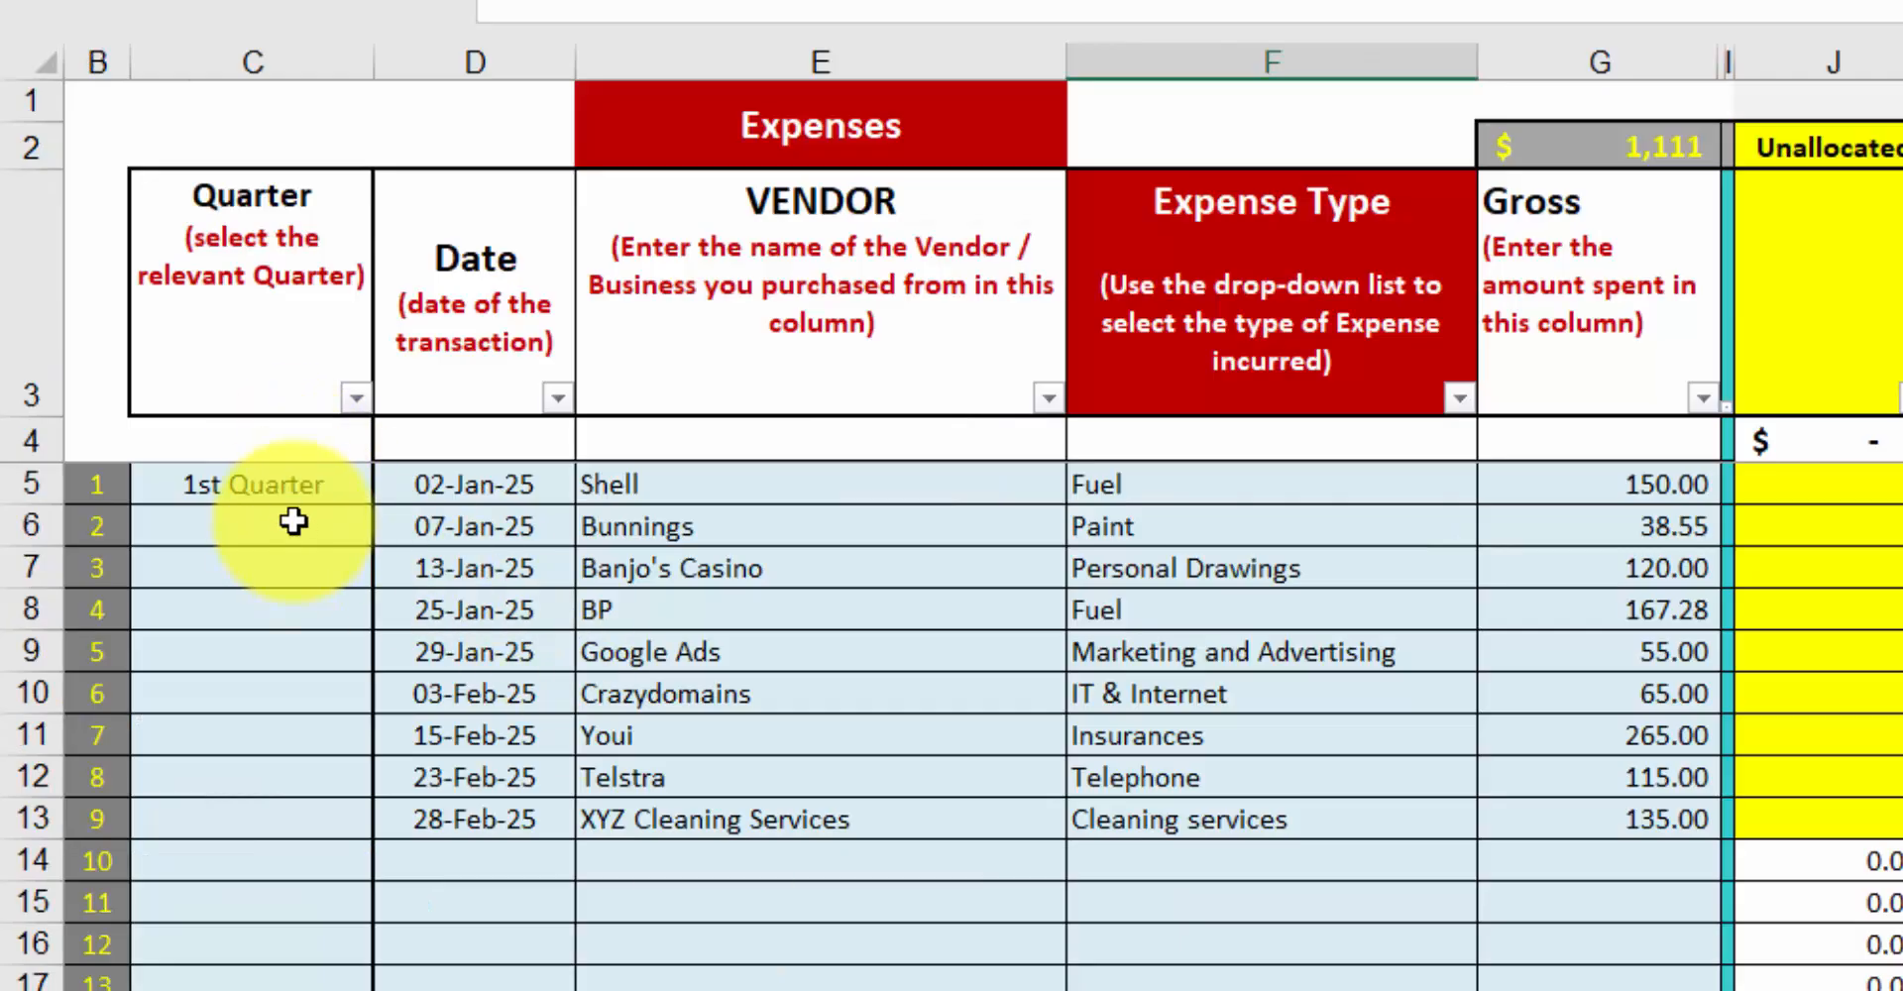
# On the EXPENSES sheet, assign the Bunnings and Banjo's Casino entries to the 1st Quarter.
pyautogui.click(293, 521)
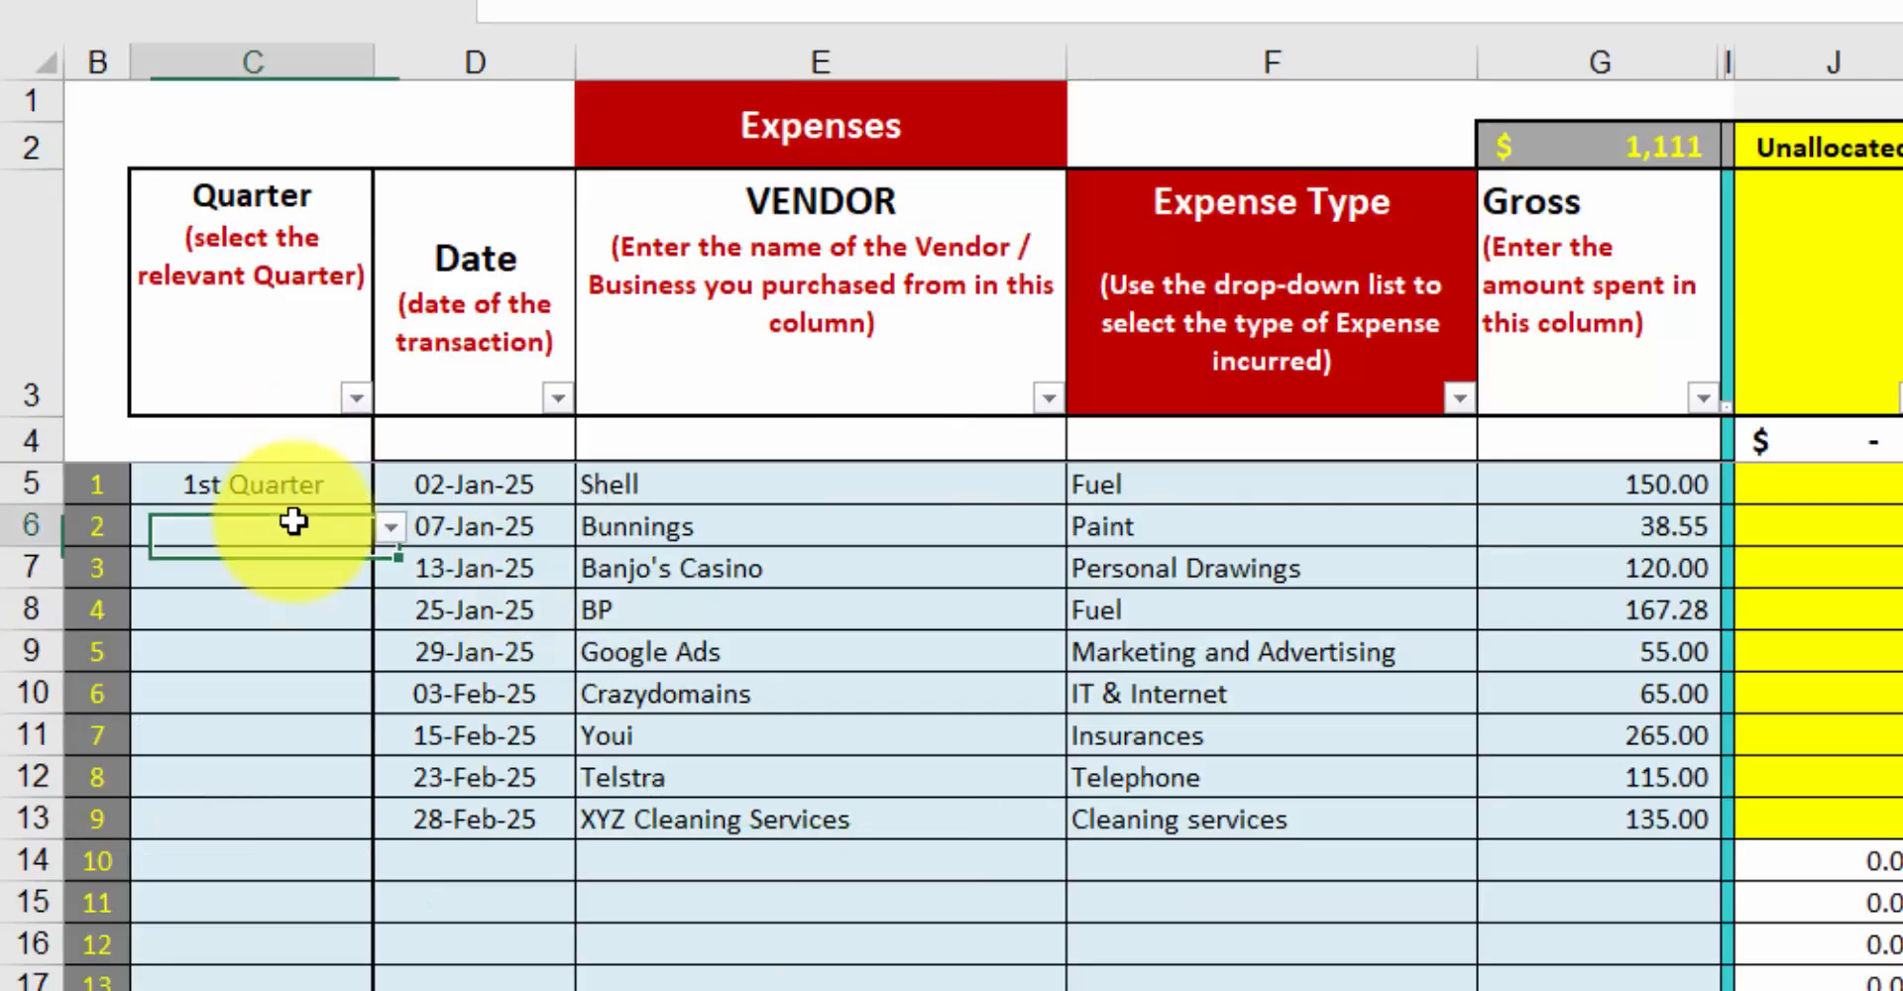
pyautogui.click(384, 533)
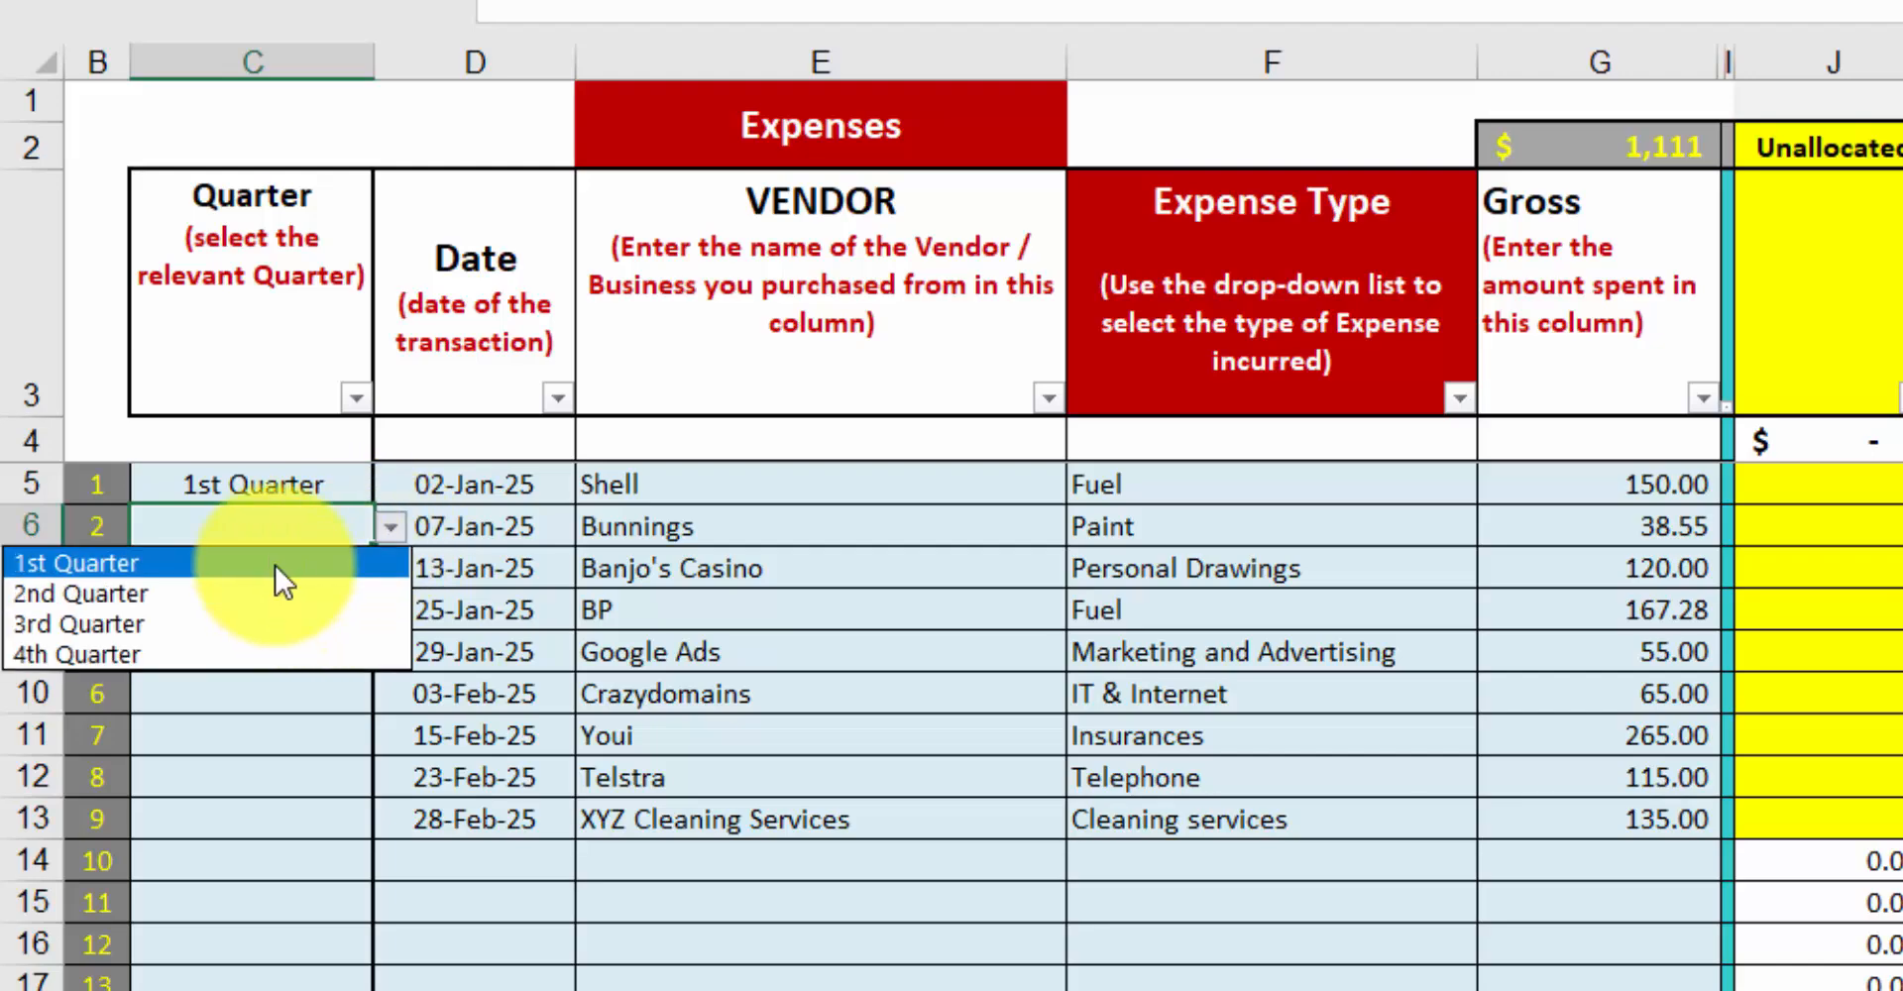
pyautogui.click(275, 563)
pyautogui.click(318, 568)
pyautogui.click(391, 569)
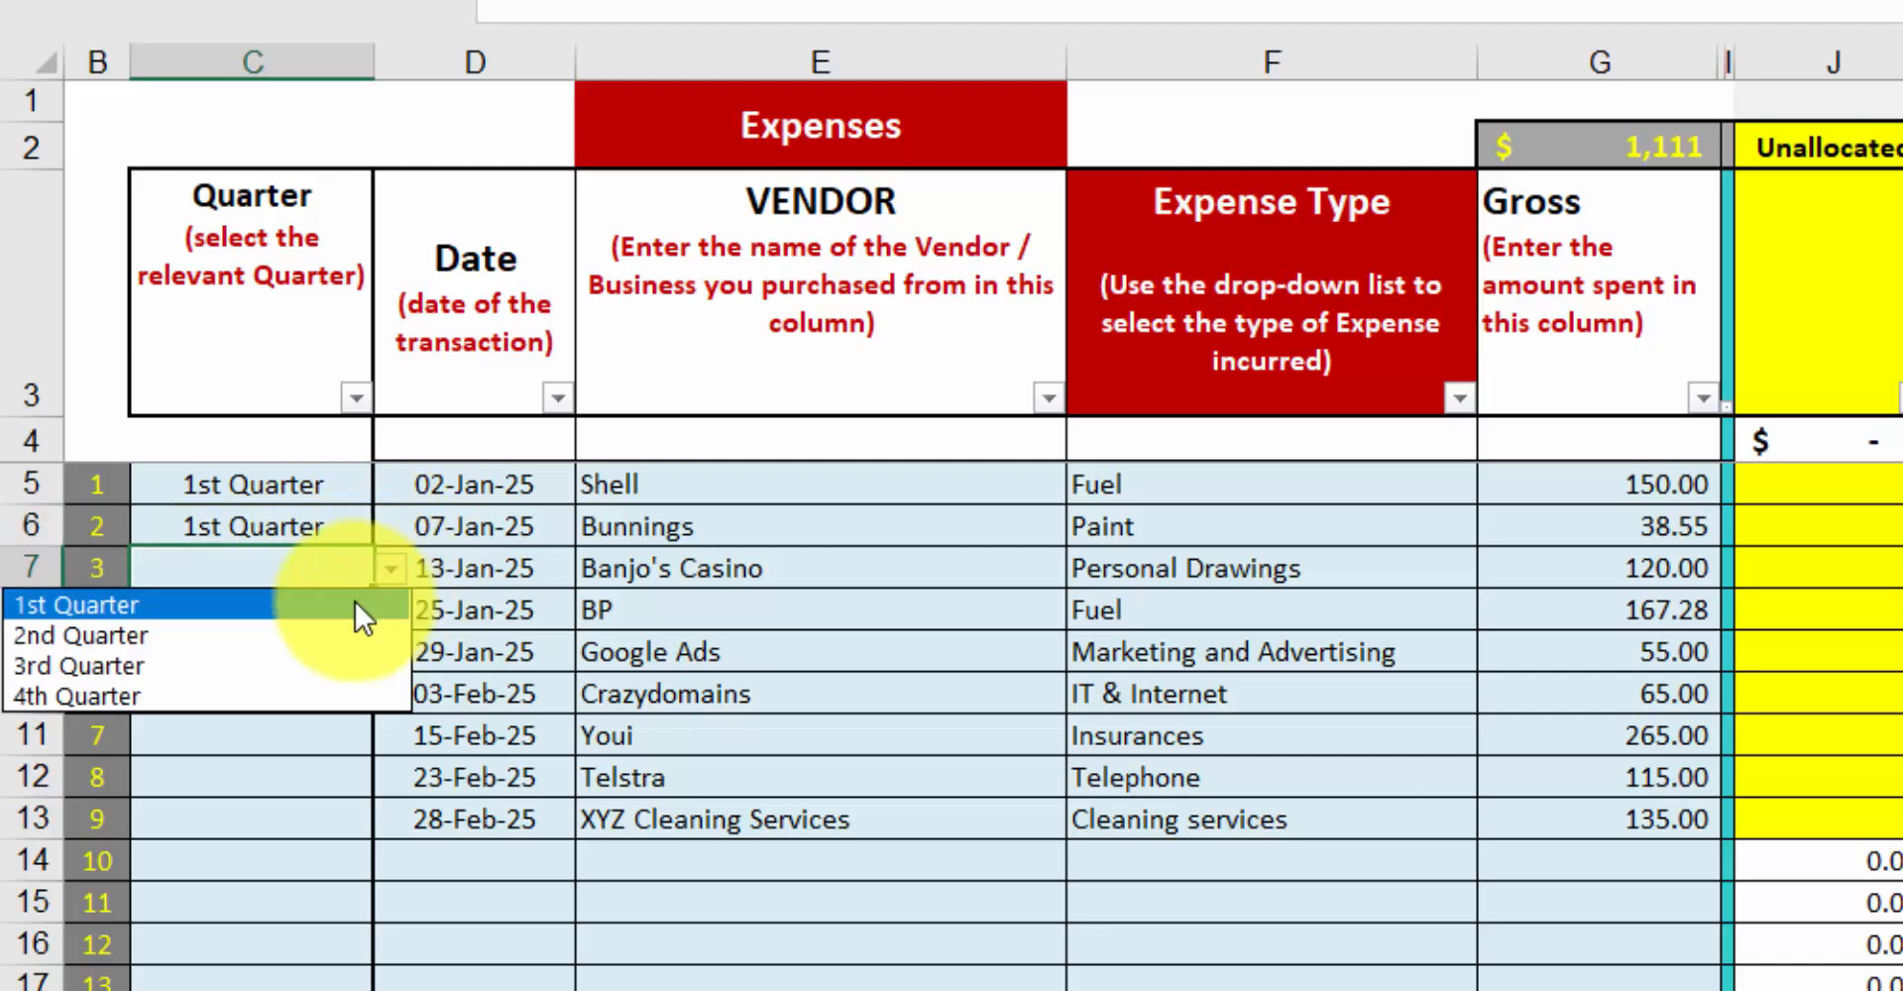
pyautogui.click(289, 612)
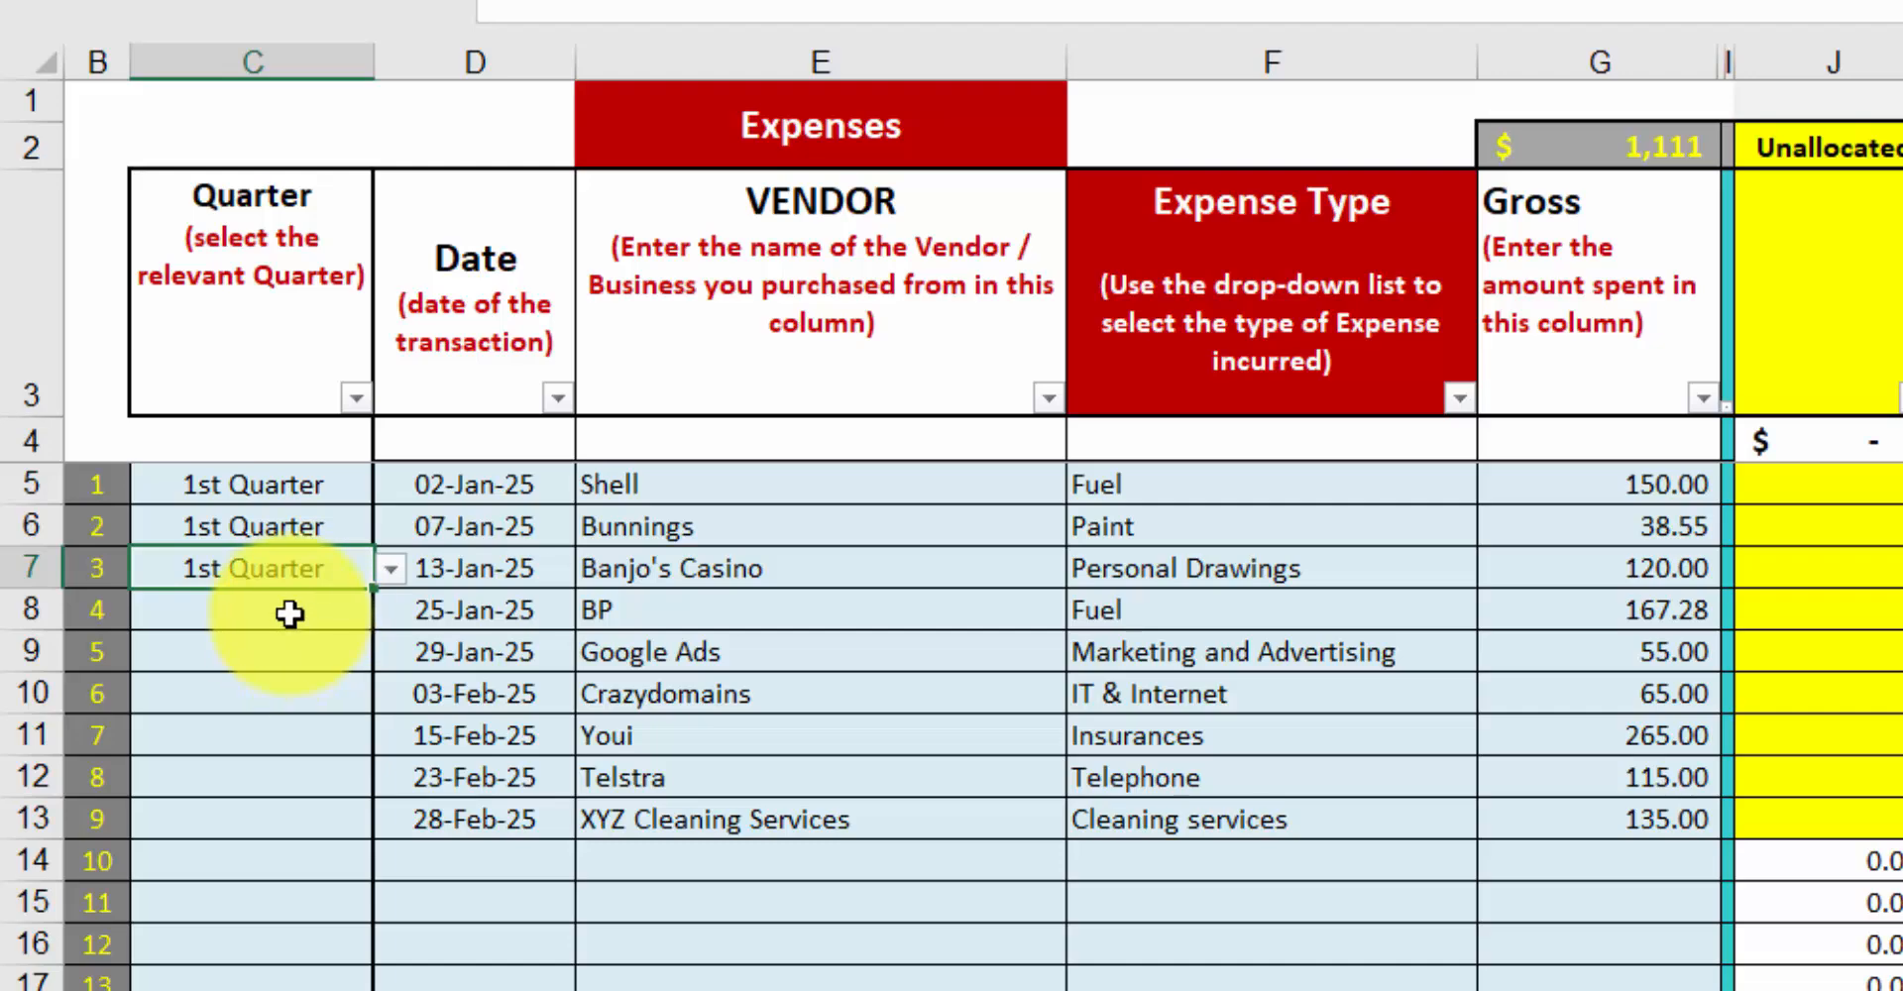
# Assign the 25-Jan-25 BP and 29-Jan-25 Google Ads expenses to the 1st Quarter.
pyautogui.click(289, 613)
pyautogui.click(393, 611)
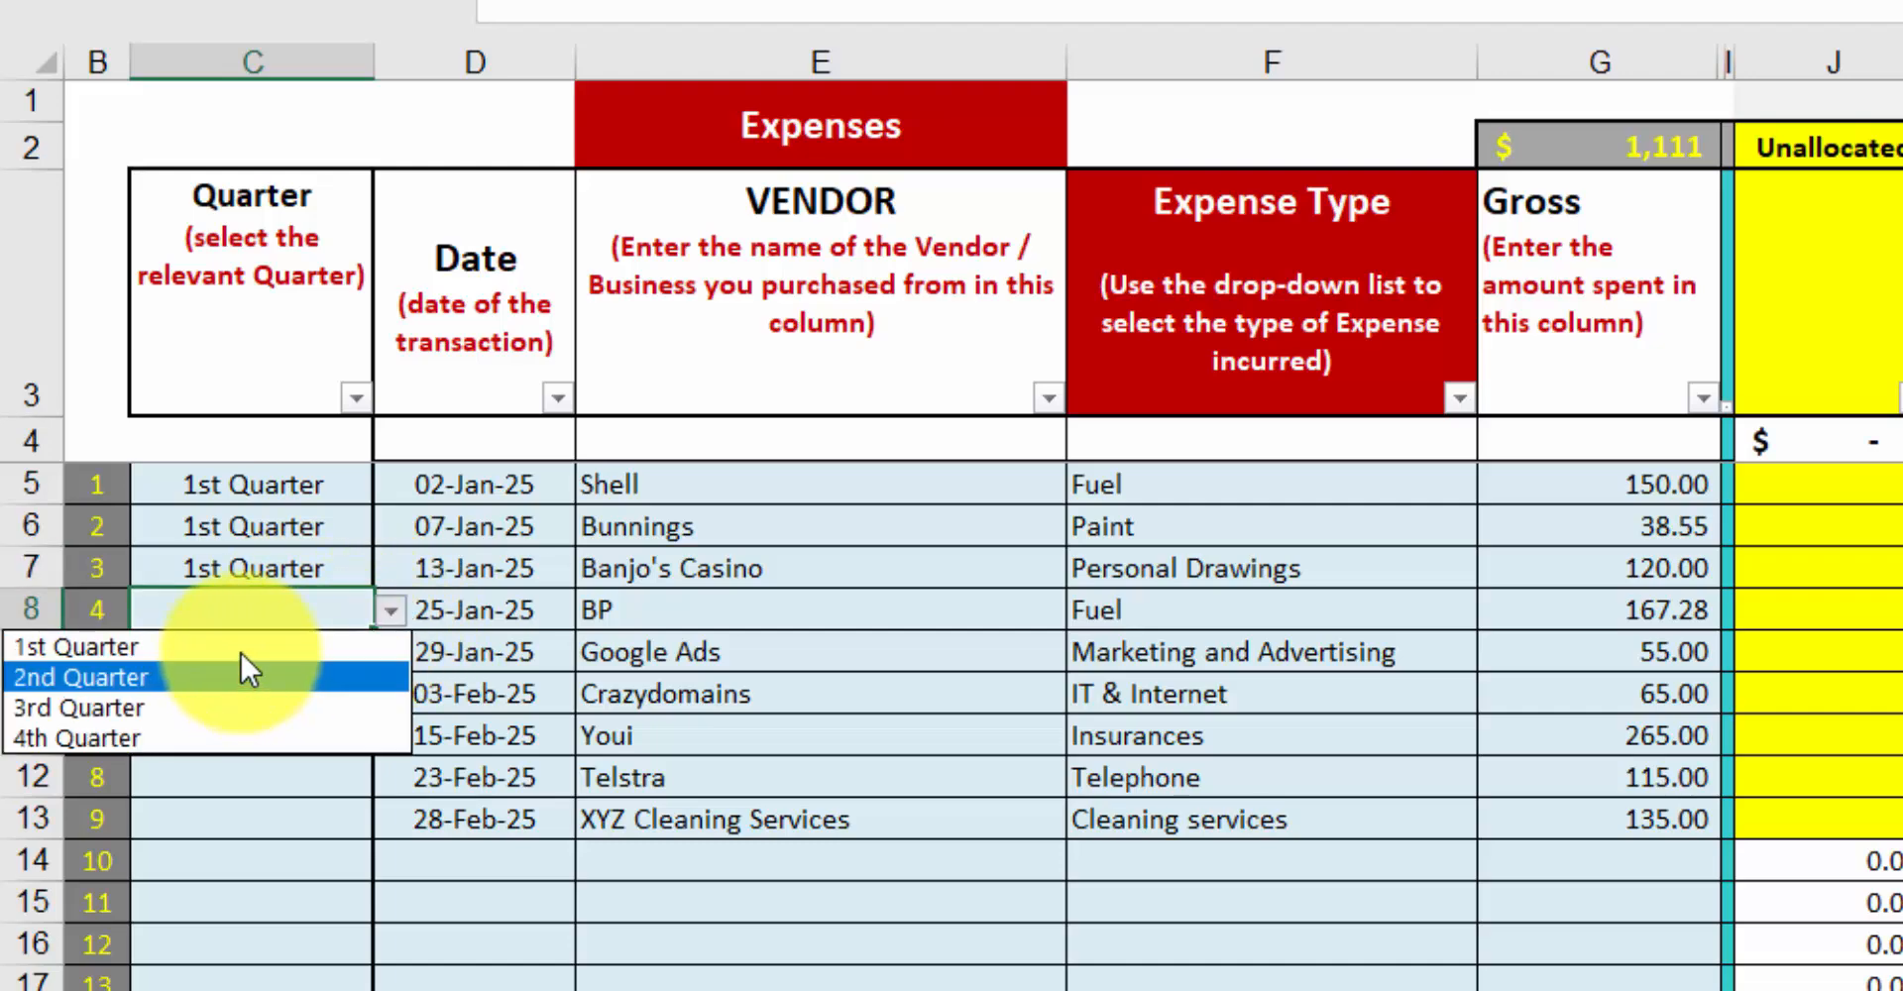
pyautogui.click(242, 646)
pyautogui.click(260, 652)
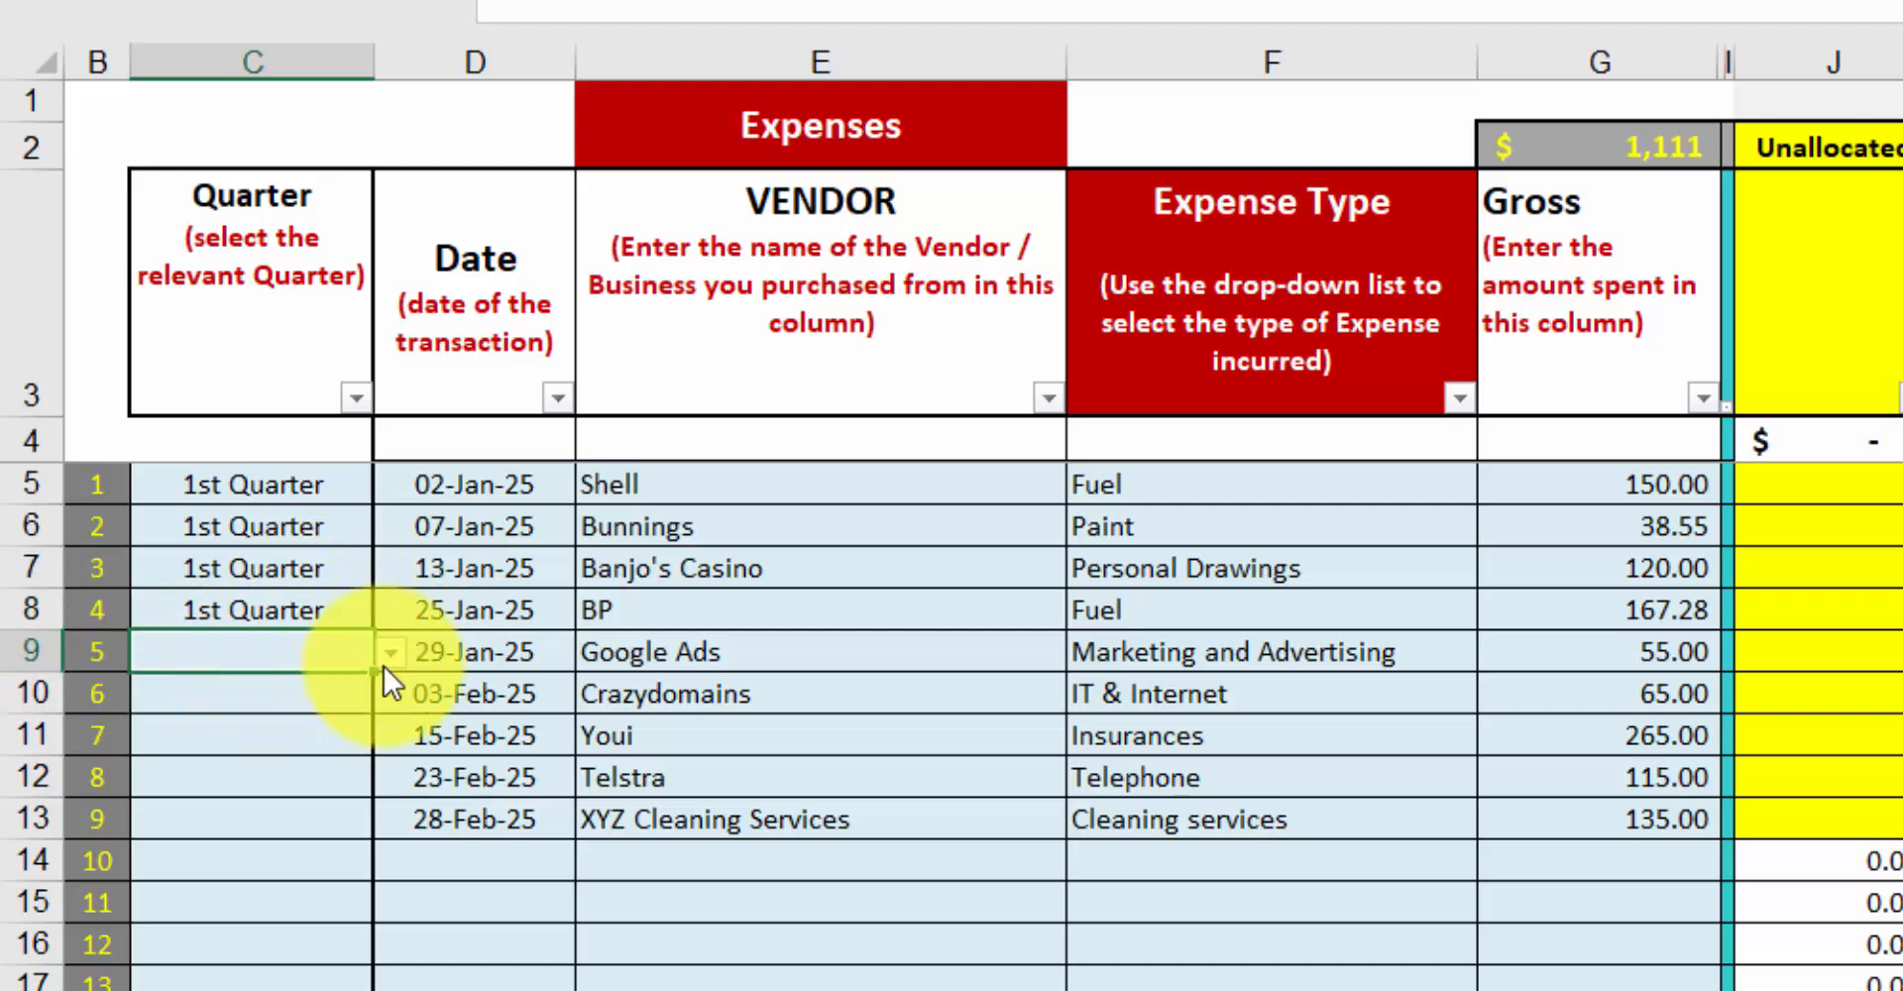
pyautogui.click(389, 653)
pyautogui.click(283, 694)
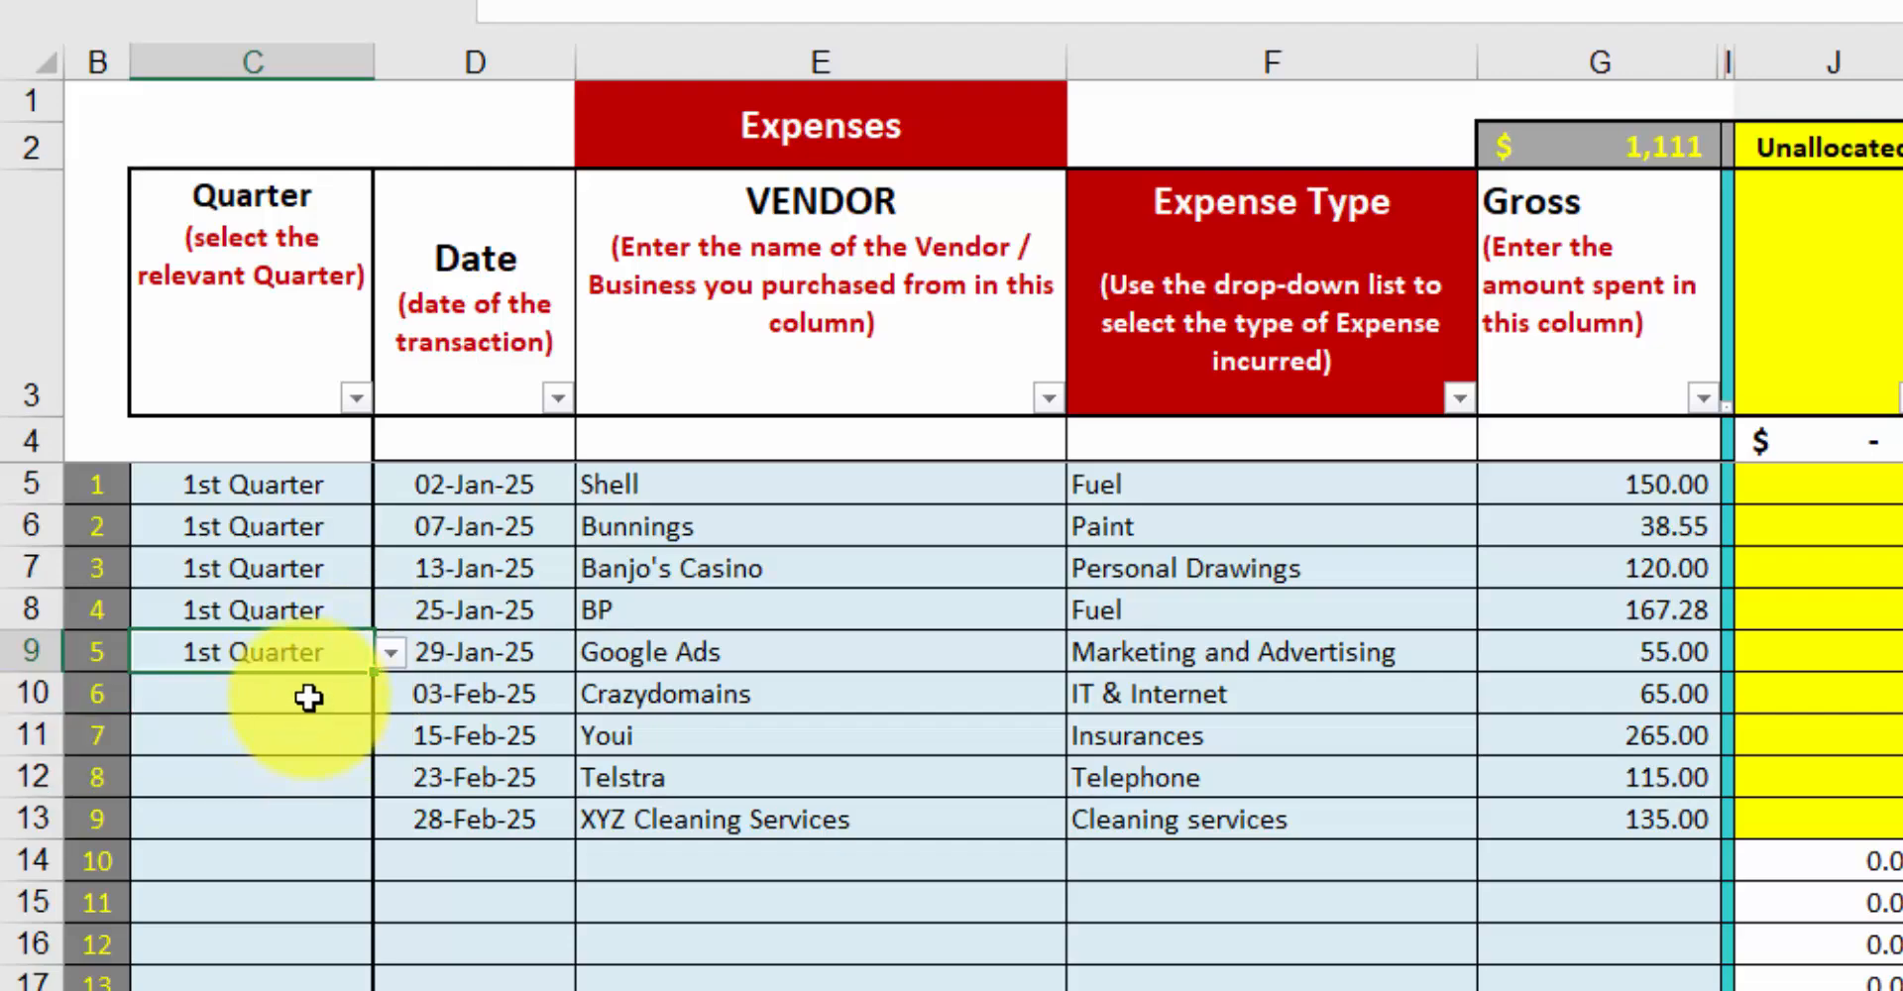
# Assign the 03-Feb-25 Crazydomains and 15-Feb-25 Youi expenses to the 2nd Quarter.
pyautogui.click(309, 697)
pyautogui.click(388, 695)
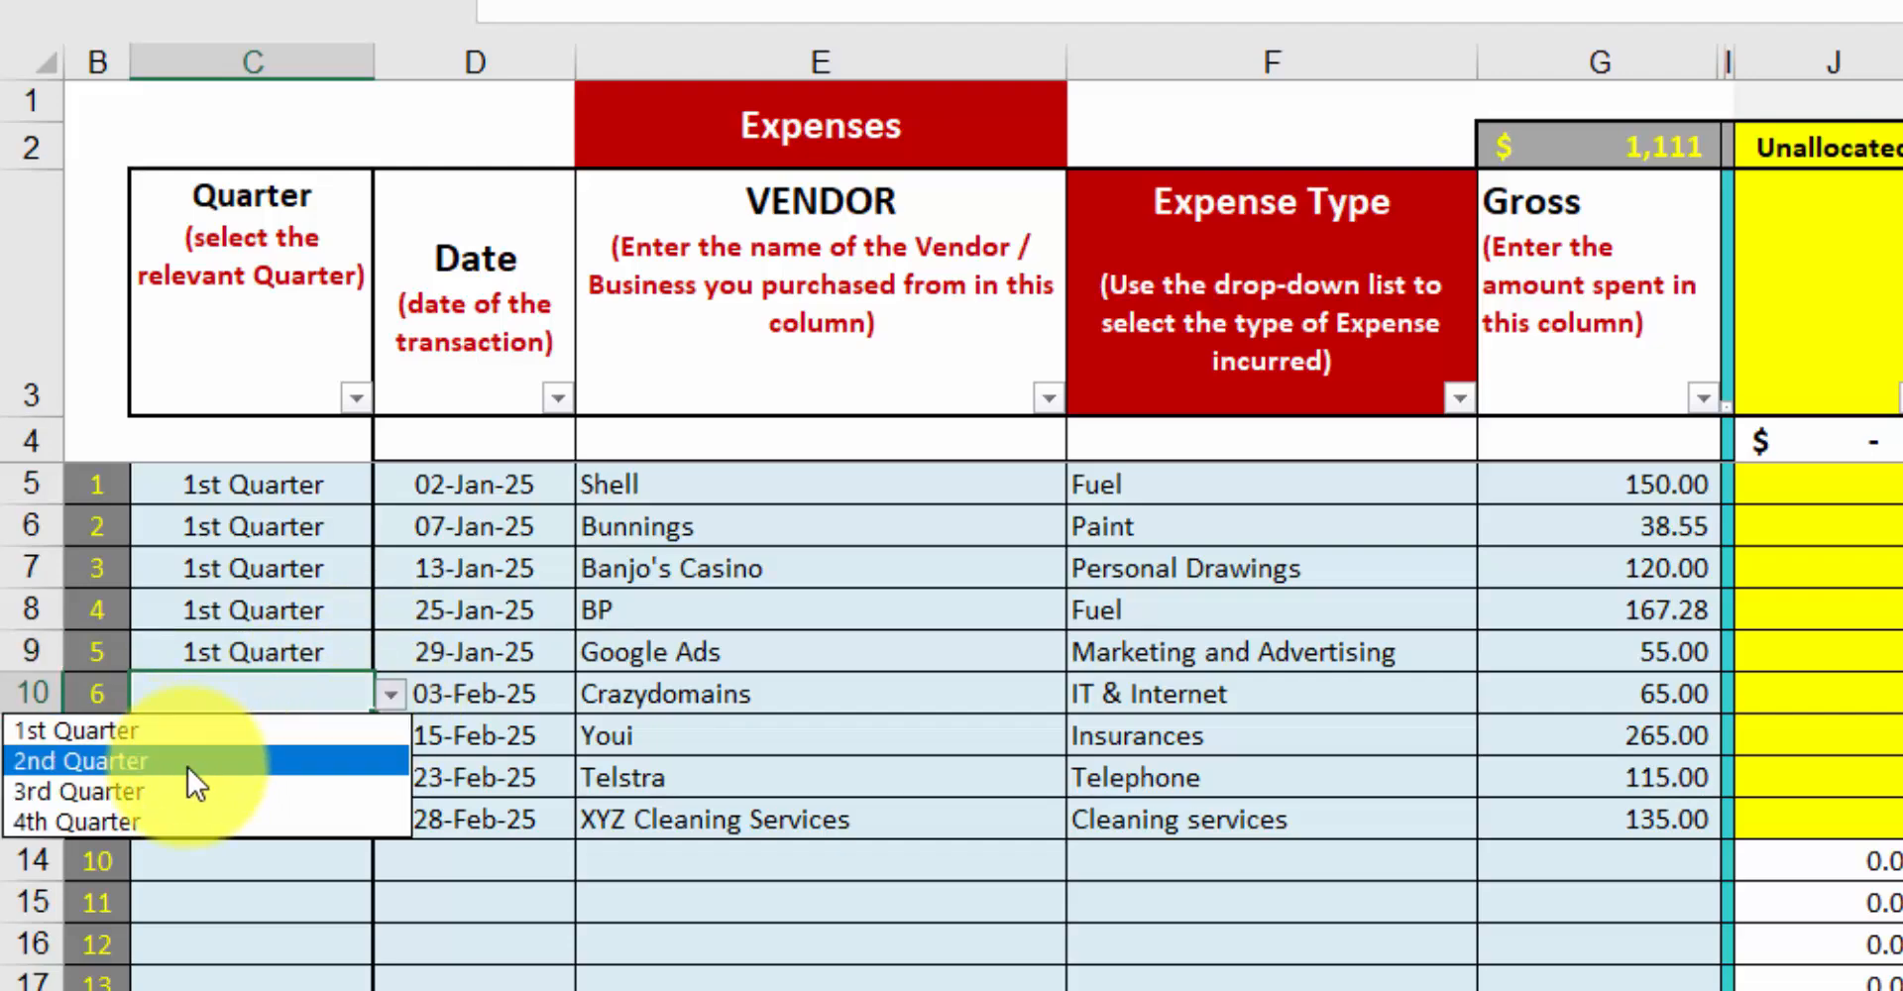
pyautogui.click(187, 767)
pyautogui.click(347, 735)
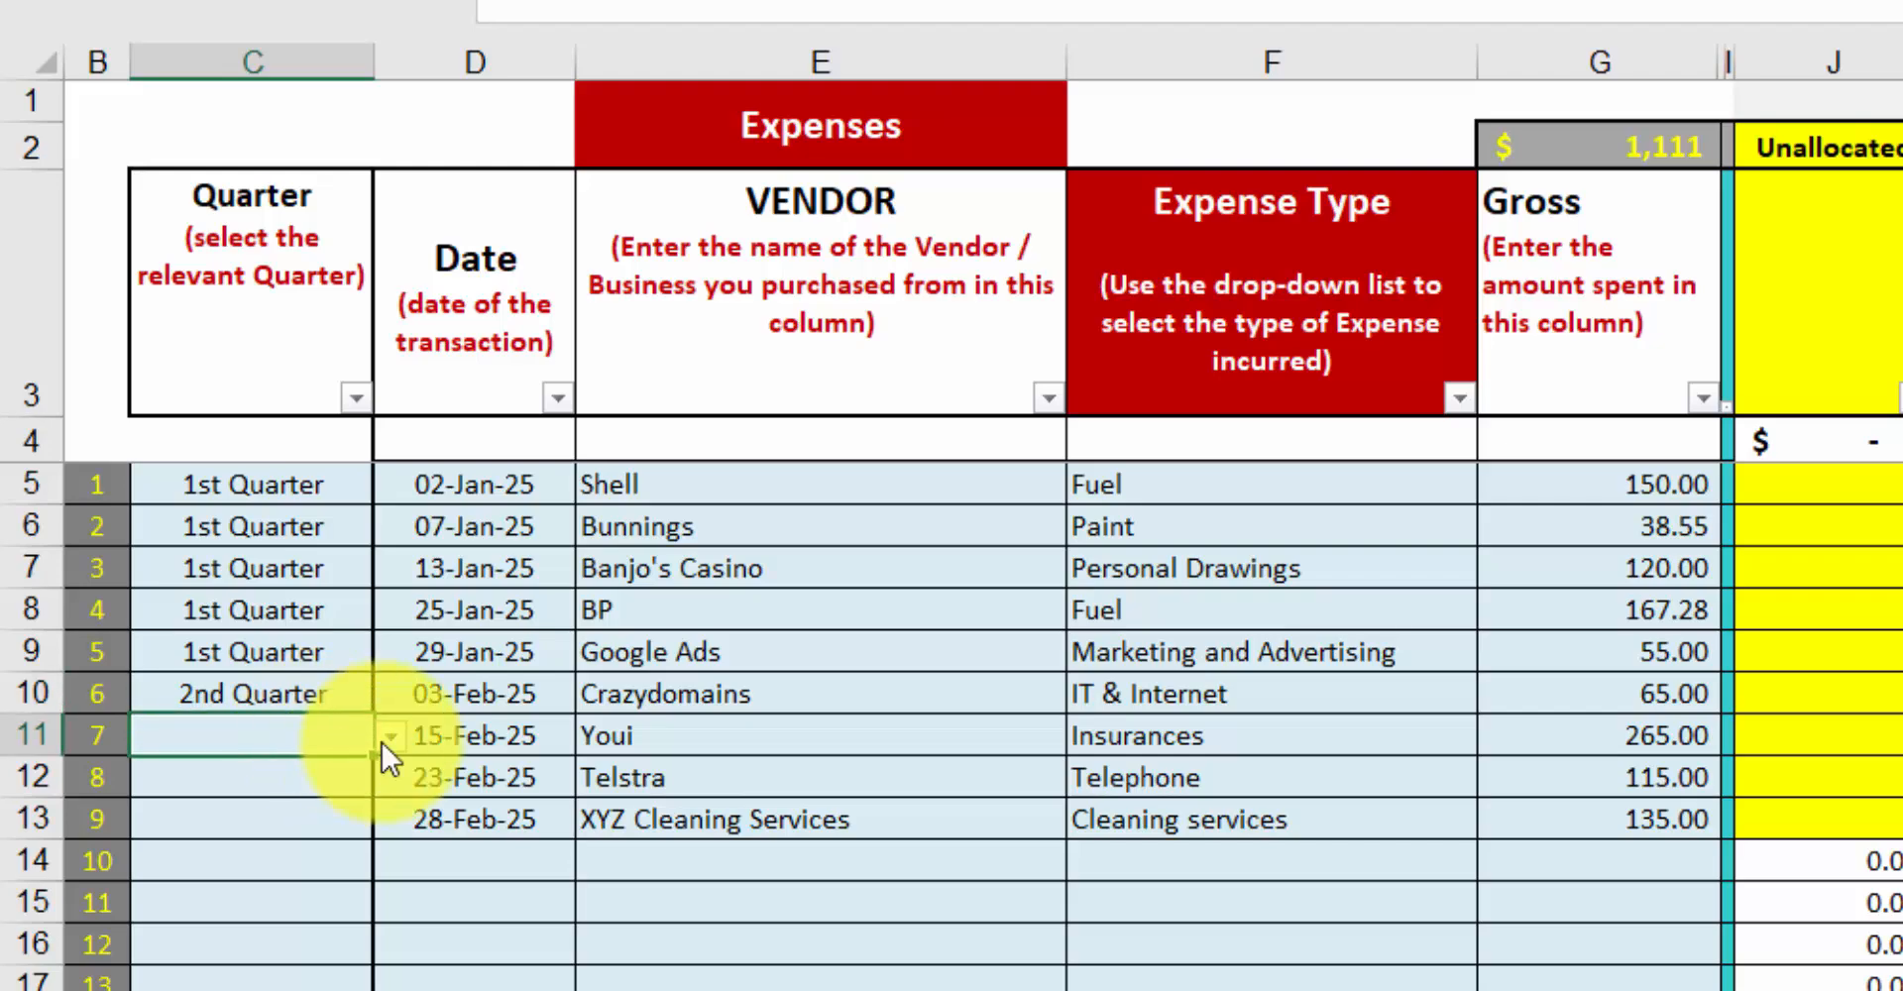
pyautogui.click(390, 737)
pyautogui.click(259, 803)
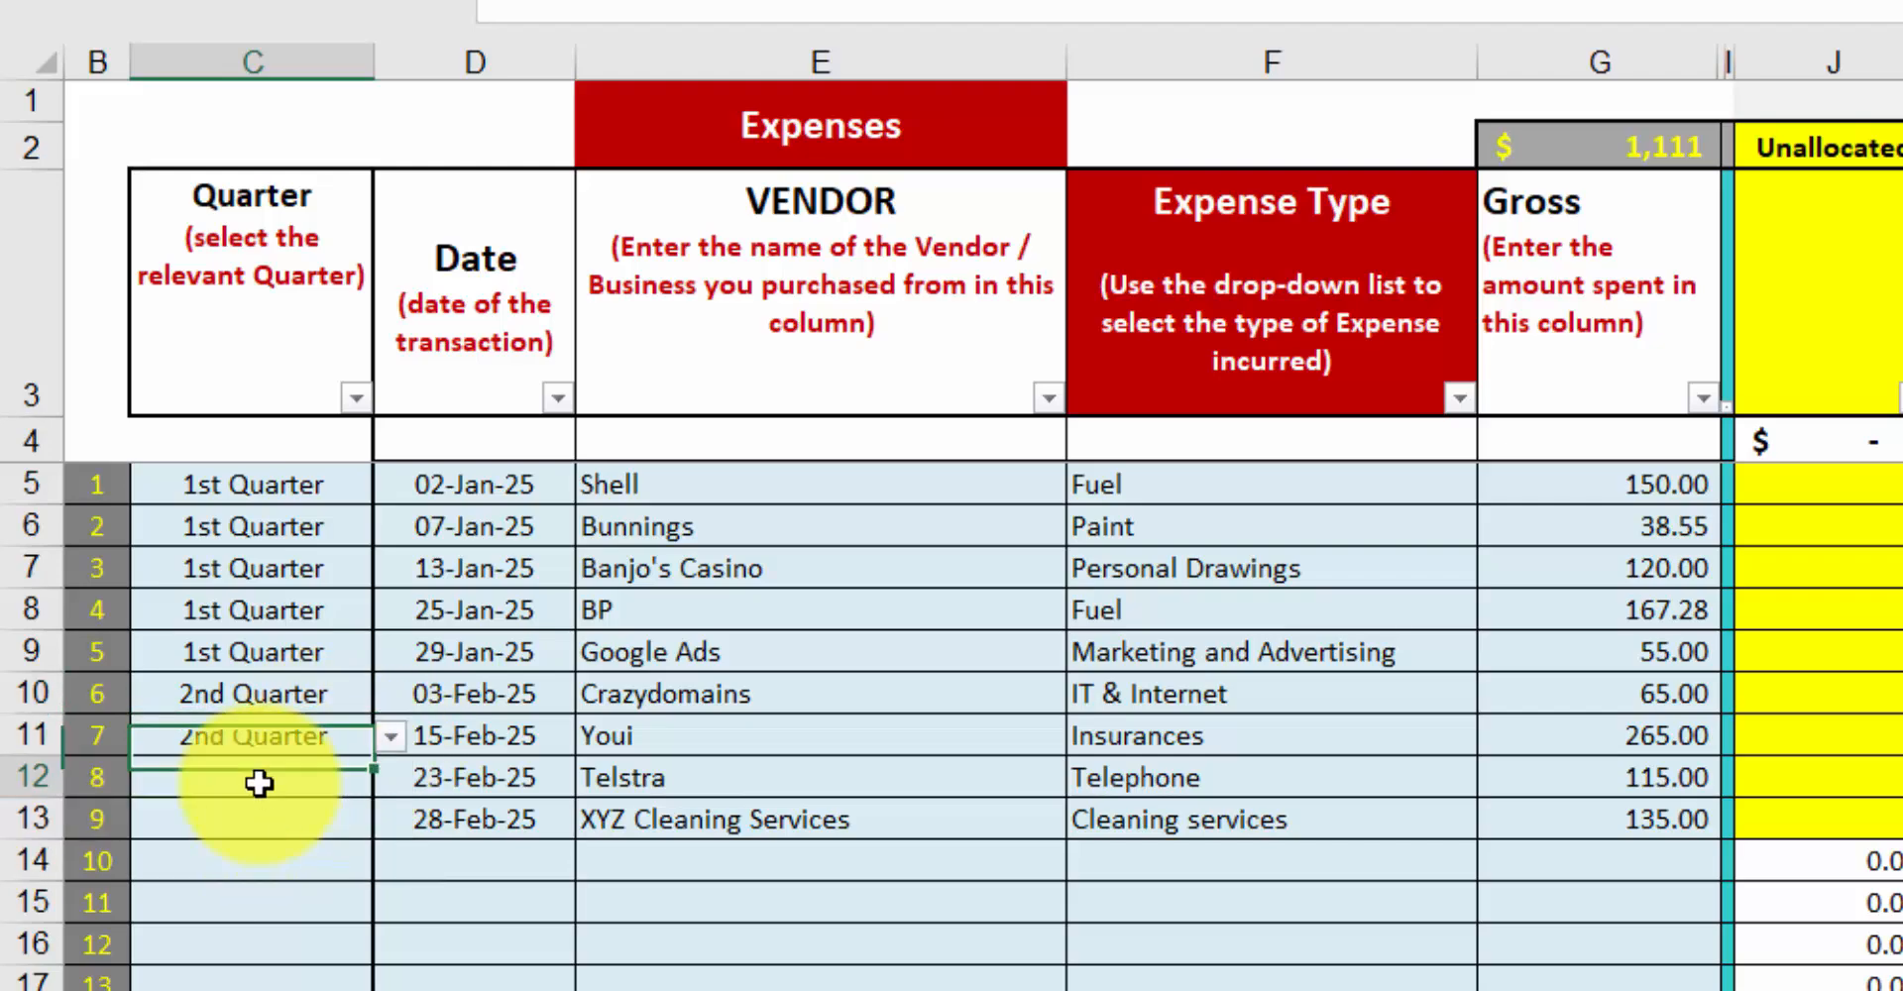
# Assign the 23-Feb-25 Telstra and 28-Feb-25 XYZ Cleaning Services expenses to the 2nd Quarter.
pyautogui.click(259, 783)
pyautogui.click(390, 778)
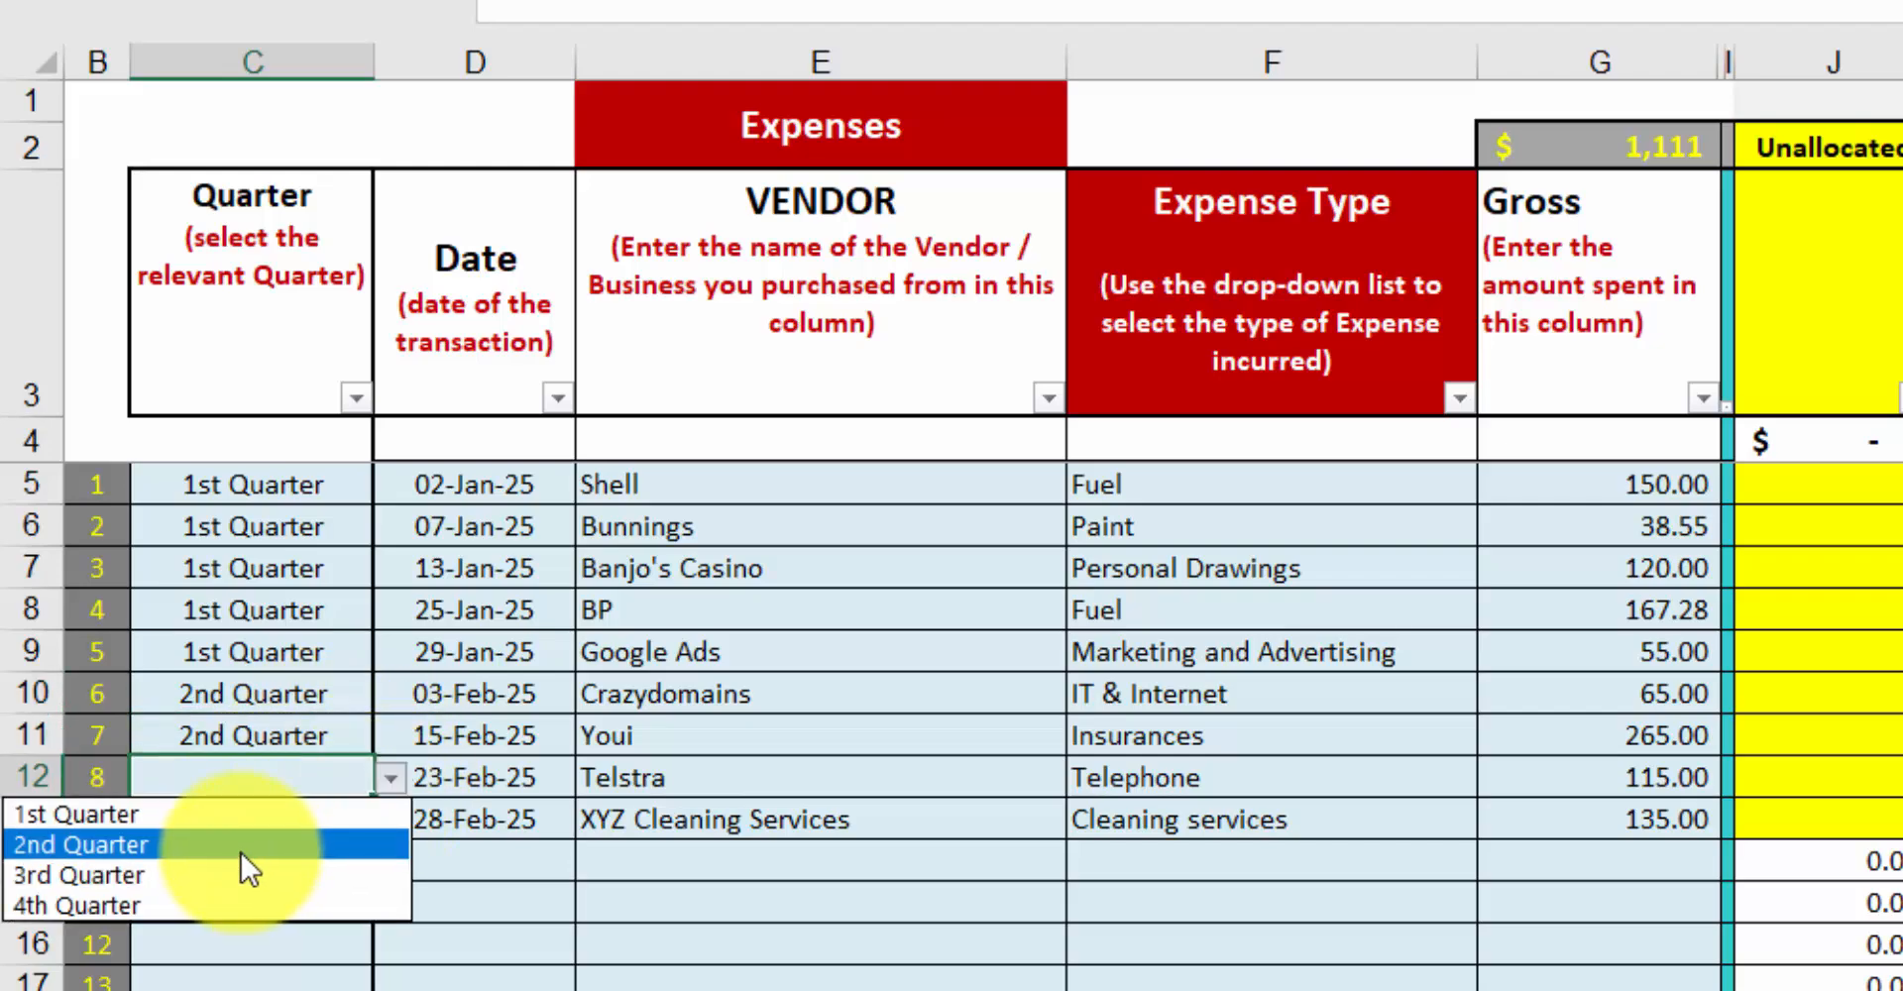
pyautogui.click(241, 852)
pyautogui.click(262, 819)
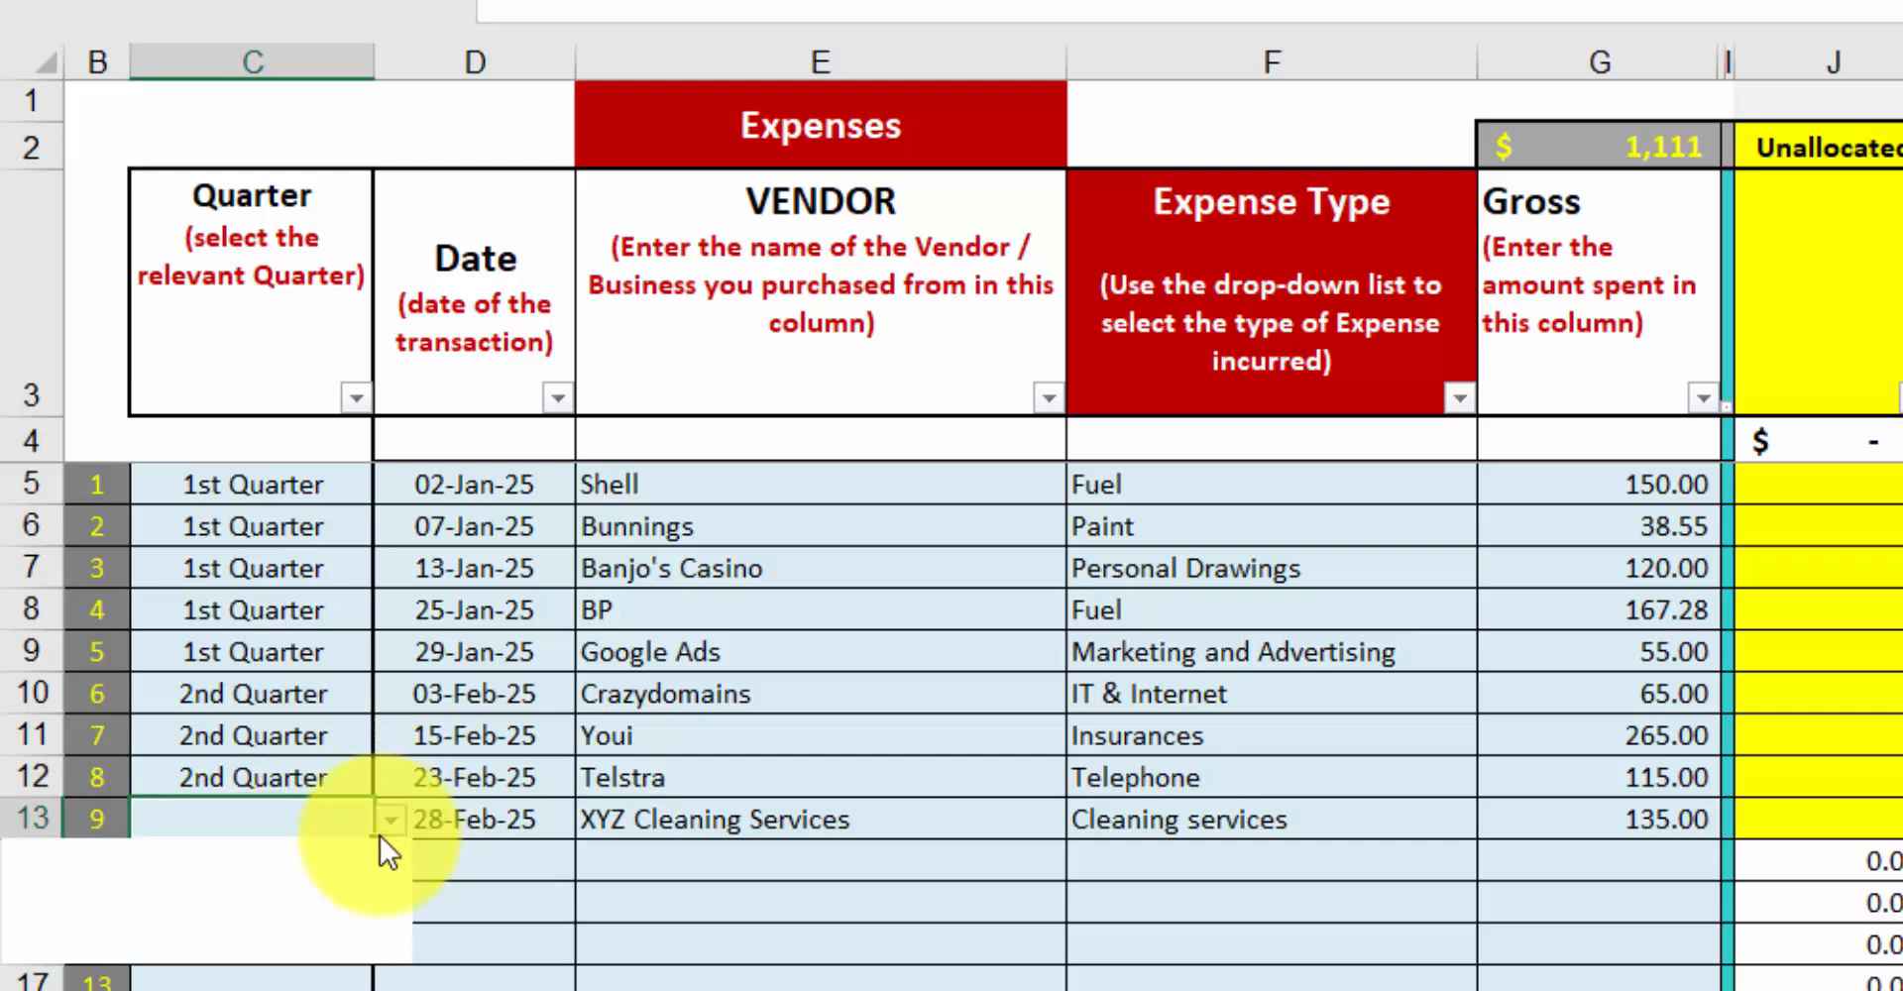
pyautogui.click(248, 890)
pyautogui.click(510, 977)
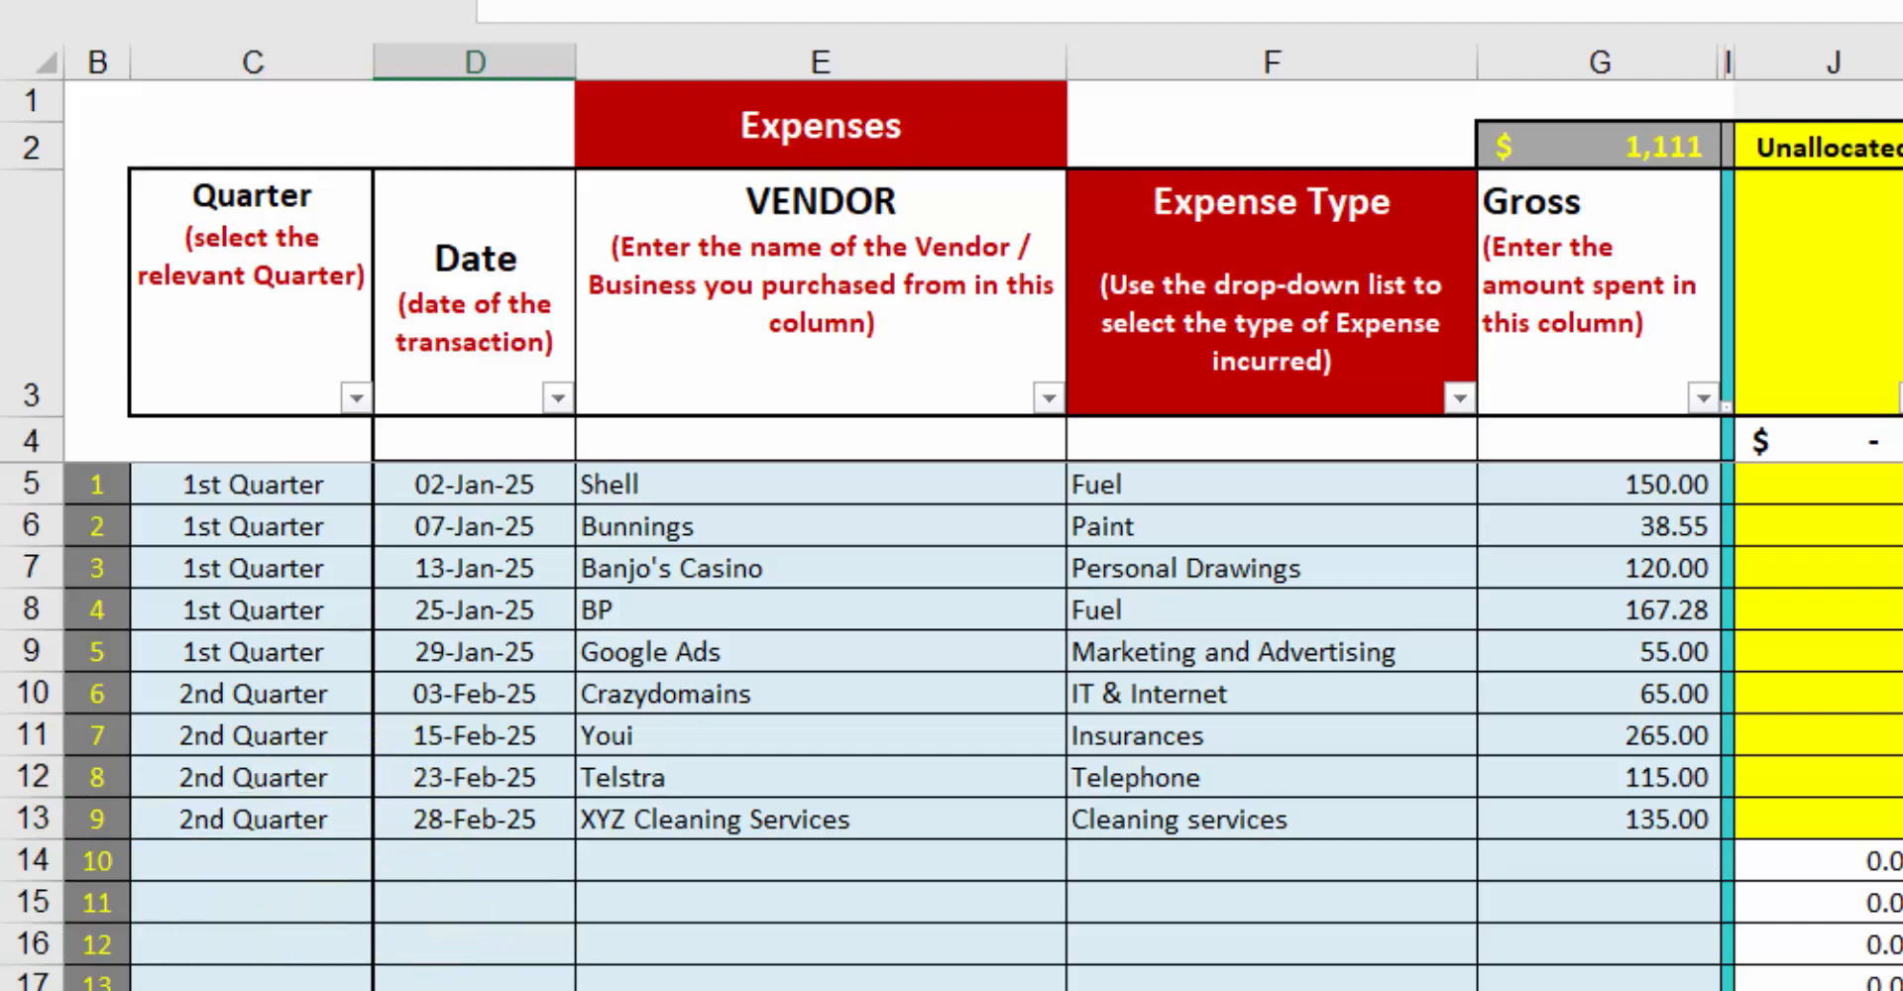
# On the SUMMARY & INPUT sheet, enter 200 for Debtors and 150 for Creditors in Quarter 2.
pyautogui.hotkey('ctrl', 'pageup')
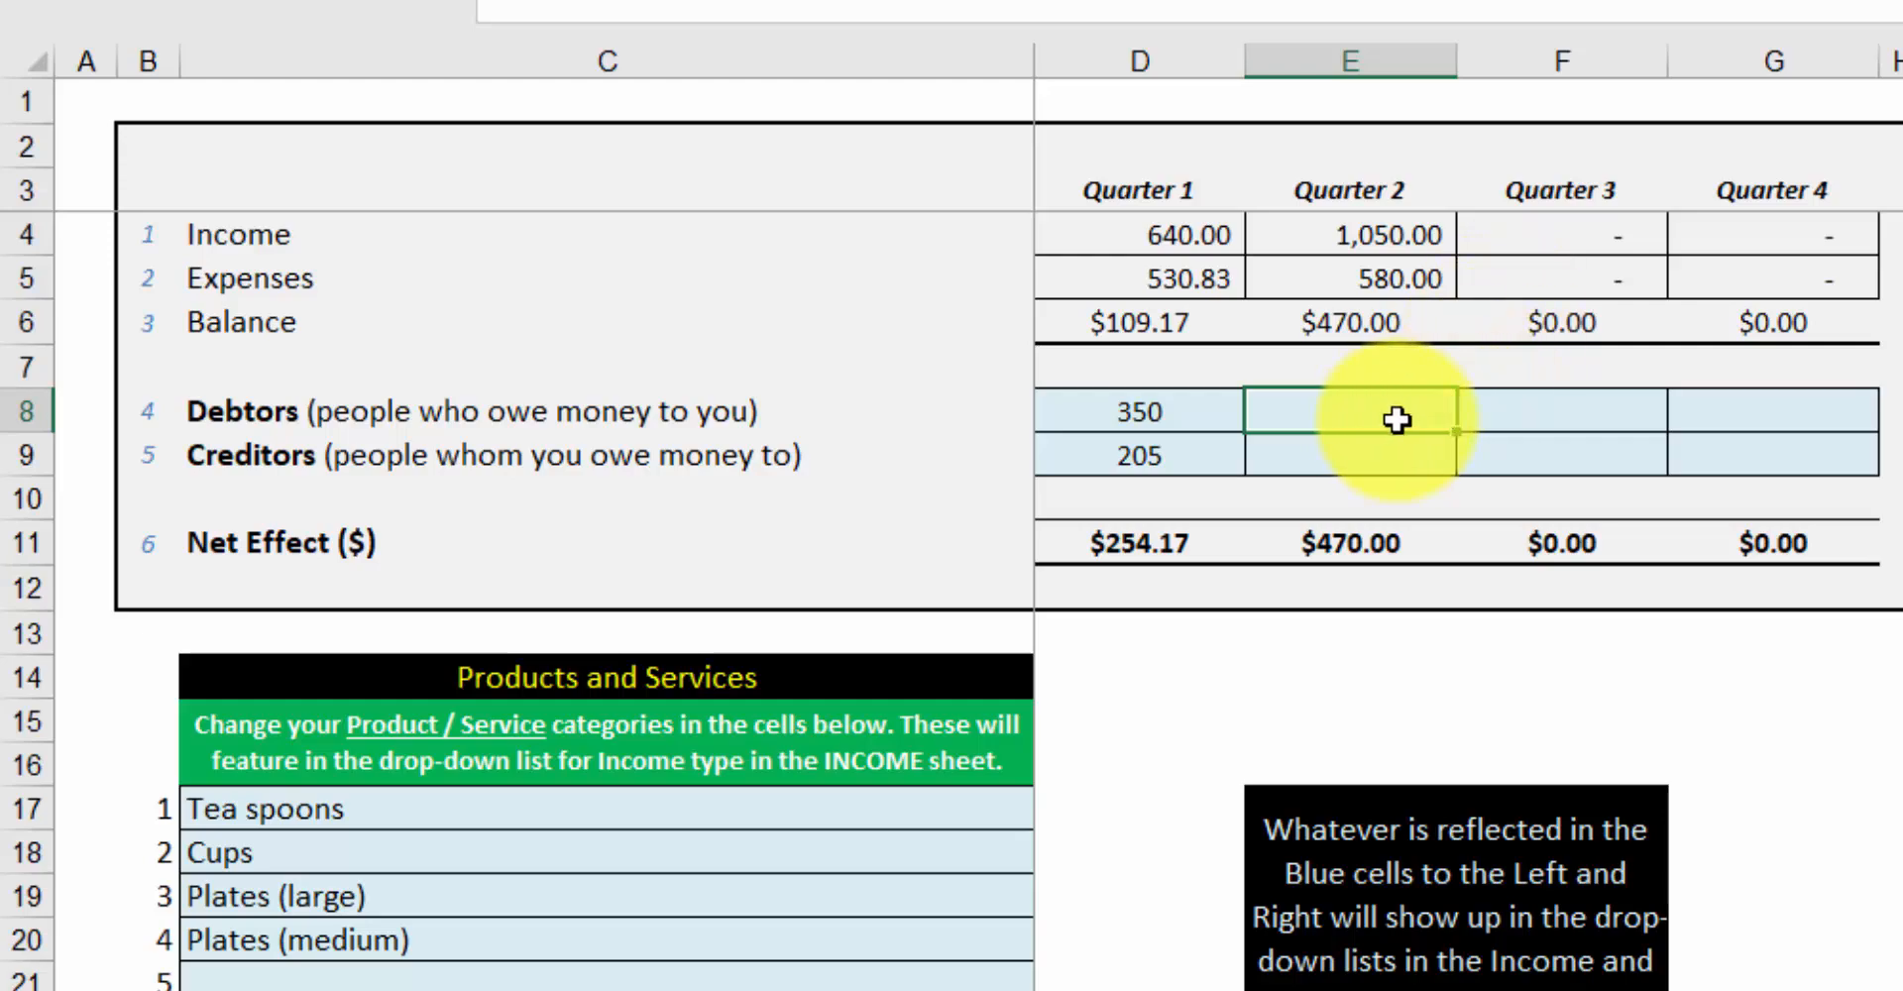
pyautogui.write('00')
pyautogui.press('Return')
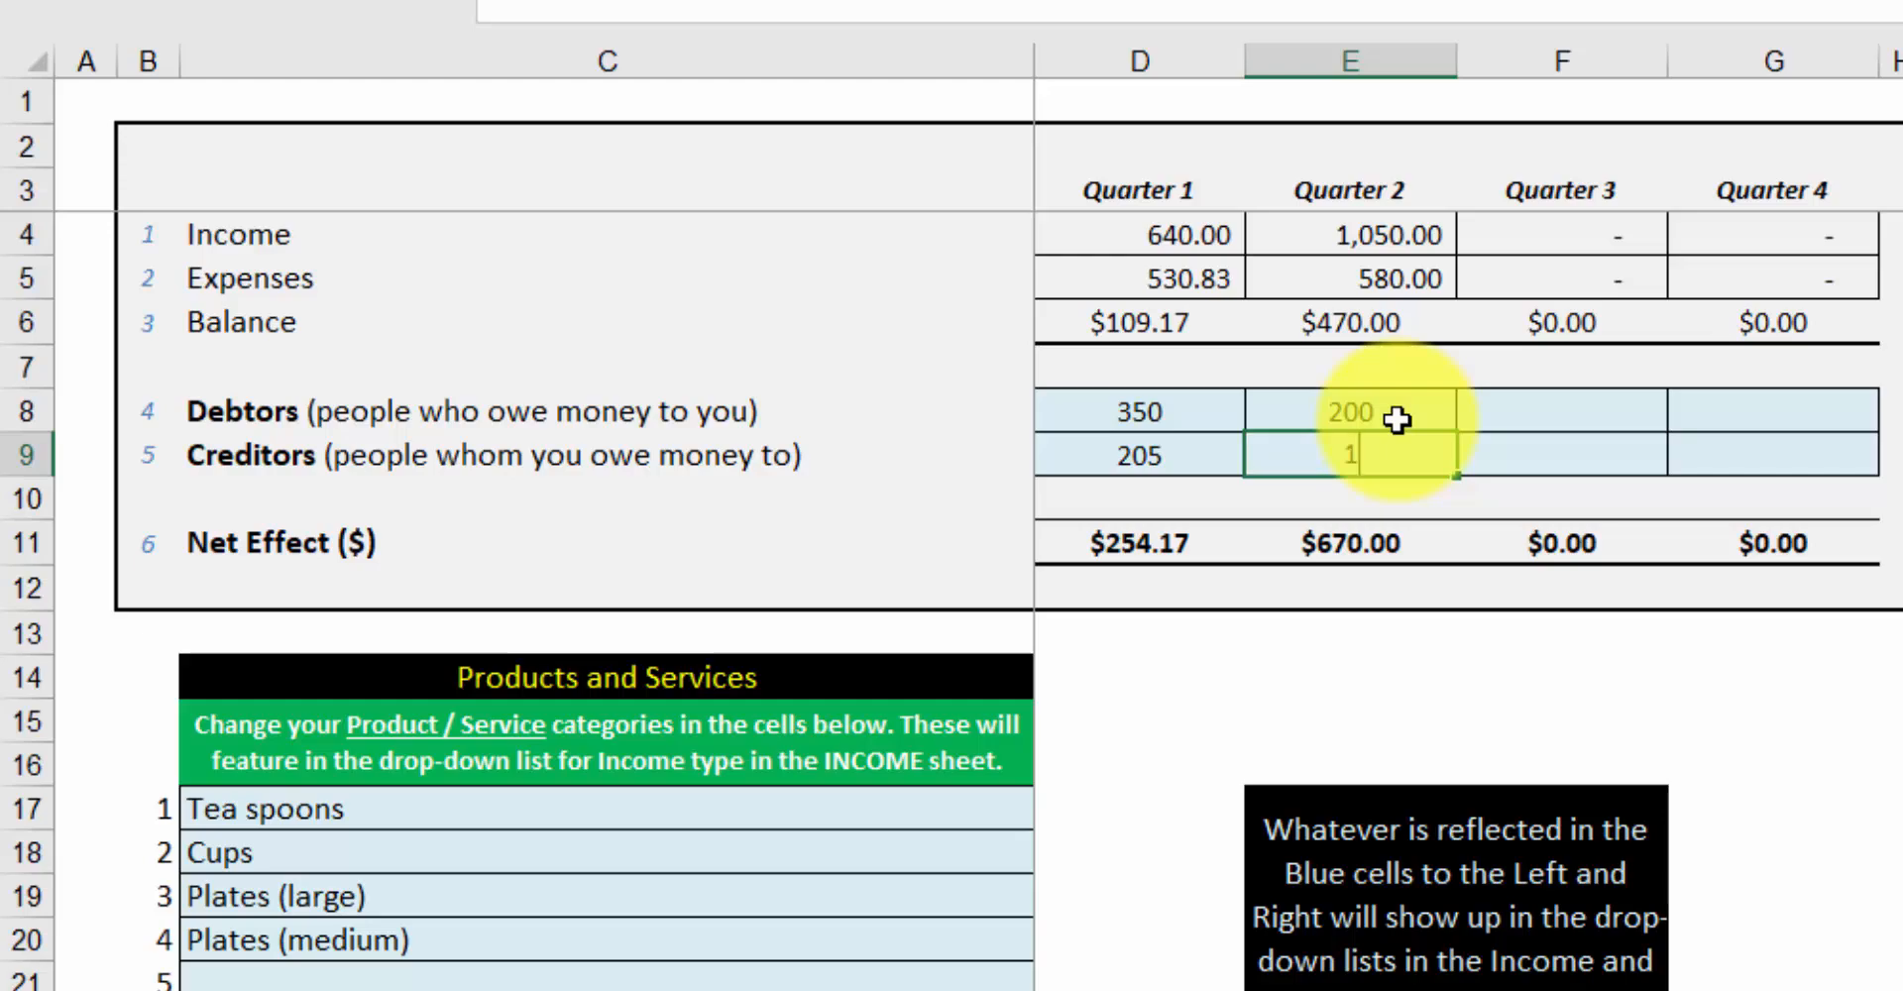
pyautogui.press('Return')
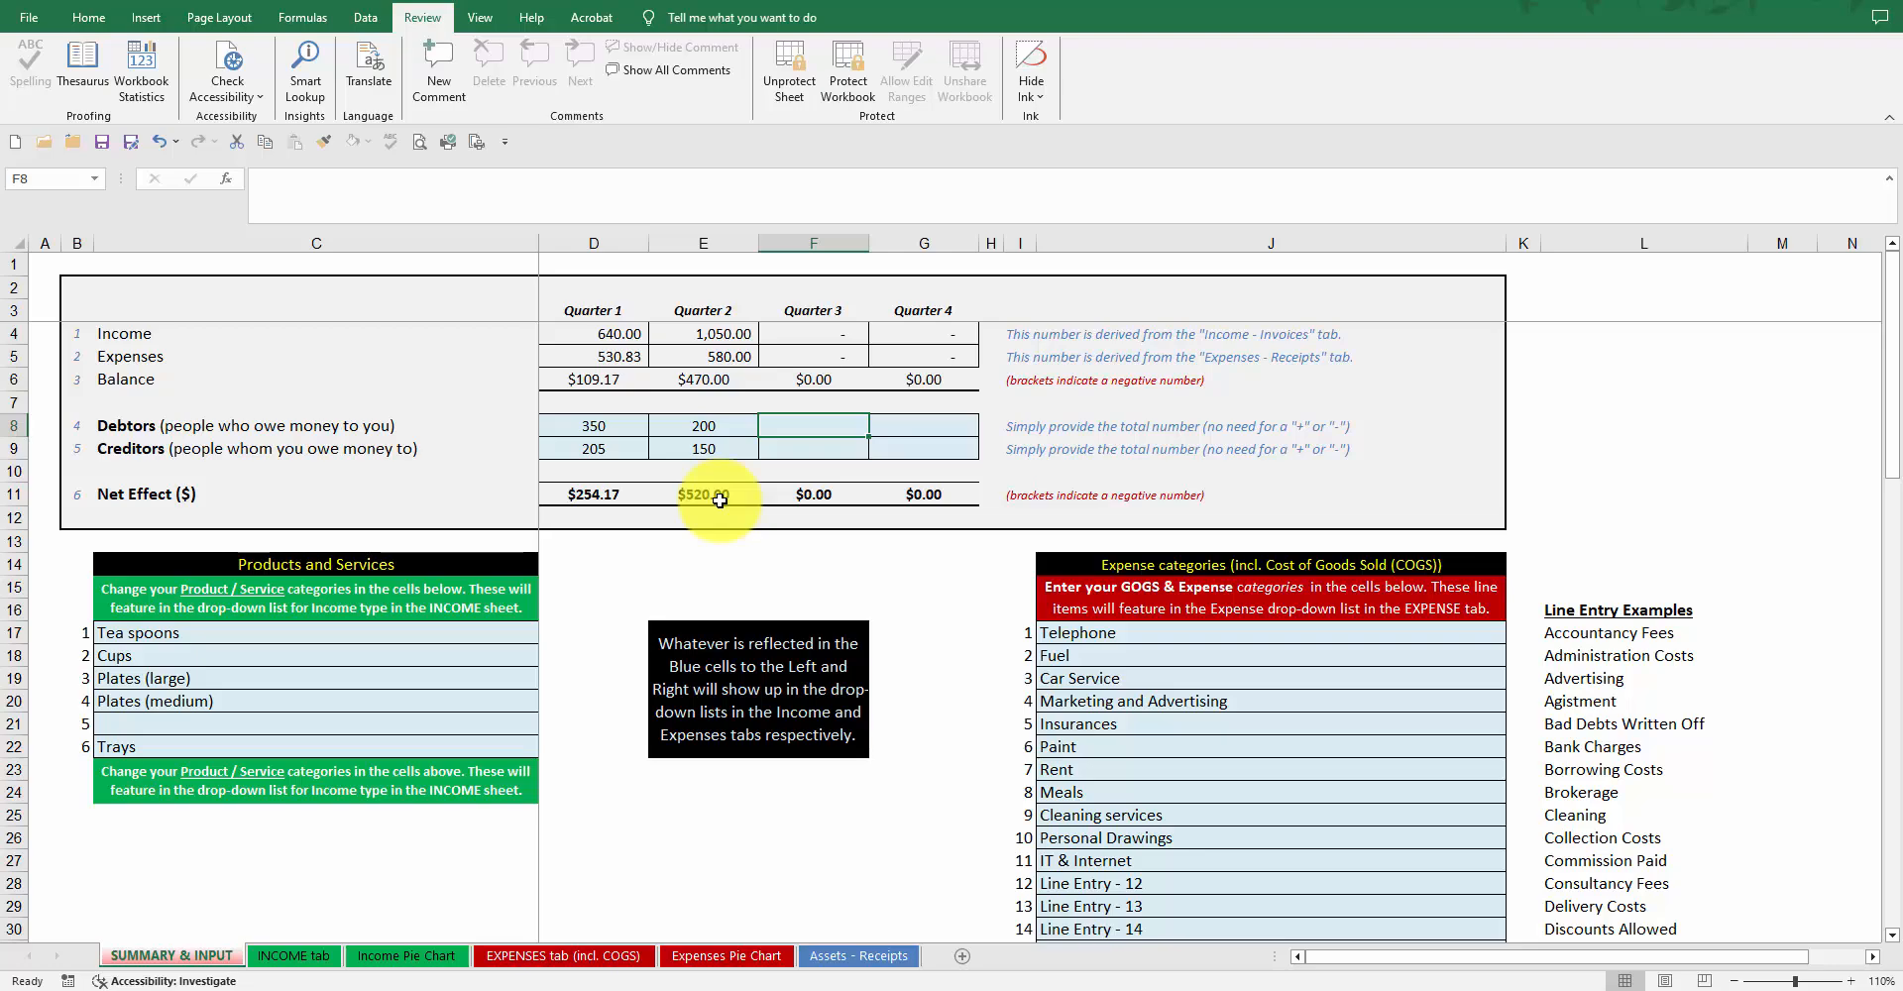
# Open the INCOME sheet to look over the income entries.
pyautogui.click(282, 957)
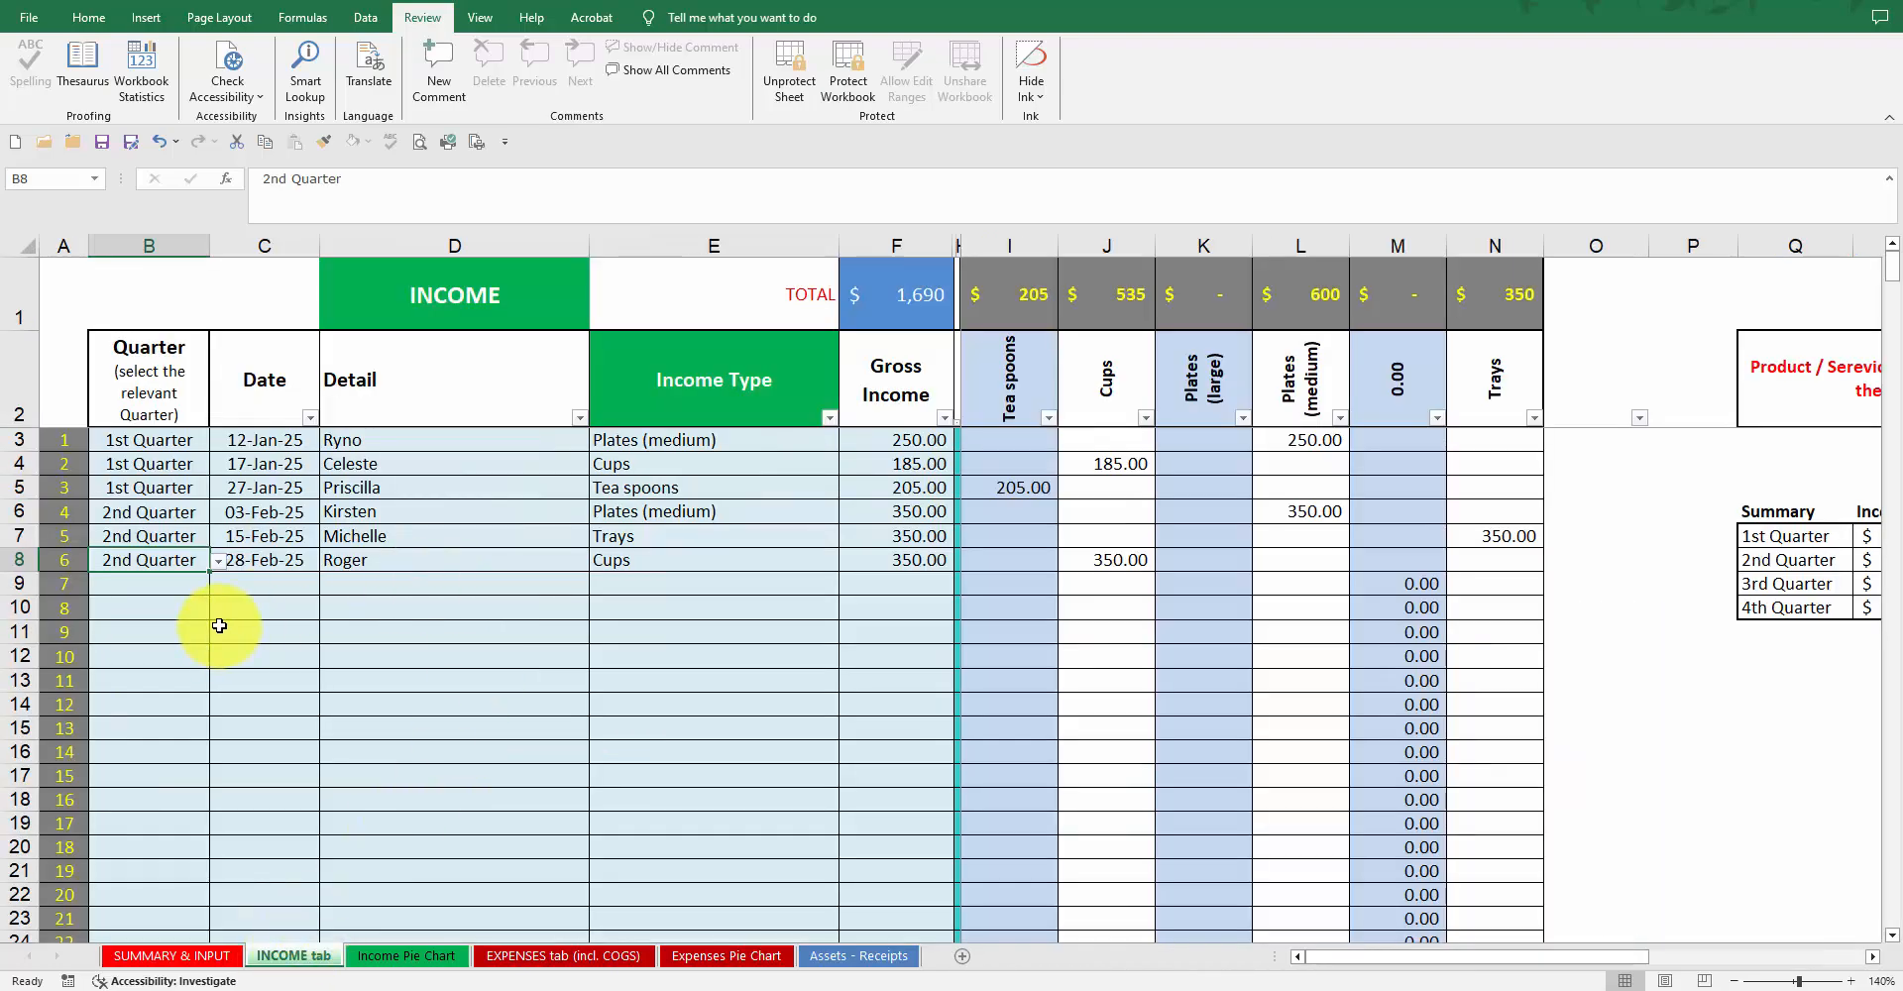